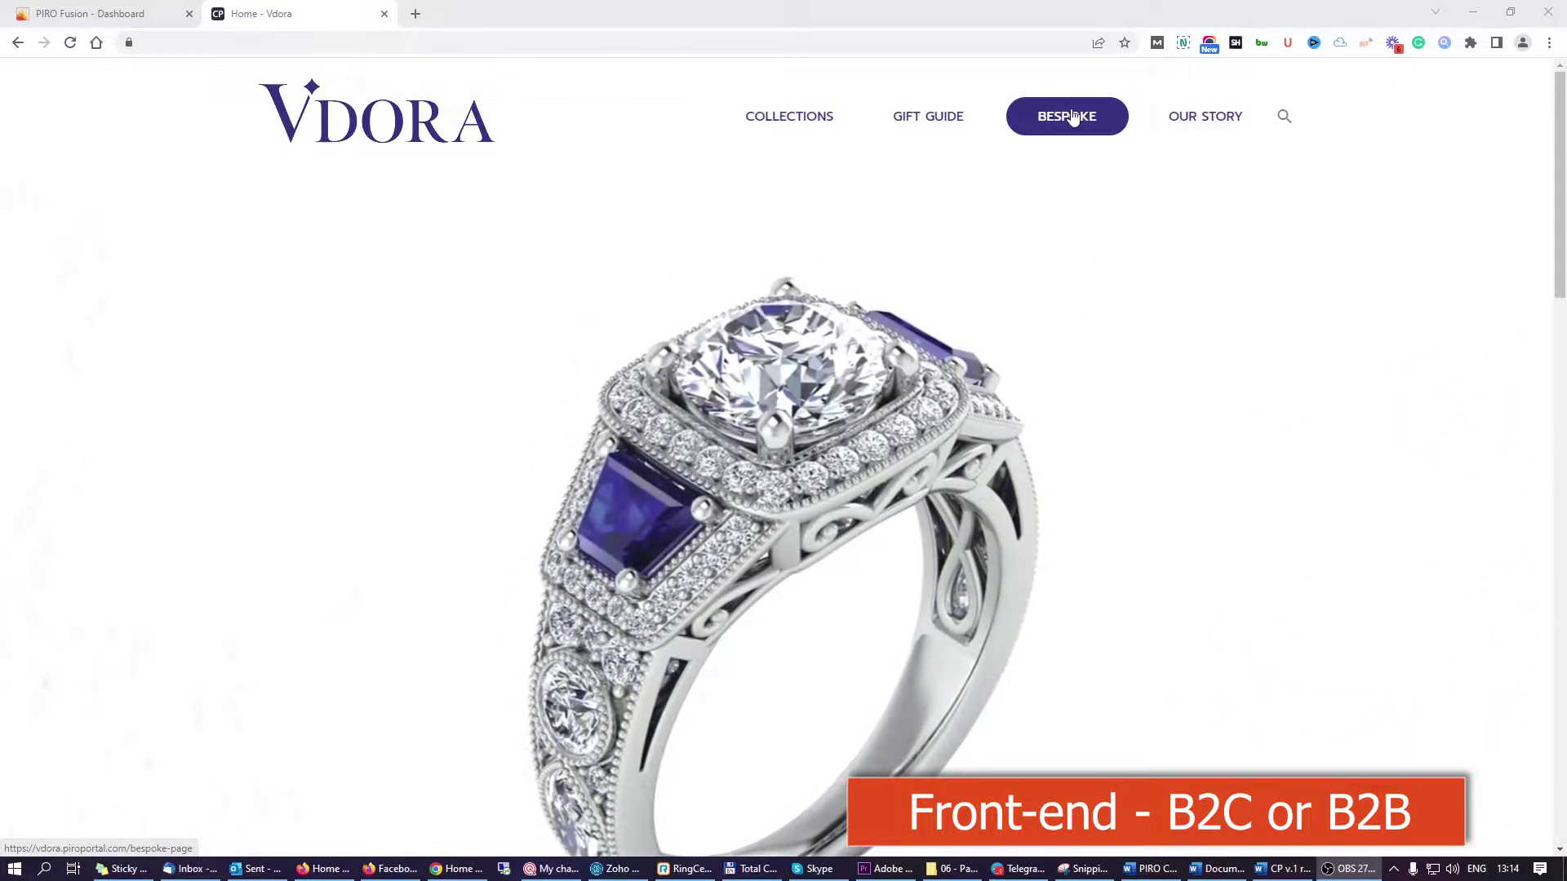
Step: Open the Estrella hoop earrings from the Birthdays gift guide and show them in Rose Gold
{"action": "mouse_move", "coordinate": [927, 116]}
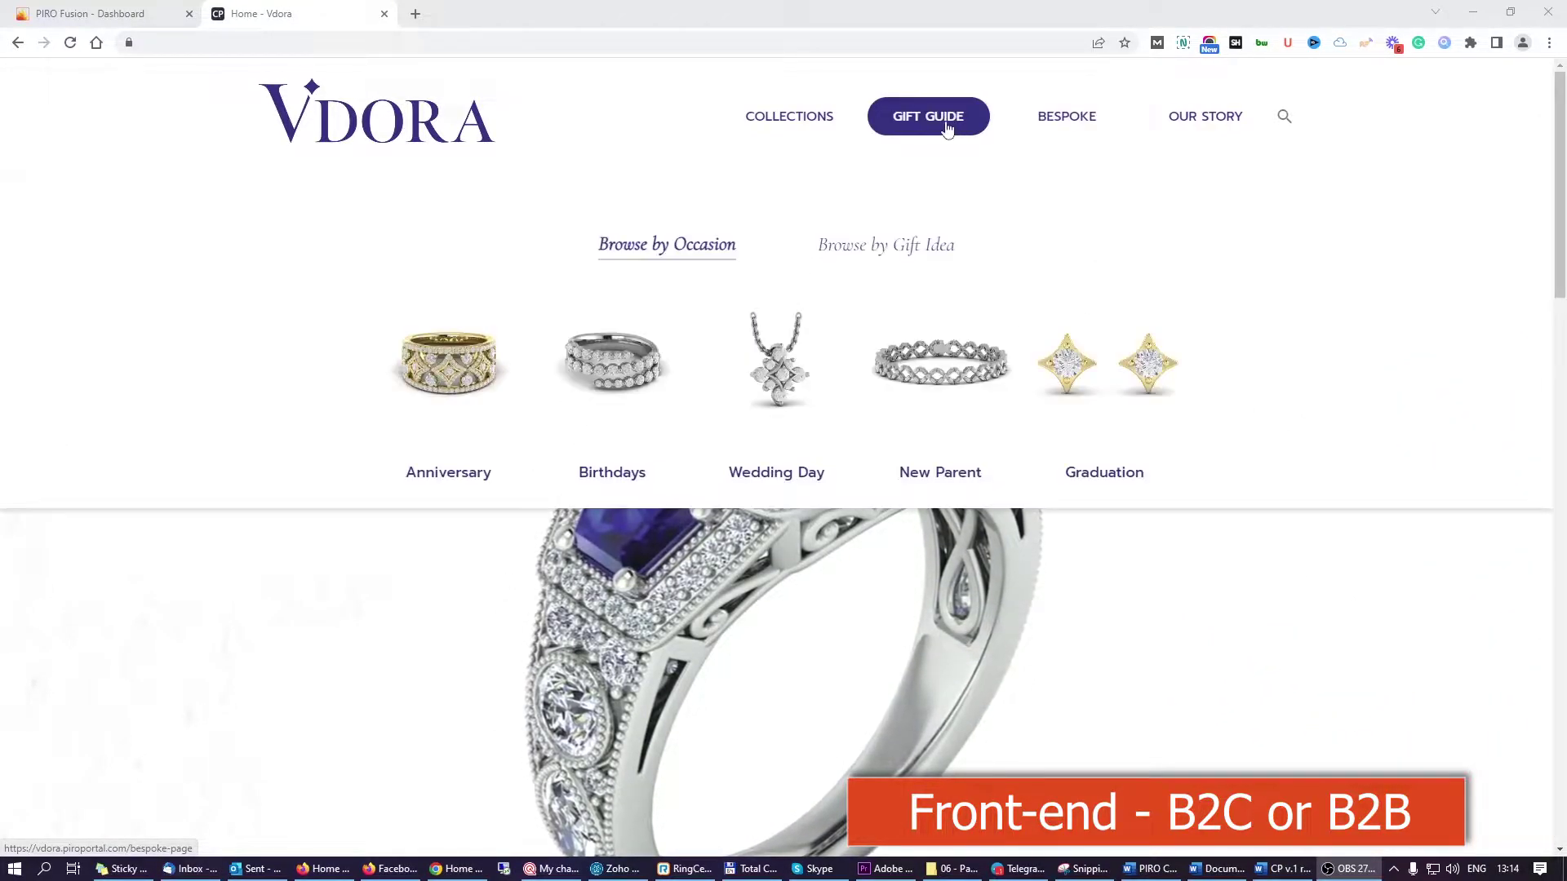
{"action": "left_click", "coordinate": [613, 481]}
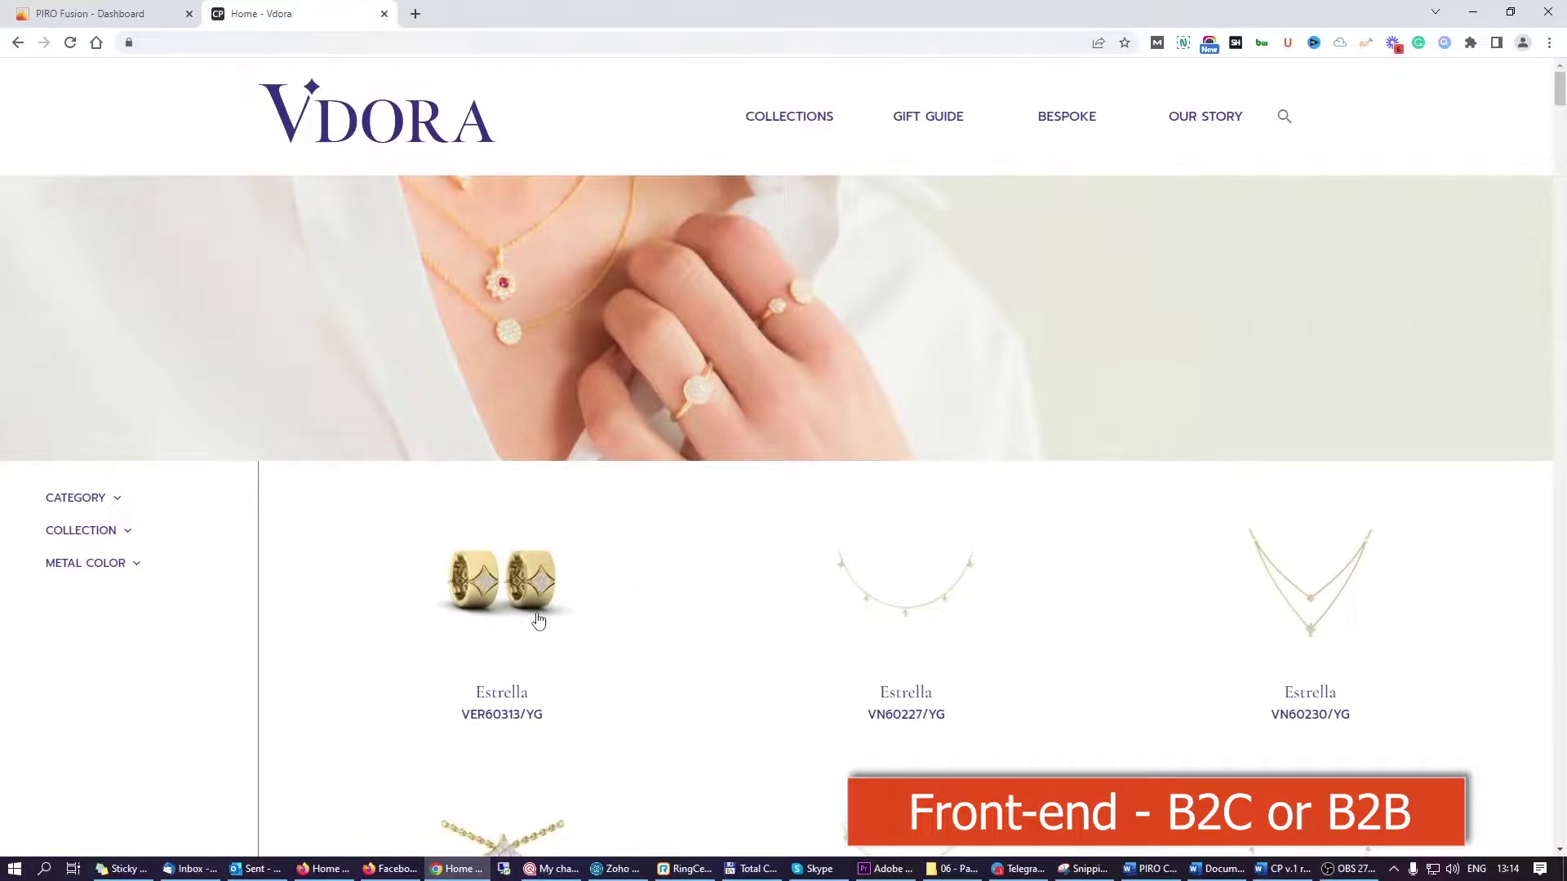
{"action": "left_click", "coordinate": [491, 602]}
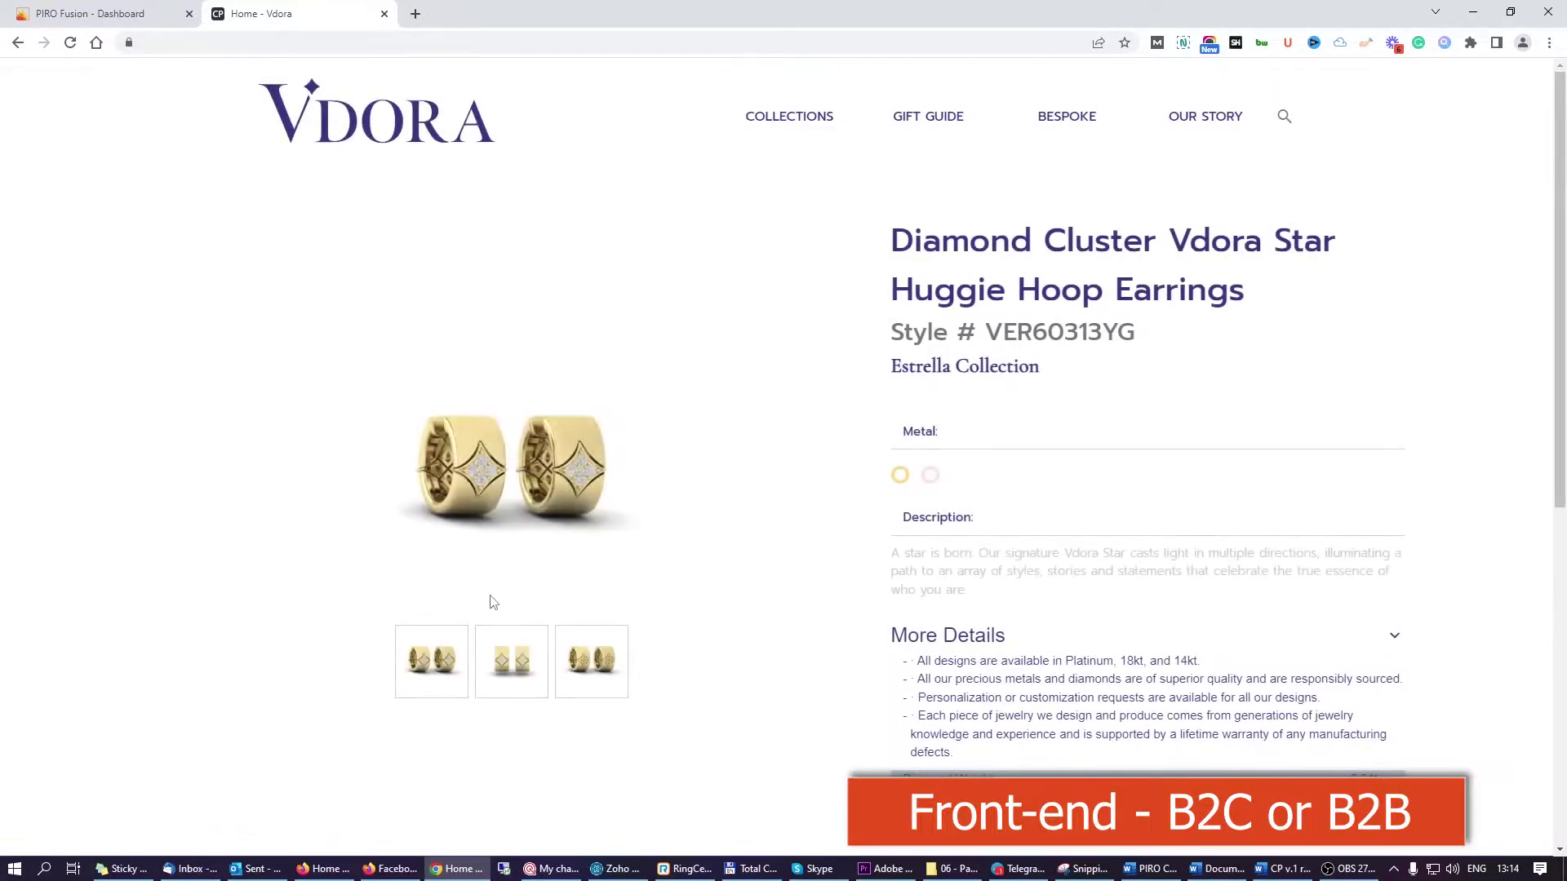
{"action": "left_click", "coordinate": [931, 476]}
{"action": "scroll", "coordinate": [998, 559], "scroll_direction": "down", "scroll_amount": 4}
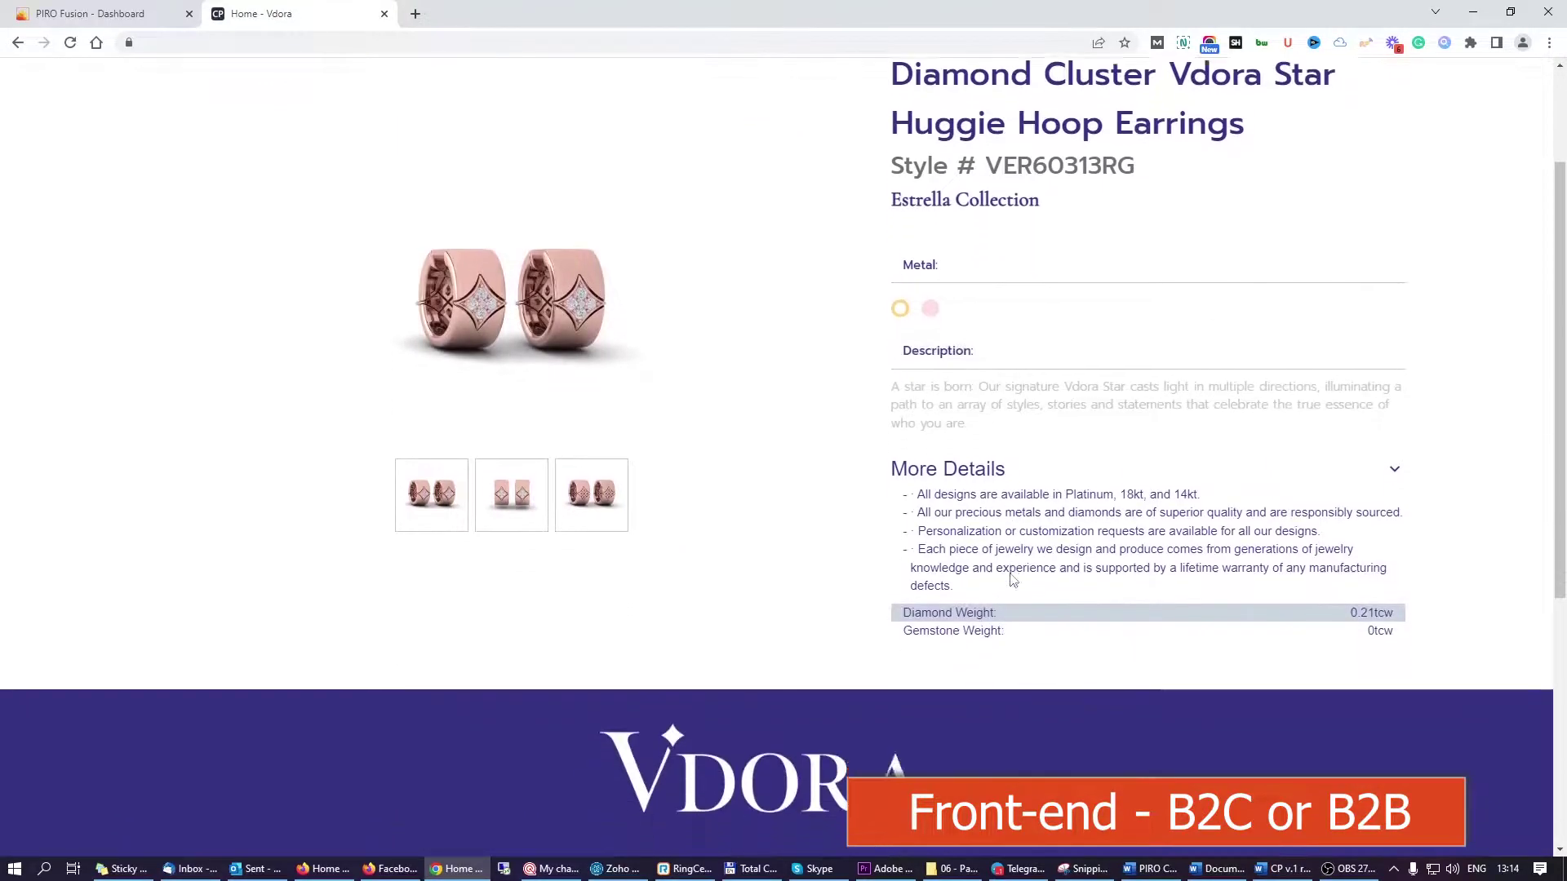
{"action": "scroll", "coordinate": [1010, 580], "scroll_direction": "down", "scroll_amount": 3}
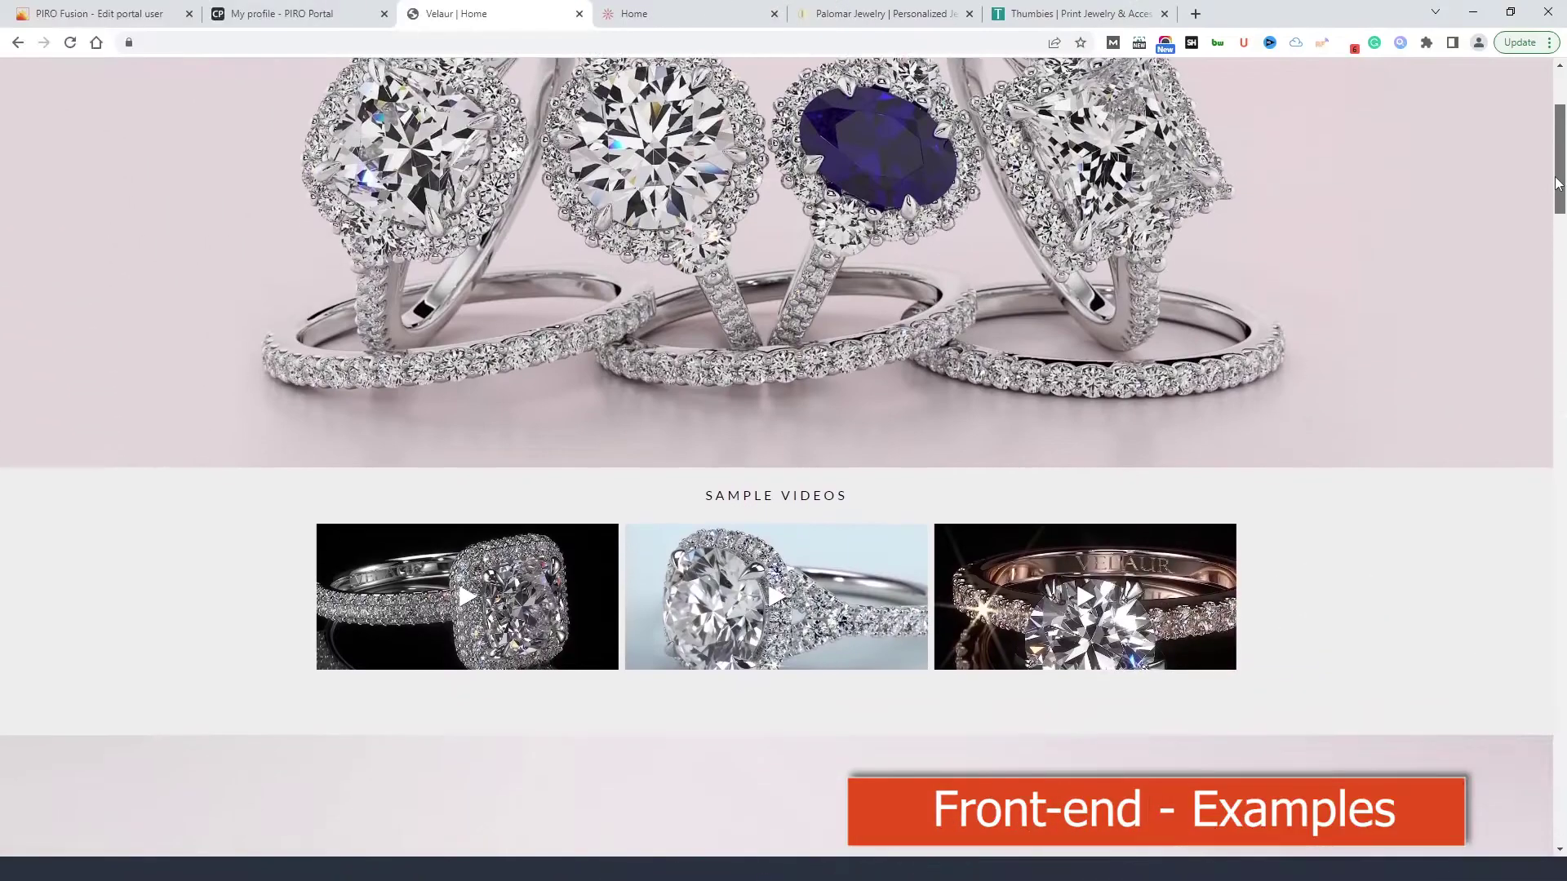
Step: Open Palomar's Beaded Multi Heart Ring and set it to three stones in 18K yellow gold
{"action": "left_click_drag", "start_coordinate": [1558, 184], "coordinate": [1550, 400]}
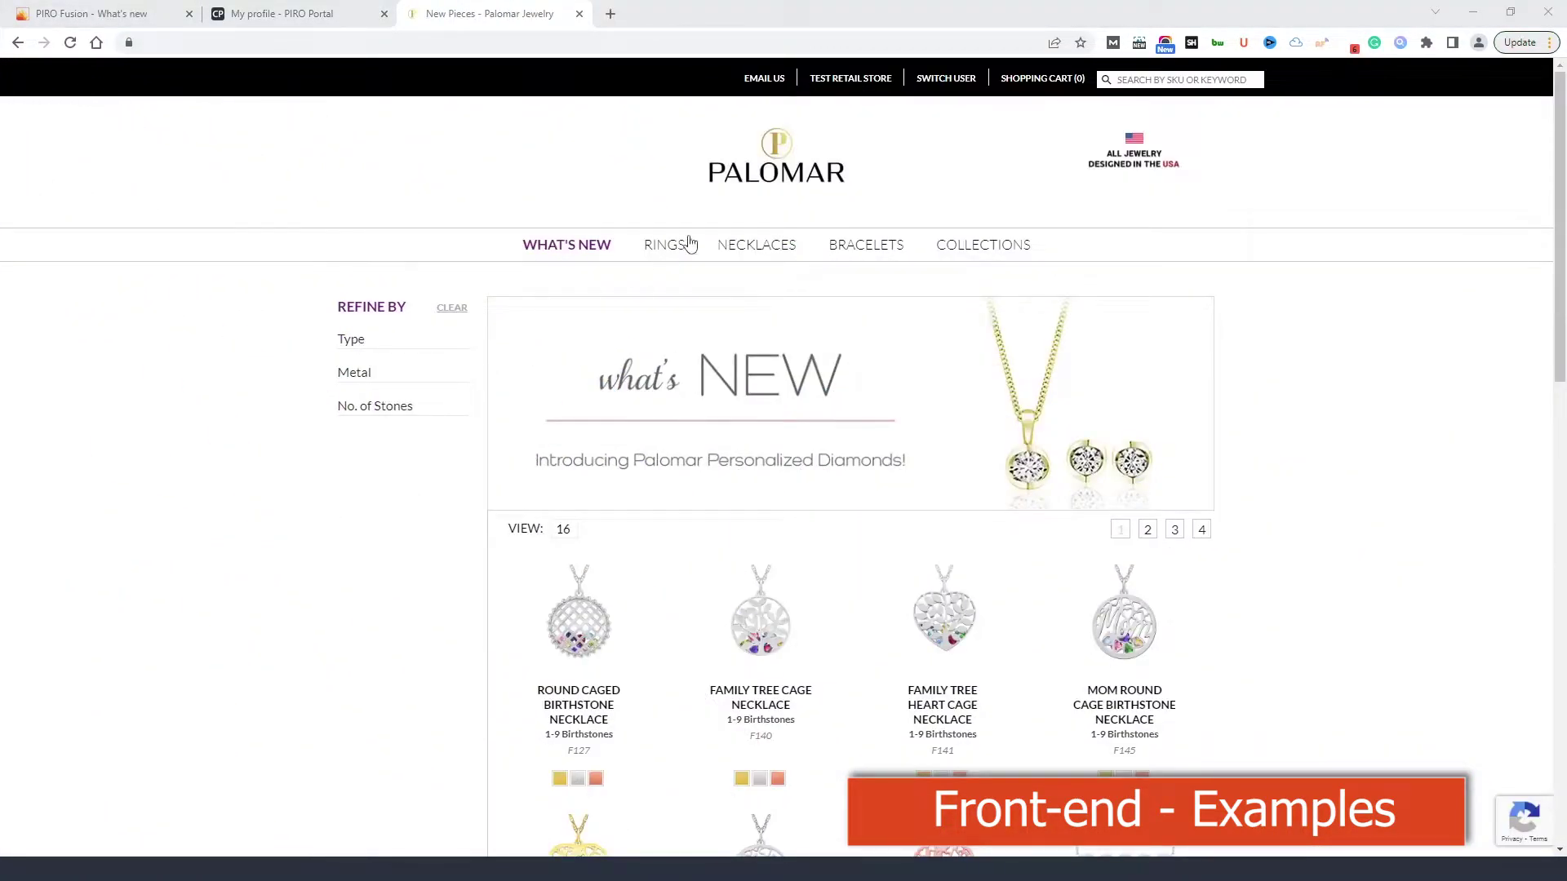
{"action": "left_click", "coordinate": [667, 247]}
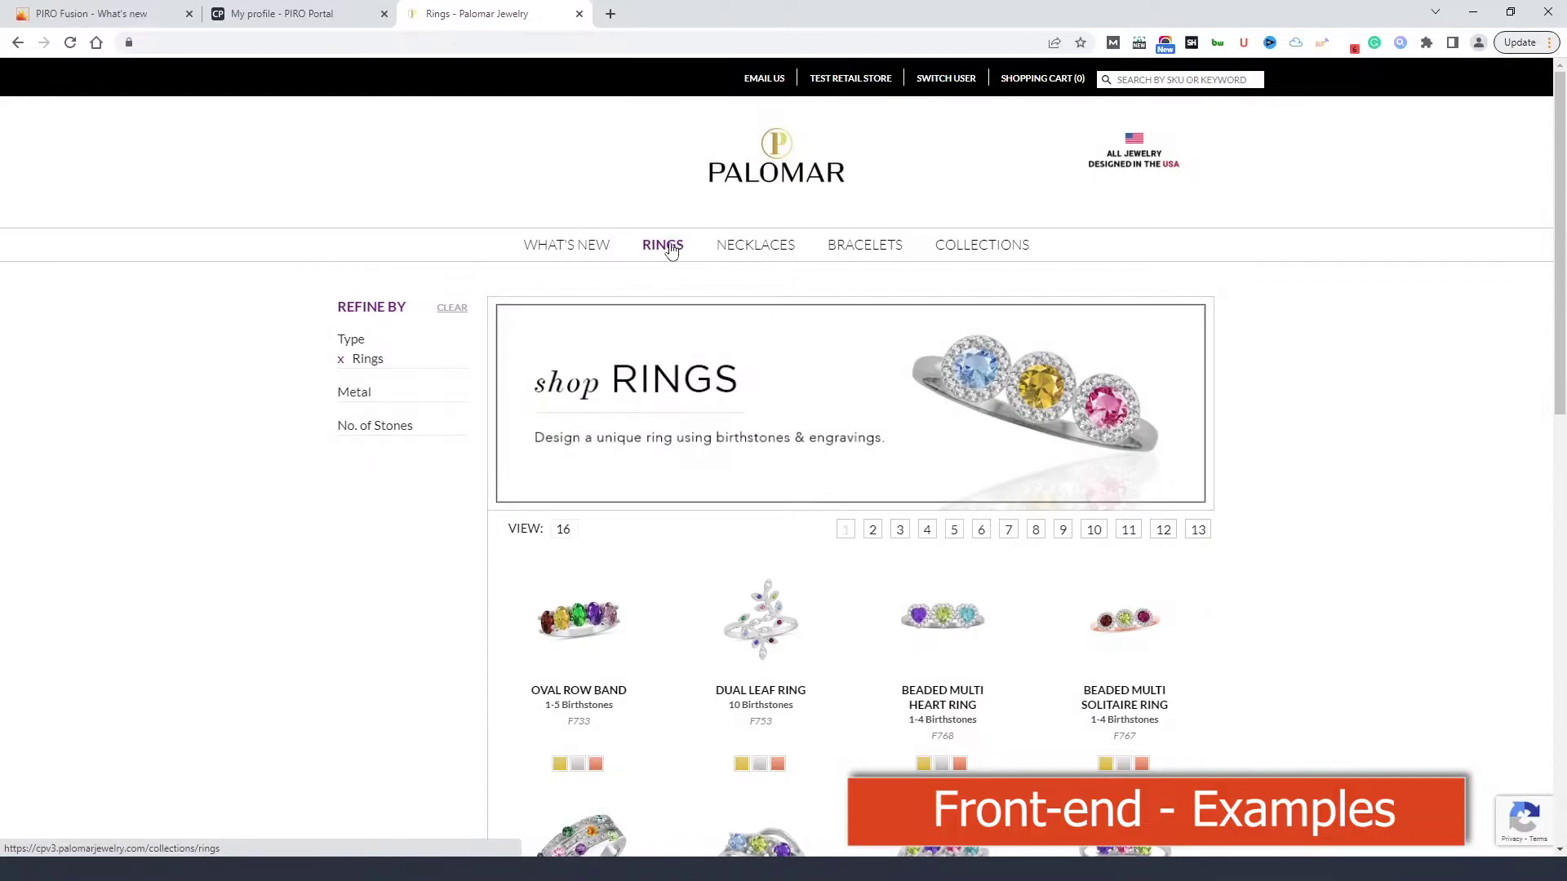
{"action": "left_click", "coordinate": [938, 640]}
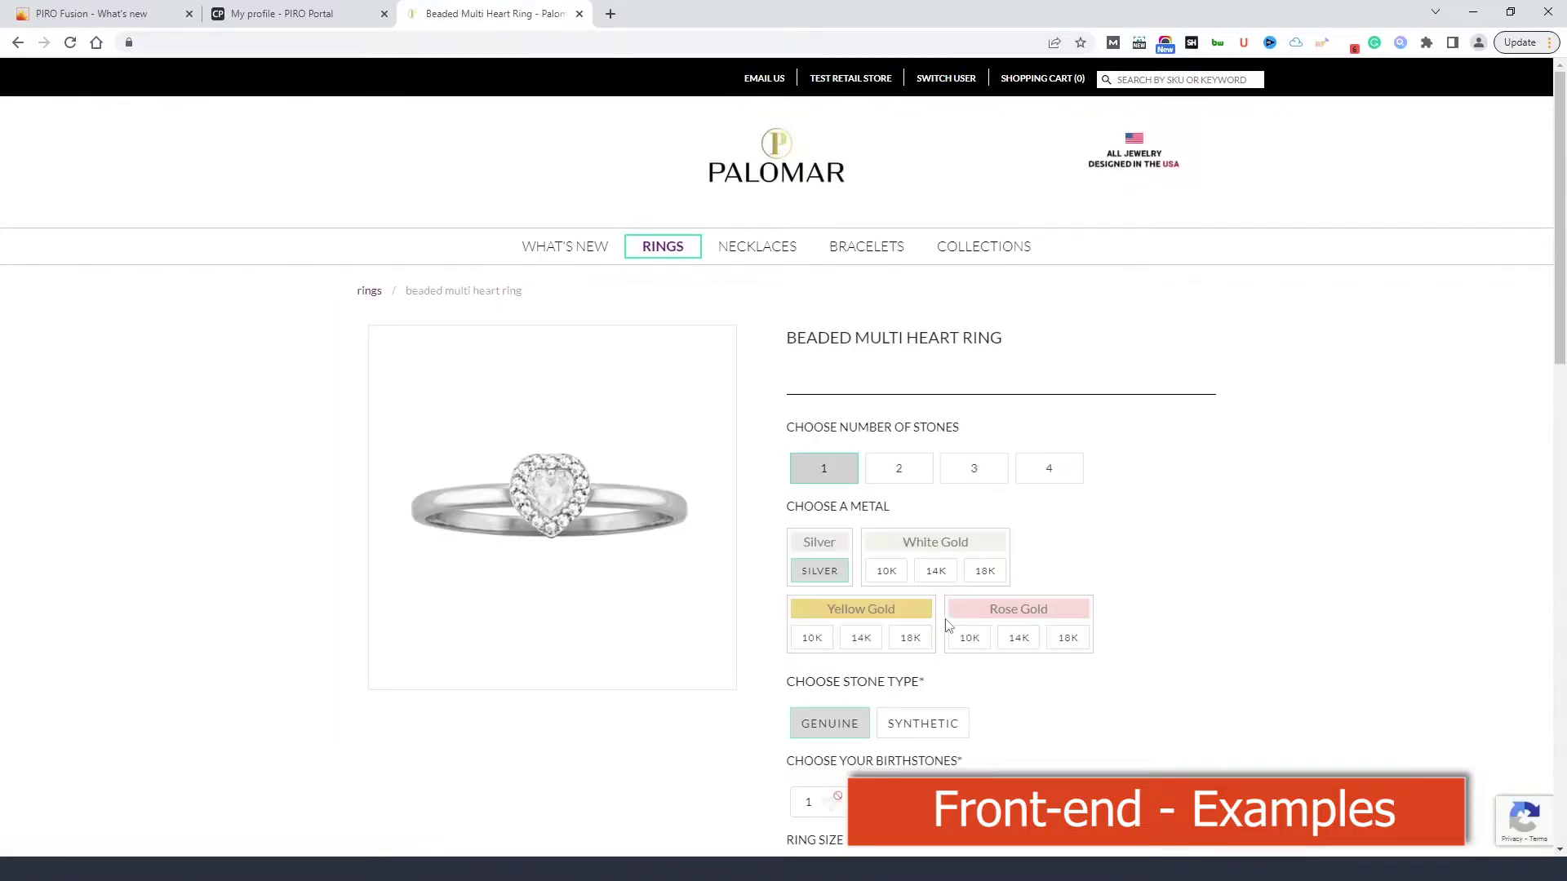
{"action": "left_click", "coordinate": [952, 477]}
{"action": "left_click", "coordinate": [909, 641]}
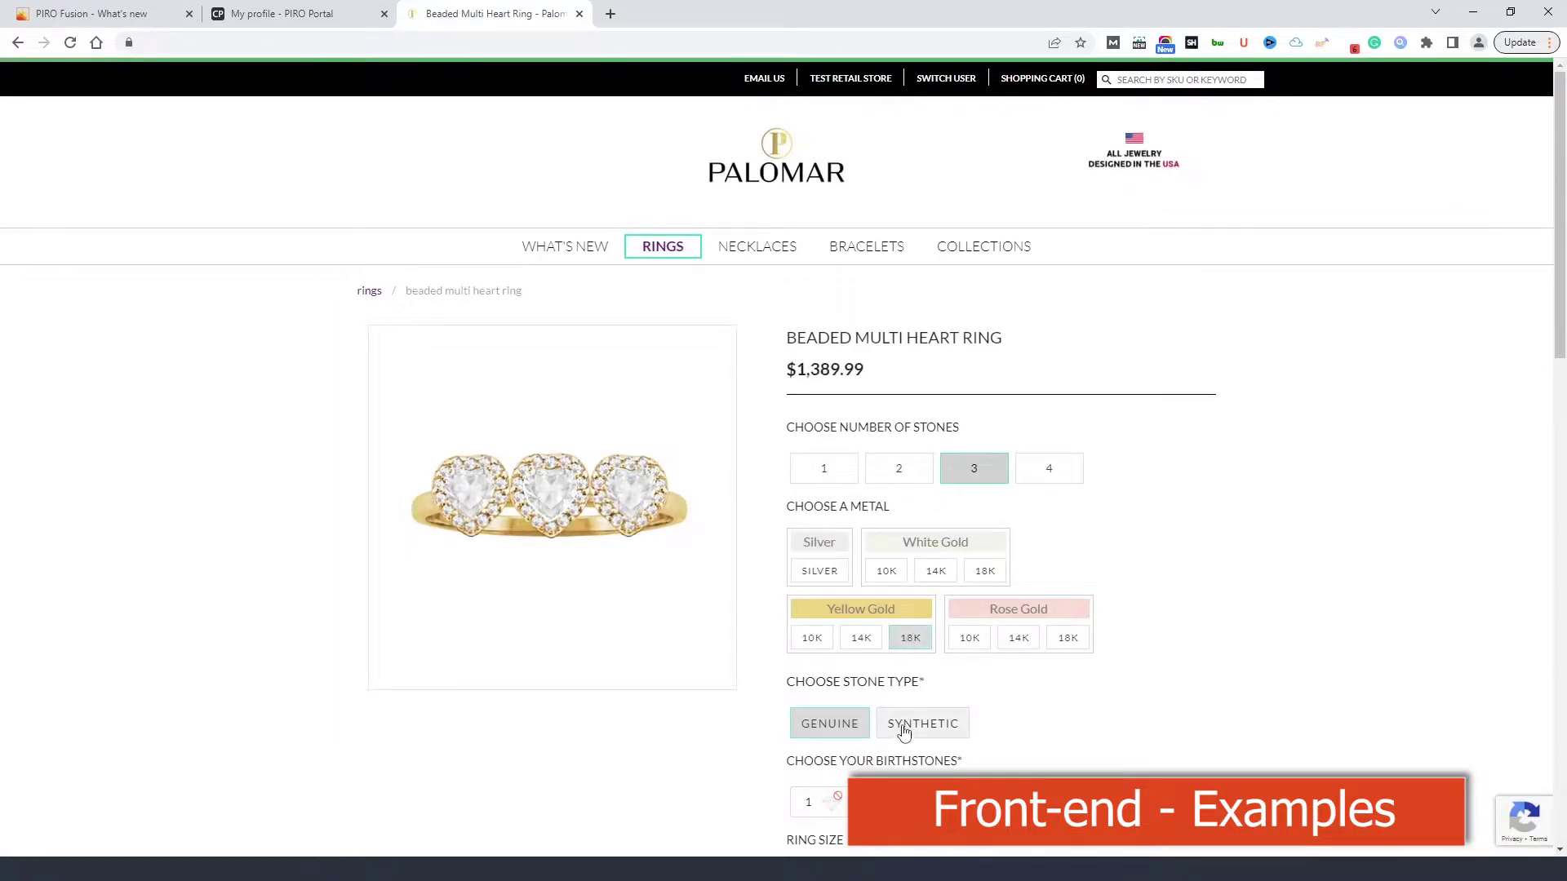
Step: Choose peridot, alexandrite and sky blue topaz birthstones and add the ring to the cart
{"action": "left_click", "coordinate": [829, 782]}
{"action": "left_click", "coordinate": [1016, 746]}
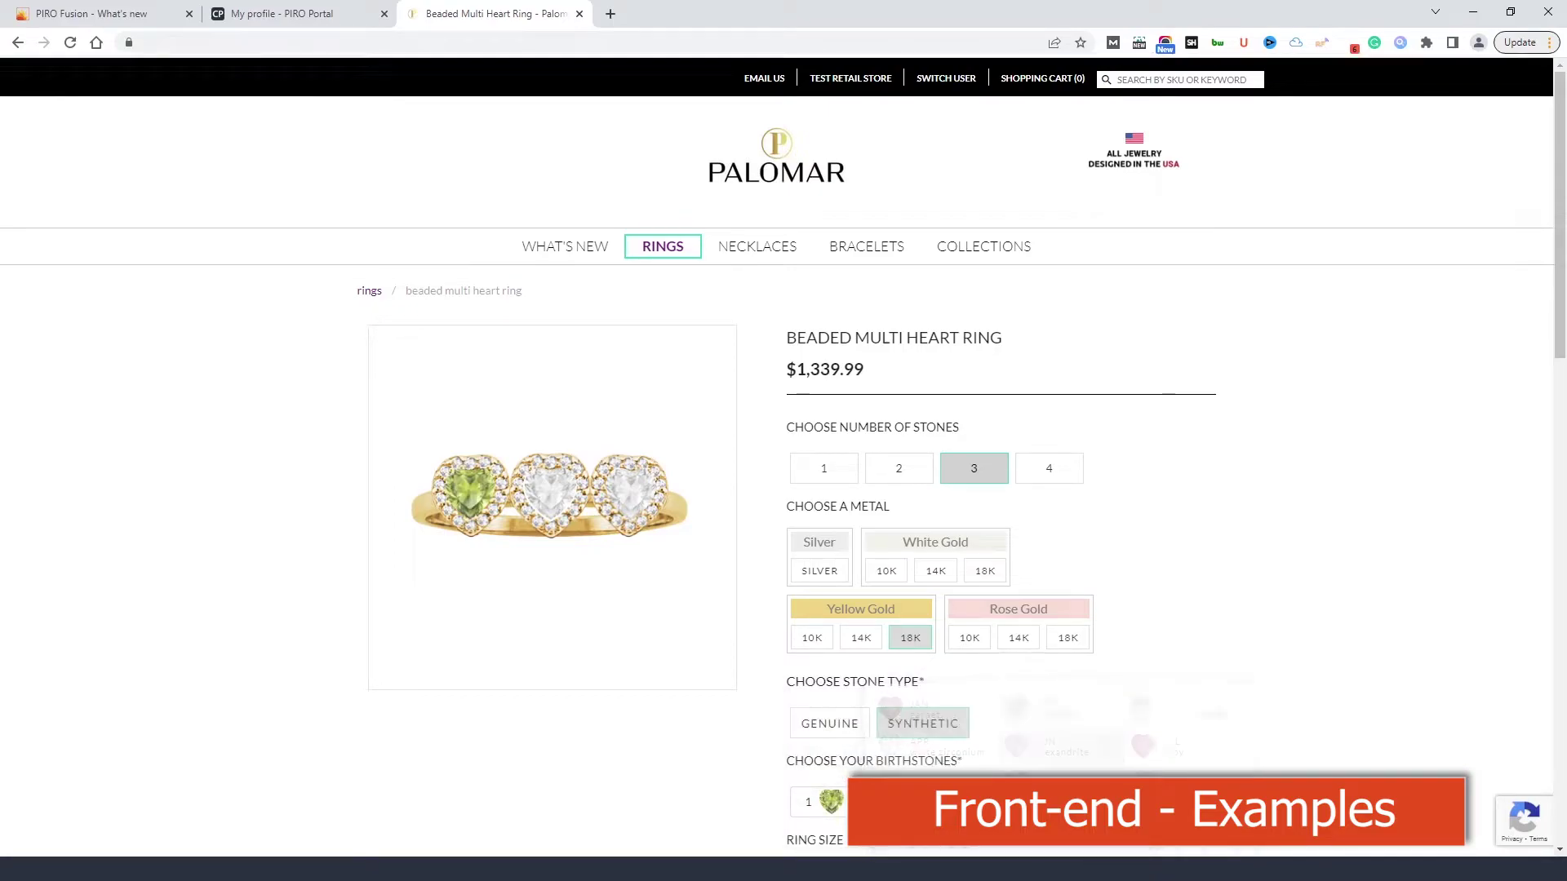
{"action": "left_click", "coordinate": [1220, 708]}
{"action": "scroll", "coordinate": [1163, 695], "scroll_direction": "down", "scroll_amount": 10}
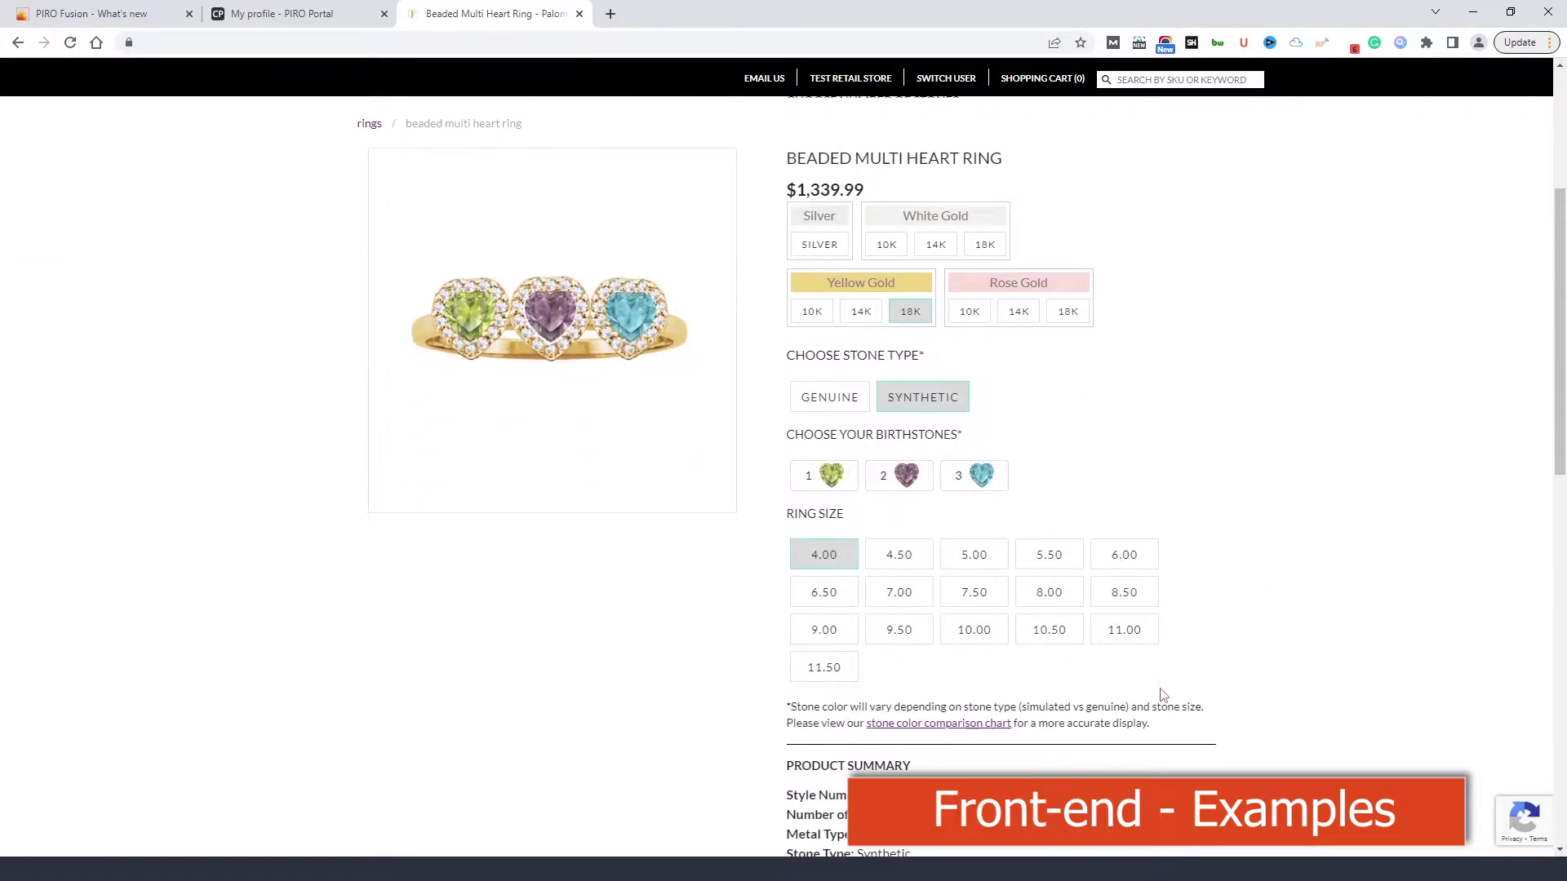
{"action": "left_click", "coordinate": [875, 569]}
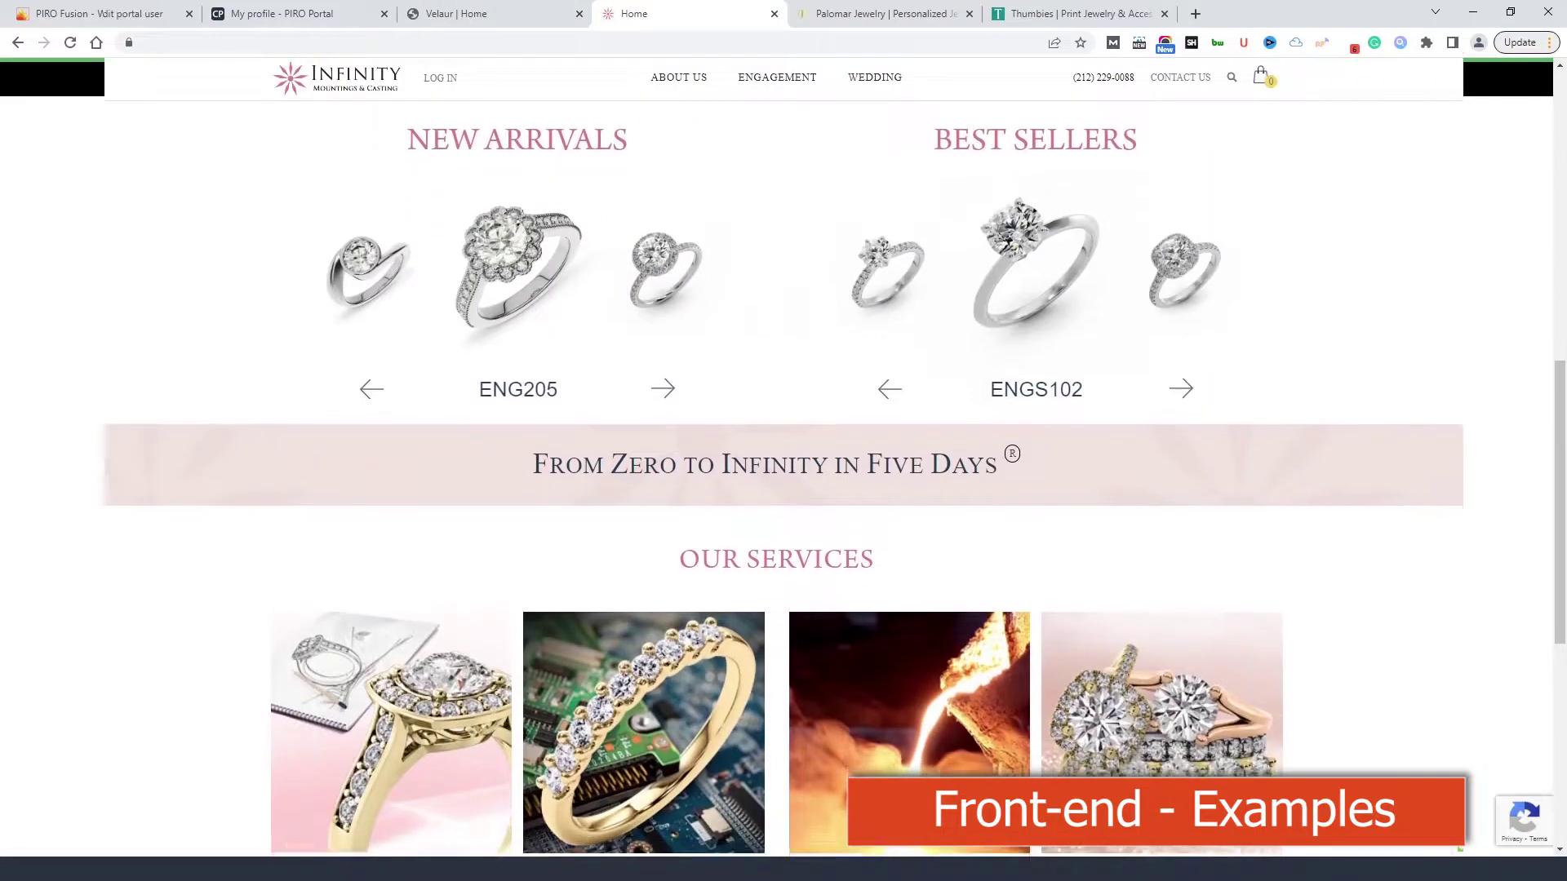
{"action": "scroll", "coordinate": [1554, 369], "scroll_direction": "down", "scroll_amount": 2}
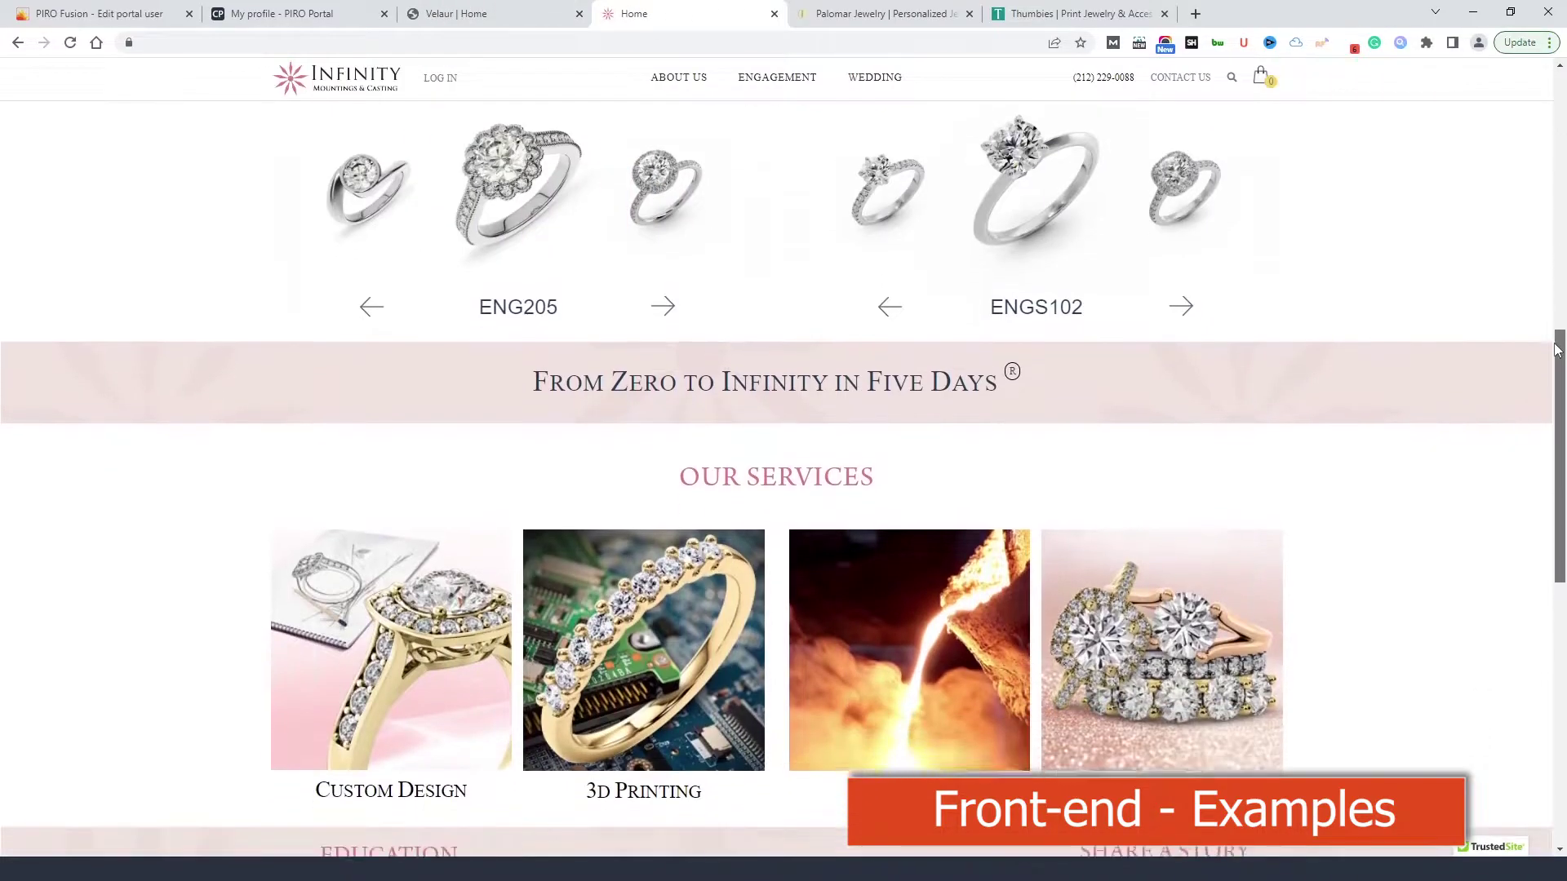
{"action": "left_click_drag", "start_coordinate": [1554, 369], "coordinate": [1558, 624]}
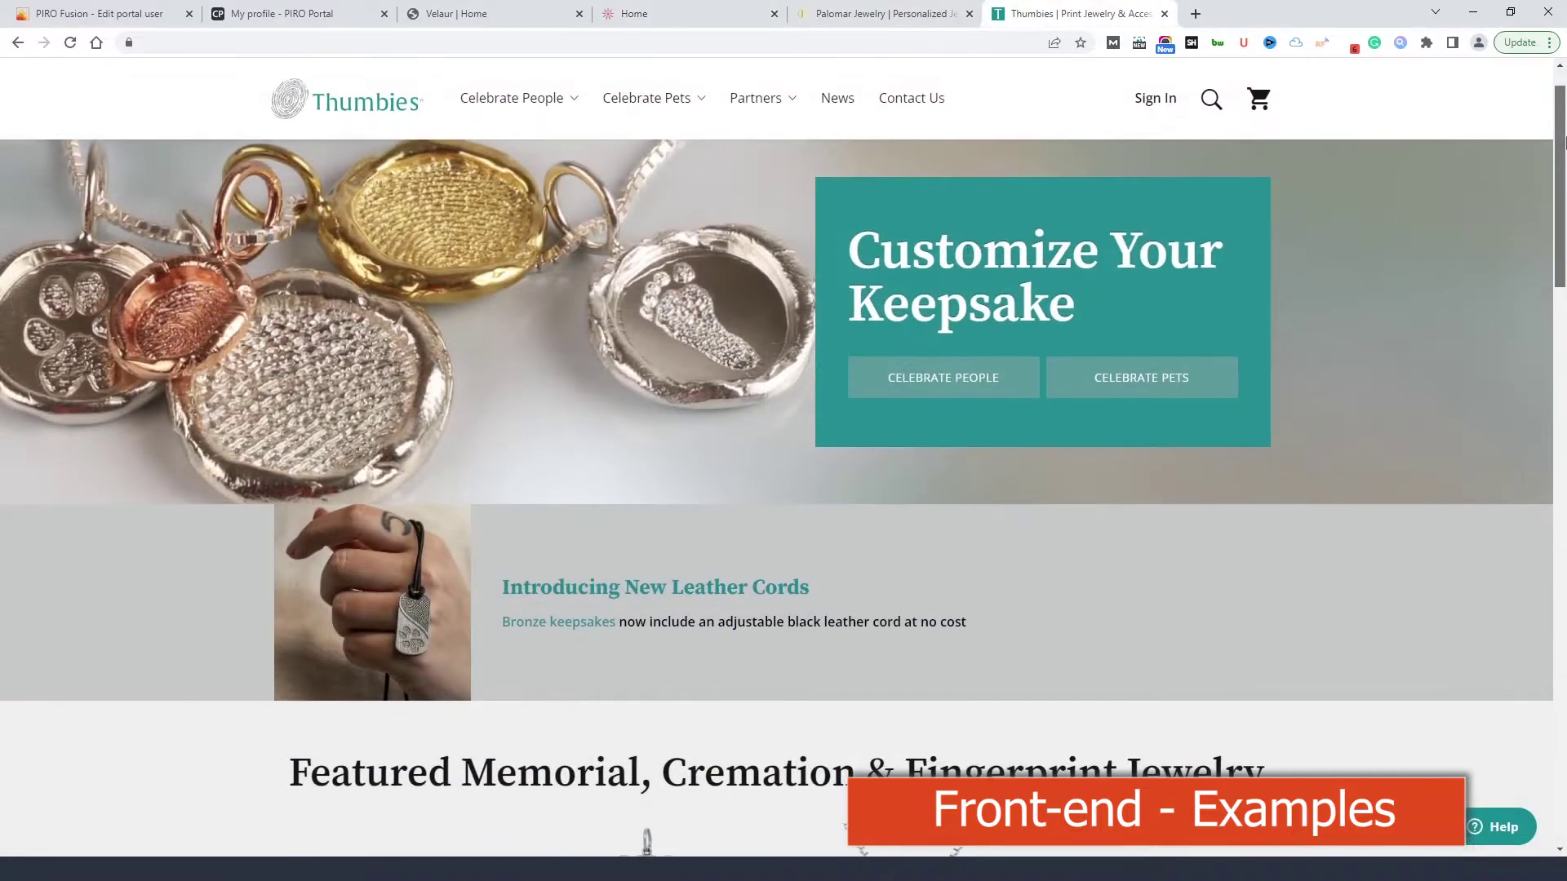
{"action": "left_click_drag", "start_coordinate": [1562, 145], "coordinate": [1560, 294]}
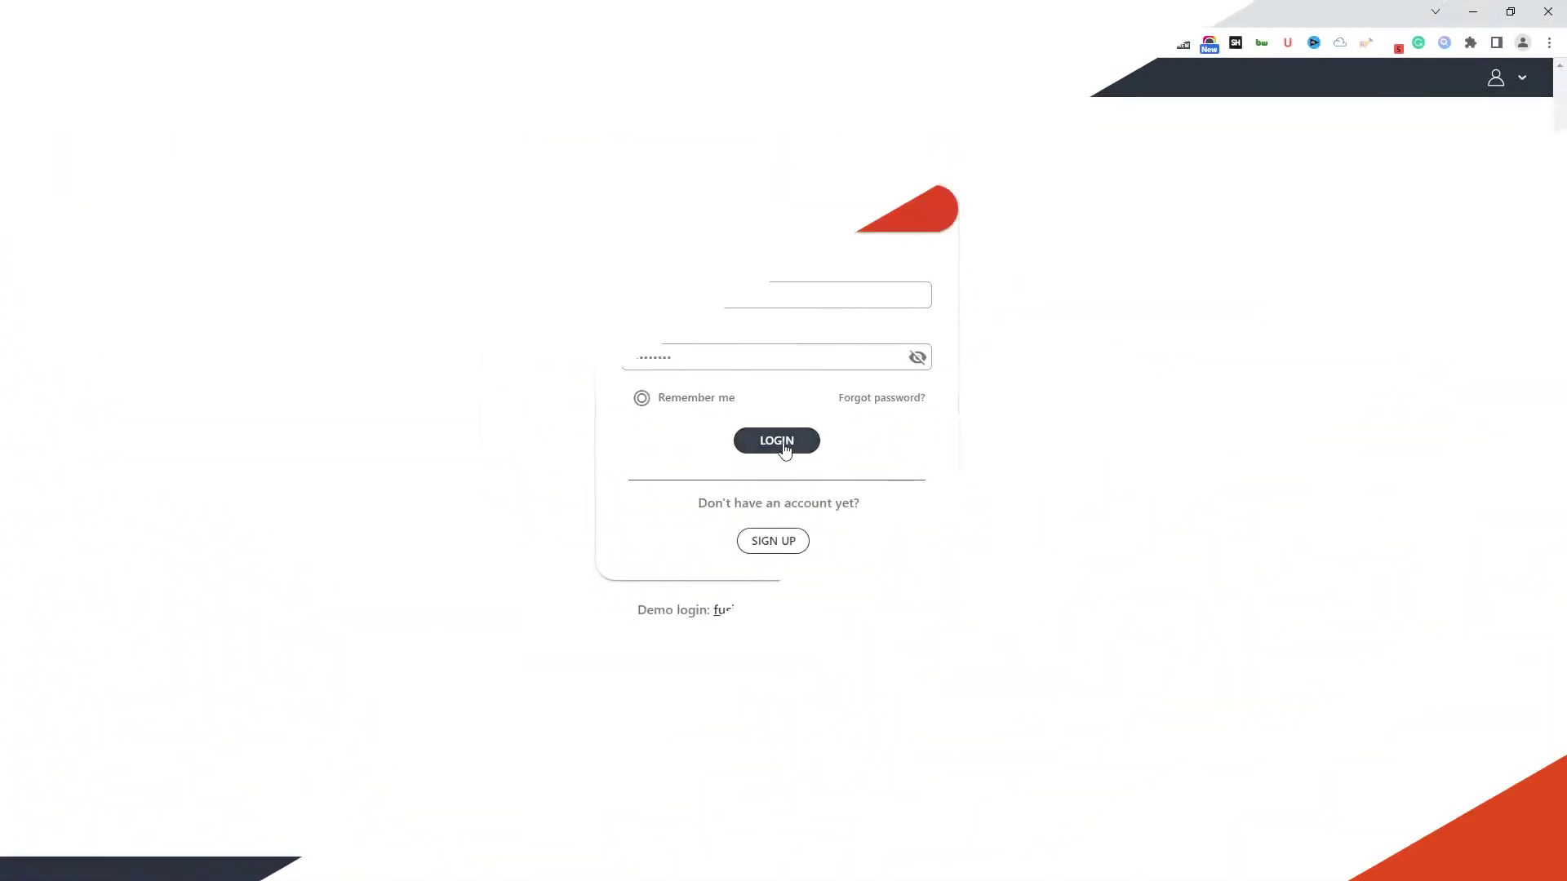
Step: Log in to the portal and browse the Rings catalog category
{"action": "left_click", "coordinate": [781, 442]}
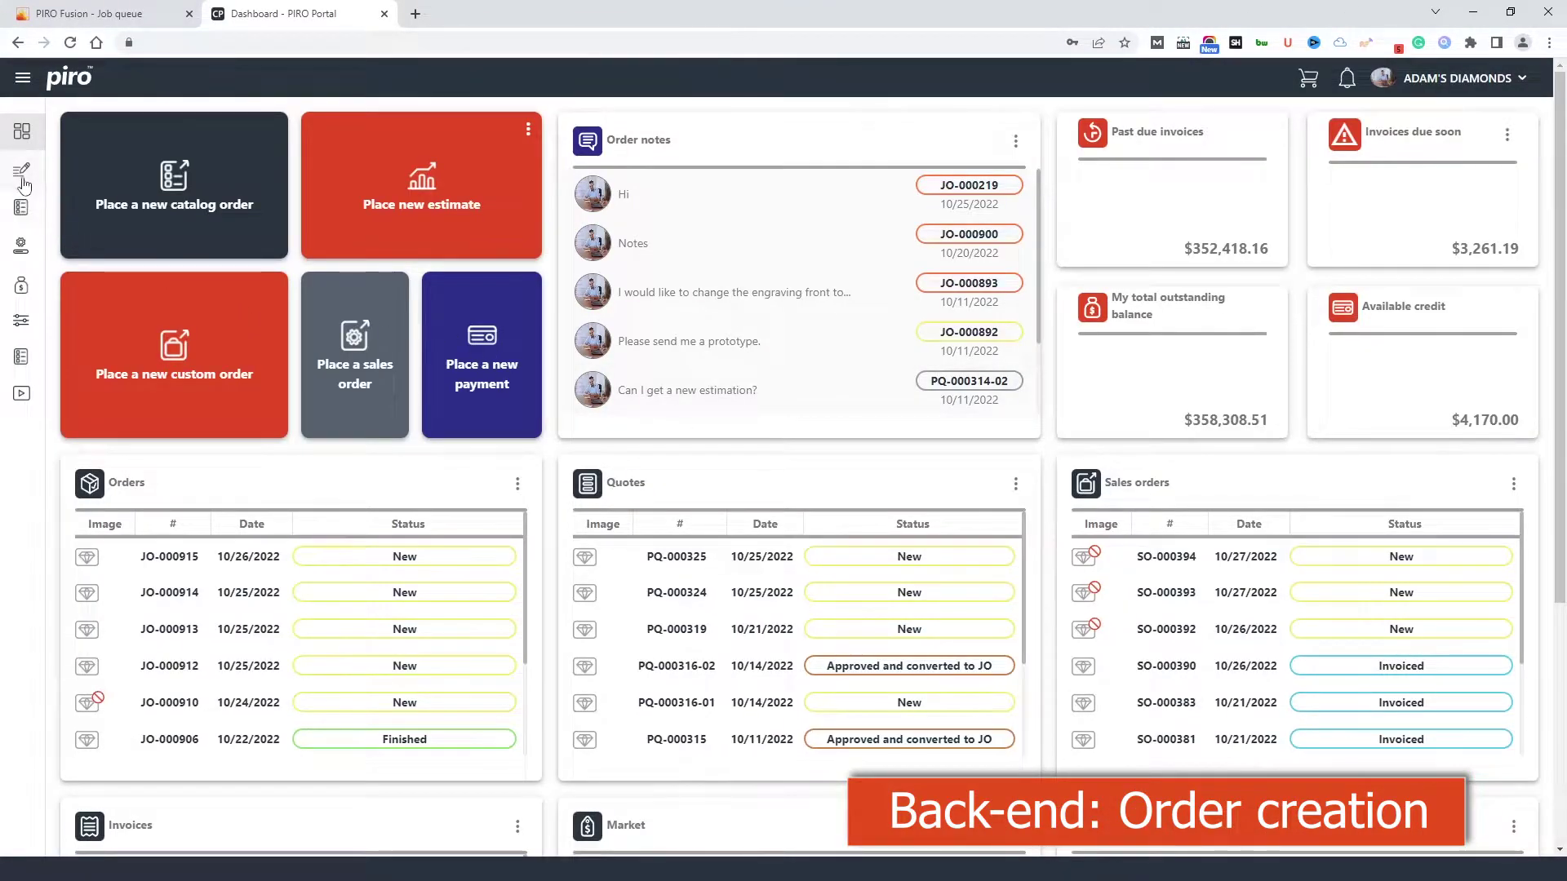
{"action": "mouse_move", "coordinate": [25, 133]}
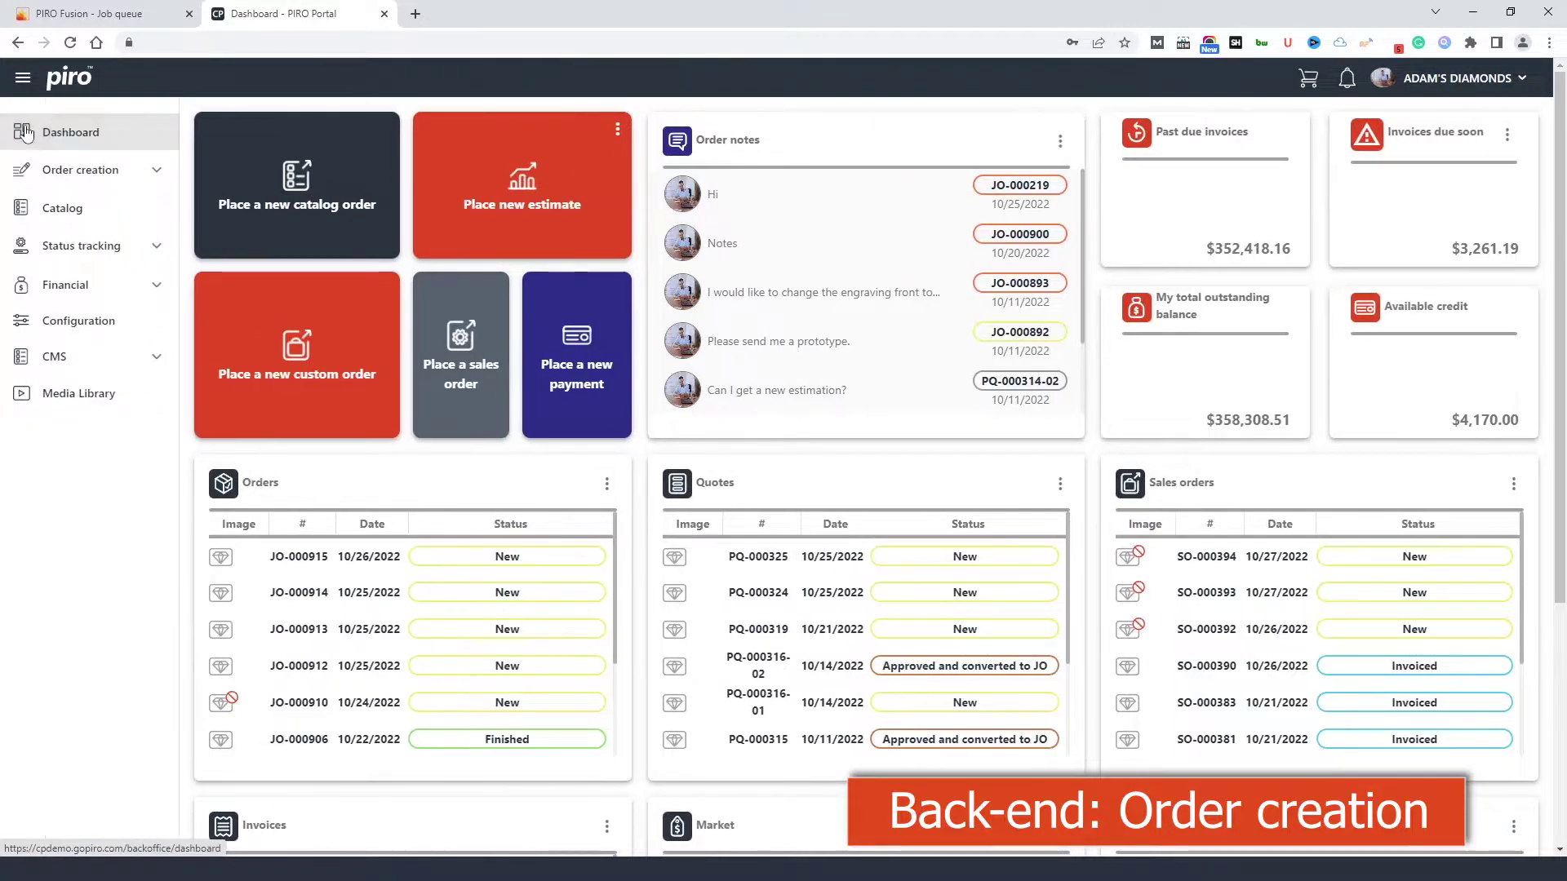
{"action": "left_click", "coordinate": [65, 165]}
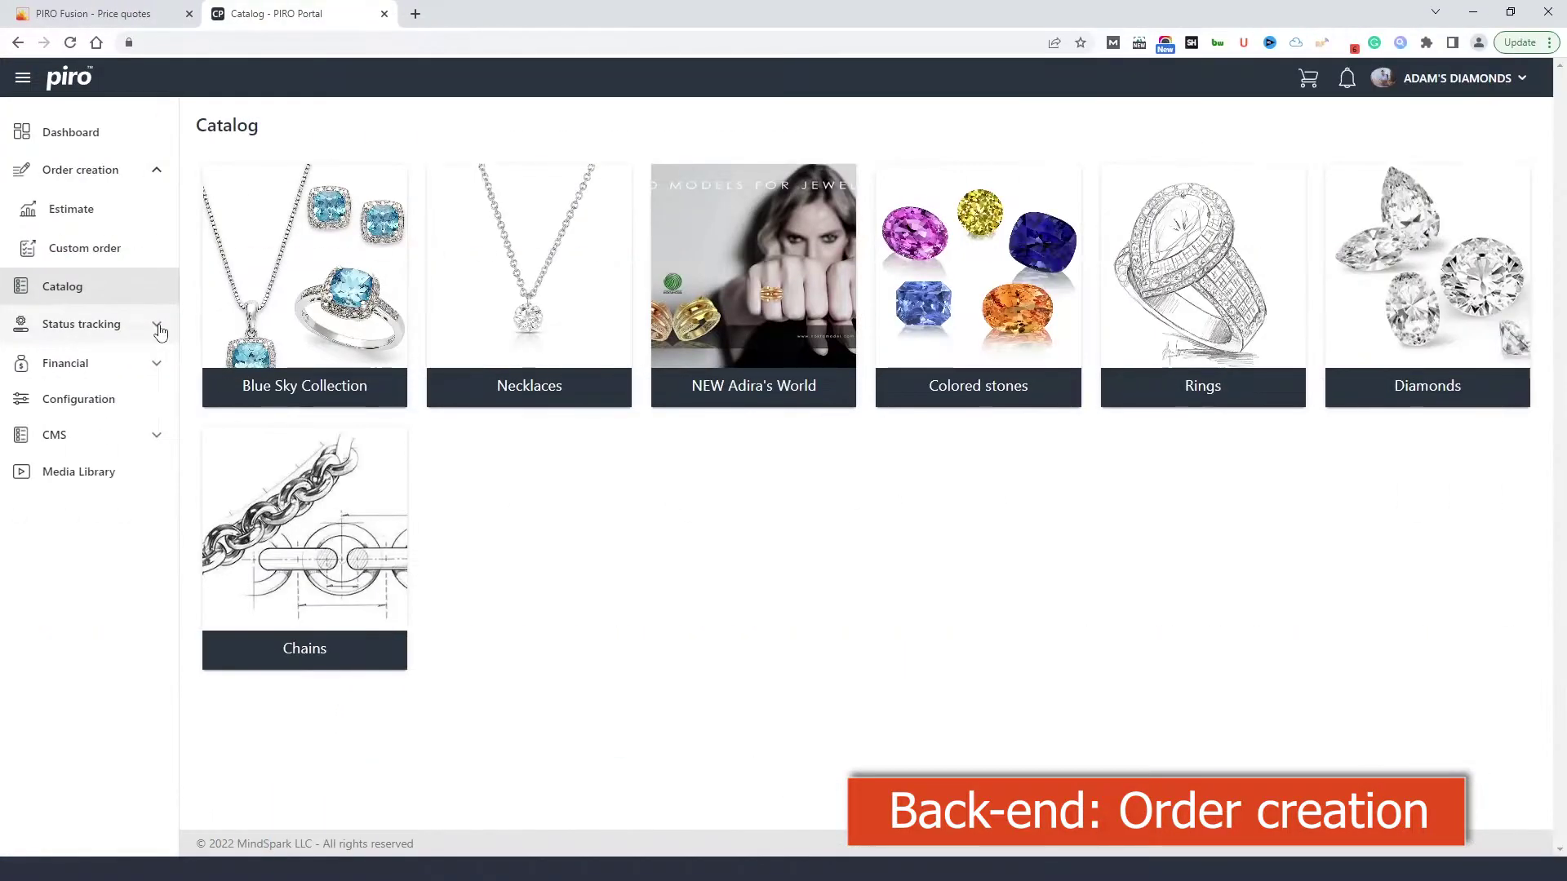
{"action": "left_click", "coordinate": [1210, 287]}
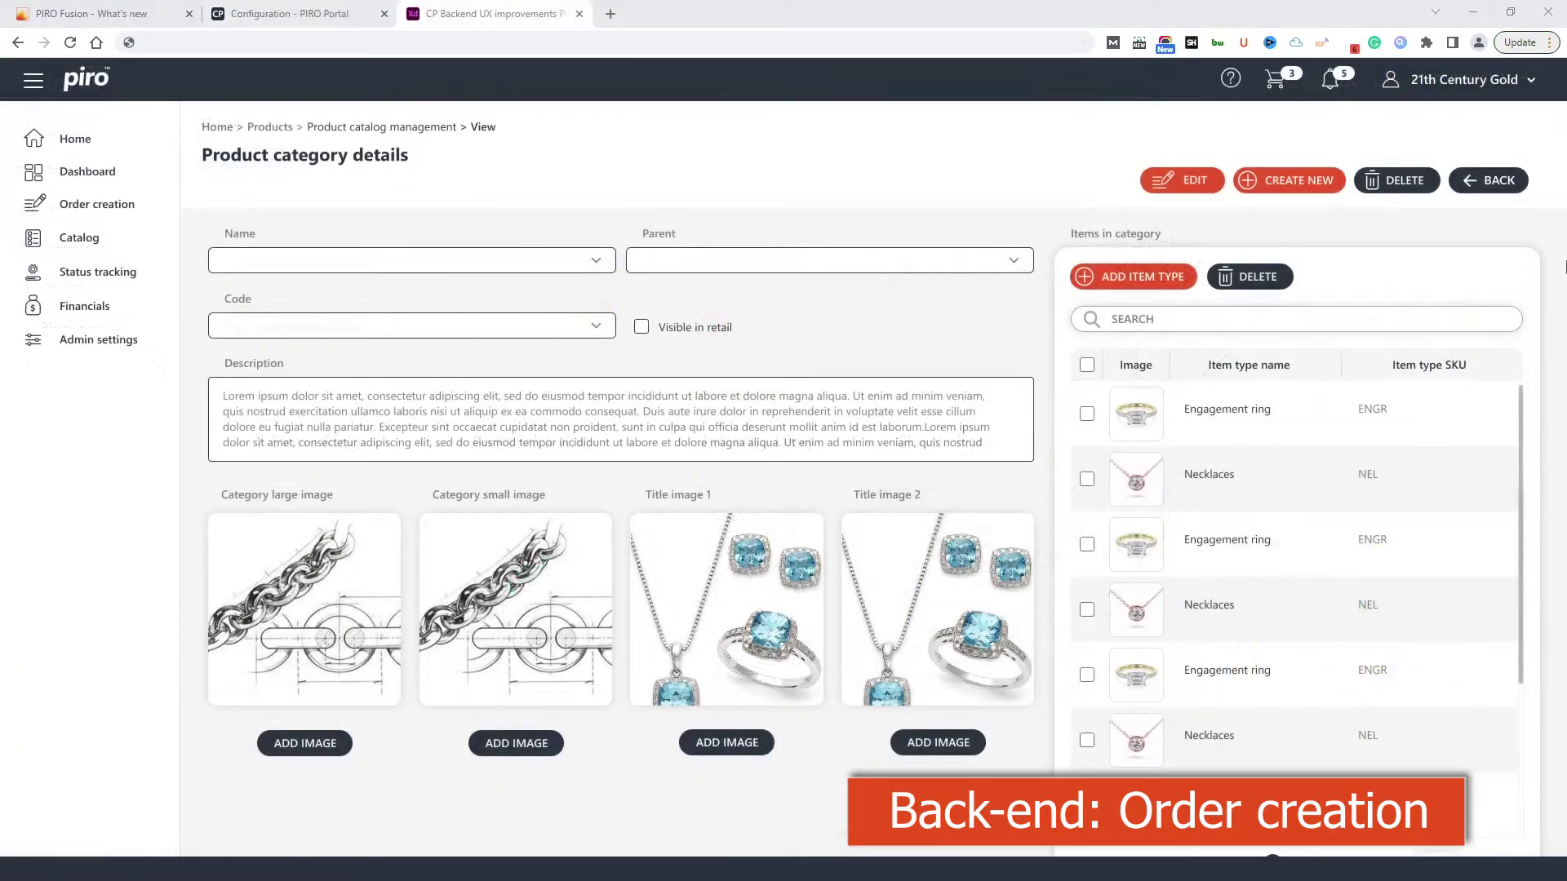
Step: Start a custom Diamond Engagement Rings order with ring size 4.25
{"action": "scroll", "coordinate": [1558, 271], "scroll_direction": "down", "scroll_amount": 1}
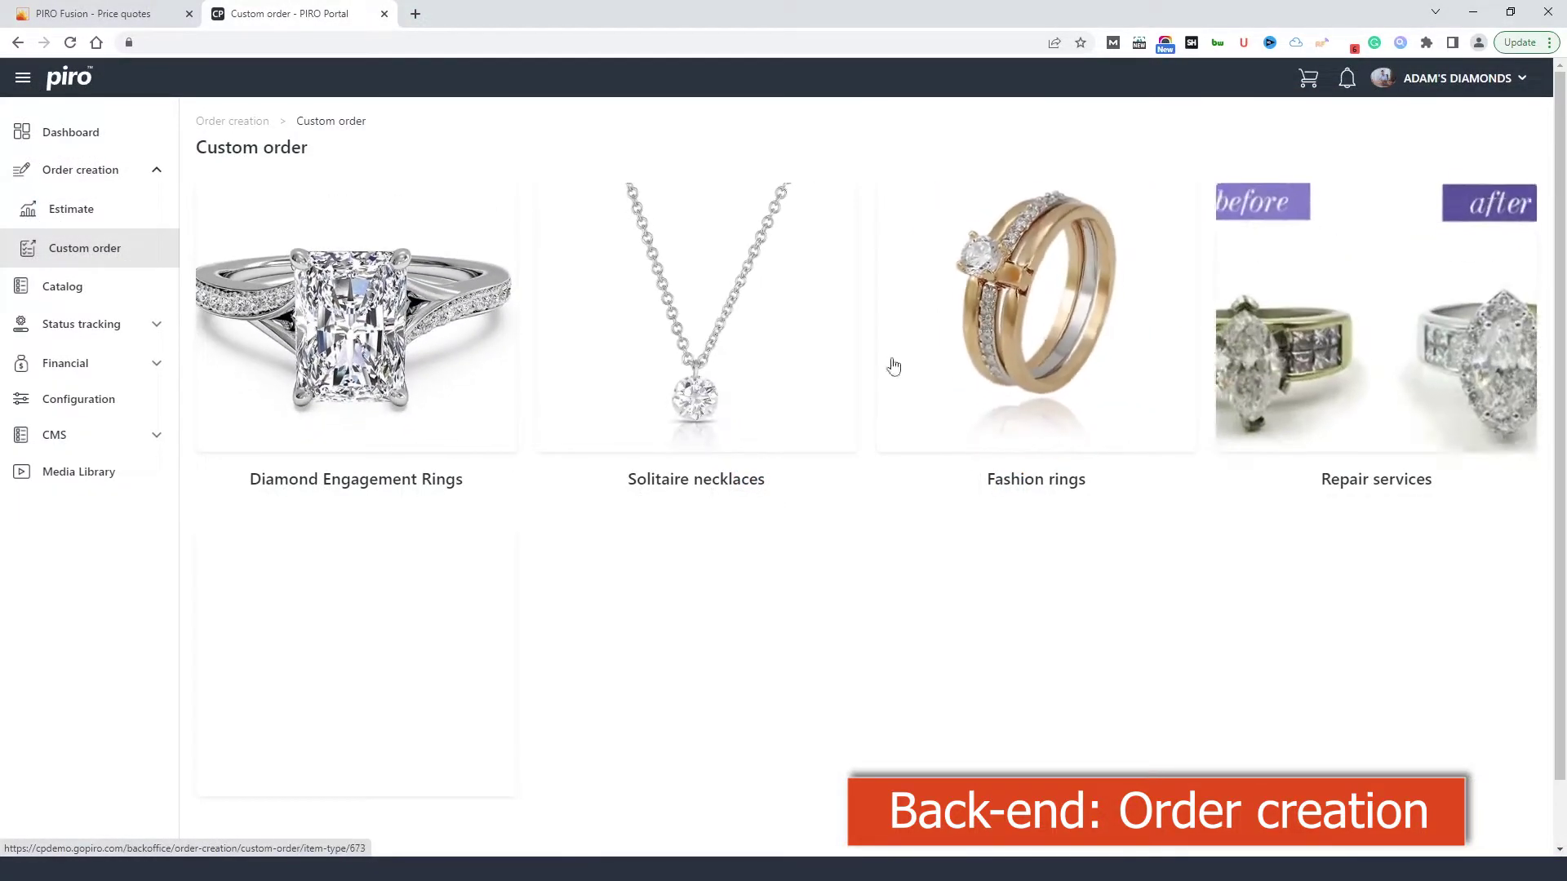
{"action": "left_click", "coordinate": [403, 335]}
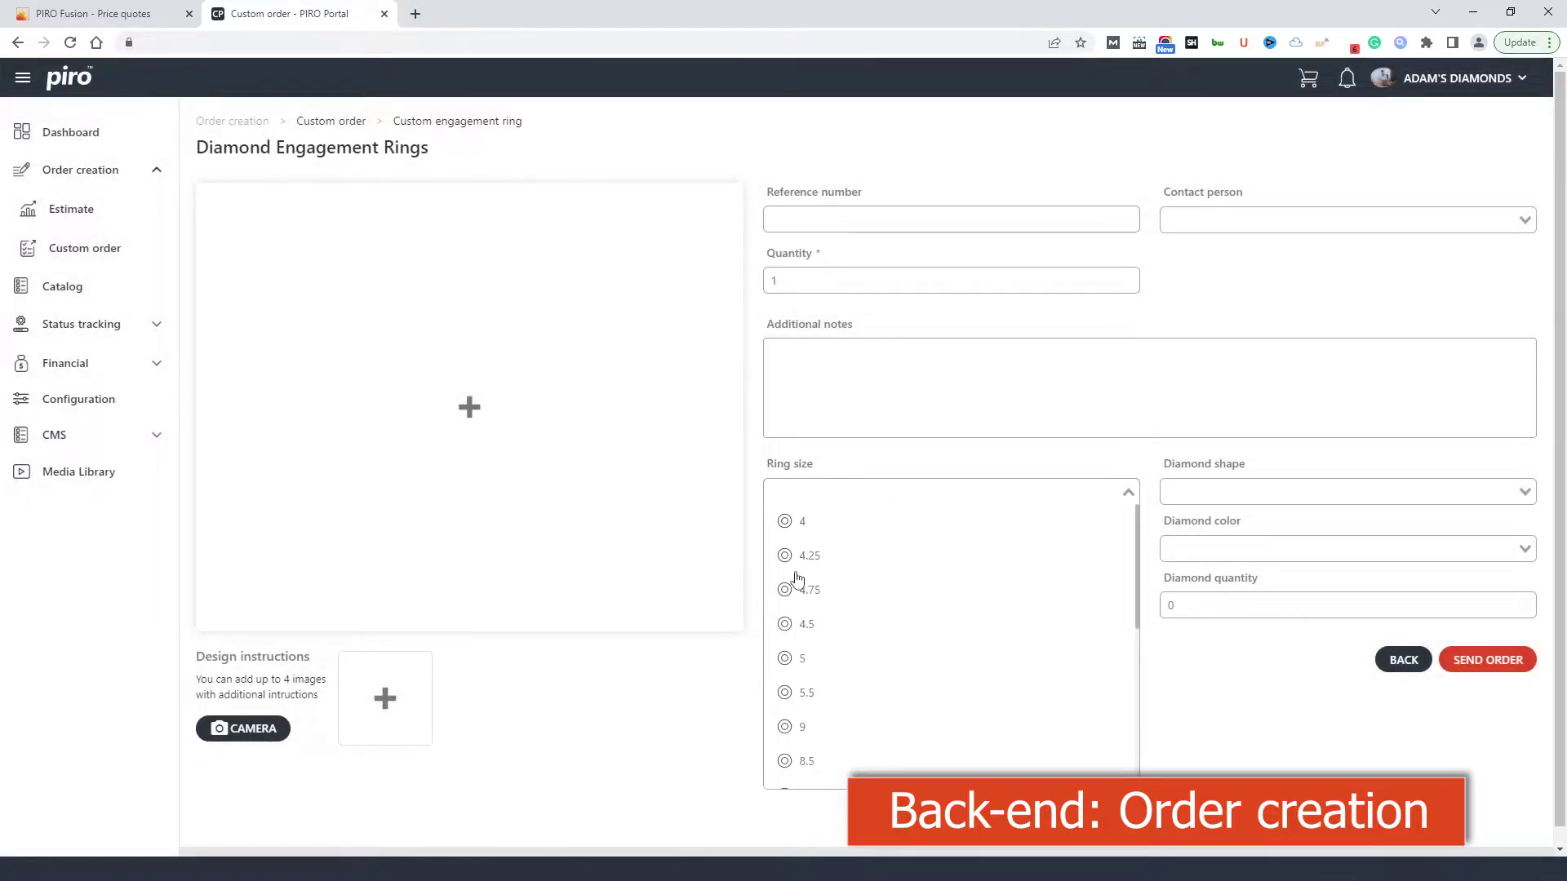
{"action": "left_click", "coordinate": [789, 561]}
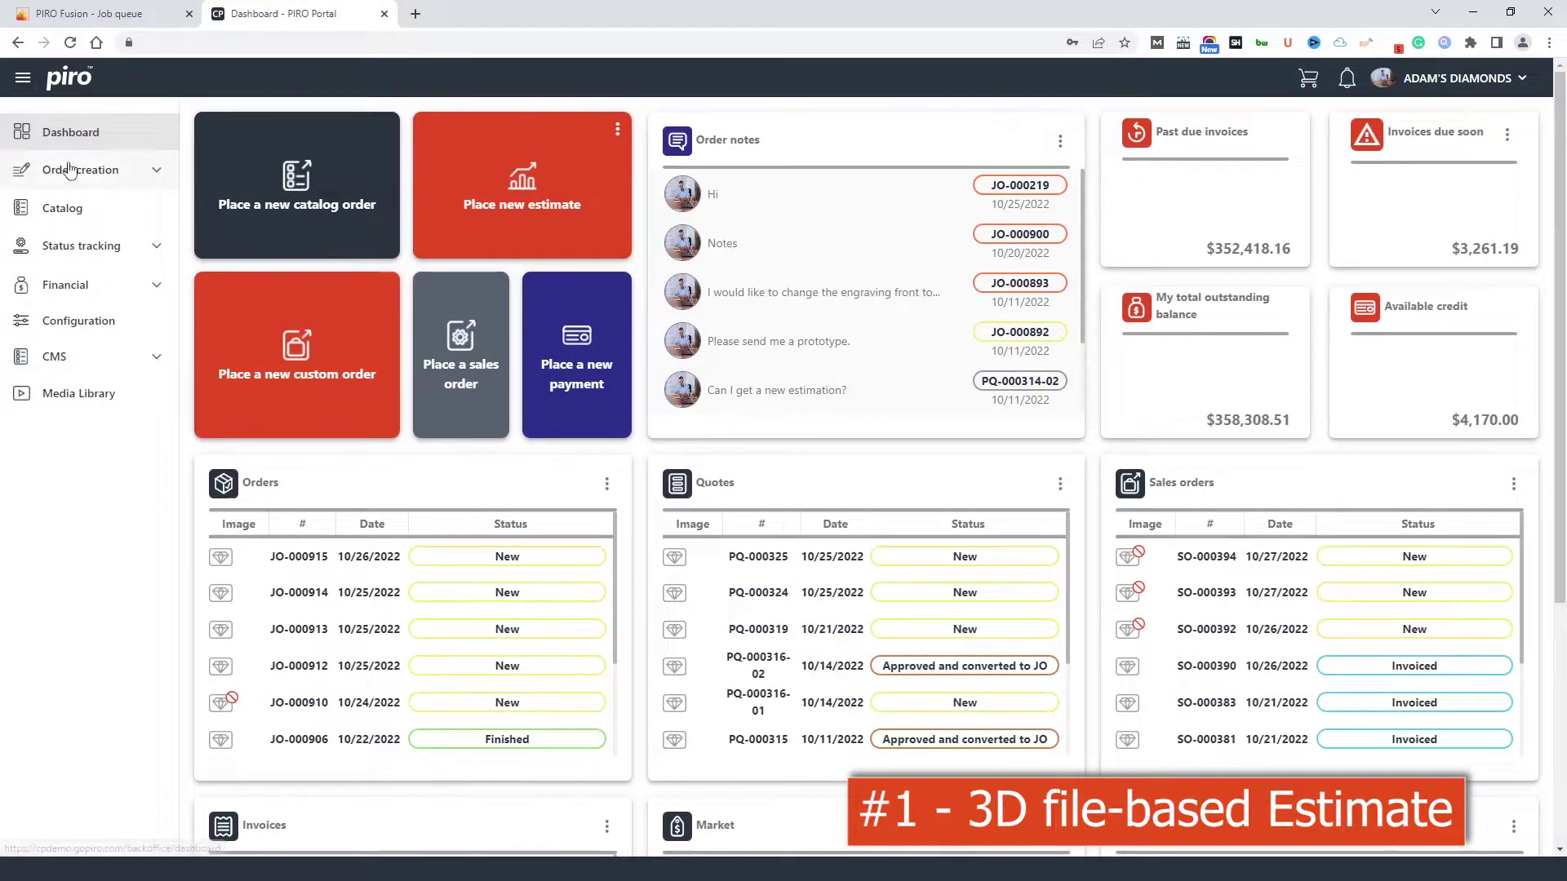
Step: Upload ASCIIWedding band.stl on the Estimate page
{"action": "left_click", "coordinate": [71, 169]}
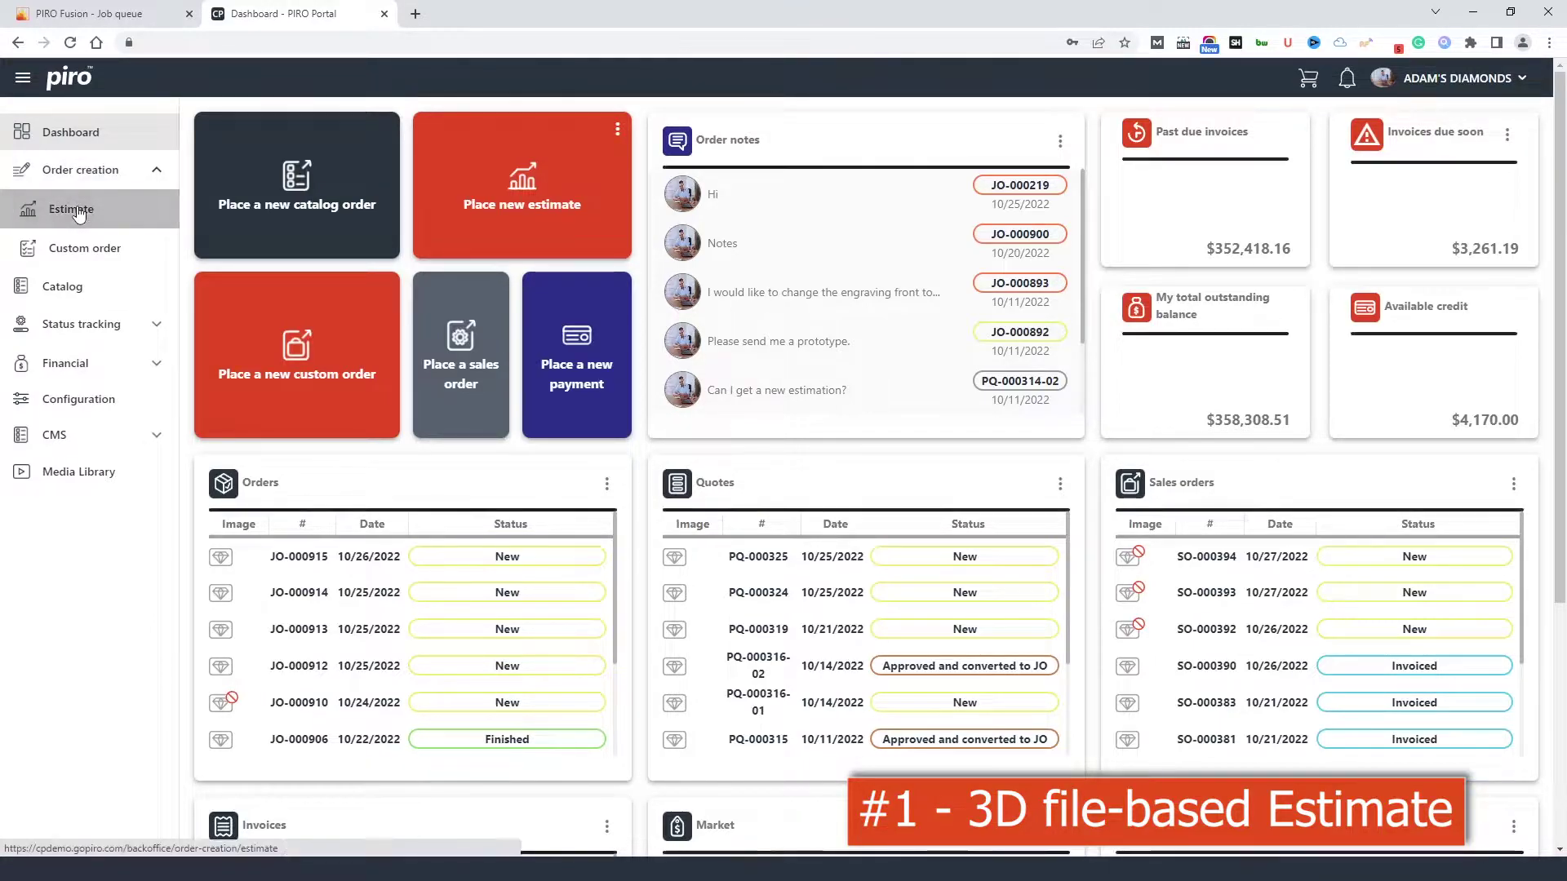
{"action": "left_click", "coordinate": [79, 214]}
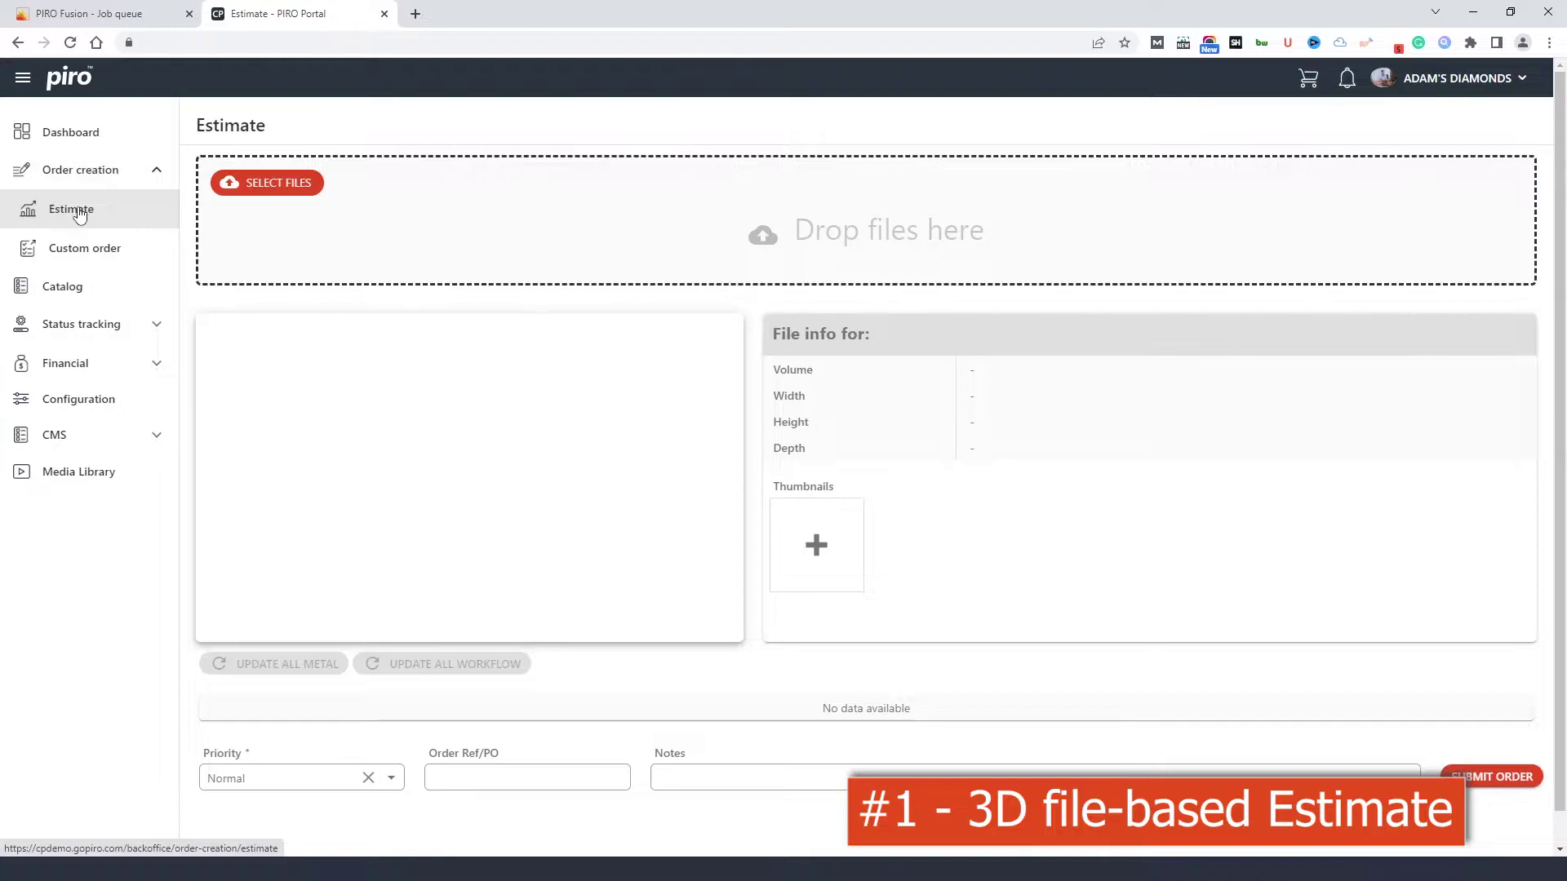
{"action": "left_click", "coordinate": [273, 186]}
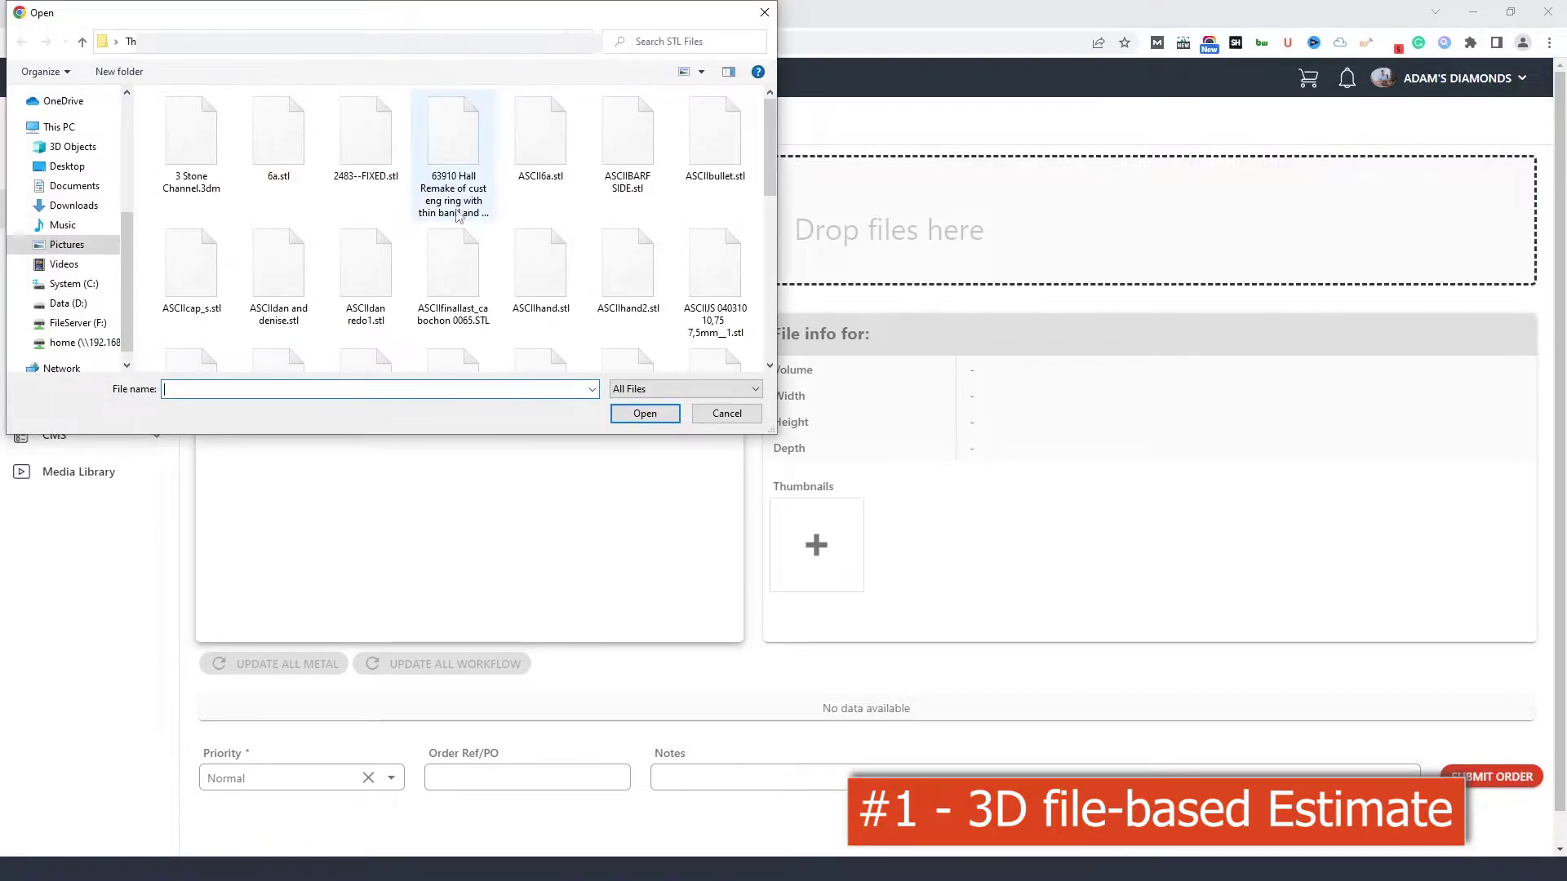
{"action": "left_click_drag", "start_coordinate": [769, 158], "coordinate": [763, 226]}
{"action": "left_click", "coordinate": [191, 181]}
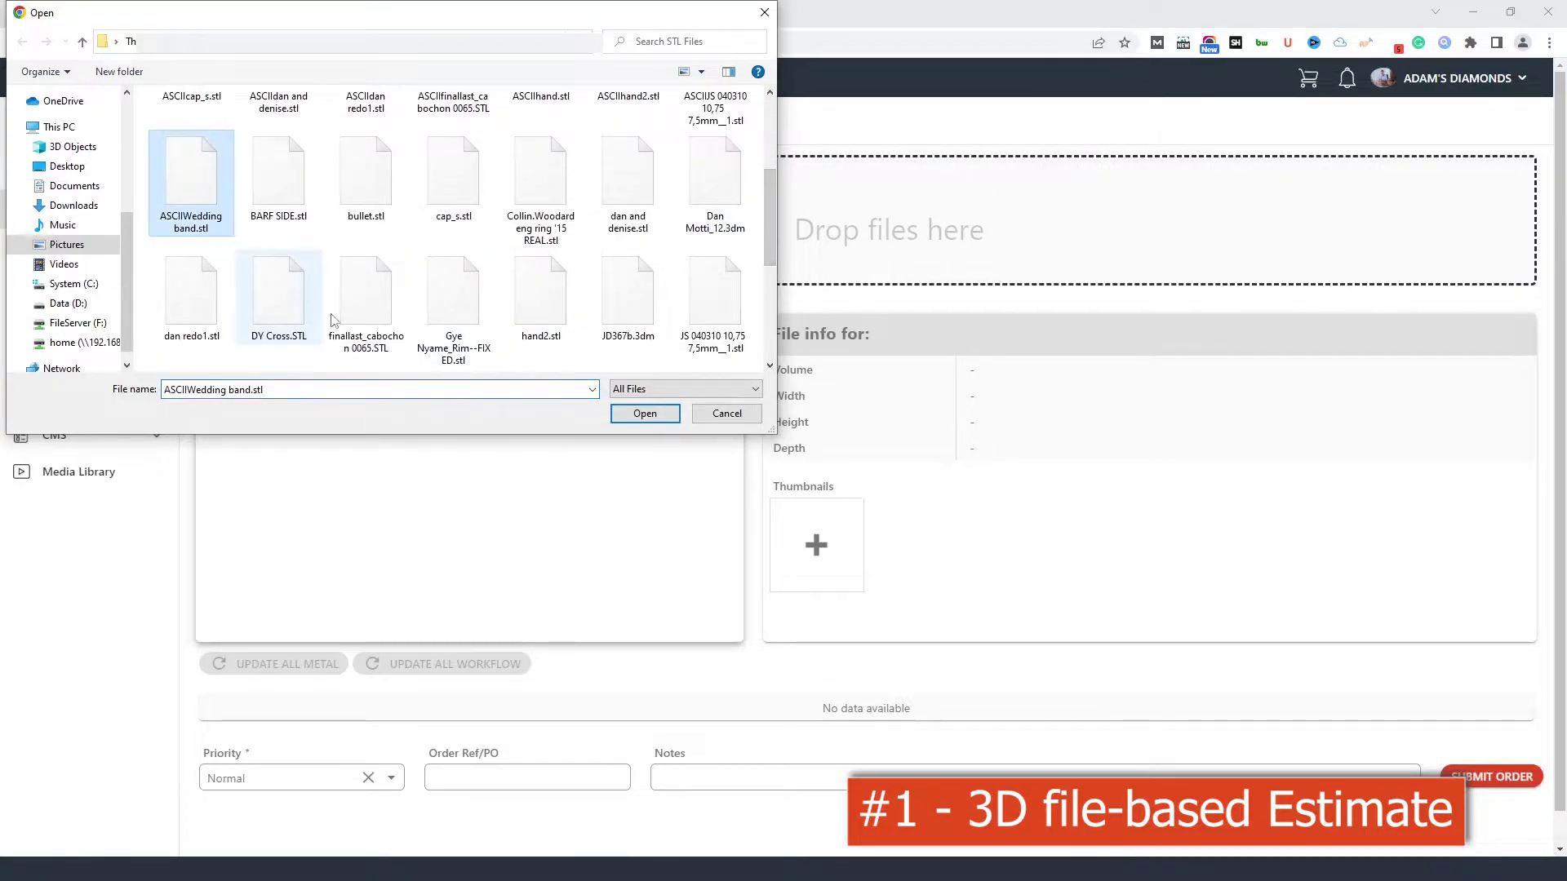
{"action": "left_click", "coordinate": [643, 416]}
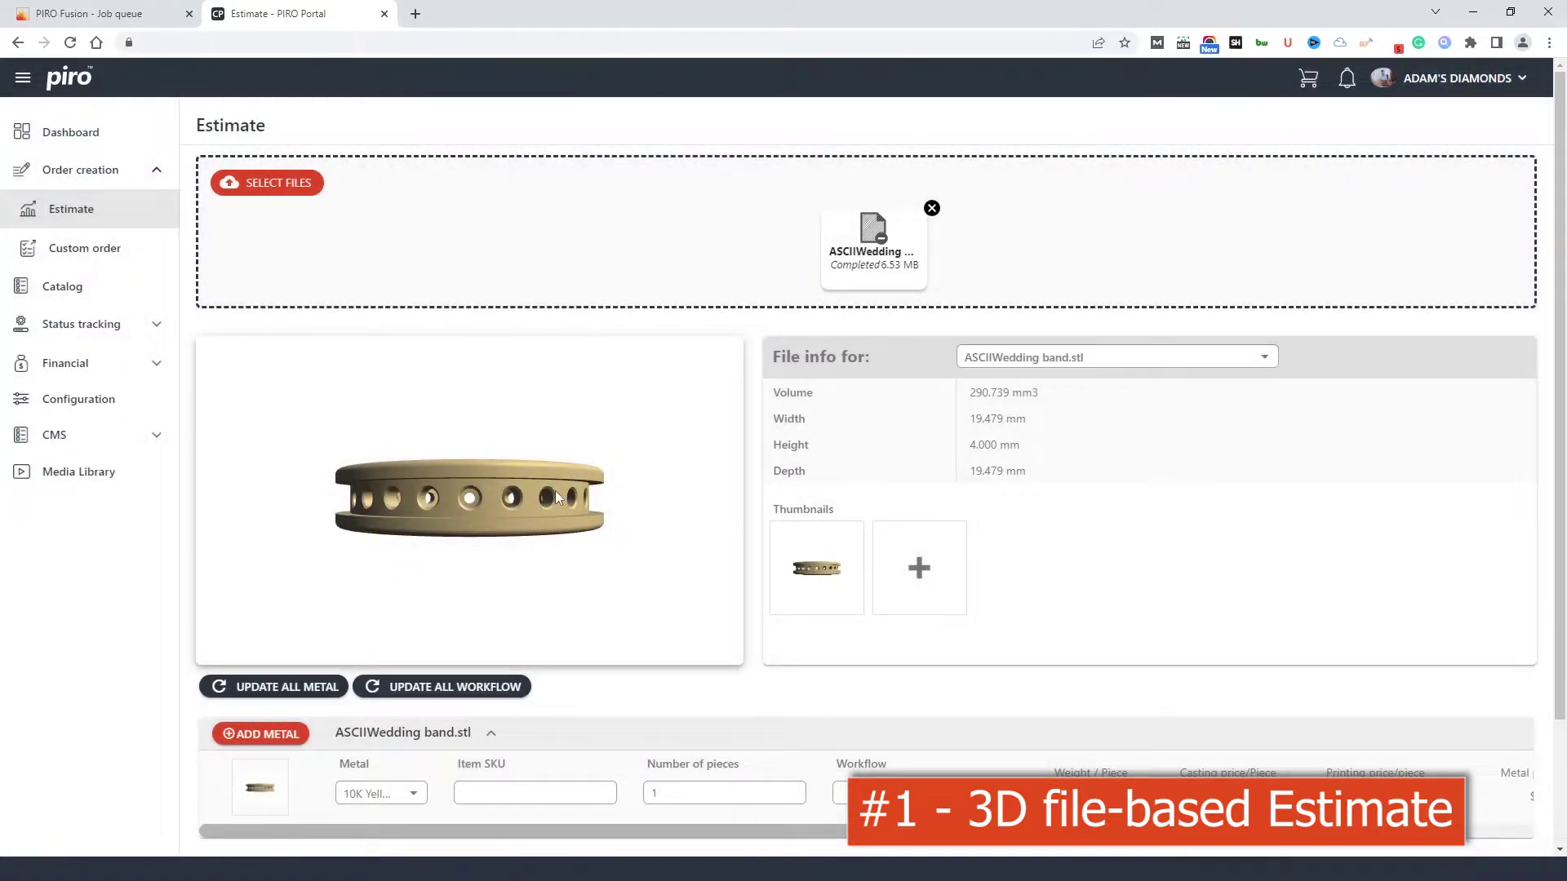
Step: Rotate the ring model and capture three snapshot thumbnails from different angles
{"action": "left_click_drag", "start_coordinate": [537, 512], "coordinate": [528, 482]}
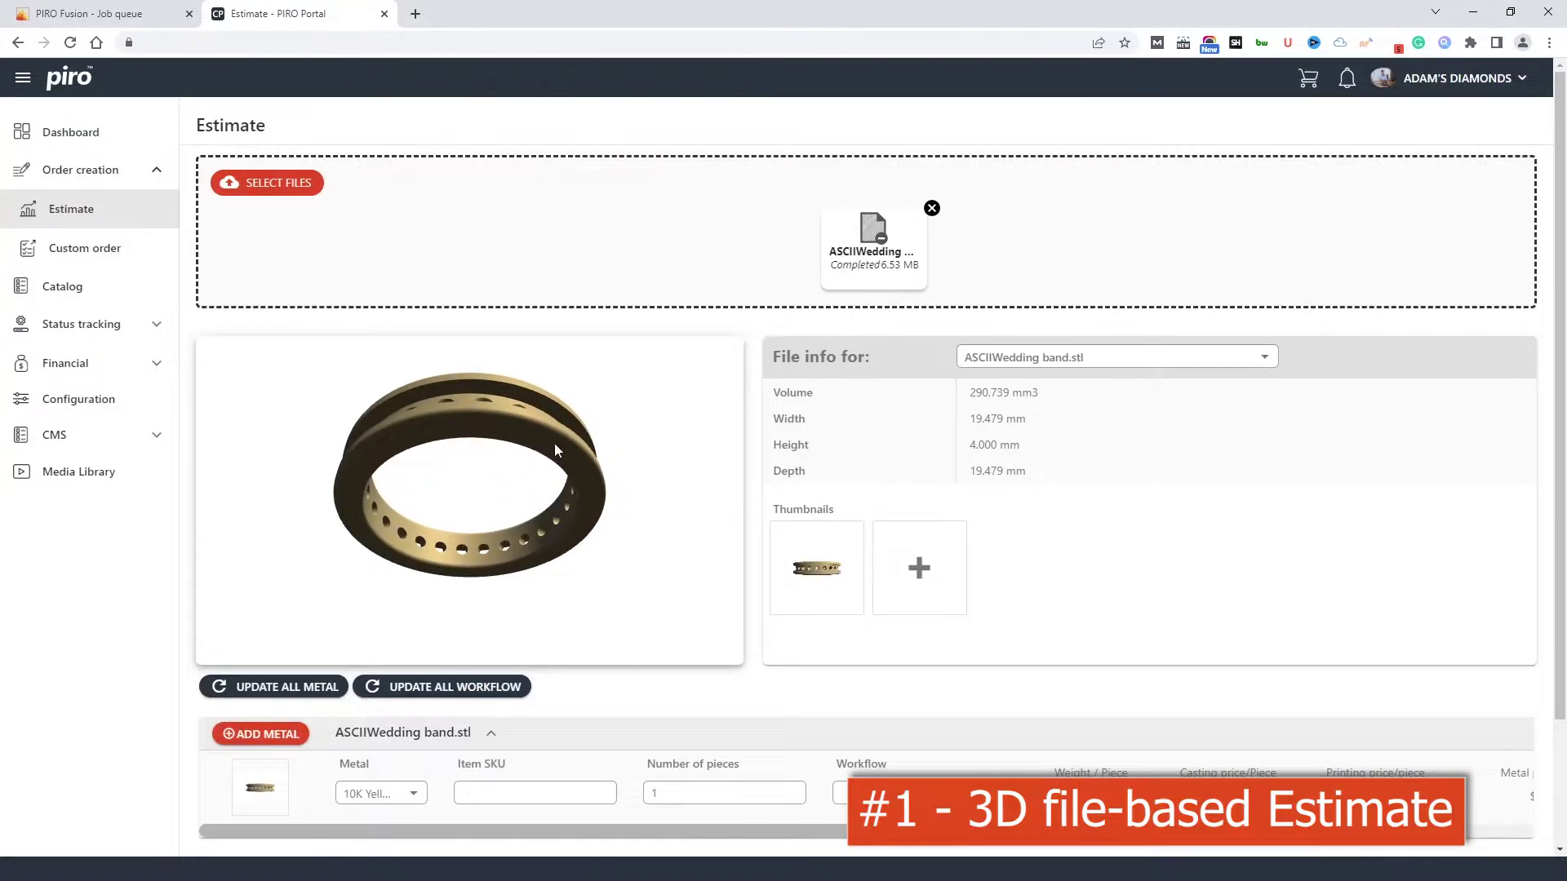
{"action": "left_click_drag", "start_coordinate": [555, 448], "coordinate": [437, 451]}
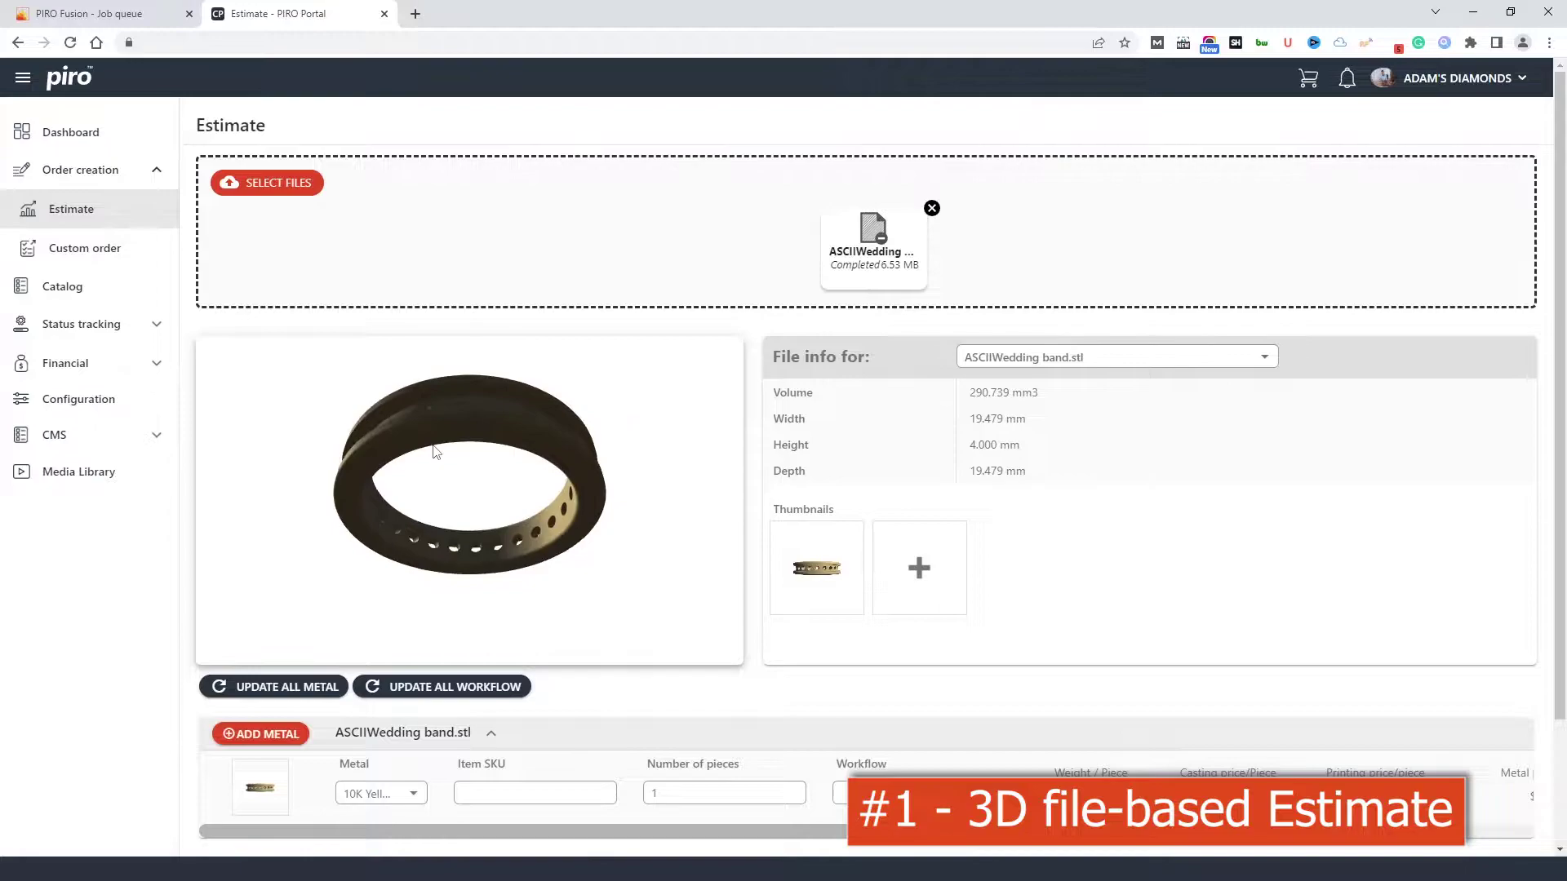
{"action": "left_click_drag", "start_coordinate": [1043, 487], "coordinate": [759, 387]}
{"action": "left_click", "coordinate": [1009, 563]}
{"action": "left_click", "coordinate": [919, 567]}
{"action": "left_click_drag", "start_coordinate": [534, 481], "coordinate": [437, 553]}
{"action": "left_click", "coordinate": [1021, 563]}
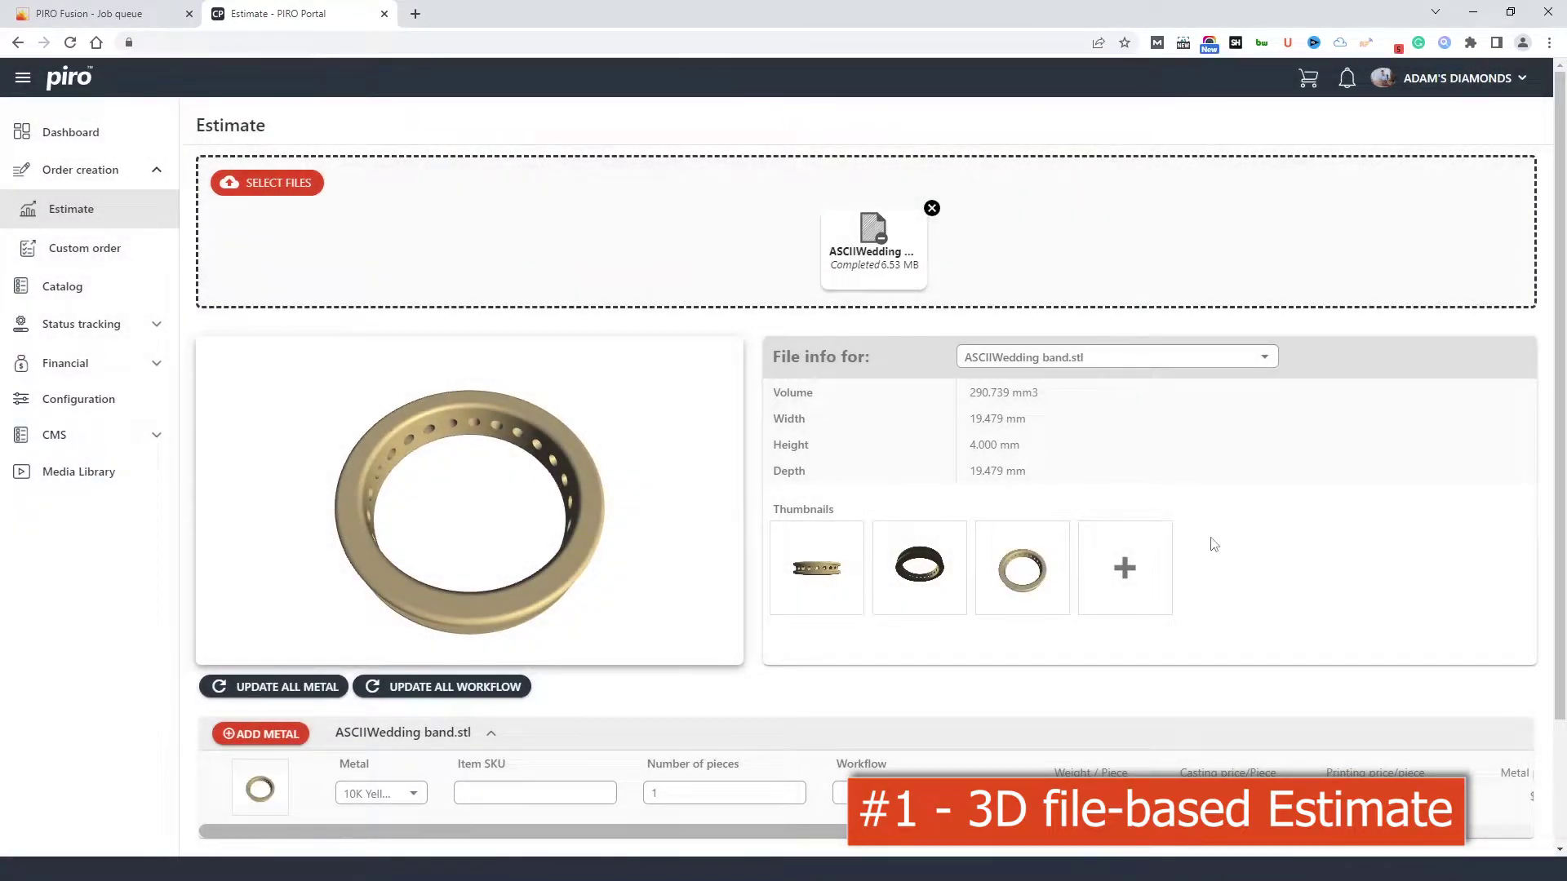
Step: Set the estimate's metal to 14K White and workflow to Direct Cast
{"action": "left_click", "coordinate": [381, 793]}
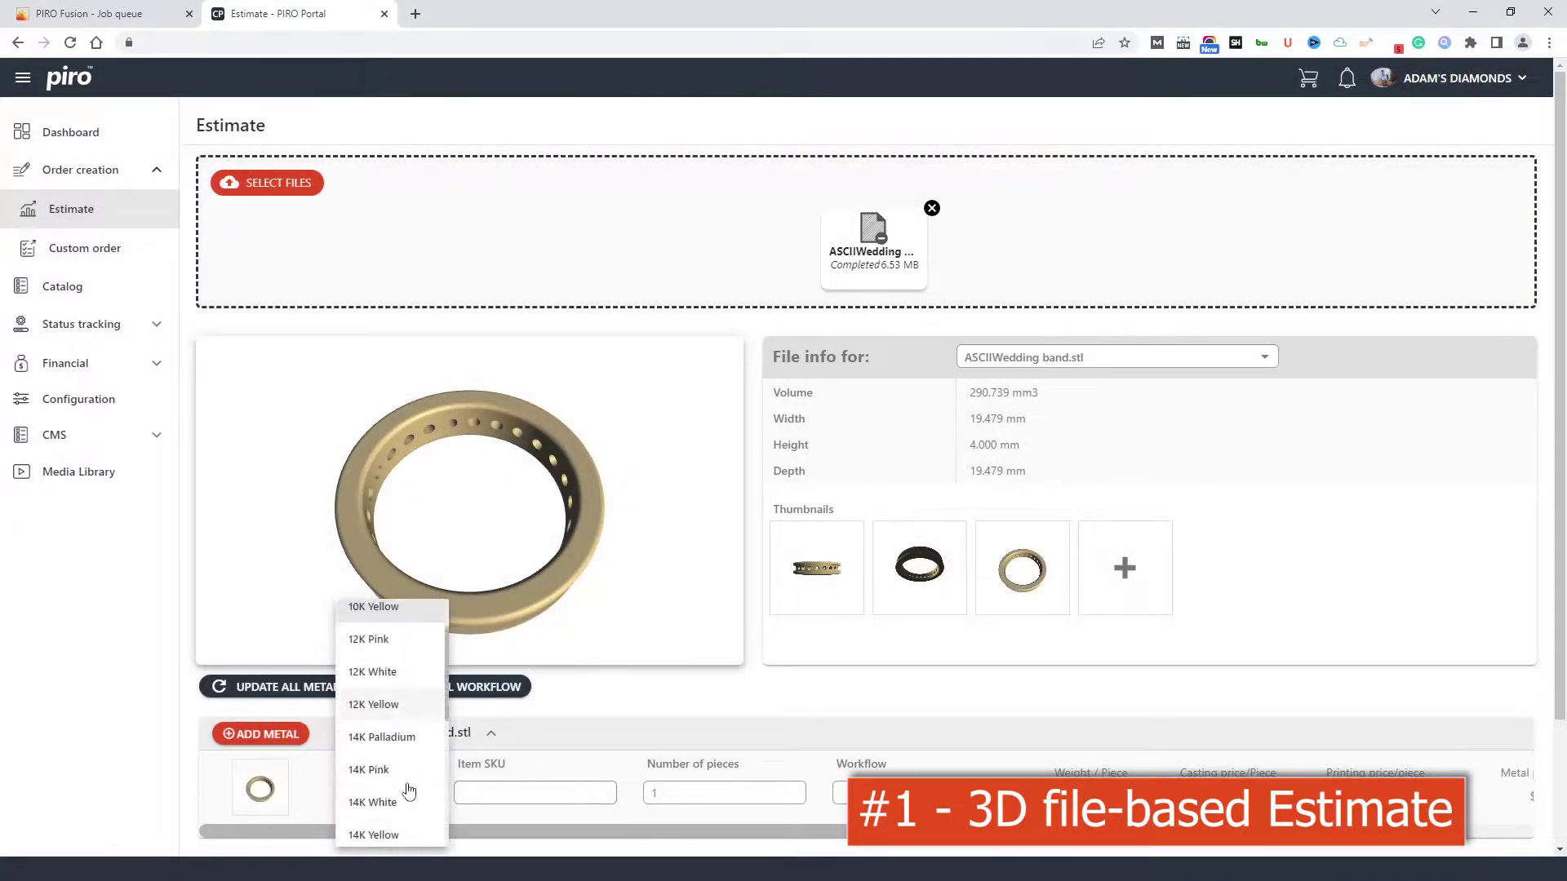
{"action": "left_click", "coordinate": [376, 798]}
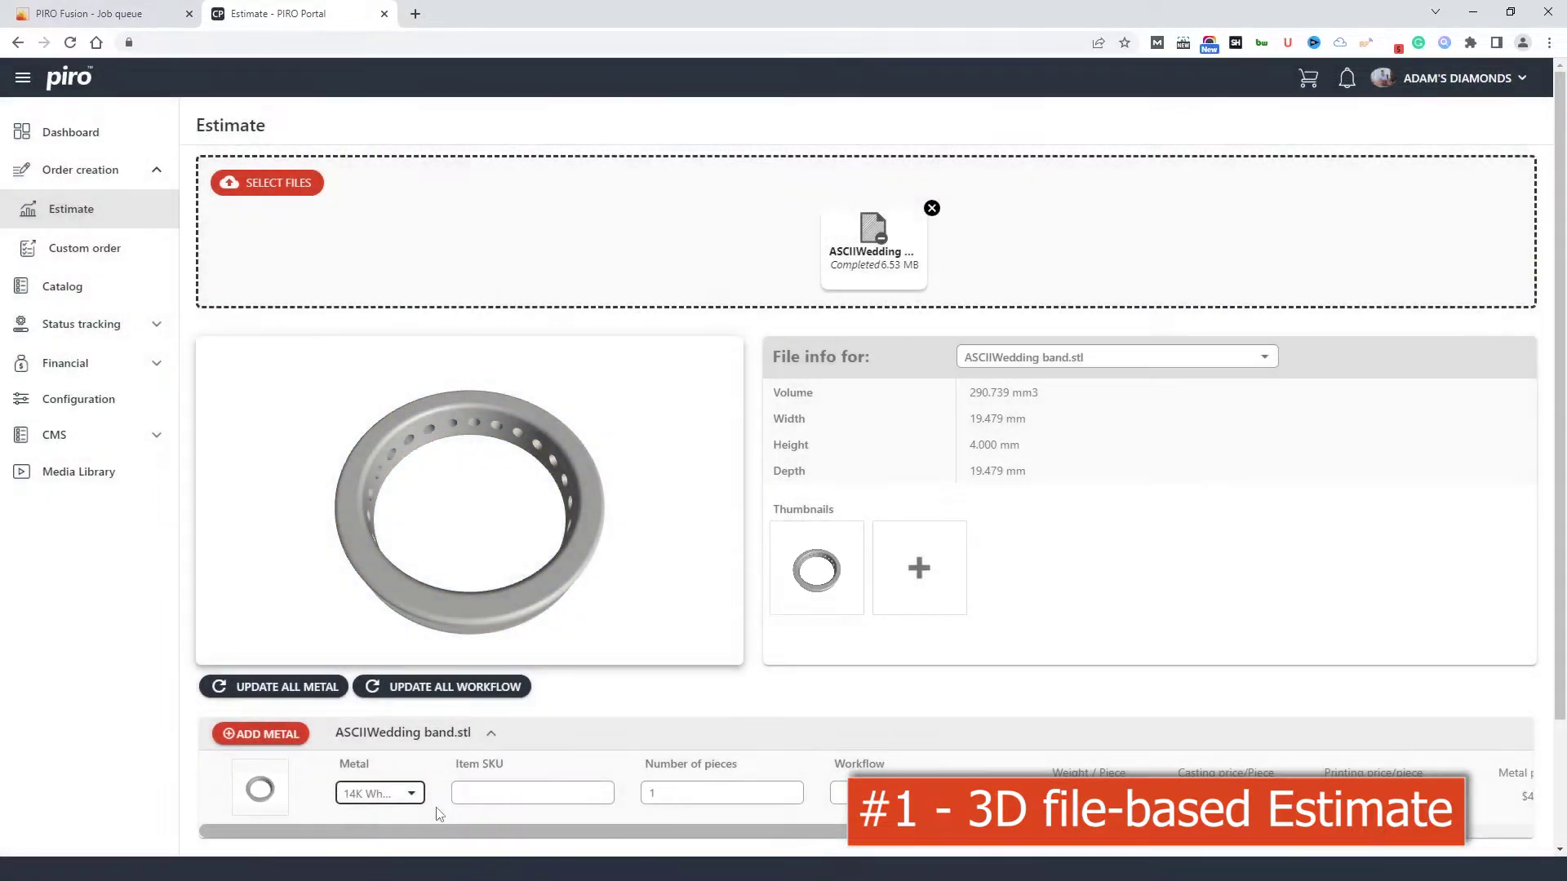
{"action": "left_click", "coordinate": [841, 794]}
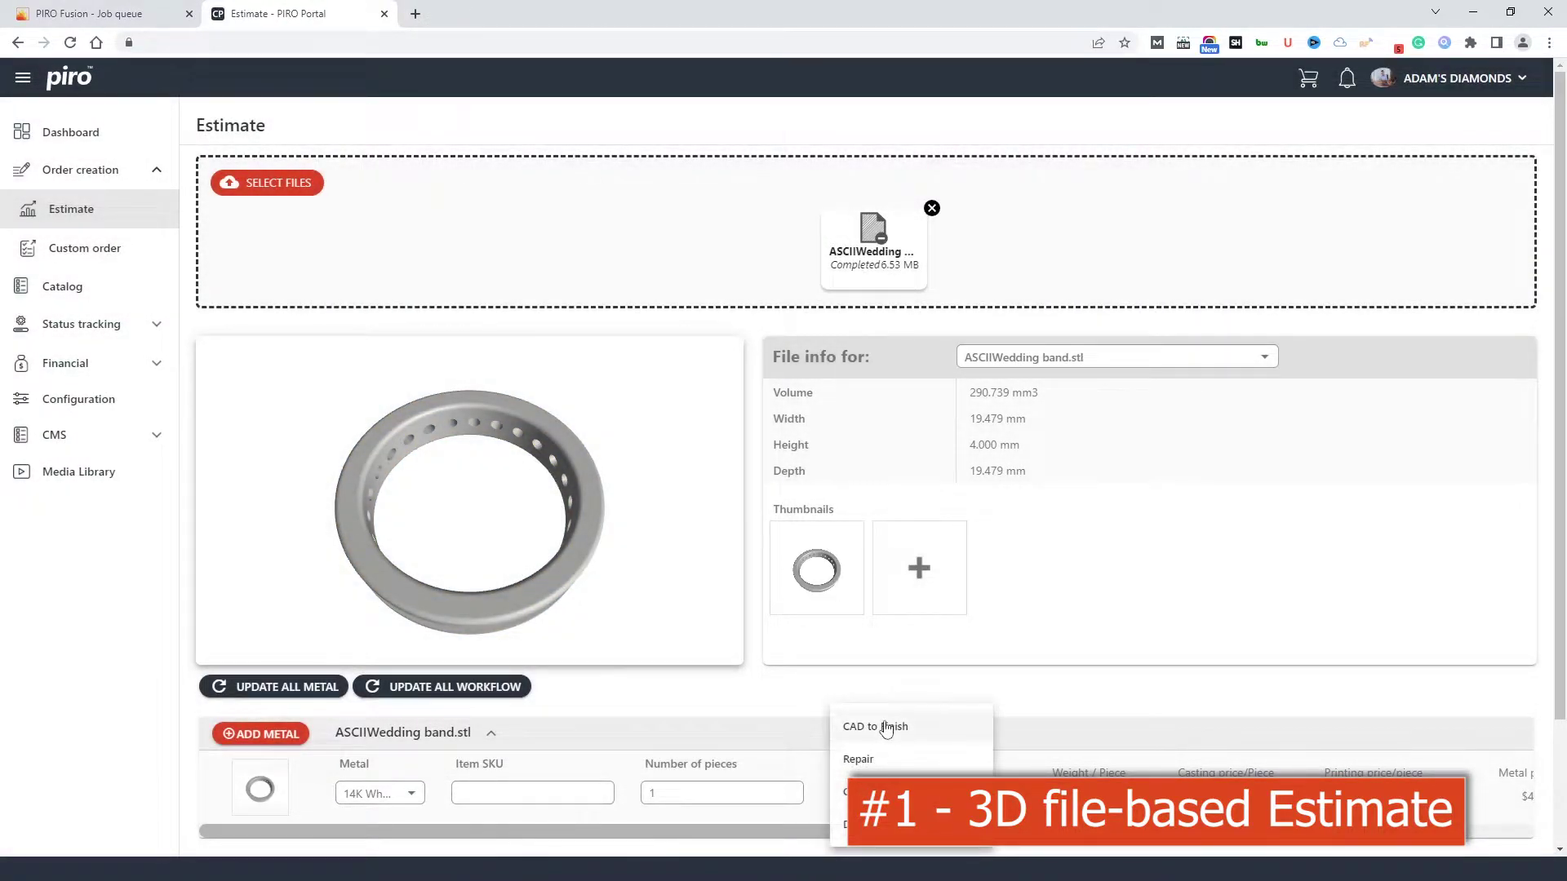
{"action": "left_click", "coordinate": [886, 727]}
{"action": "left_click", "coordinate": [840, 793]}
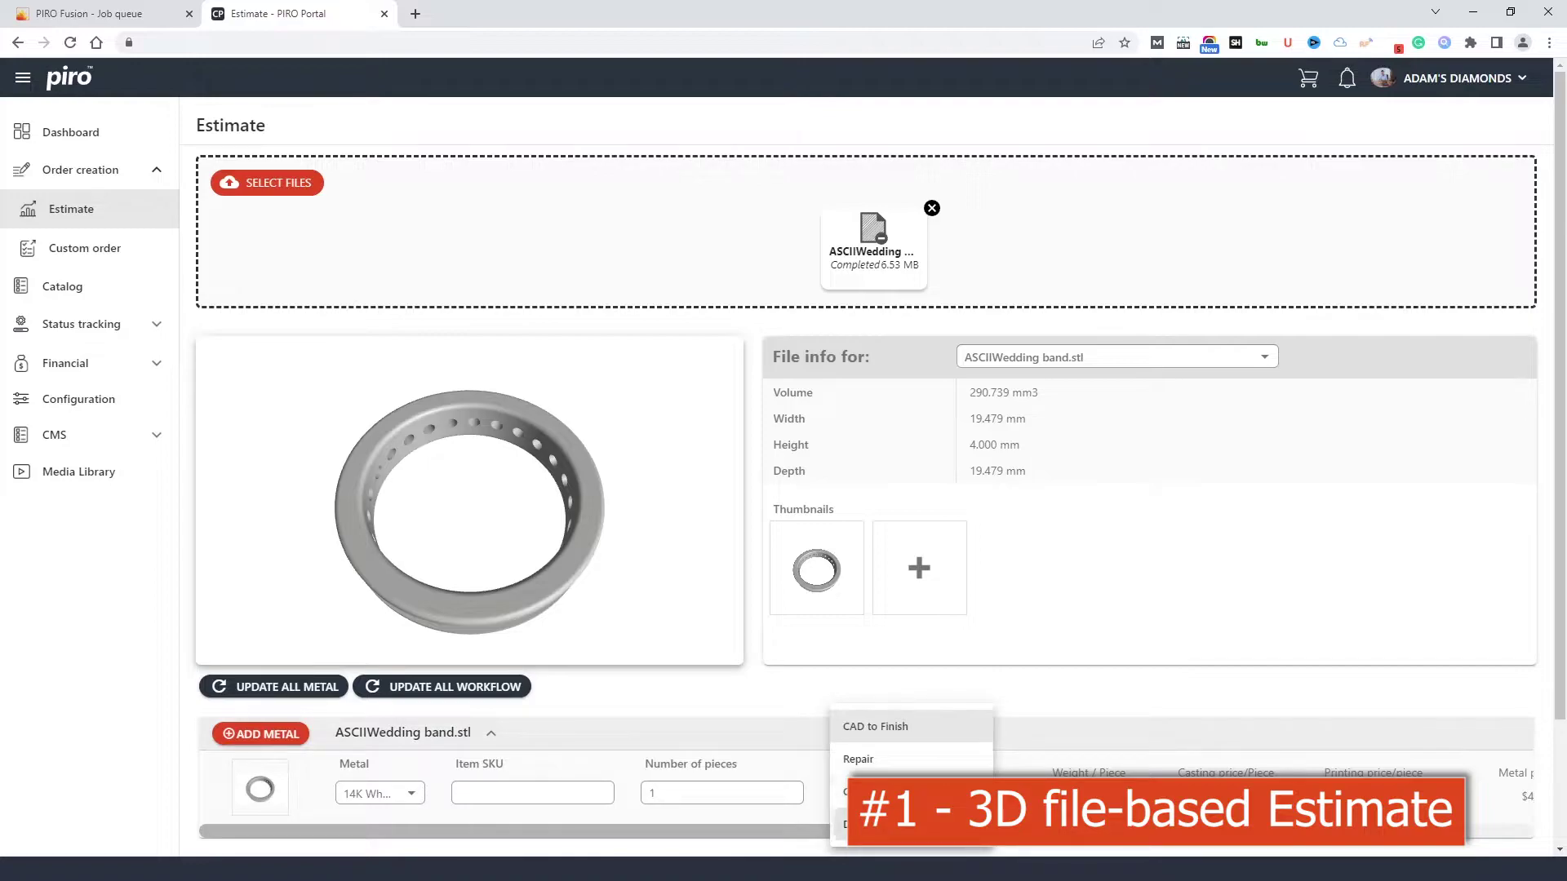
{"action": "left_click", "coordinate": [857, 761]}
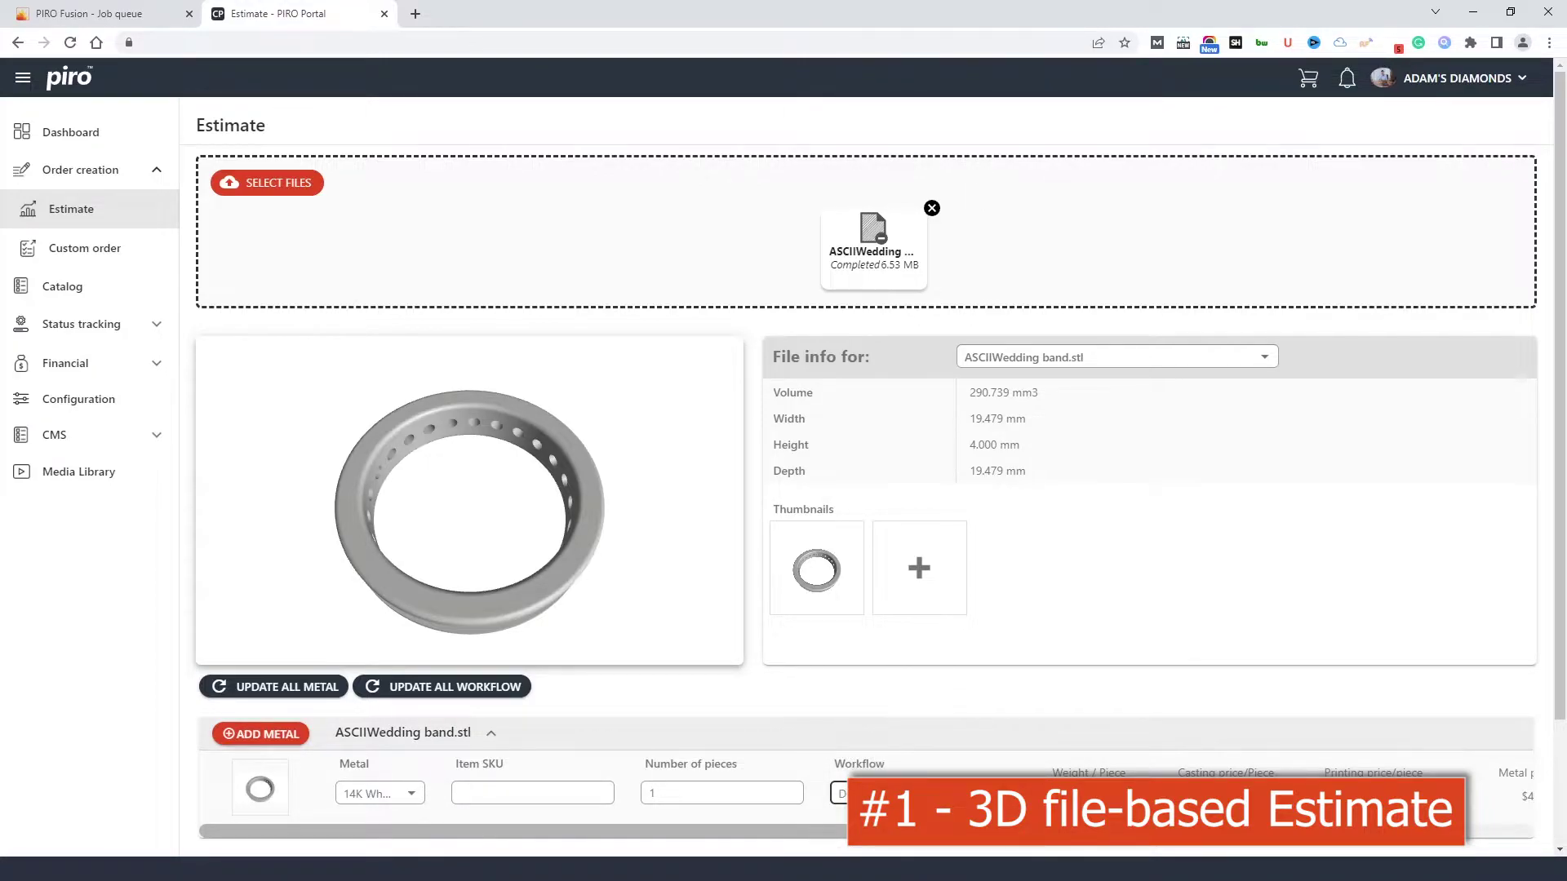
{"action": "scroll", "coordinate": [889, 734], "scroll_direction": "down", "scroll_amount": 2}
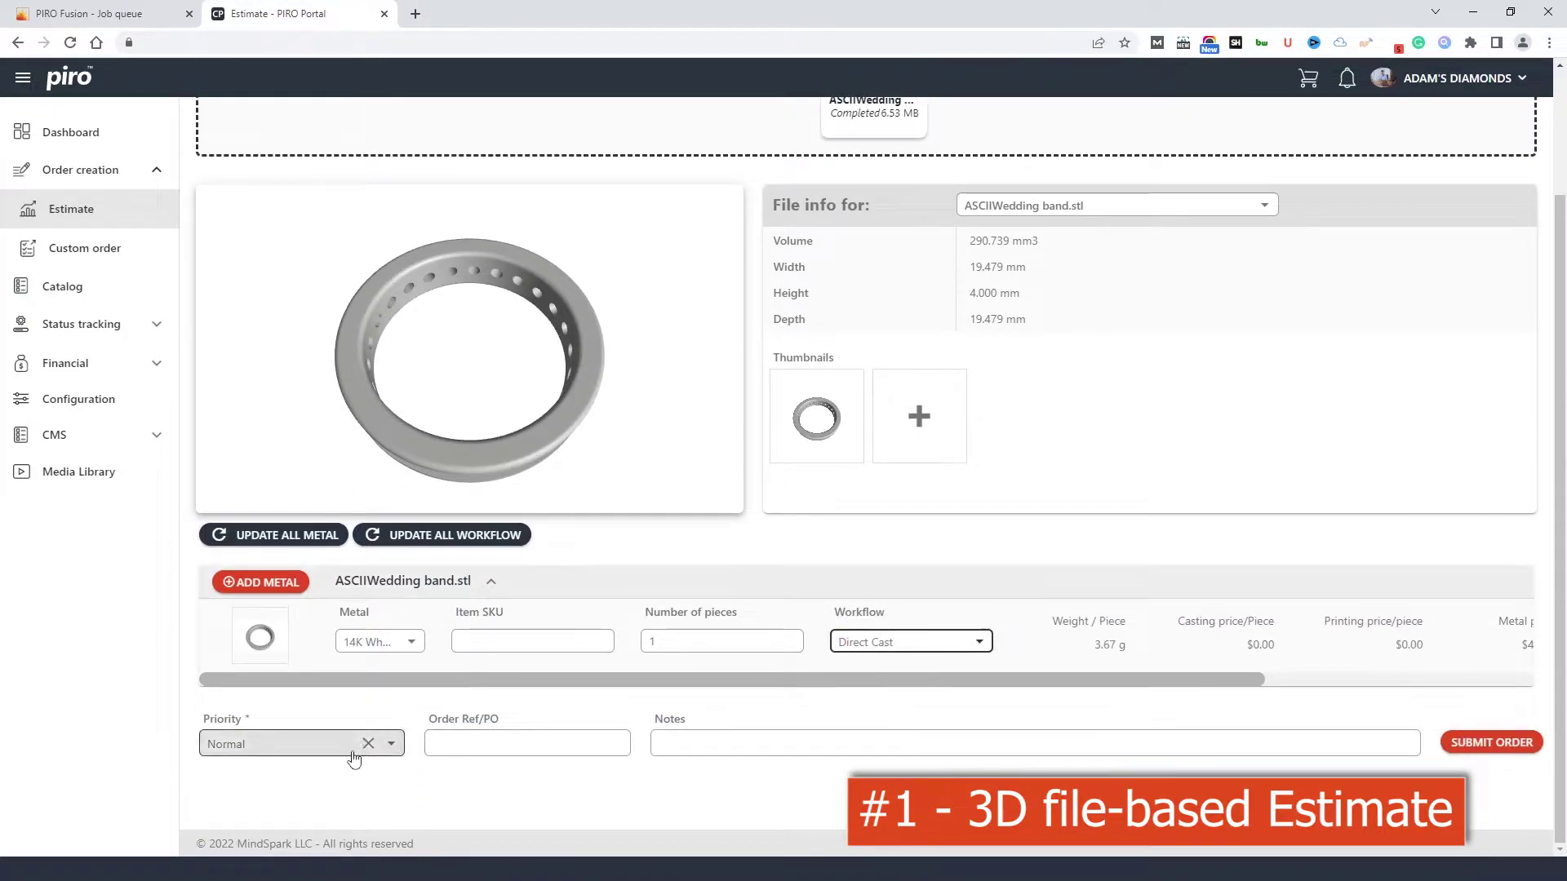
Step: Set Urgent priority, add an order reference and a quote-by-Friday note, and submit the order
{"action": "left_click", "coordinate": [269, 743]}
{"action": "left_click", "coordinate": [251, 767]}
{"action": "left_click", "coordinate": [458, 745]}
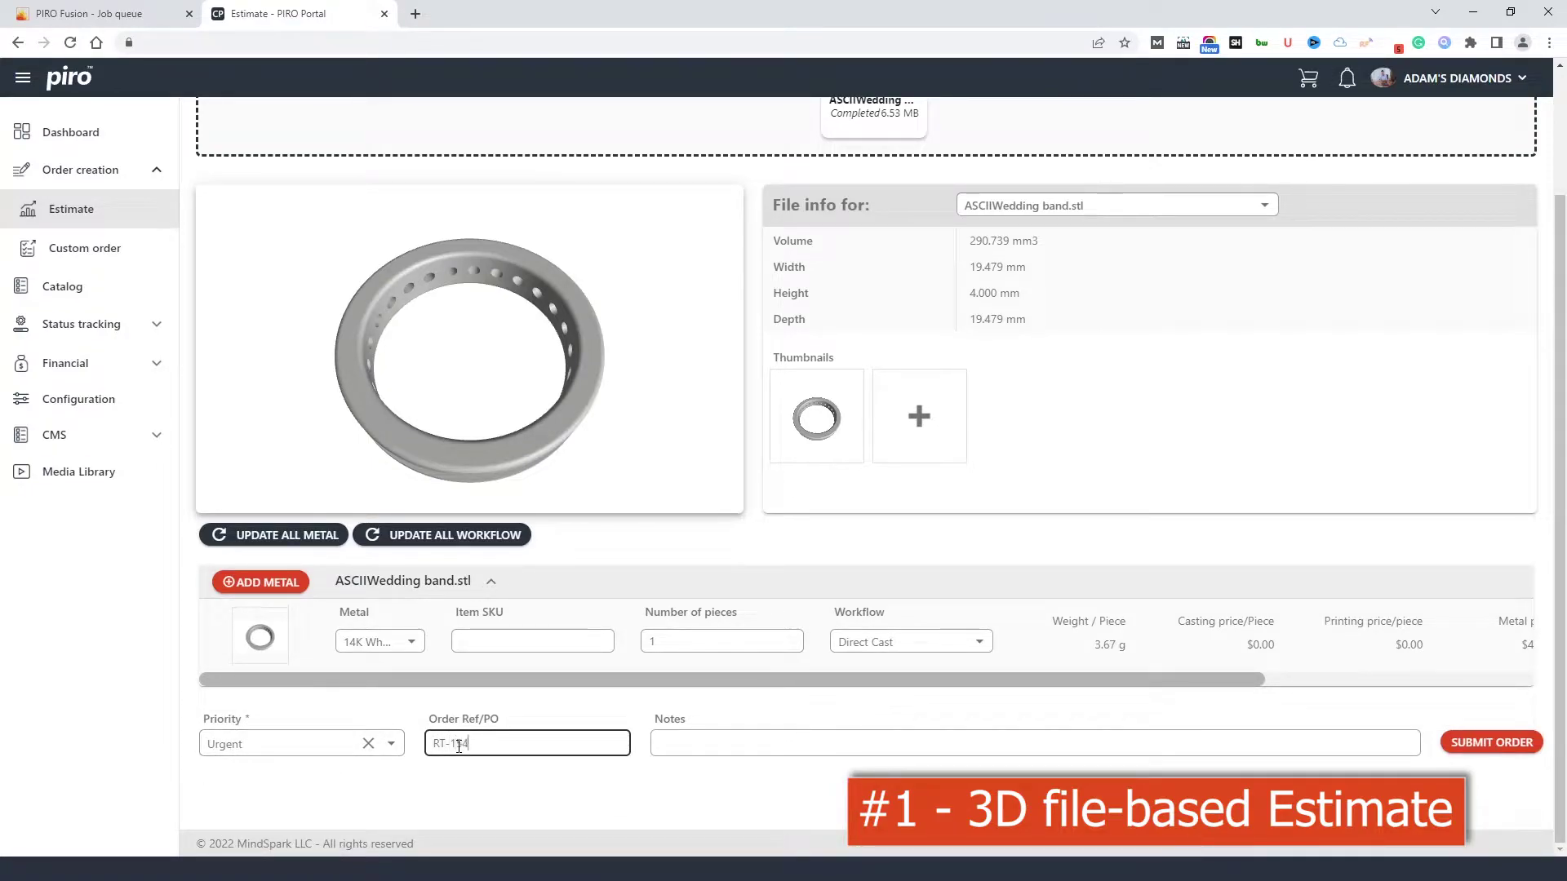
{"action": "left_click", "coordinate": [682, 744]}
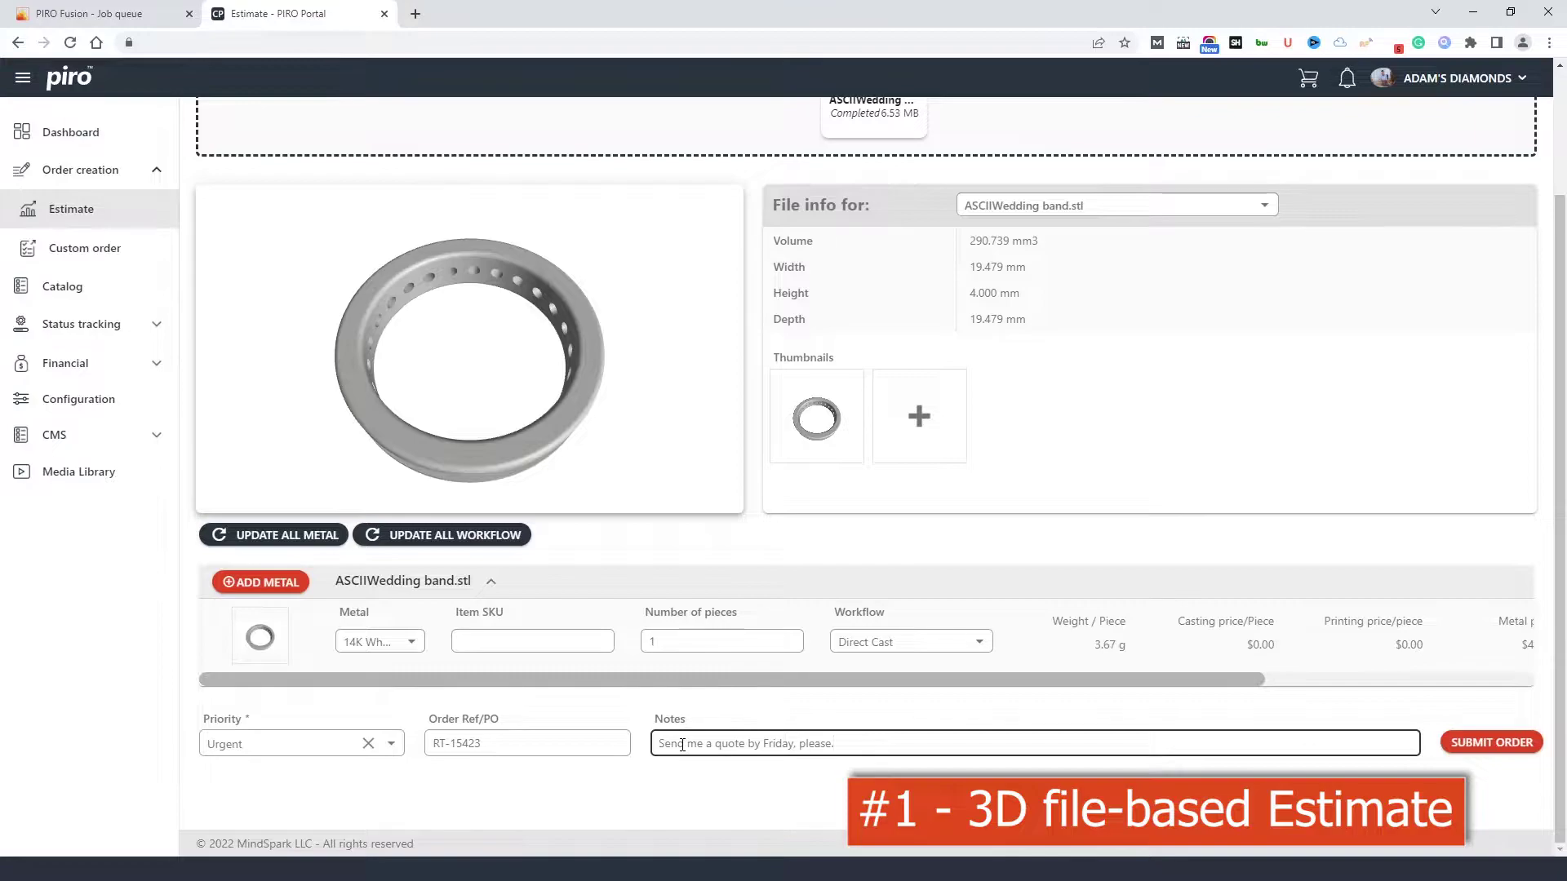
{"action": "left_click", "coordinate": [1490, 742]}
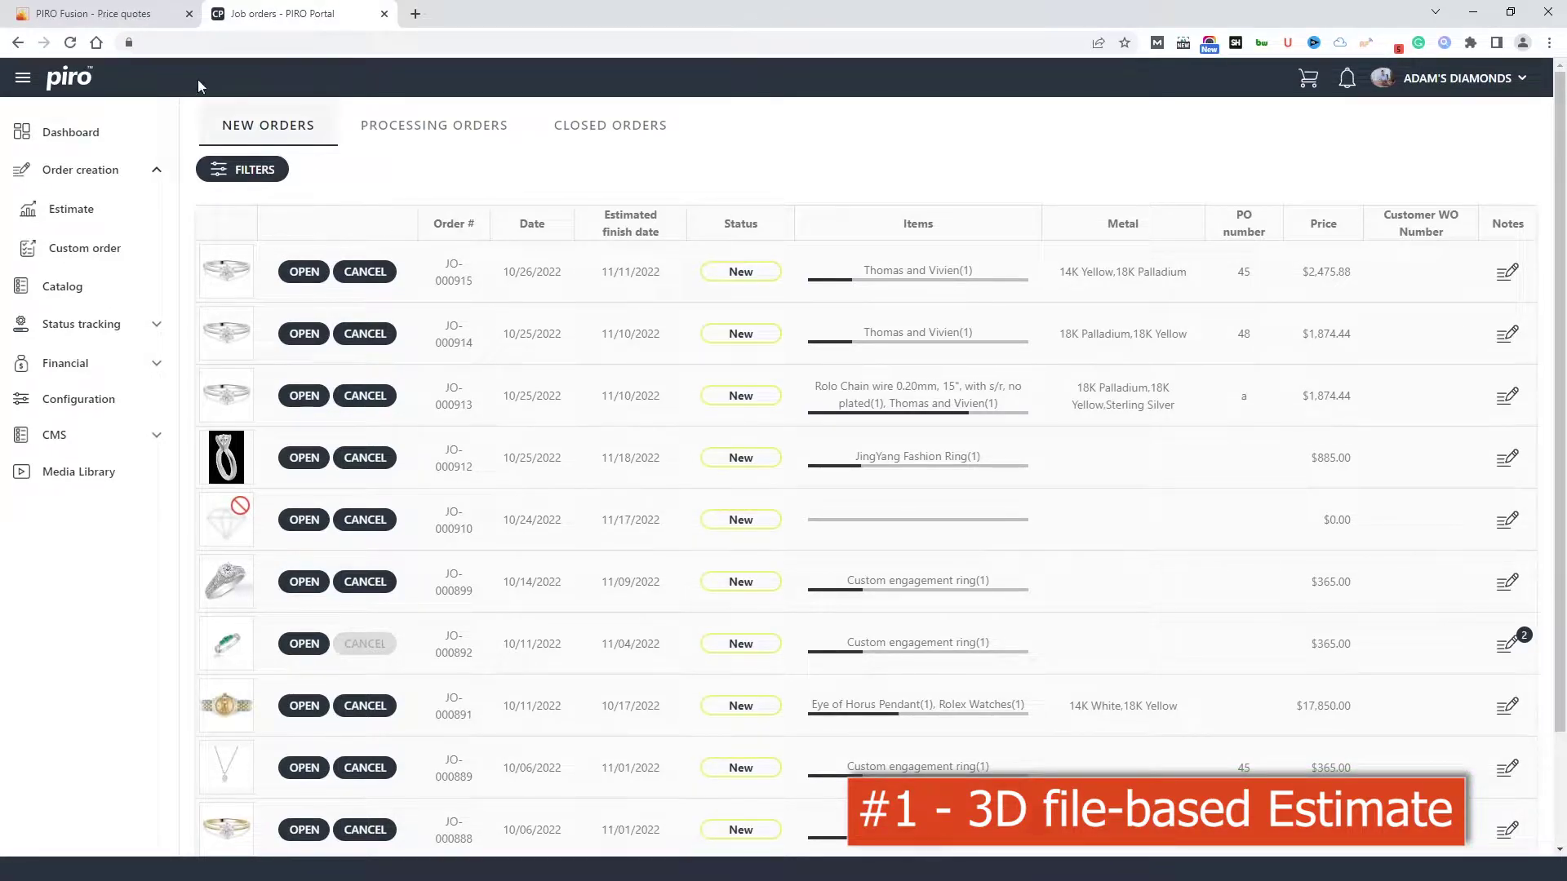
{"action": "left_click", "coordinate": [106, 13]}
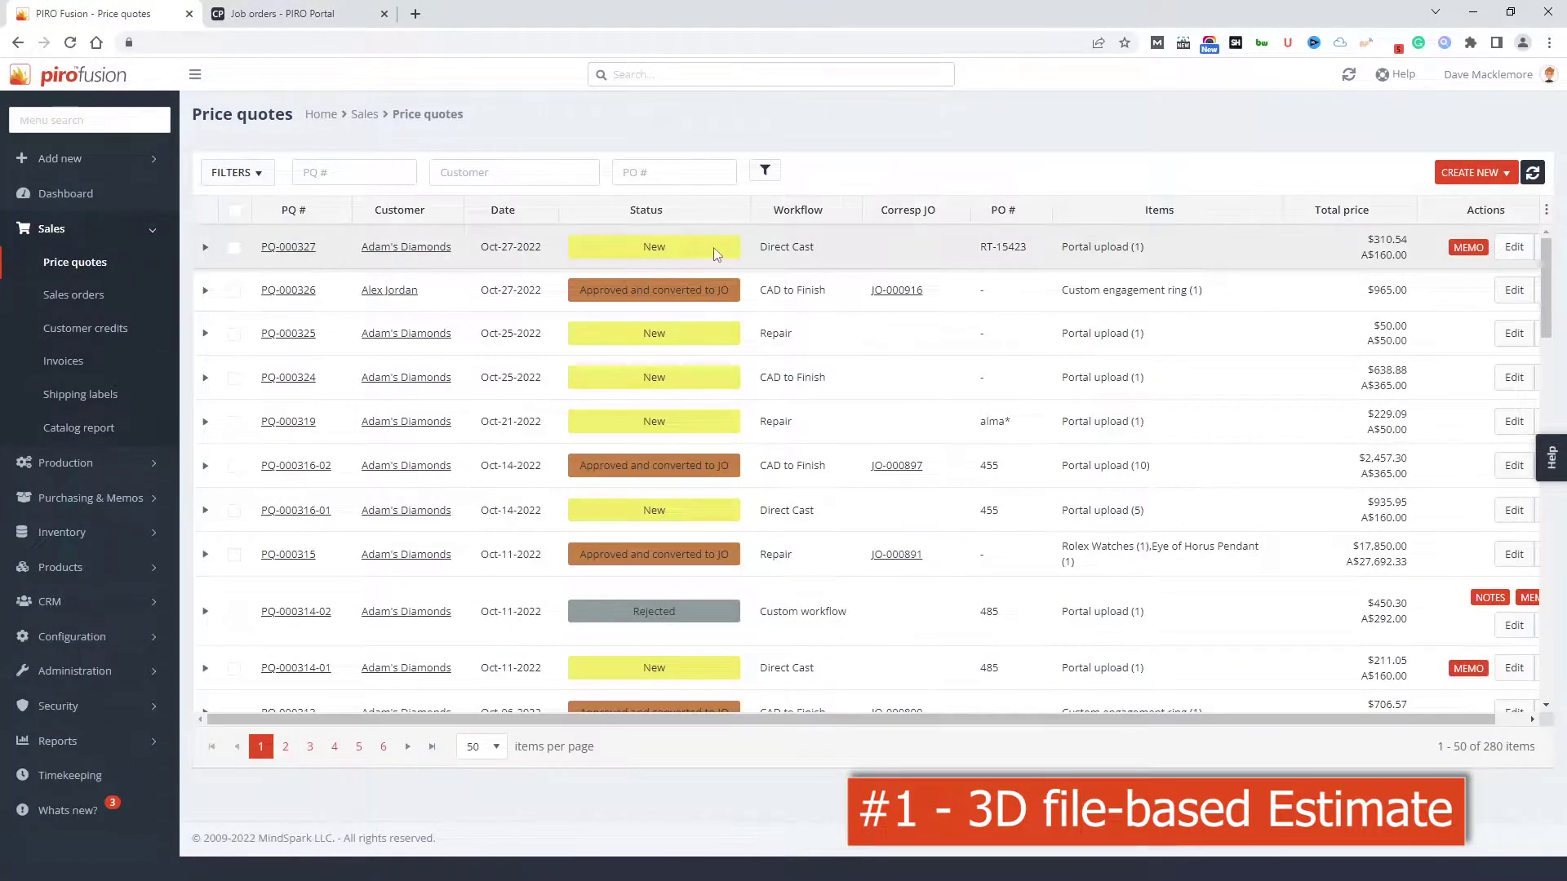
{"action": "left_click", "coordinate": [982, 249]}
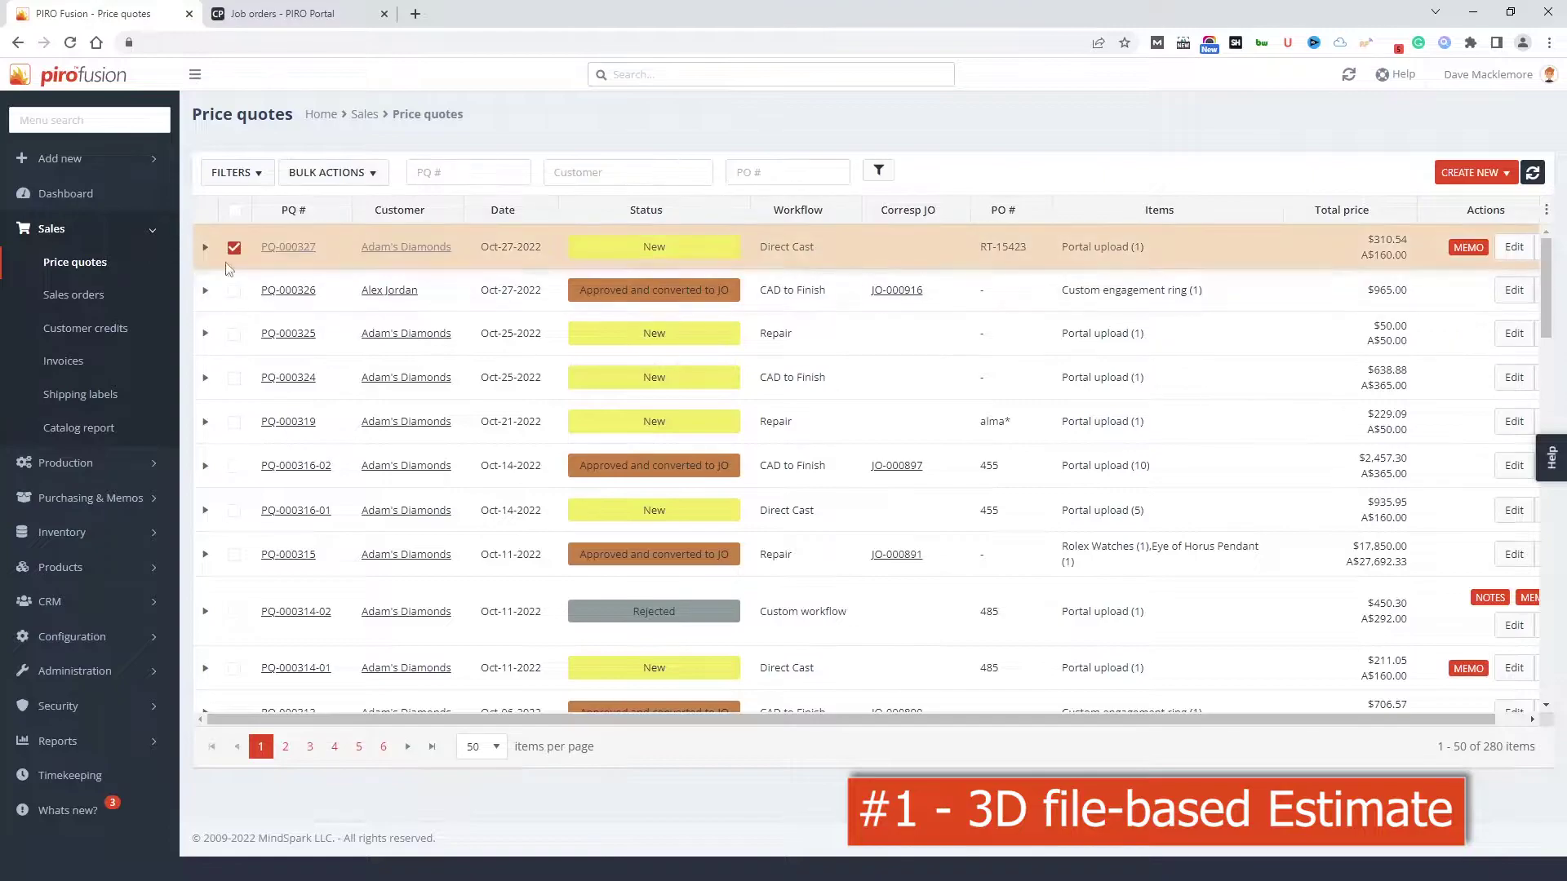
{"action": "left_click", "coordinate": [205, 246]}
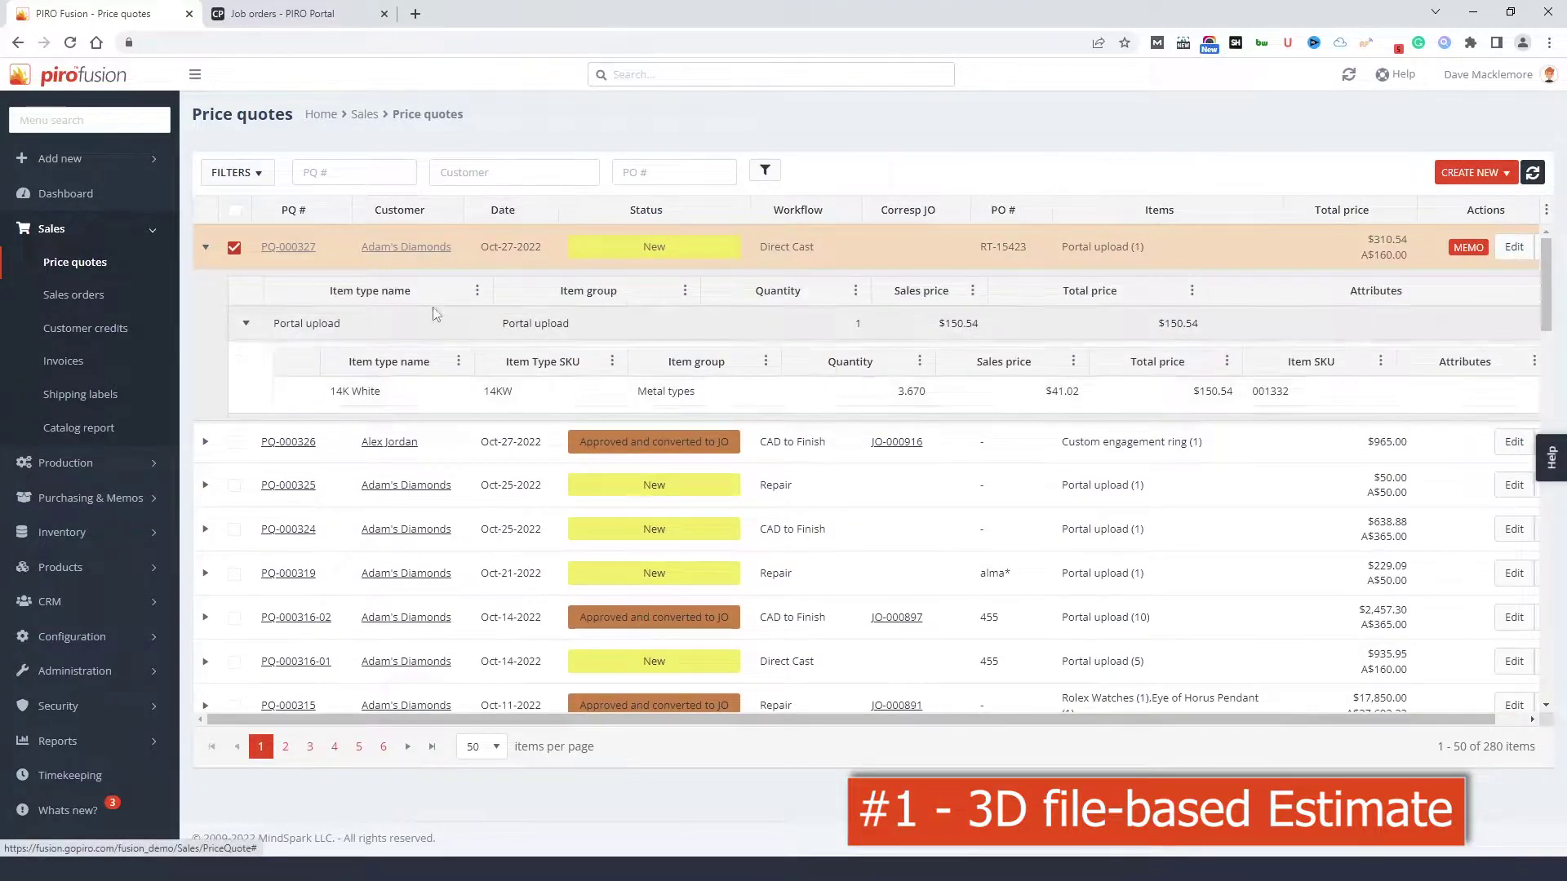
{"action": "left_click", "coordinate": [285, 18]}
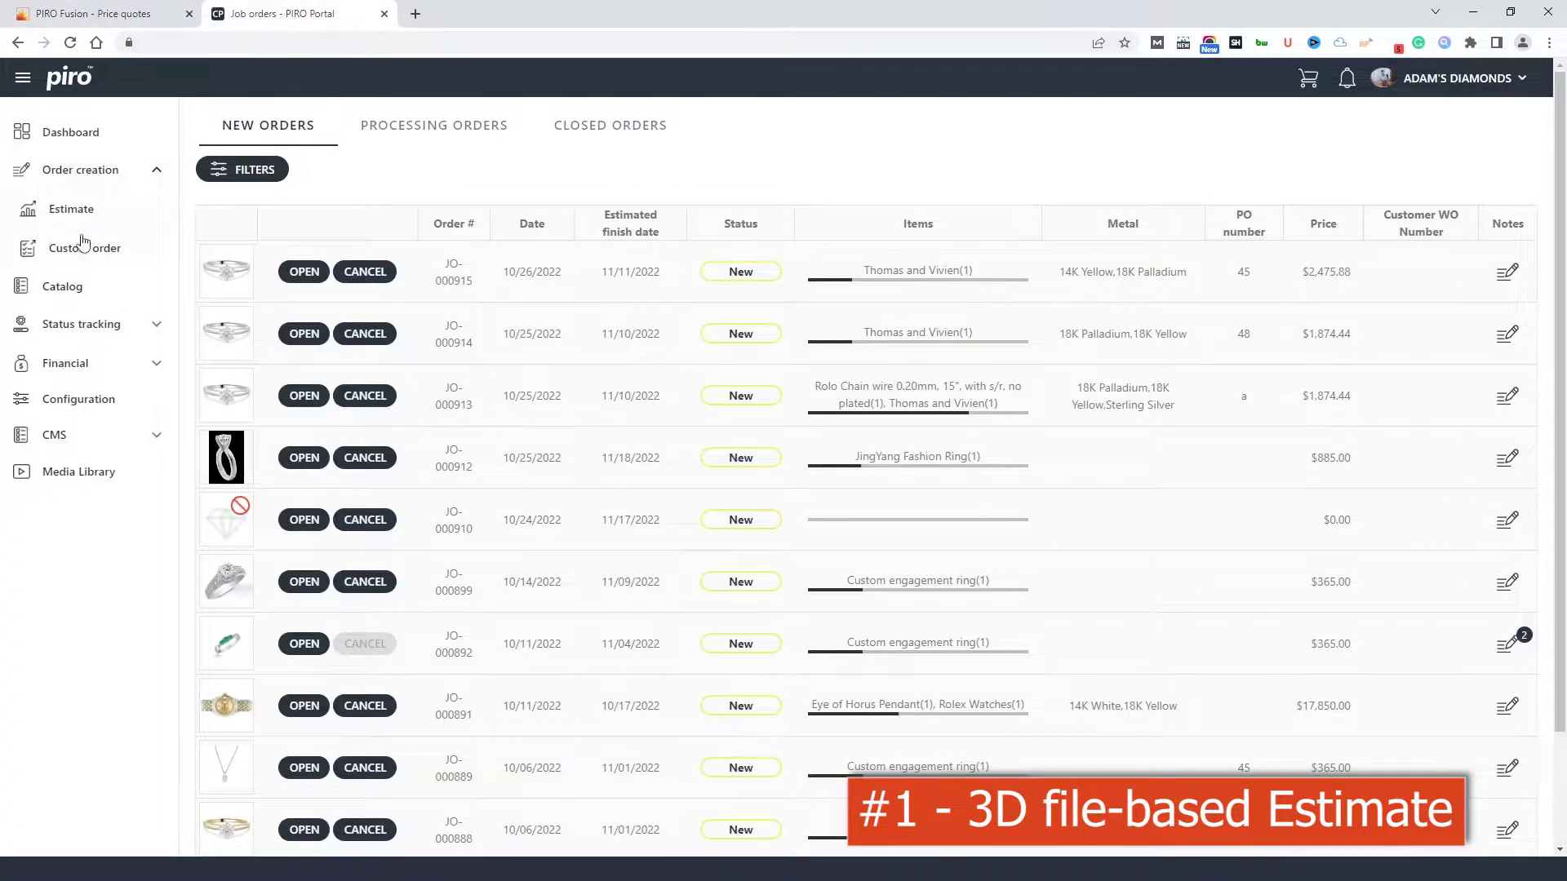
Step: Start a Repair services order, upload the ring photo and note to fix the diamond
{"action": "left_click", "coordinate": [73, 247]}
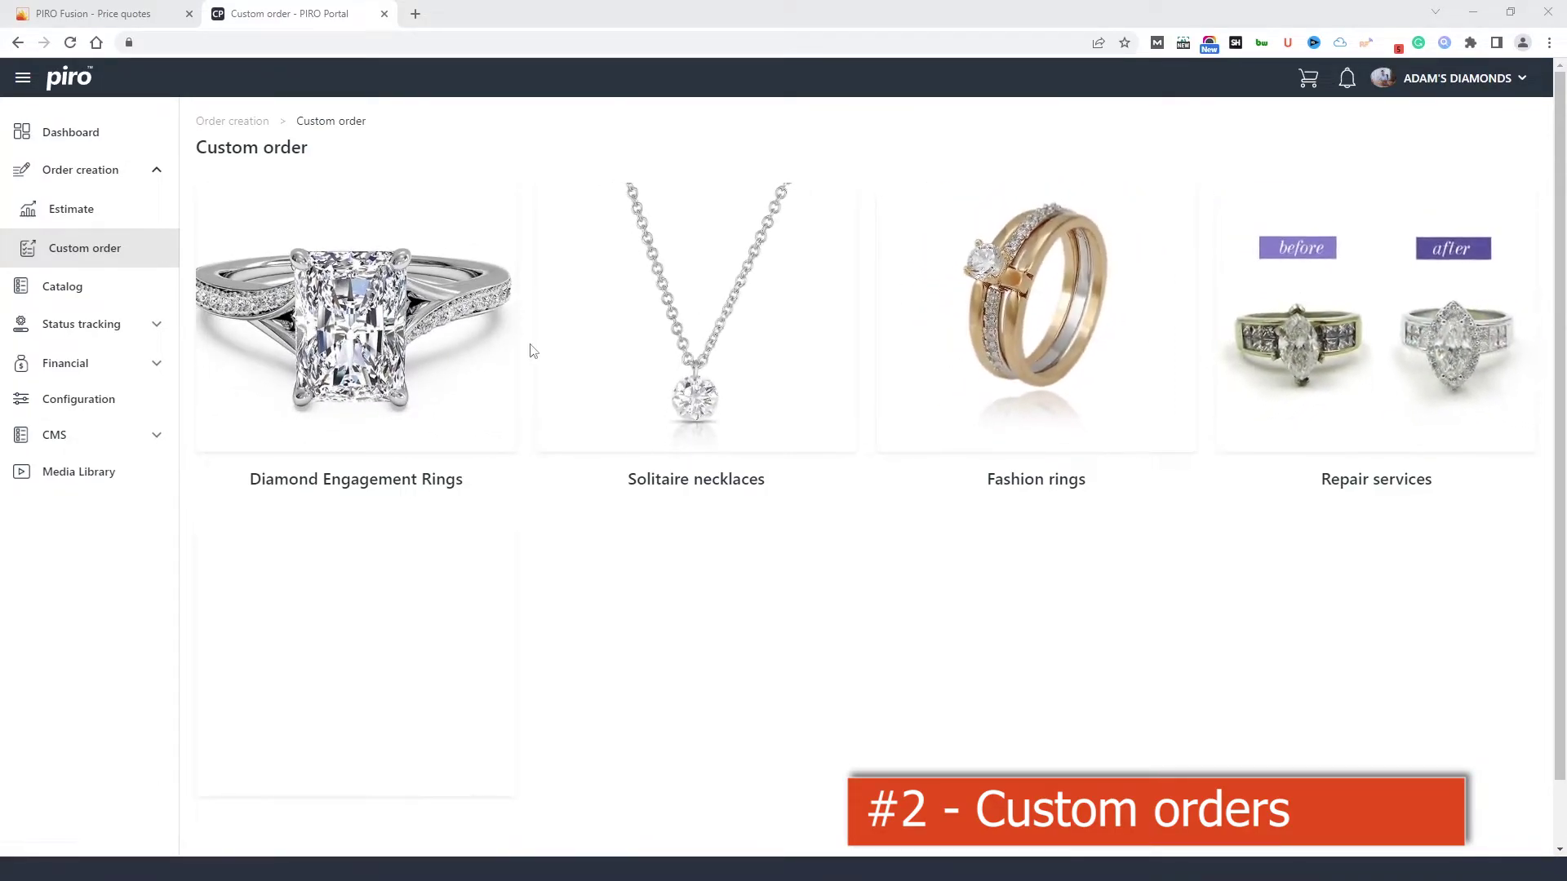
{"action": "left_click", "coordinate": [1401, 339]}
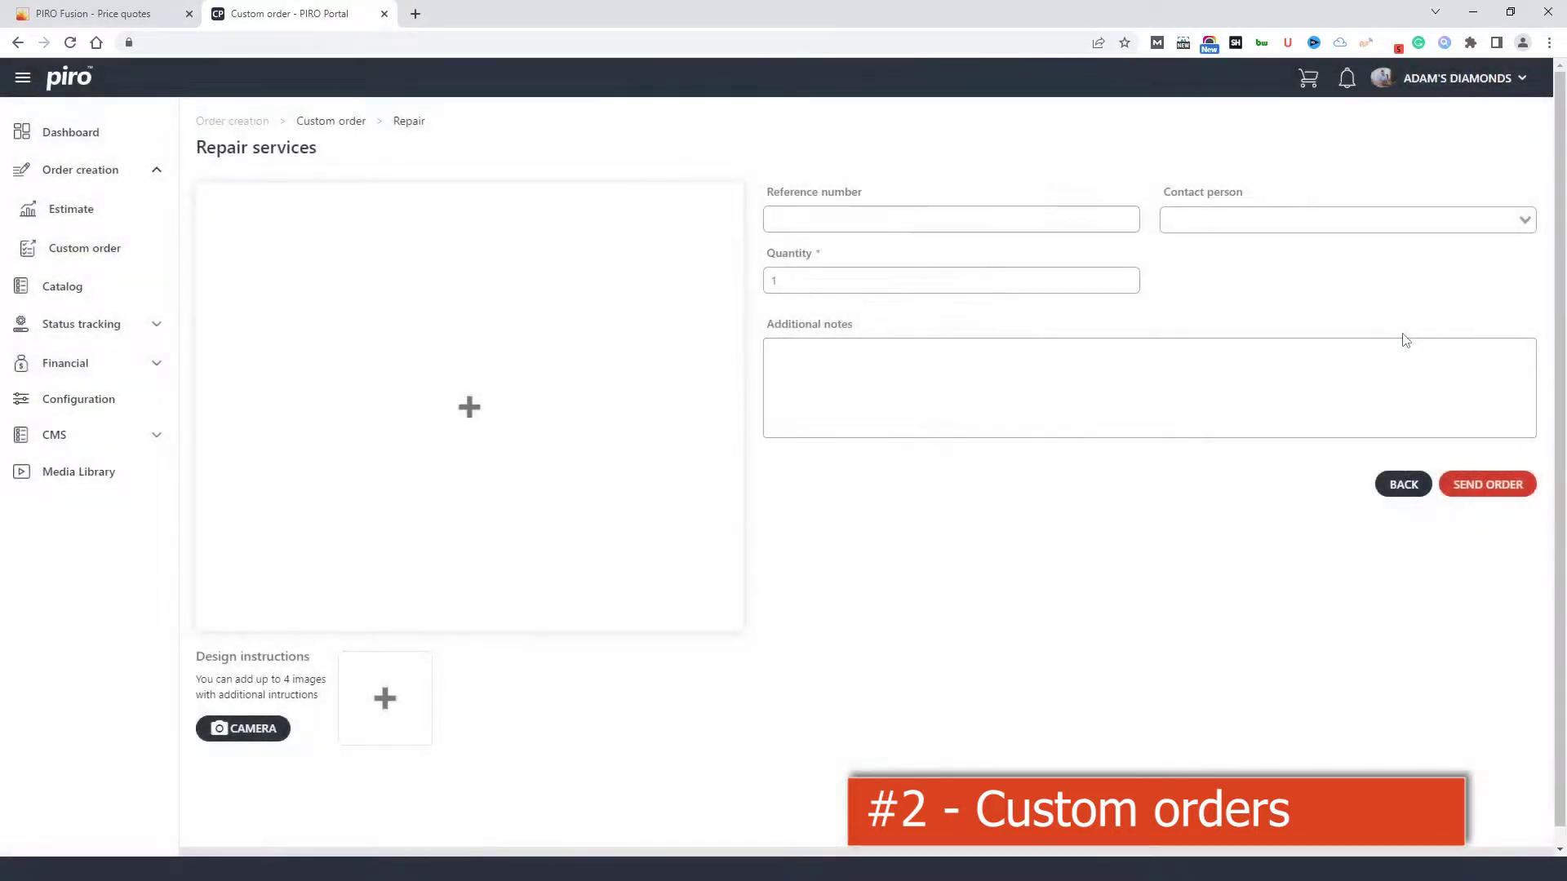
{"action": "left_click", "coordinate": [463, 417]}
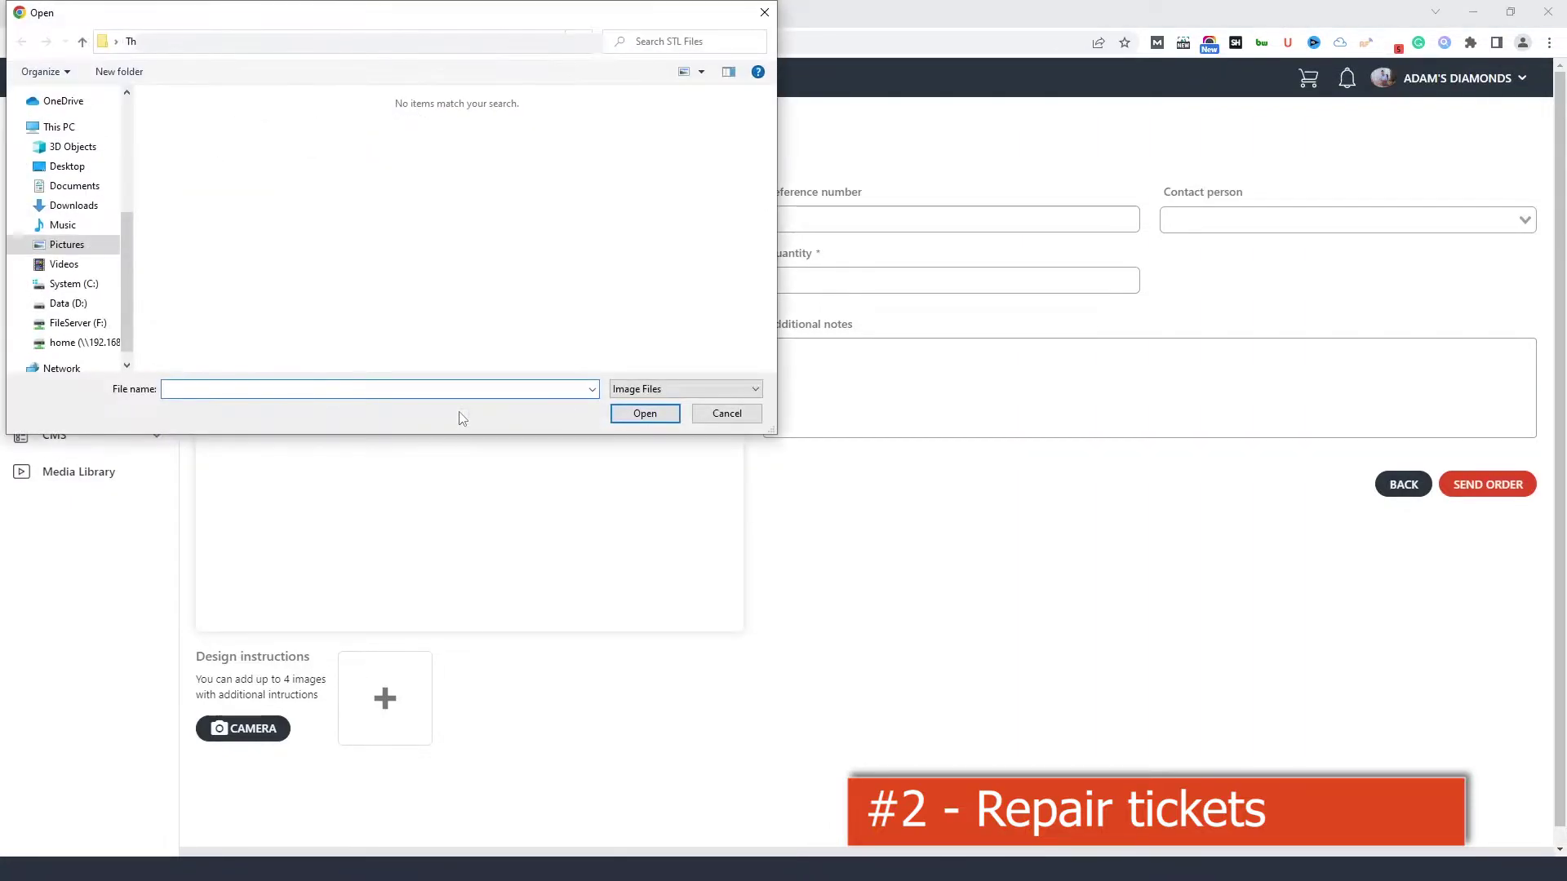
{"action": "left_click", "coordinate": [552, 261]}
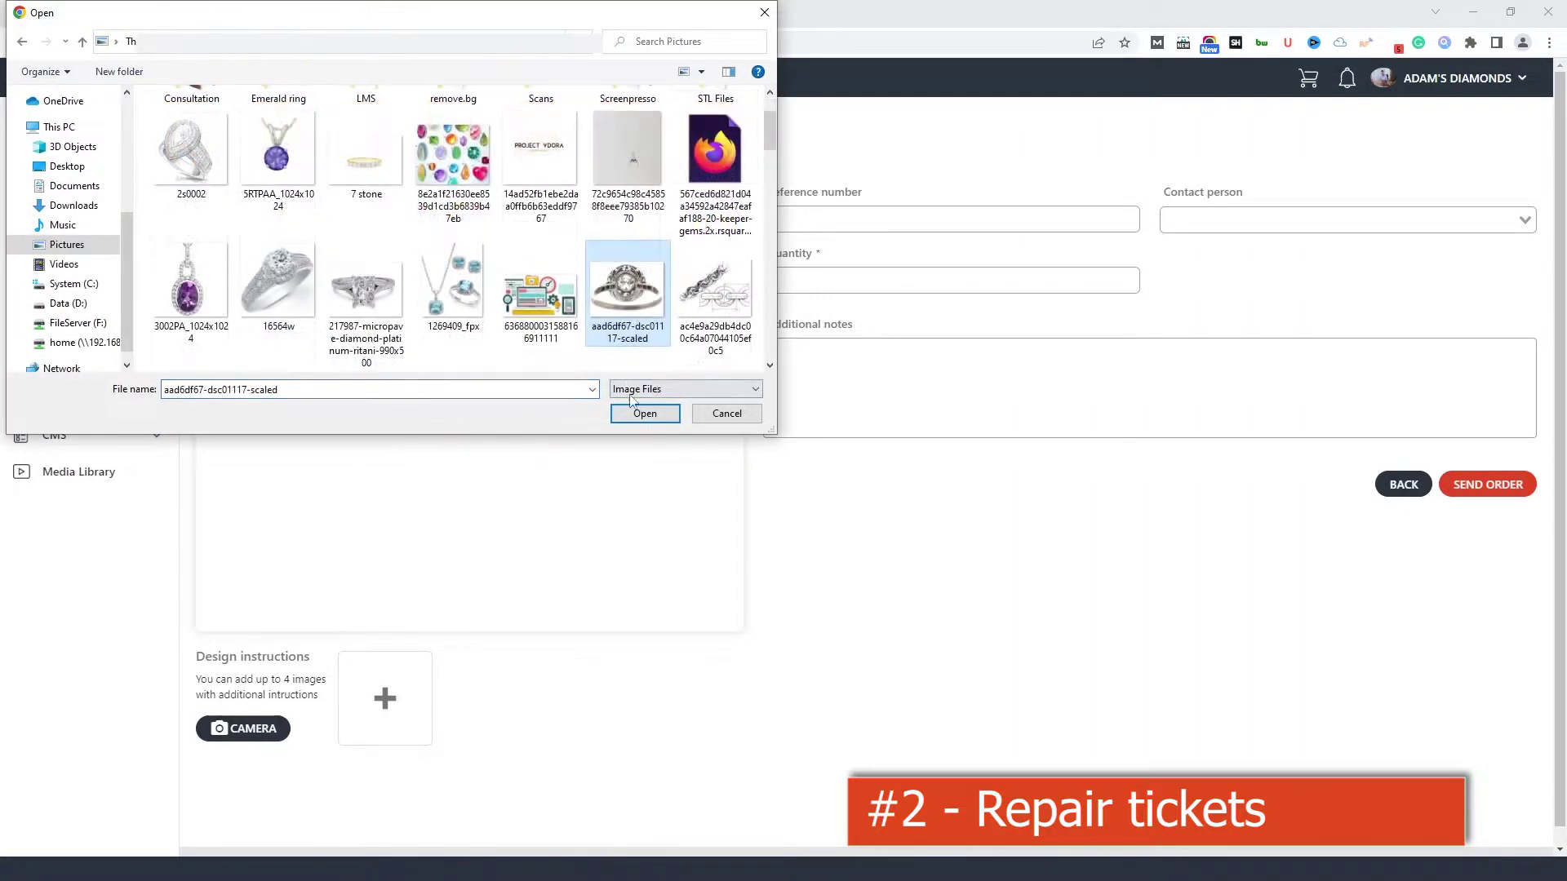
{"action": "left_click", "coordinate": [645, 413]}
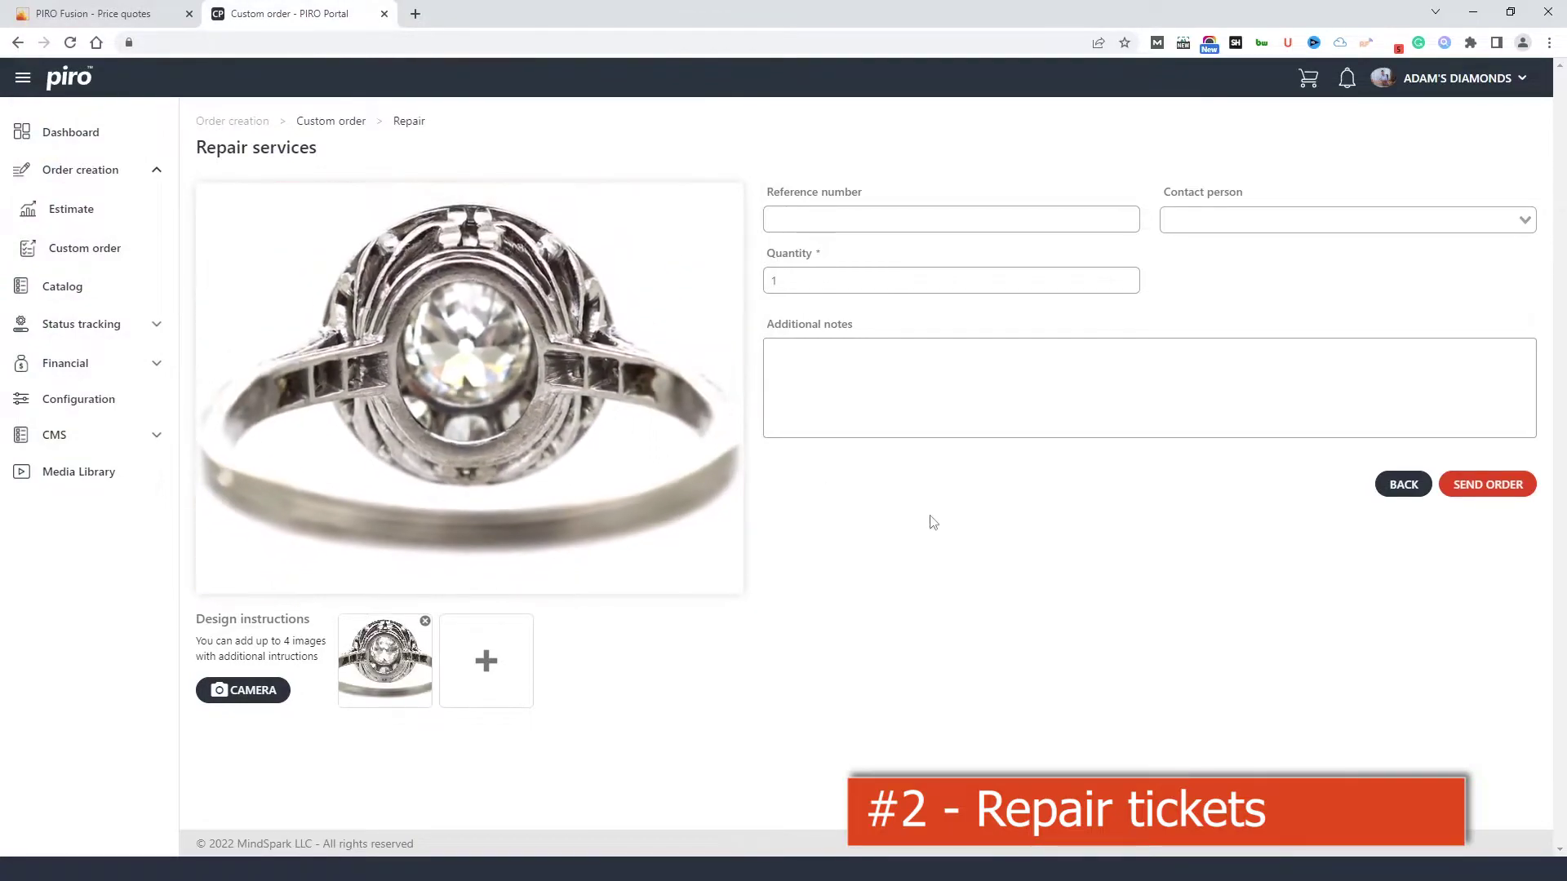
{"action": "left_click", "coordinate": [836, 352]}
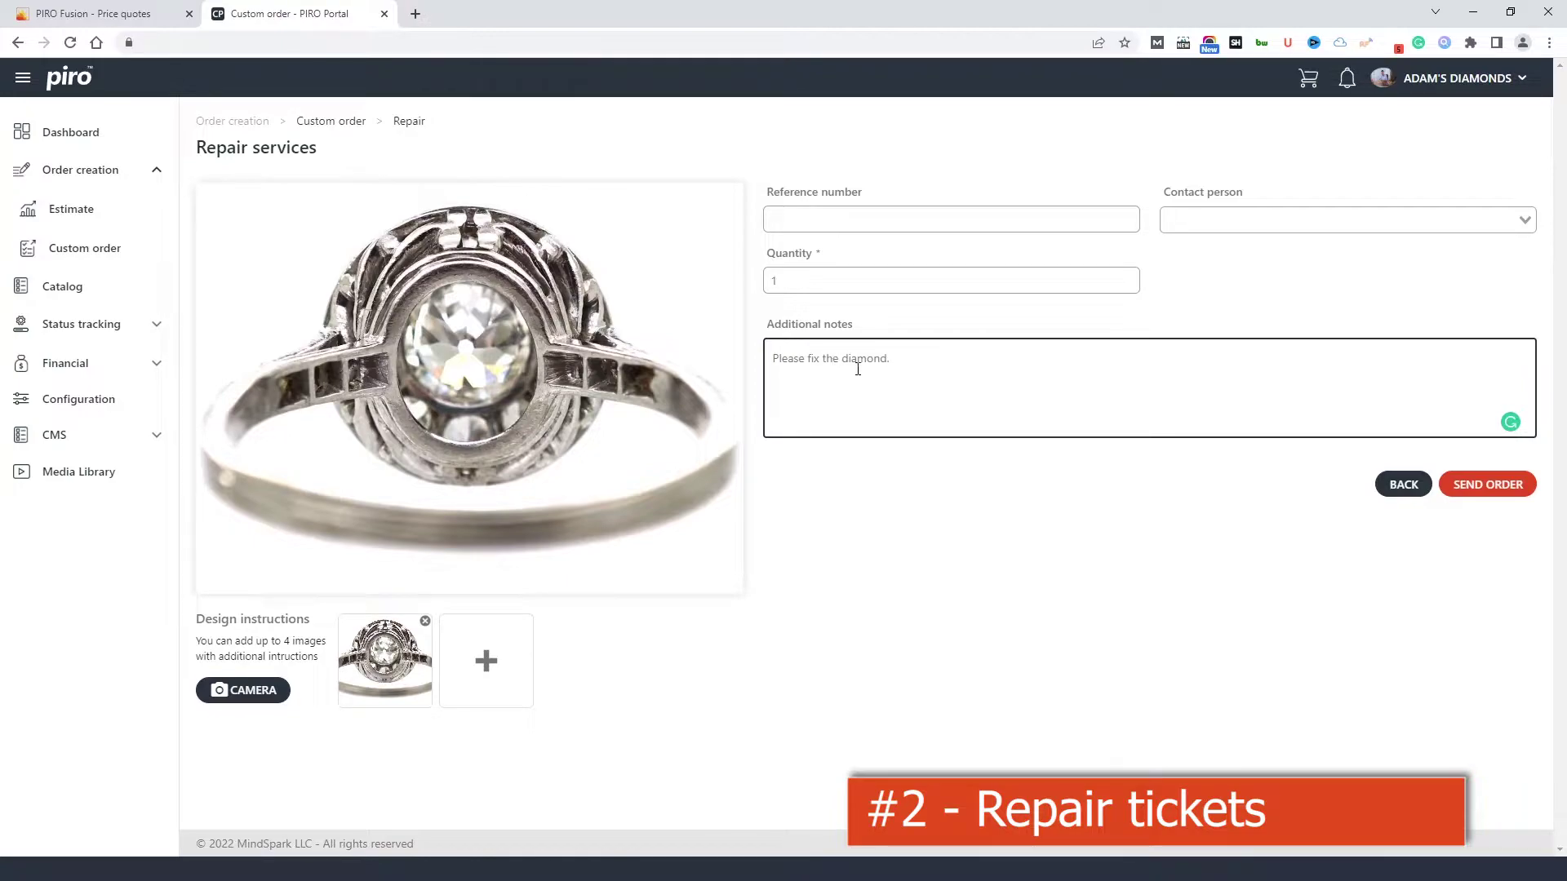
Step: Choose the contact person, send the $135.00 repair order and return to Custom order
{"action": "left_click", "coordinate": [1434, 228]}
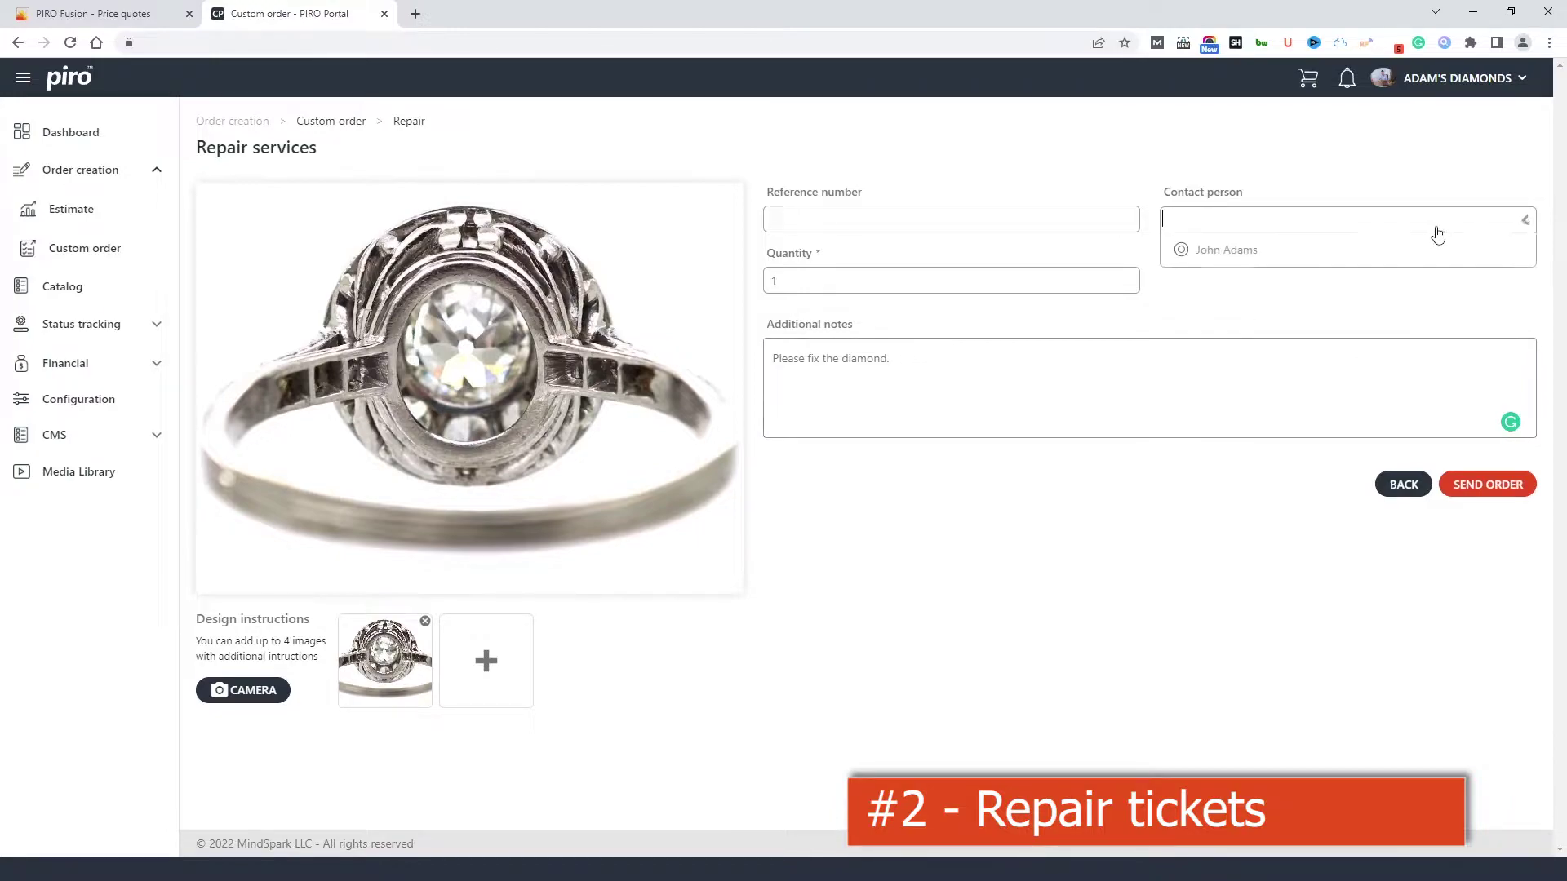
{"action": "left_click", "coordinate": [1234, 260]}
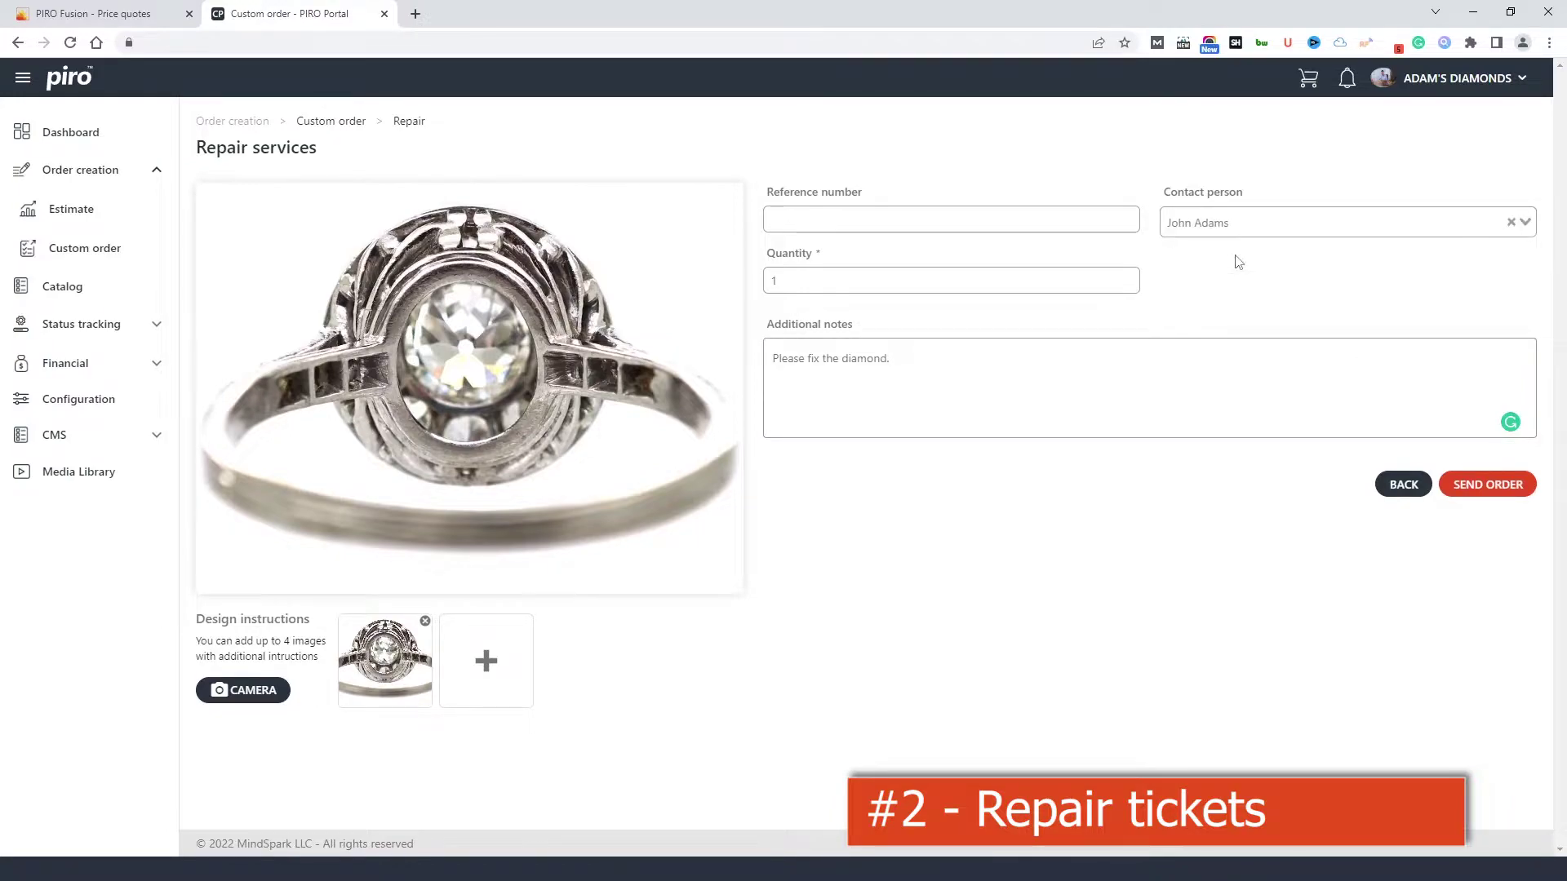
{"action": "left_click", "coordinate": [1476, 492]}
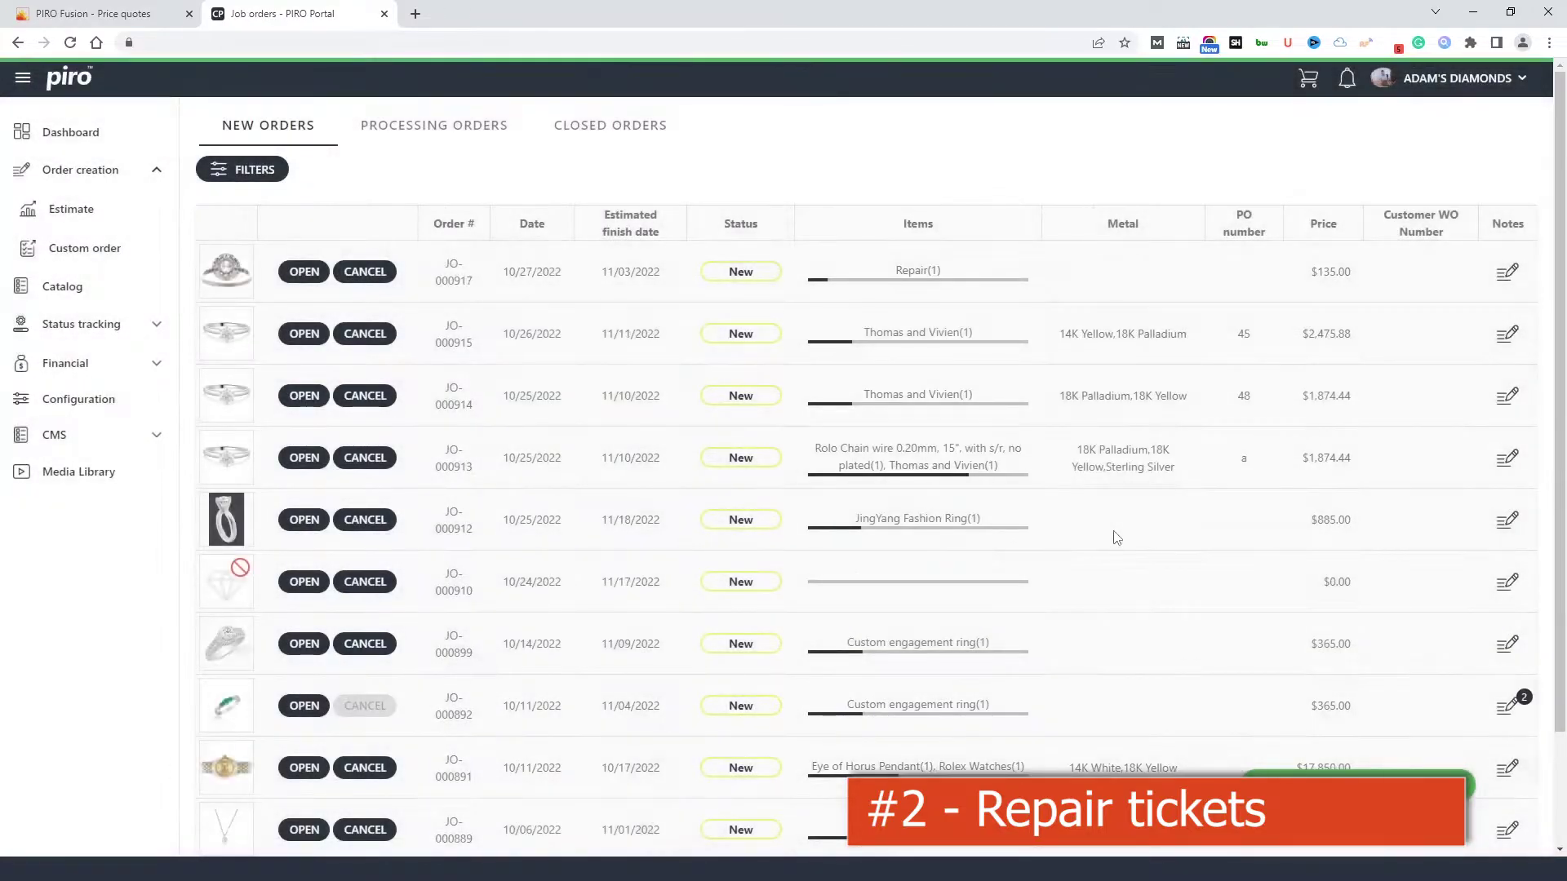
{"action": "left_click", "coordinate": [75, 249]}
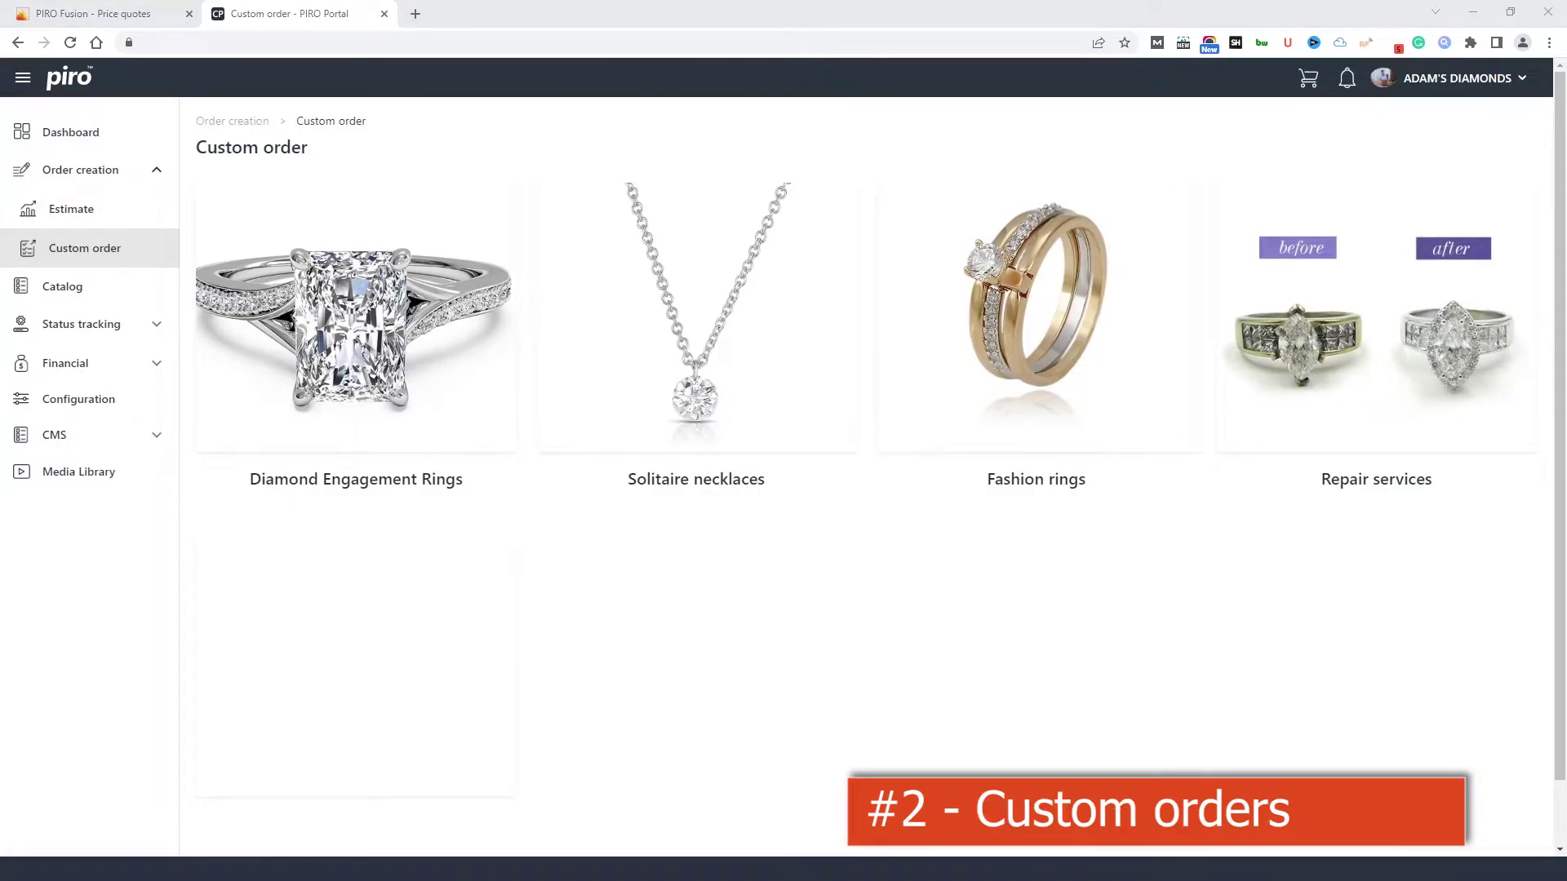
Step: Try an engagement ring order with size 4.25, IF clarity and Round shape, then go back
{"action": "left_click", "coordinate": [83, 256]}
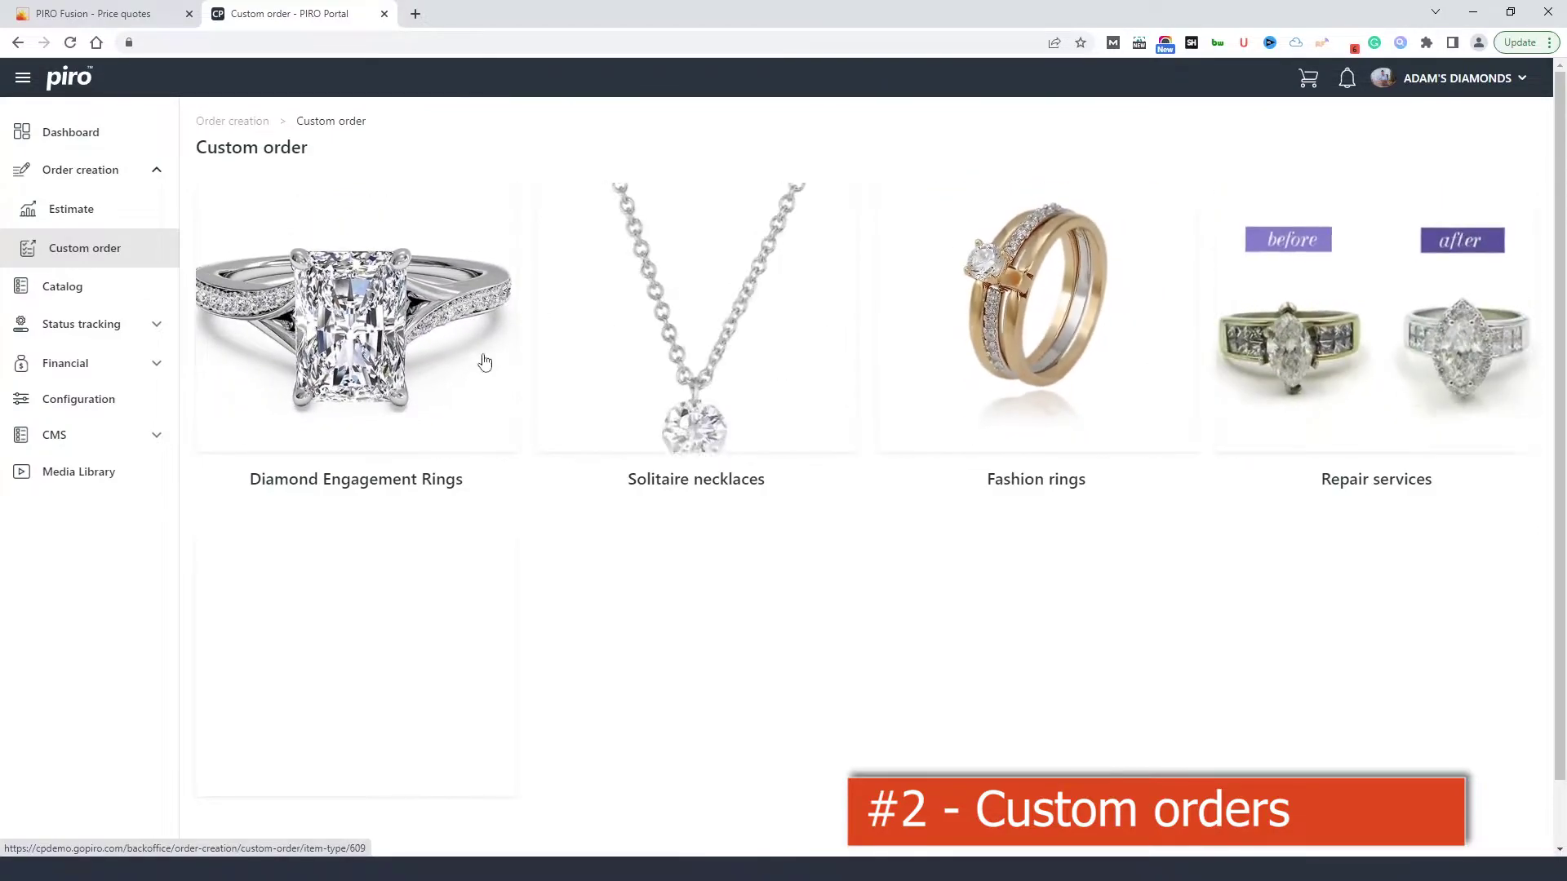
{"action": "left_click", "coordinate": [404, 340]}
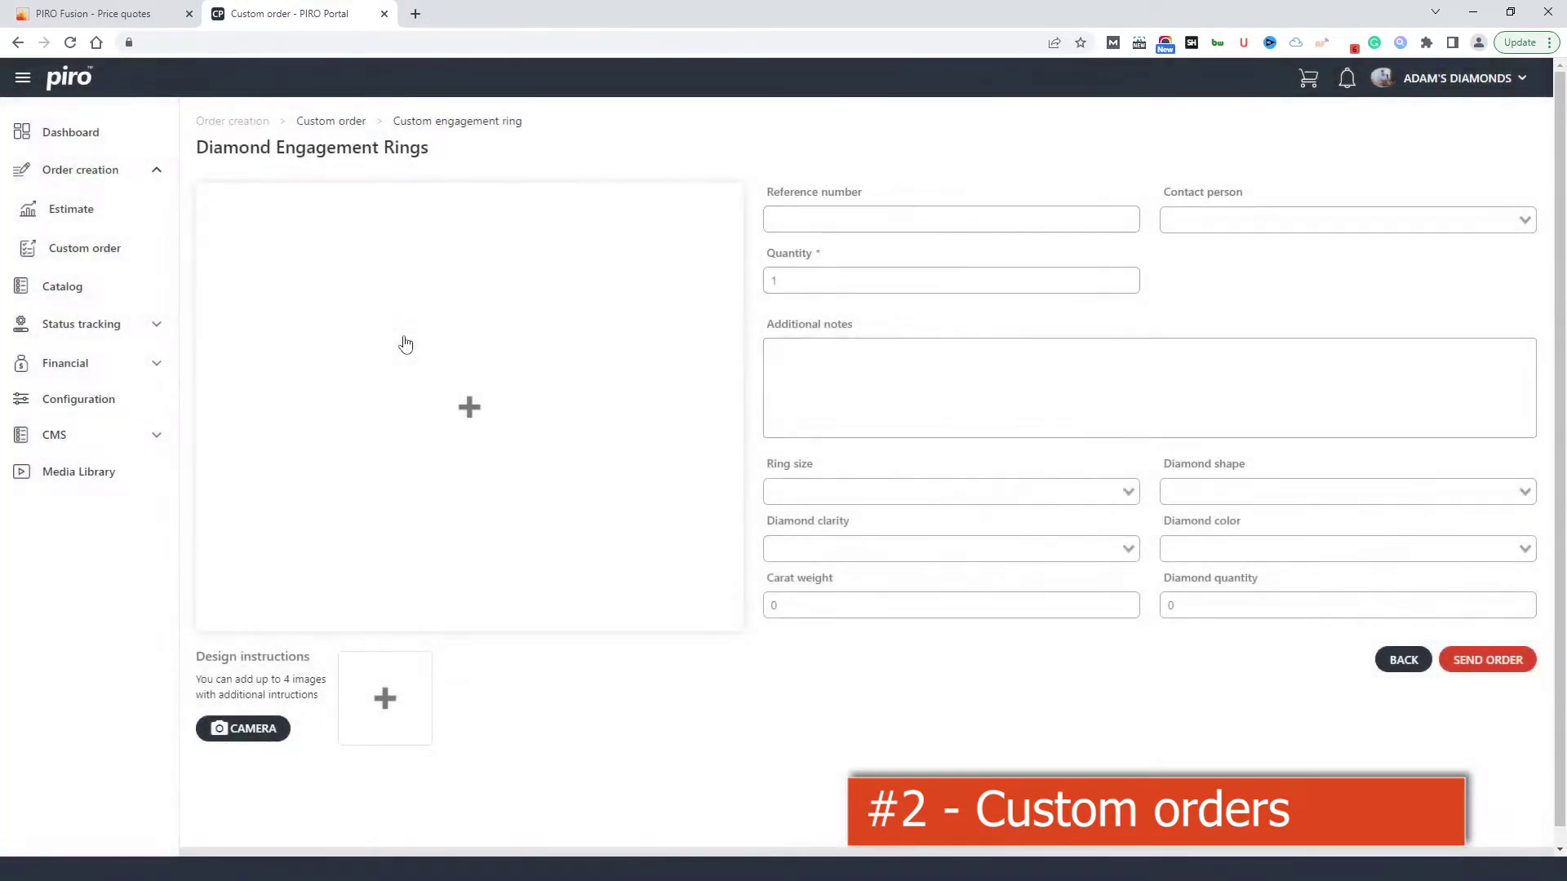
{"action": "left_click", "coordinate": [839, 493]}
{"action": "left_click", "coordinate": [796, 561]}
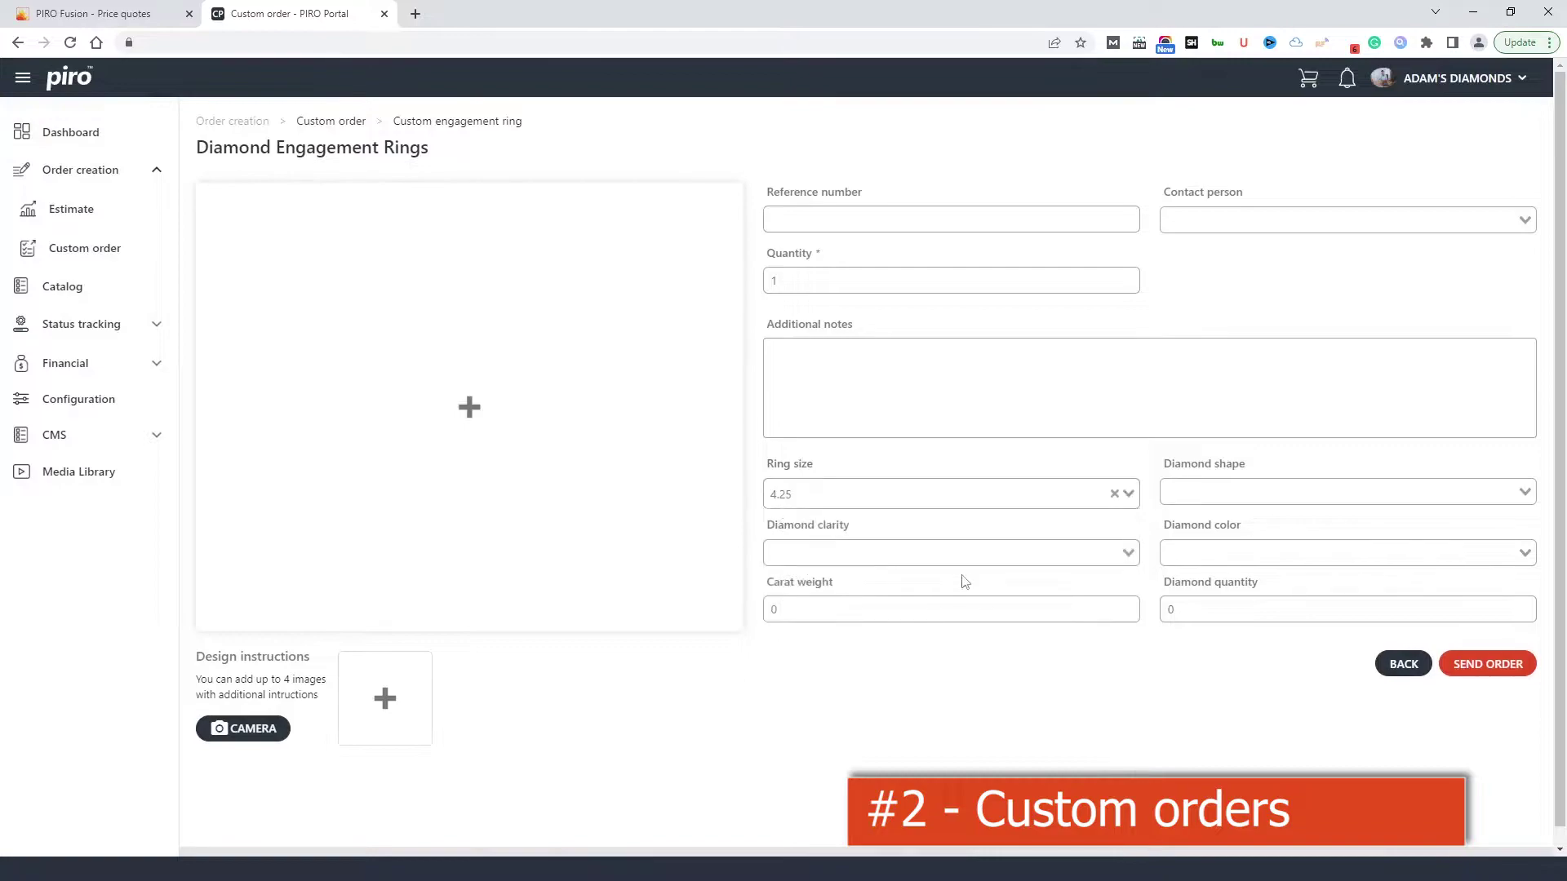
{"action": "left_click", "coordinate": [854, 558]}
{"action": "left_click", "coordinate": [811, 623]}
{"action": "left_click", "coordinate": [1214, 492]}
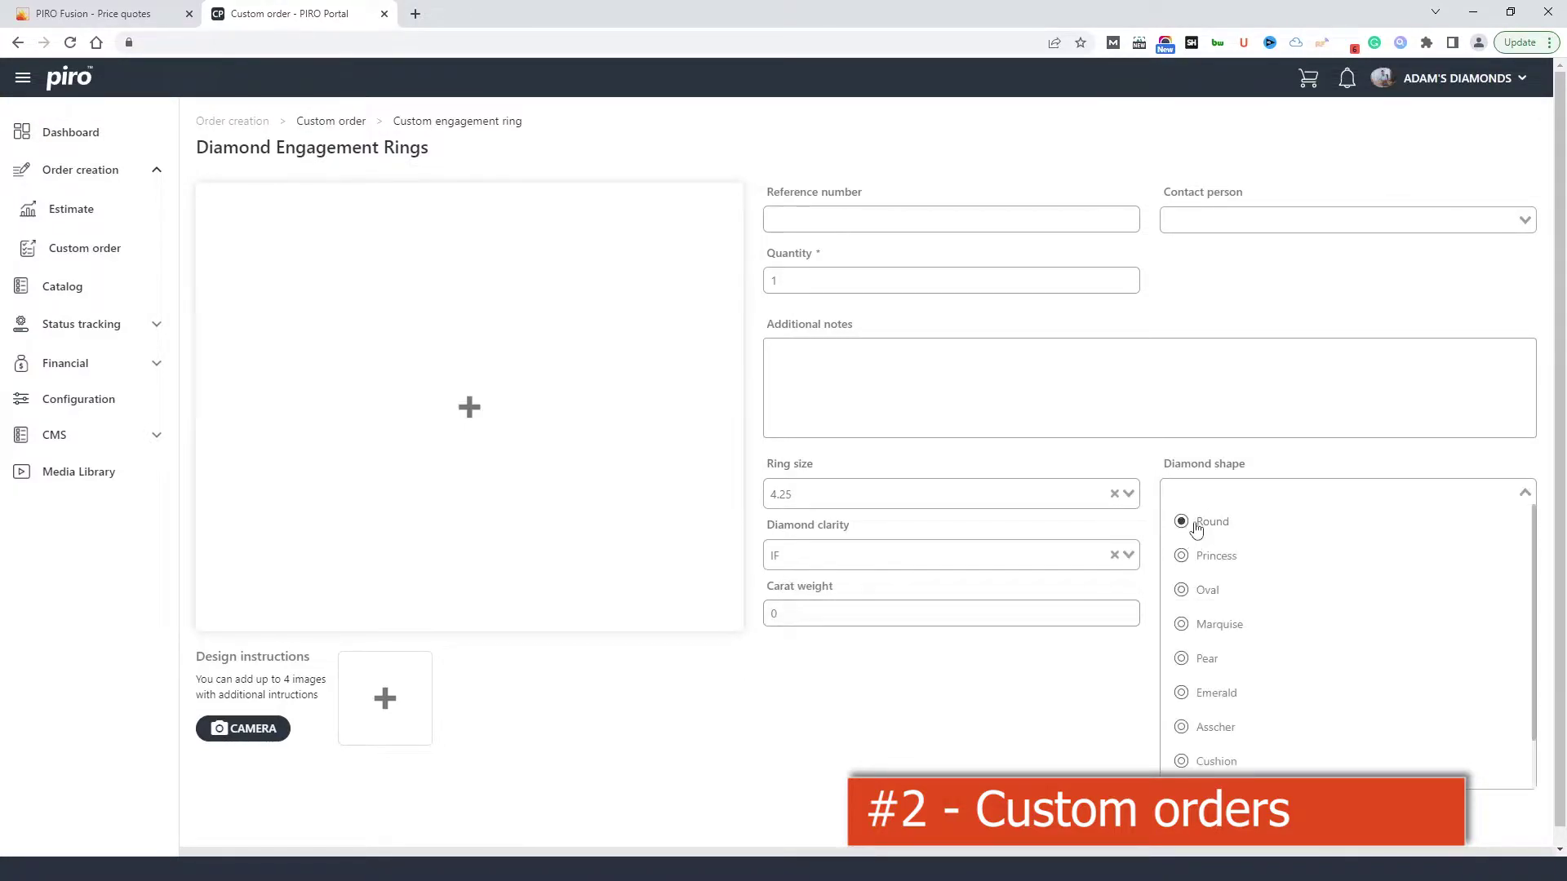
{"action": "left_click", "coordinate": [1196, 523]}
{"action": "left_click", "coordinate": [1380, 668]}
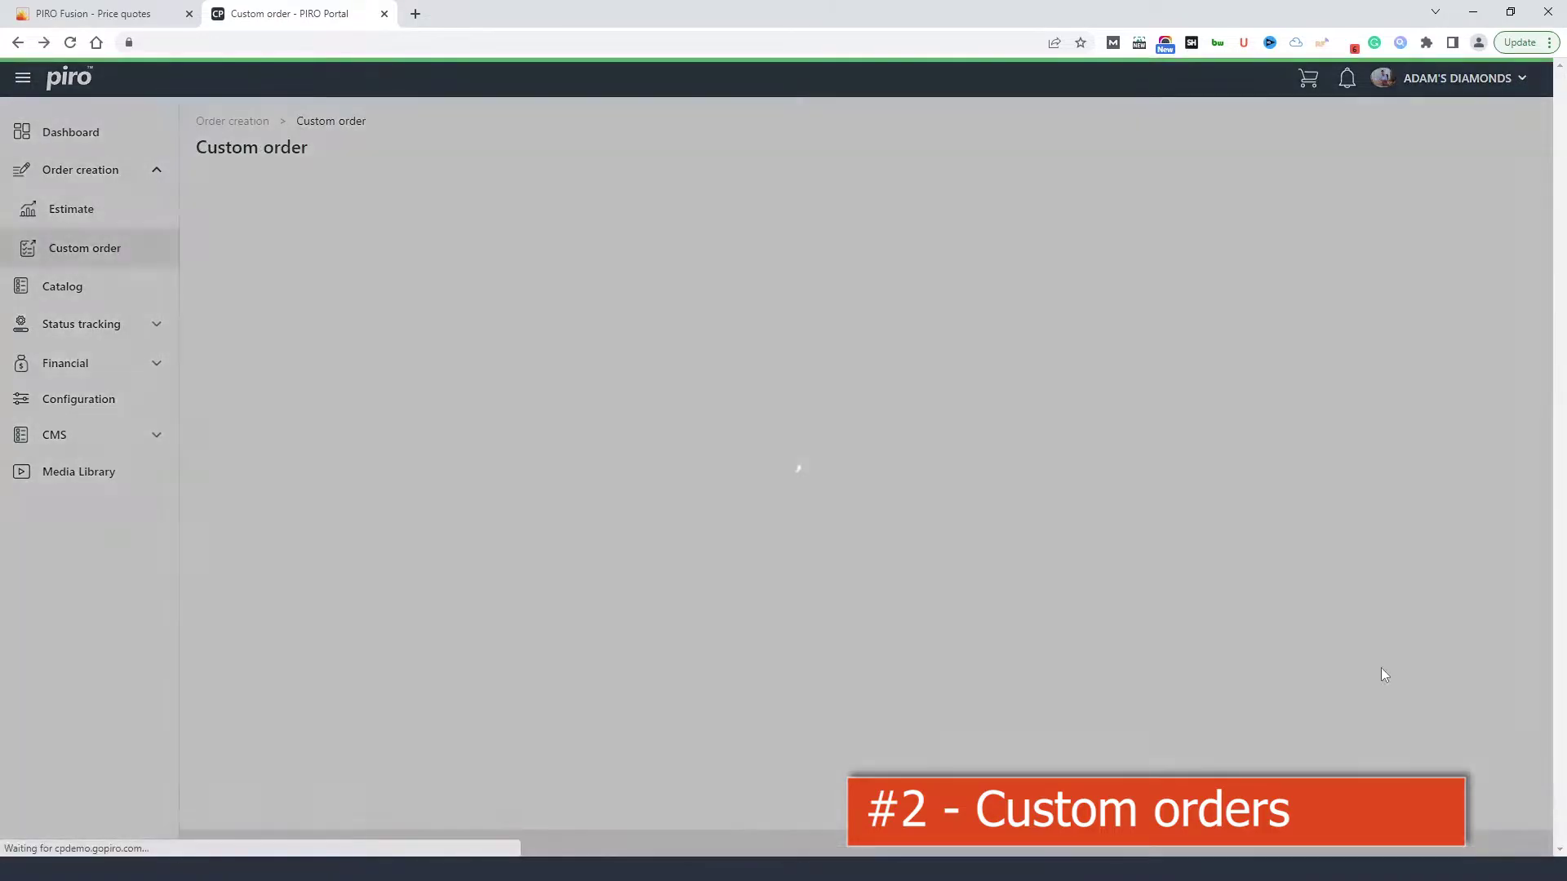
Step: Set a Solitaire necklaces order to length 18 and carat weight 0.19
{"action": "left_click", "coordinate": [707, 386]}
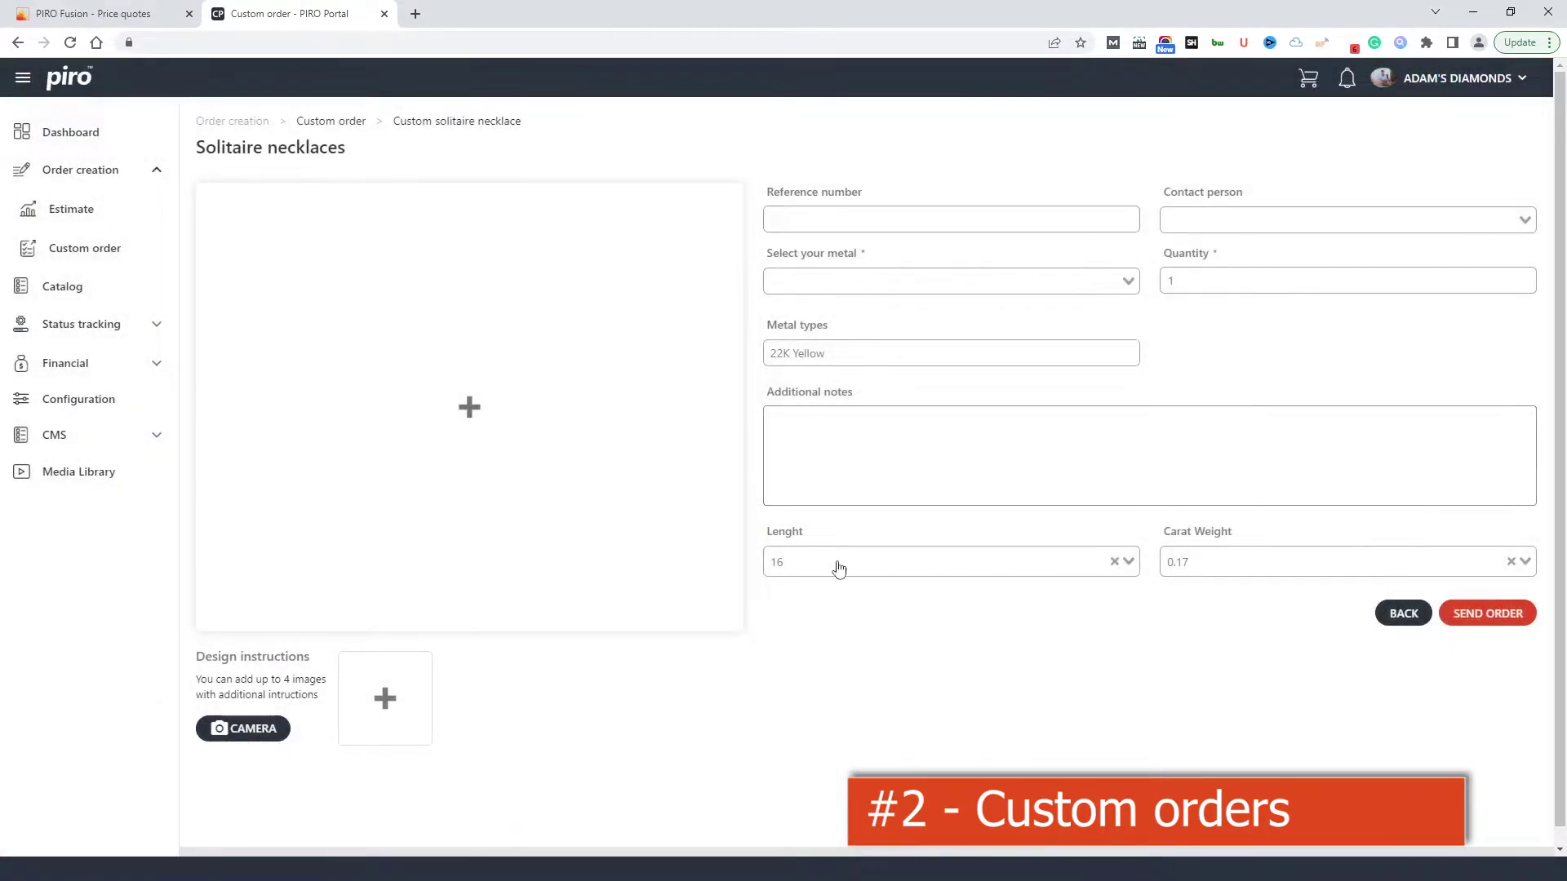
{"action": "left_click", "coordinate": [835, 571]}
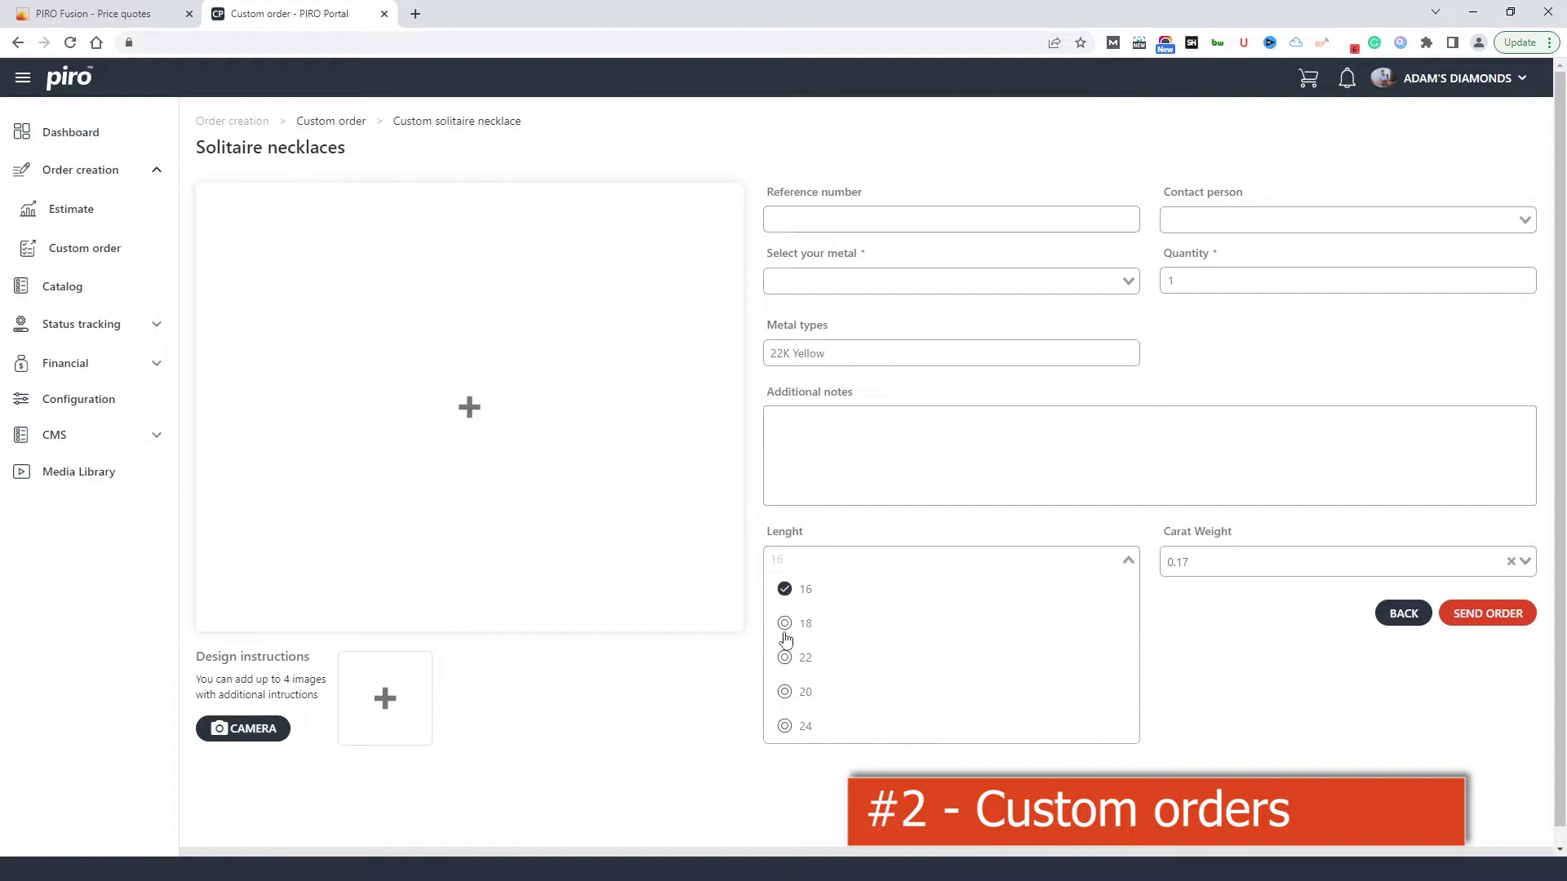
{"action": "left_click", "coordinate": [798, 625]}
{"action": "left_click", "coordinate": [1193, 558]}
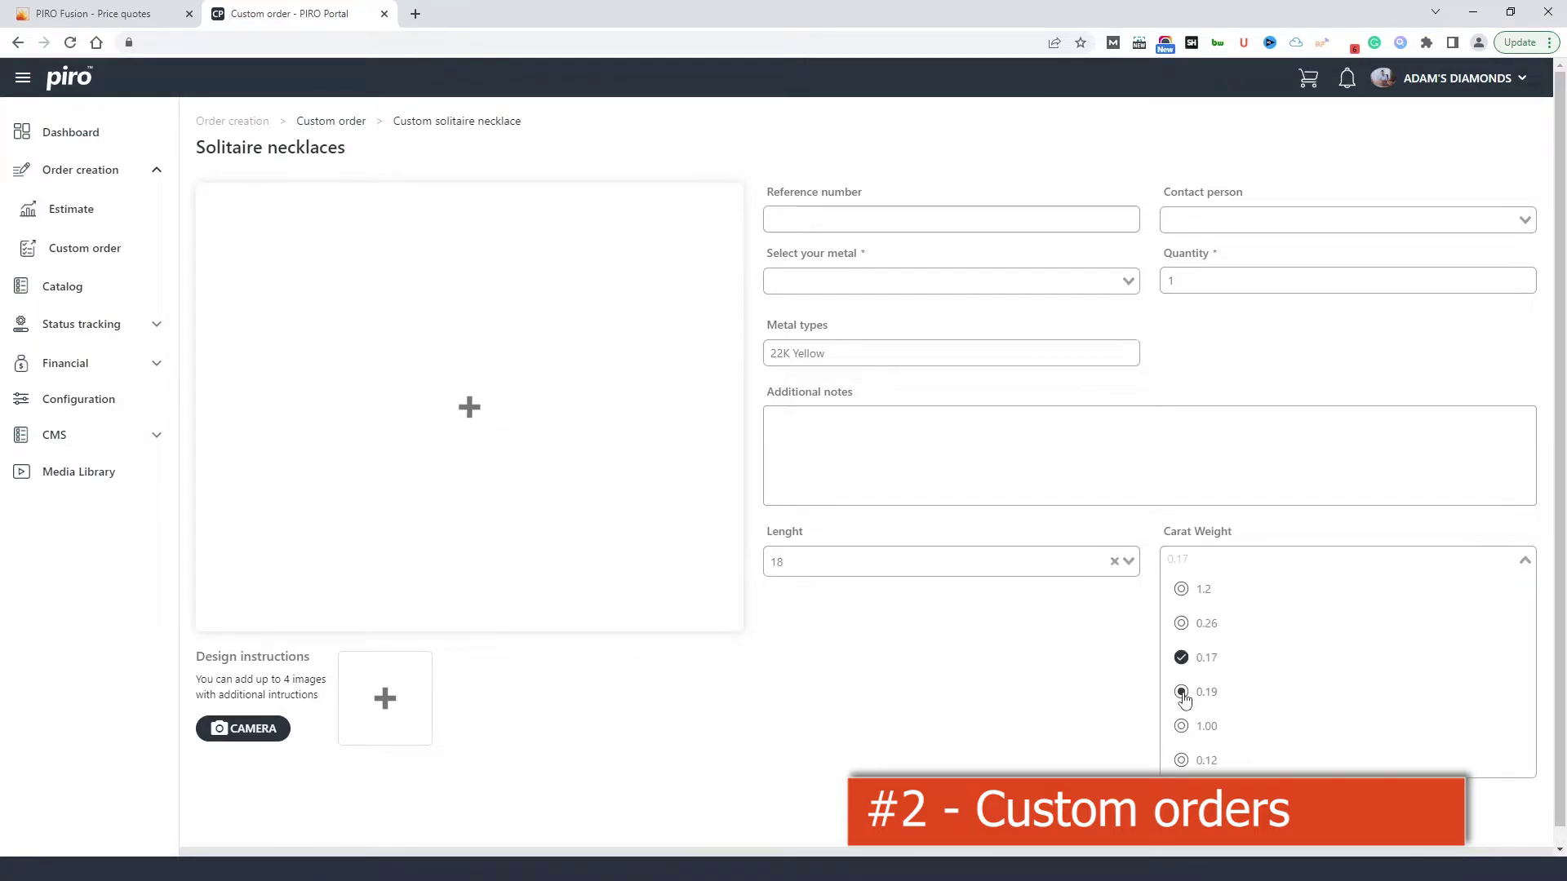
{"action": "left_click", "coordinate": [1184, 696]}
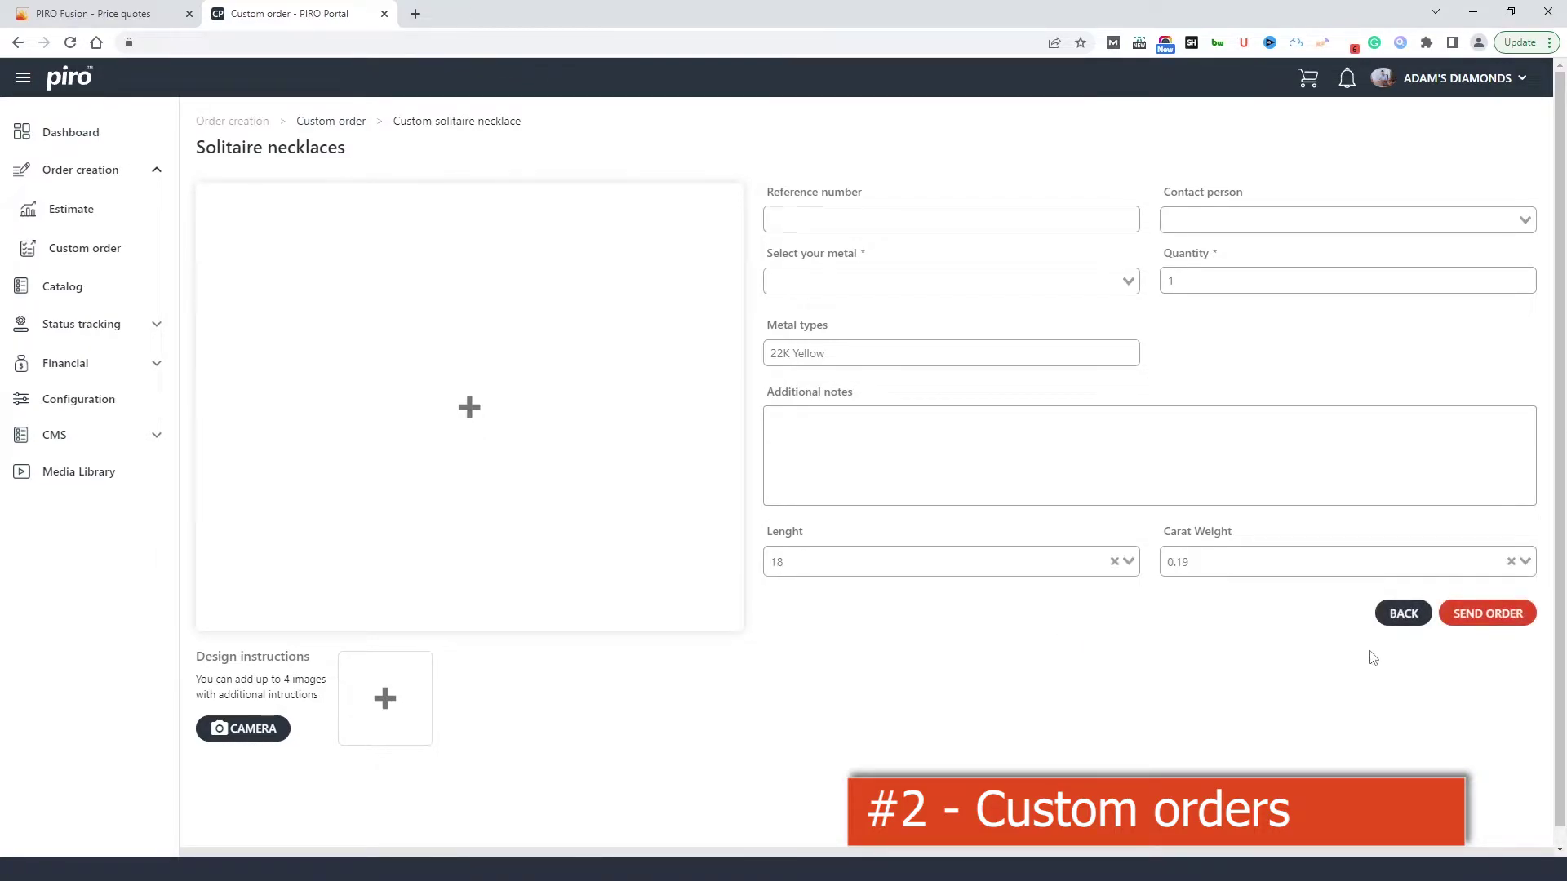
{"action": "left_click", "coordinate": [1400, 612]}
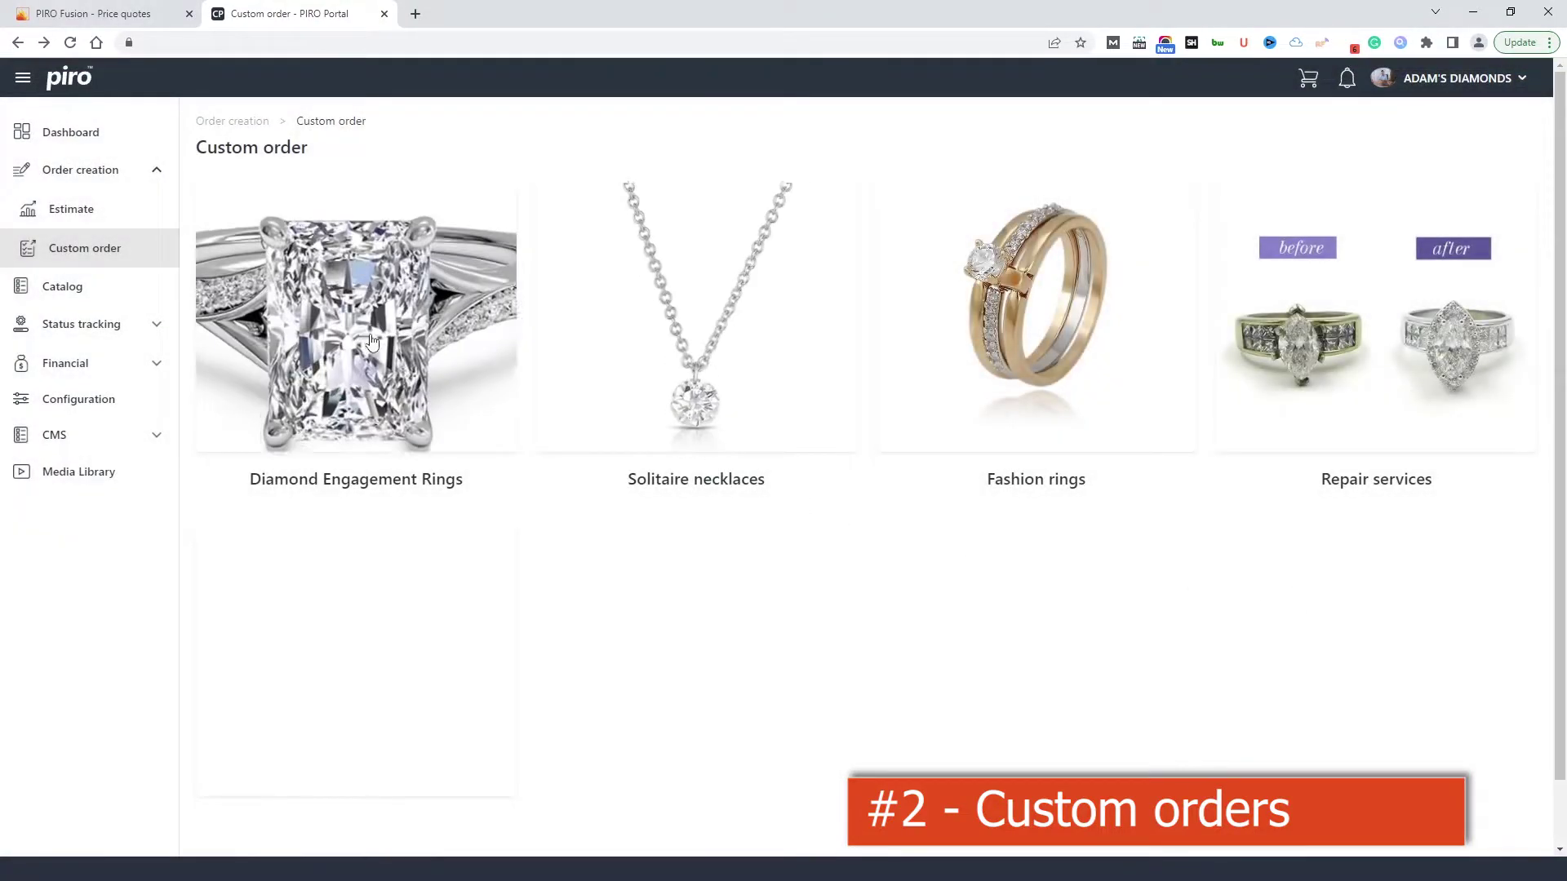
Step: Start a Diamond Engagement Rings order and attach the 2s0002 ring sketch
{"action": "left_click", "coordinate": [369, 334]}
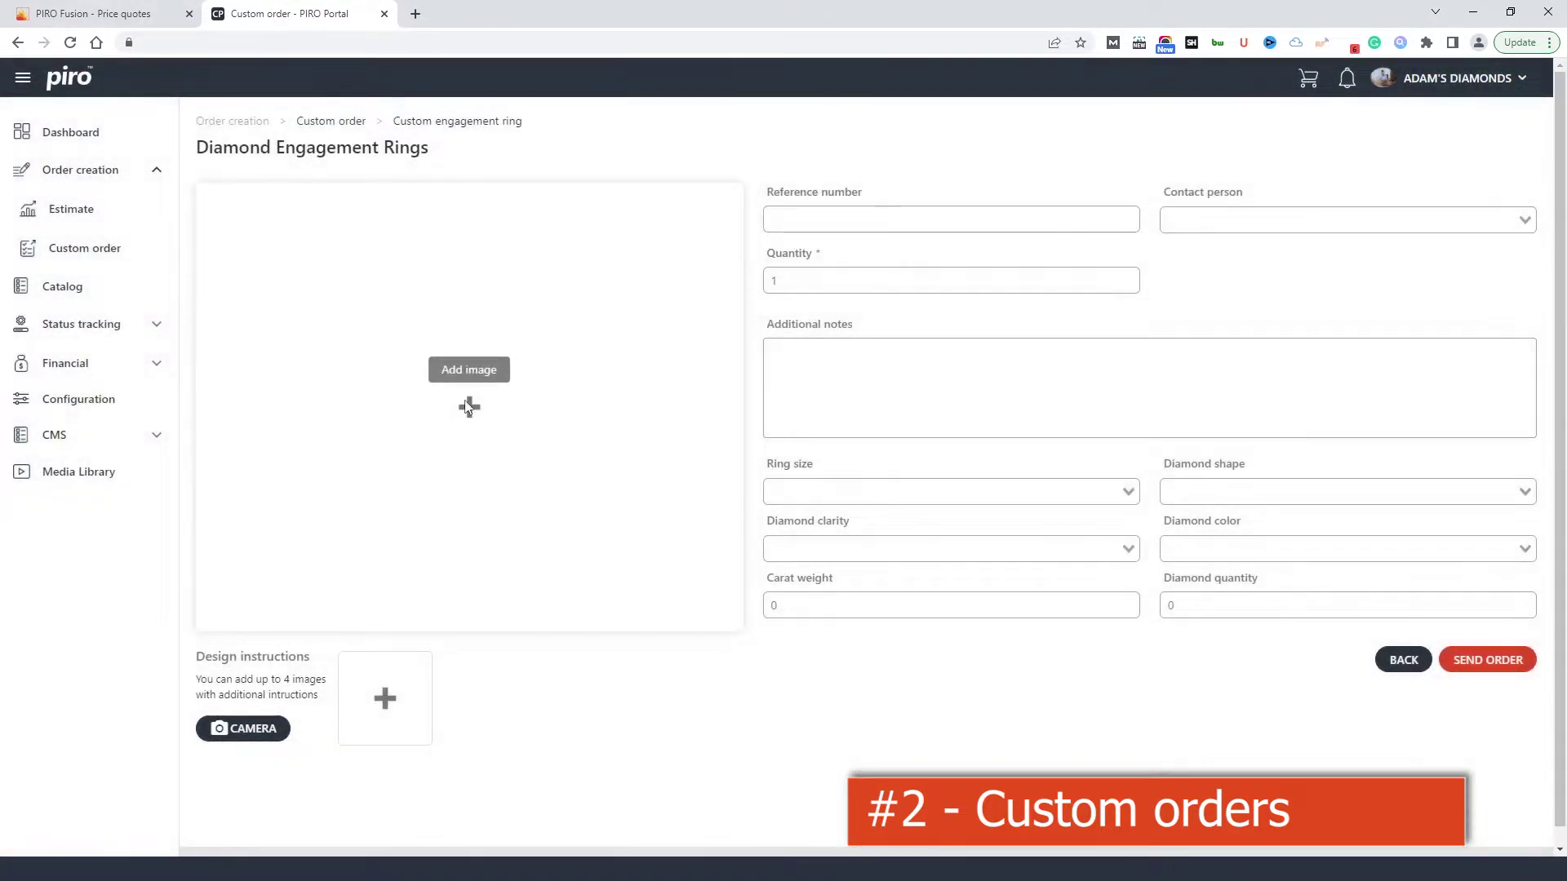
{"action": "left_click", "coordinate": [463, 403]}
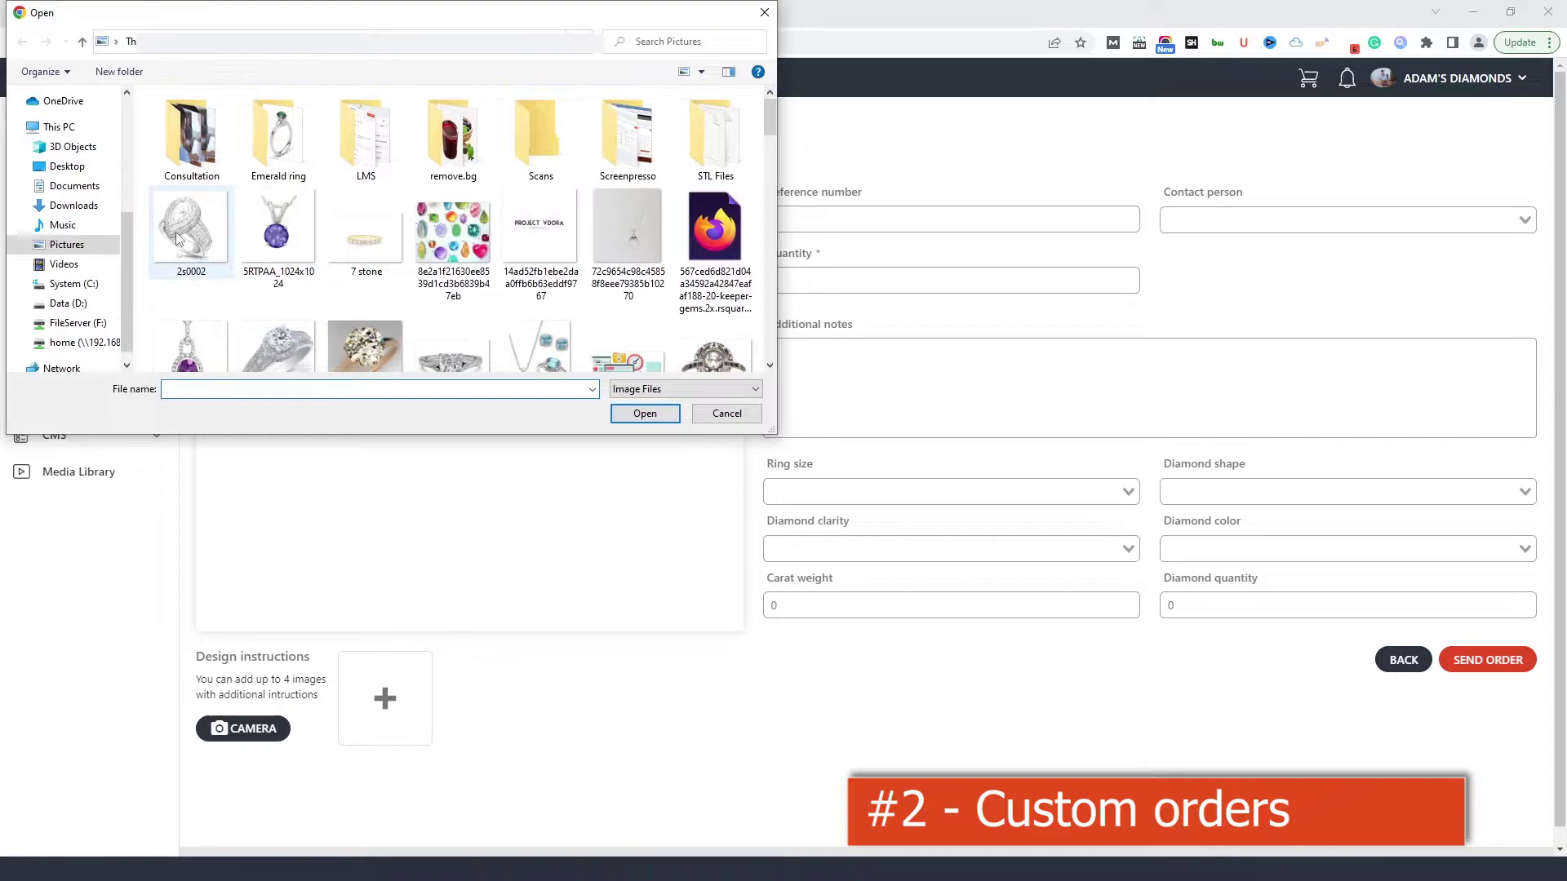
{"action": "left_click", "coordinate": [178, 249]}
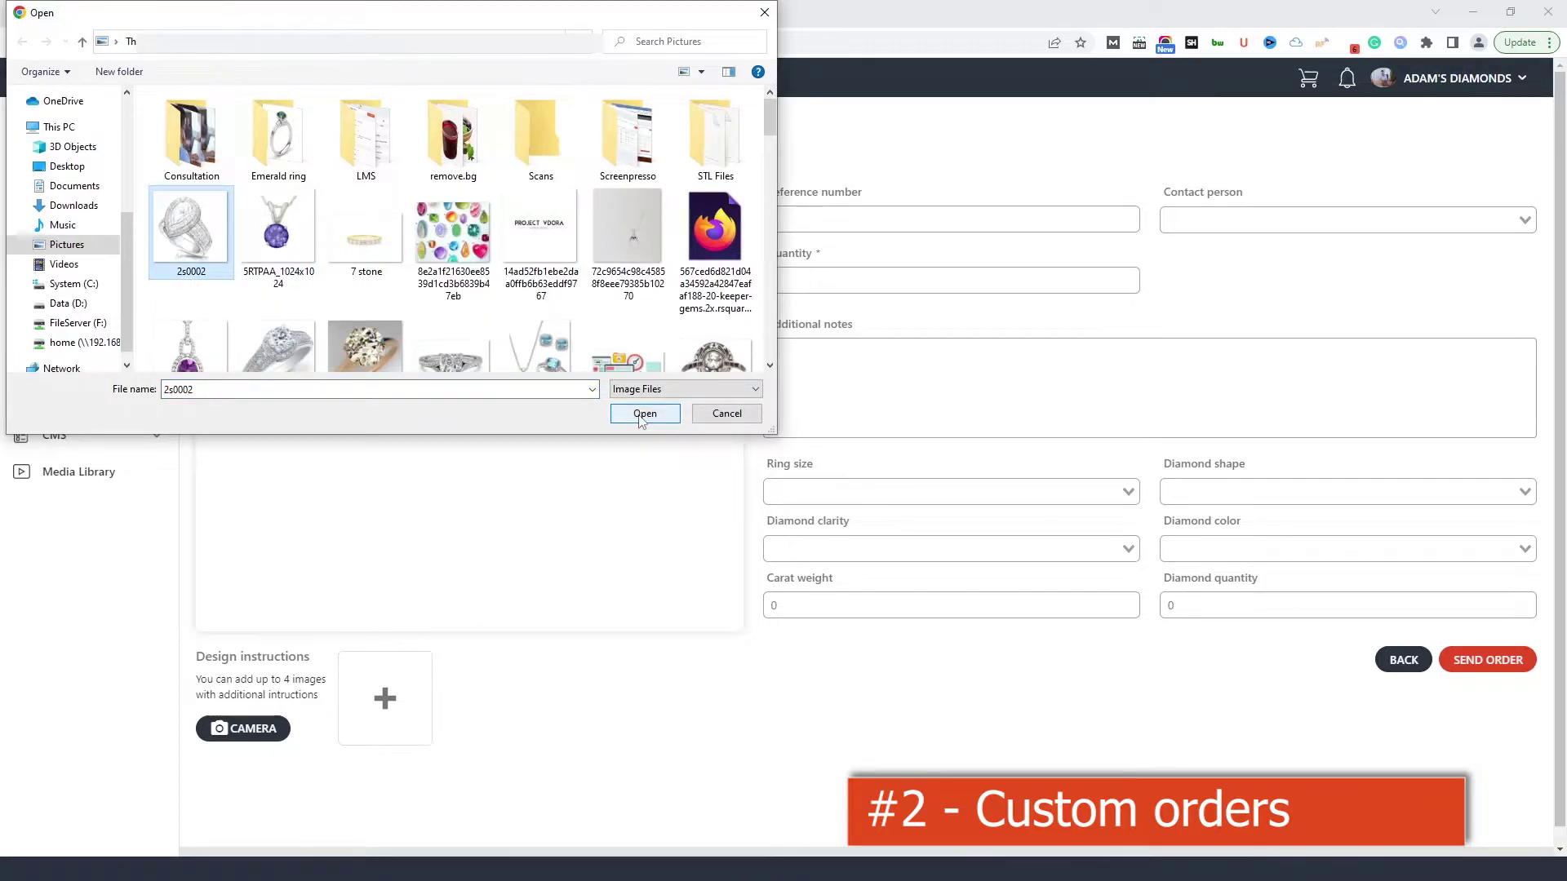
{"action": "left_click", "coordinate": [642, 417]}
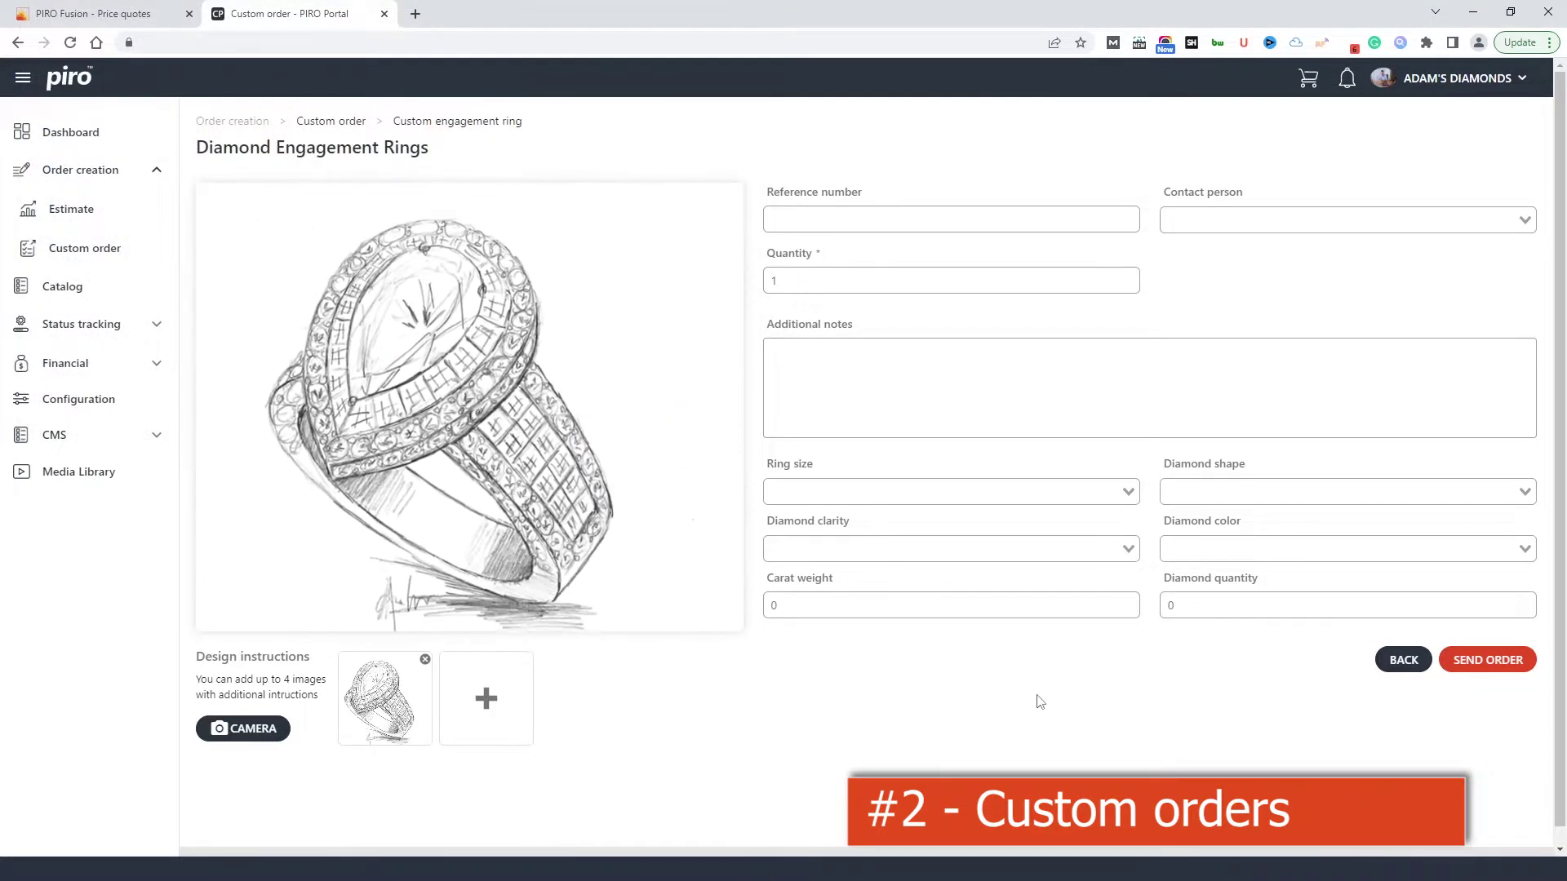
Step: Set ring size 4.25 with an IF clarity, Round, D colour diamond
{"action": "left_click", "coordinate": [841, 498]}
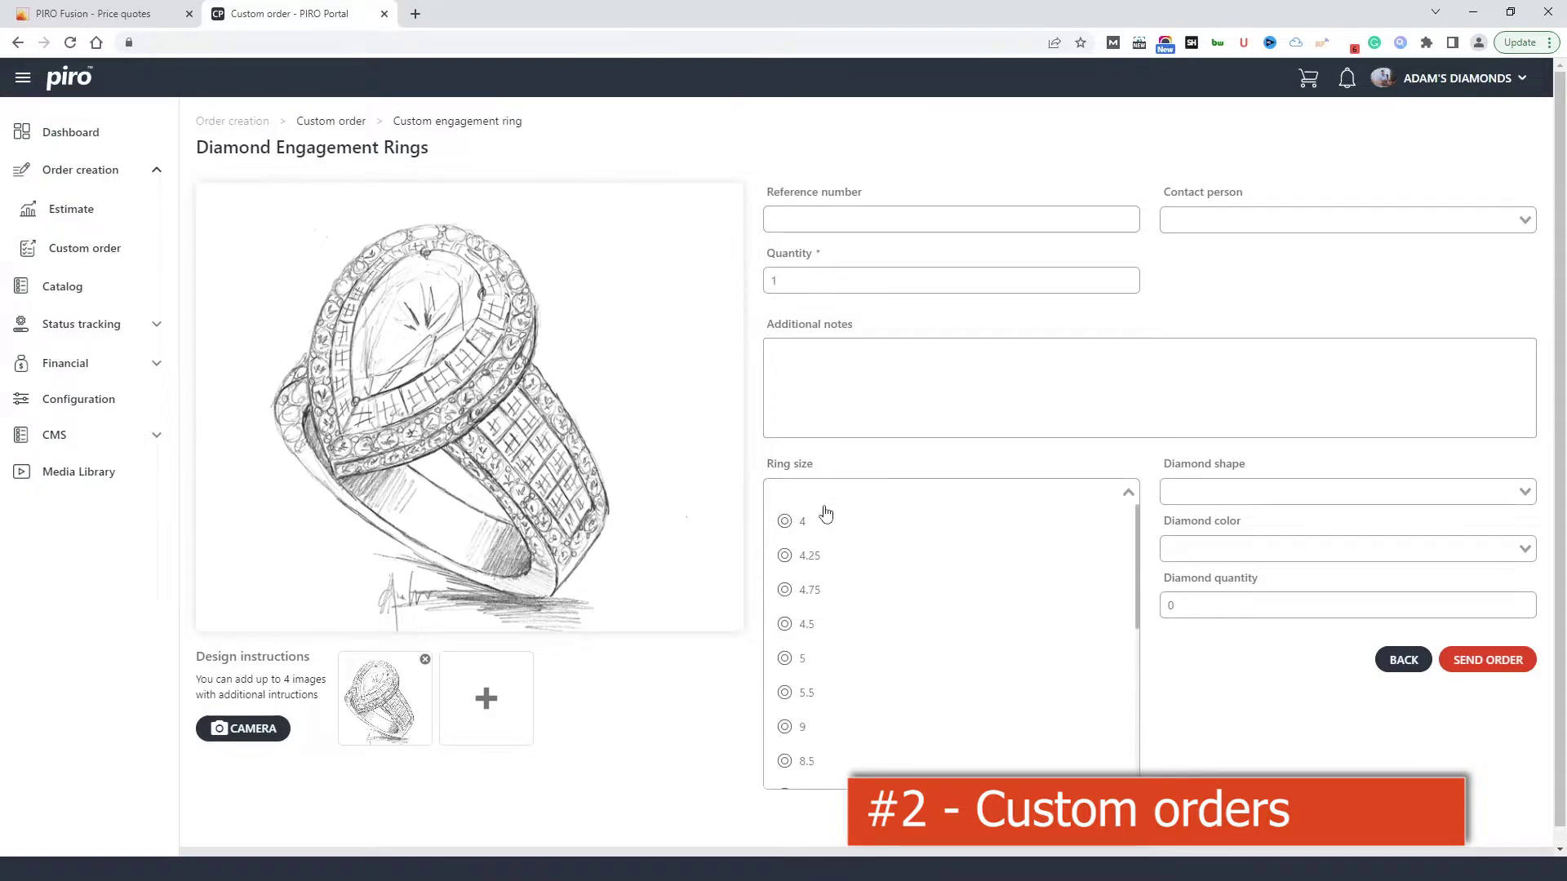
{"action": "left_click", "coordinate": [782, 555]}
{"action": "left_click", "coordinate": [834, 558]}
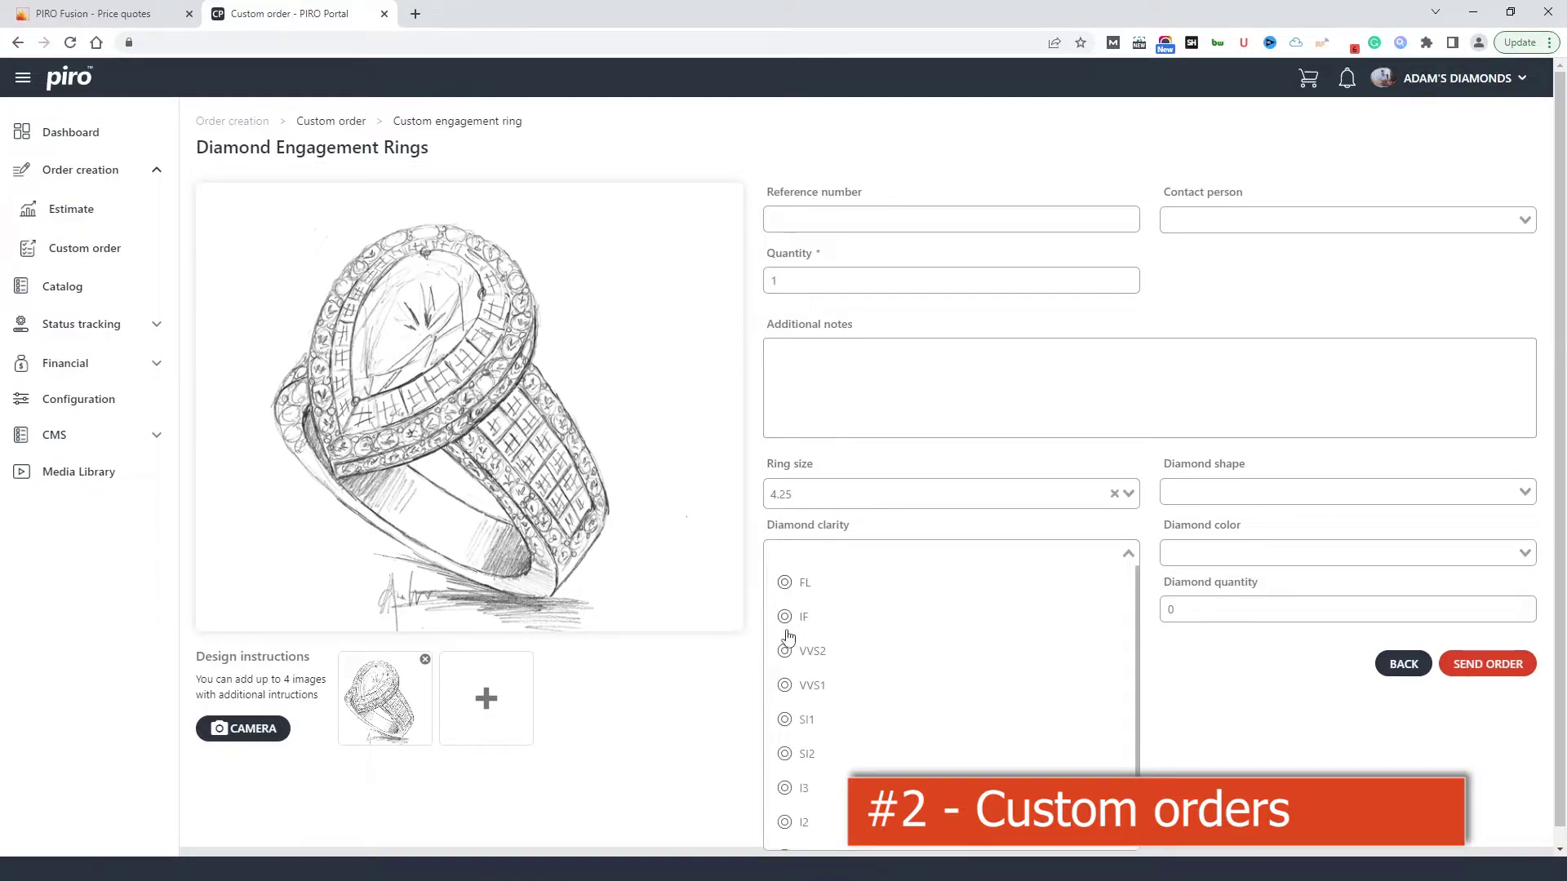
{"action": "left_click", "coordinate": [803, 617]}
{"action": "left_click", "coordinate": [1191, 492]}
{"action": "left_click", "coordinate": [1187, 518]}
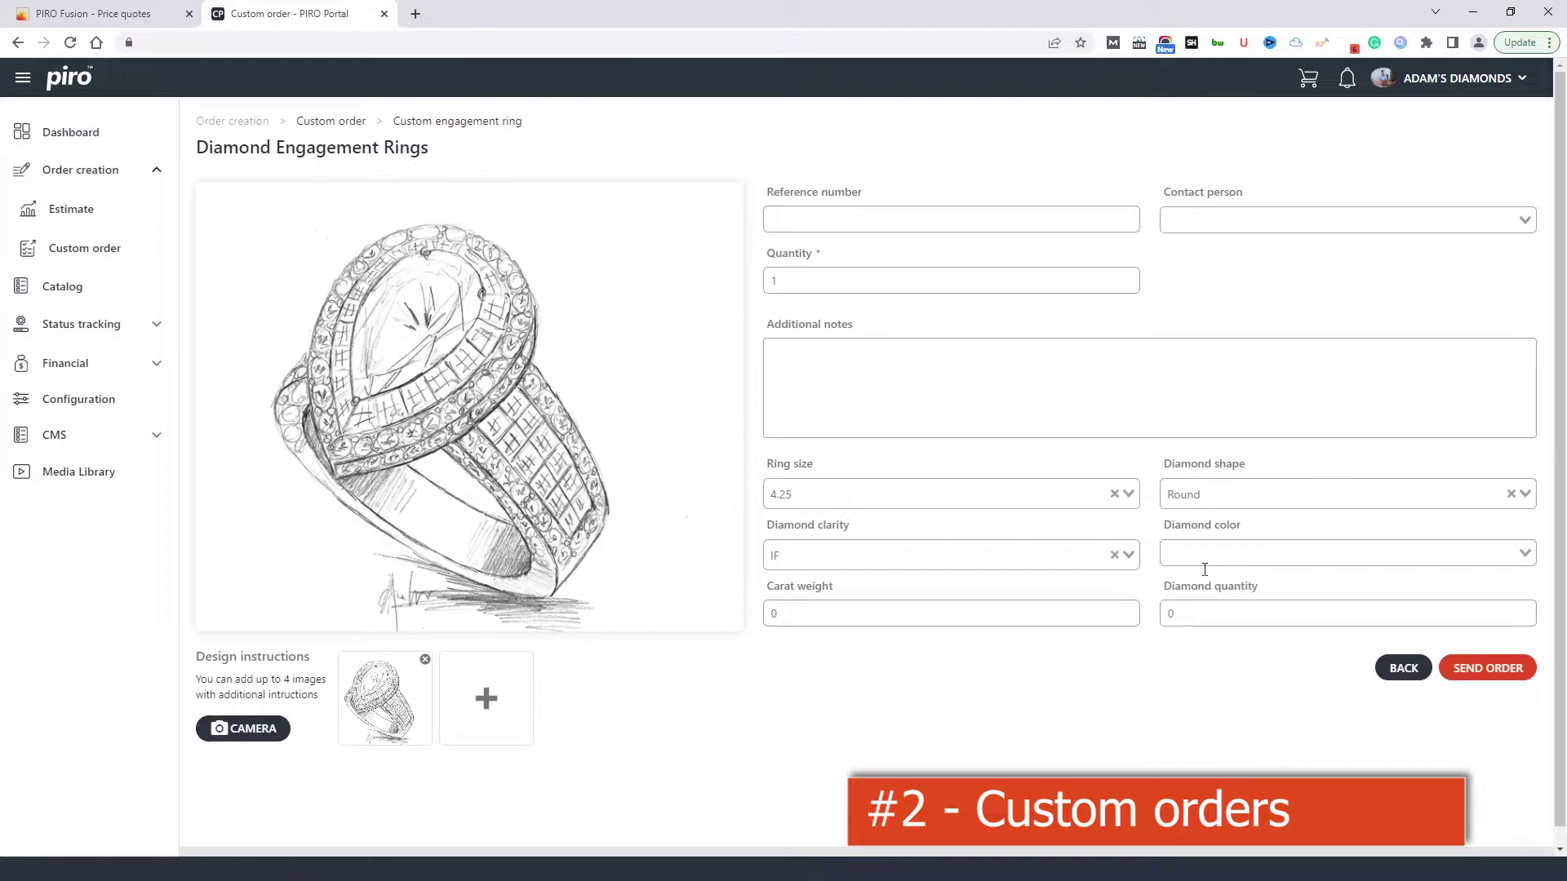
{"action": "left_click", "coordinate": [1199, 555]}
{"action": "left_click", "coordinate": [1182, 584]}
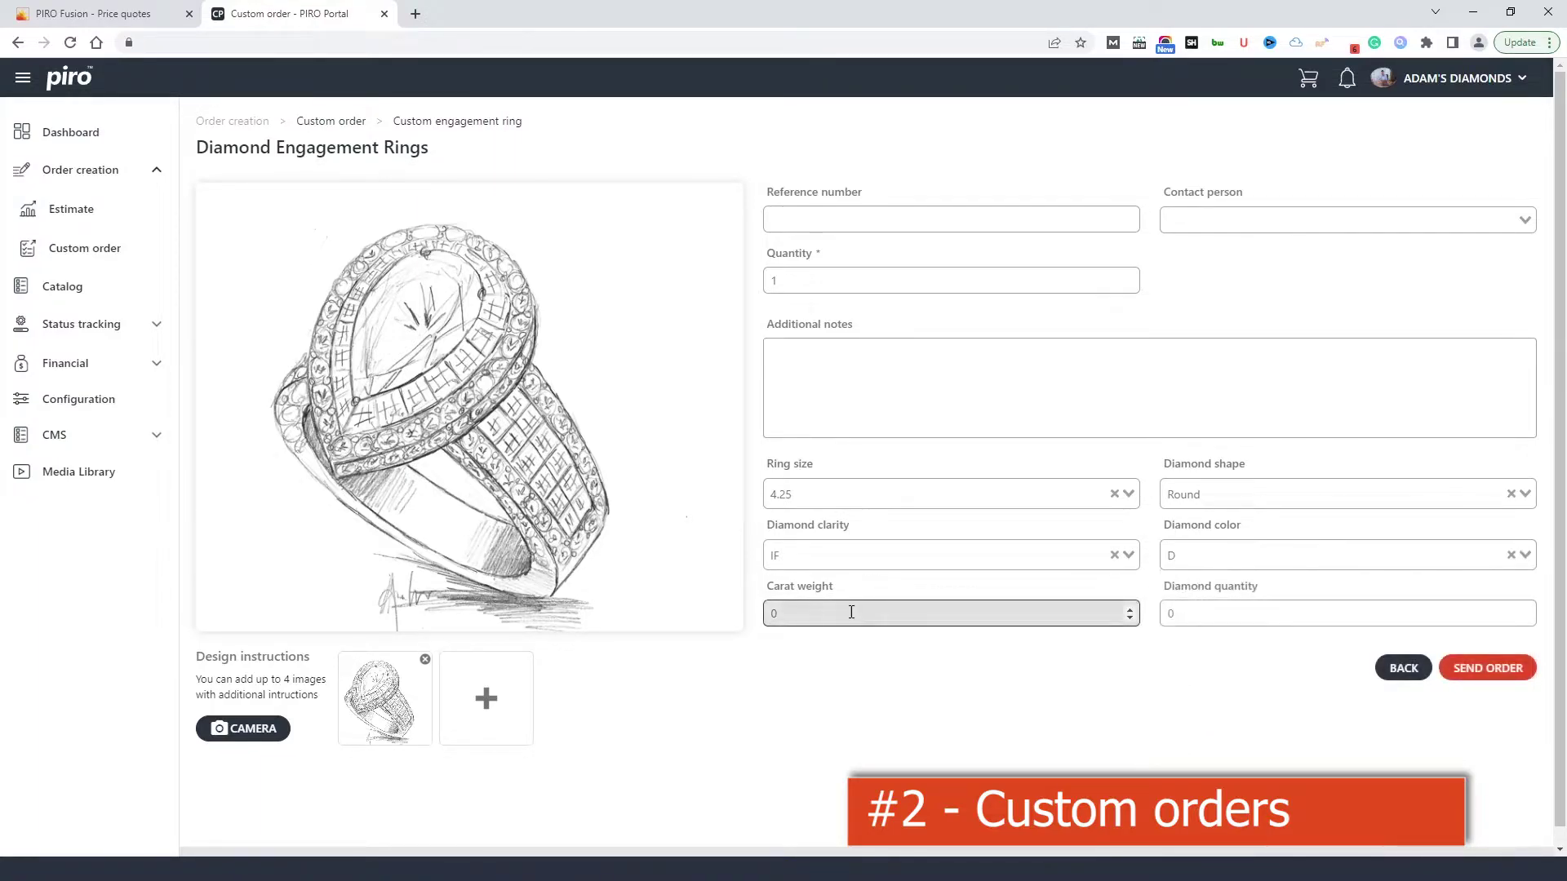
Step: Enter carat weight 1.29 and quantity, note 'Please send me the rendered images', and send the order
{"action": "left_click_drag", "start_coordinate": [851, 612], "coordinate": [746, 624]}
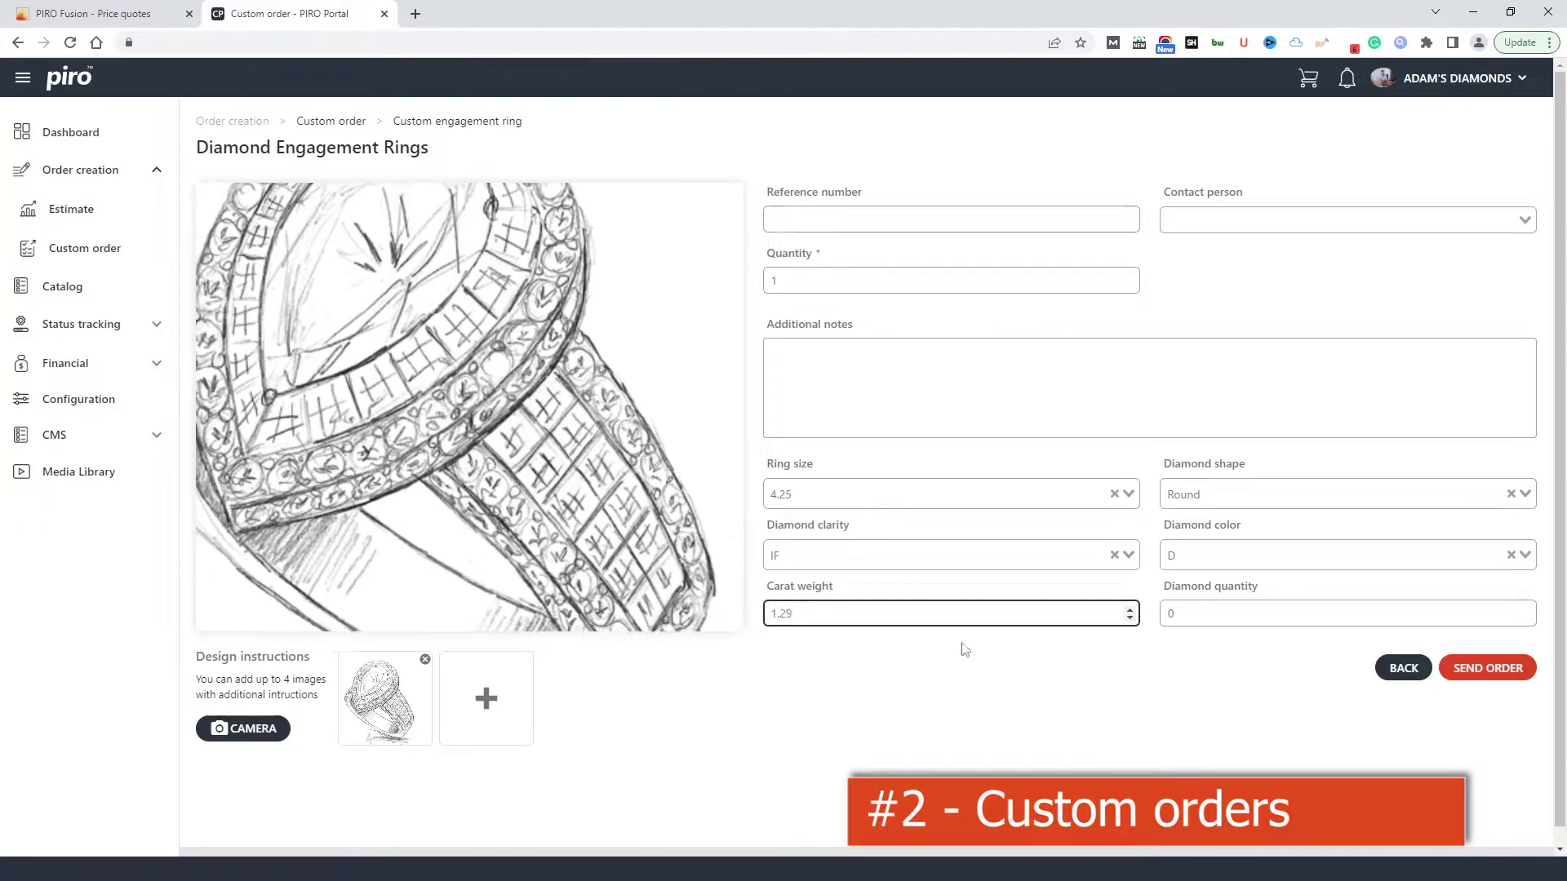
{"action": "left_click", "coordinate": [1218, 618]}
{"action": "key", "text": "BackSpace"}
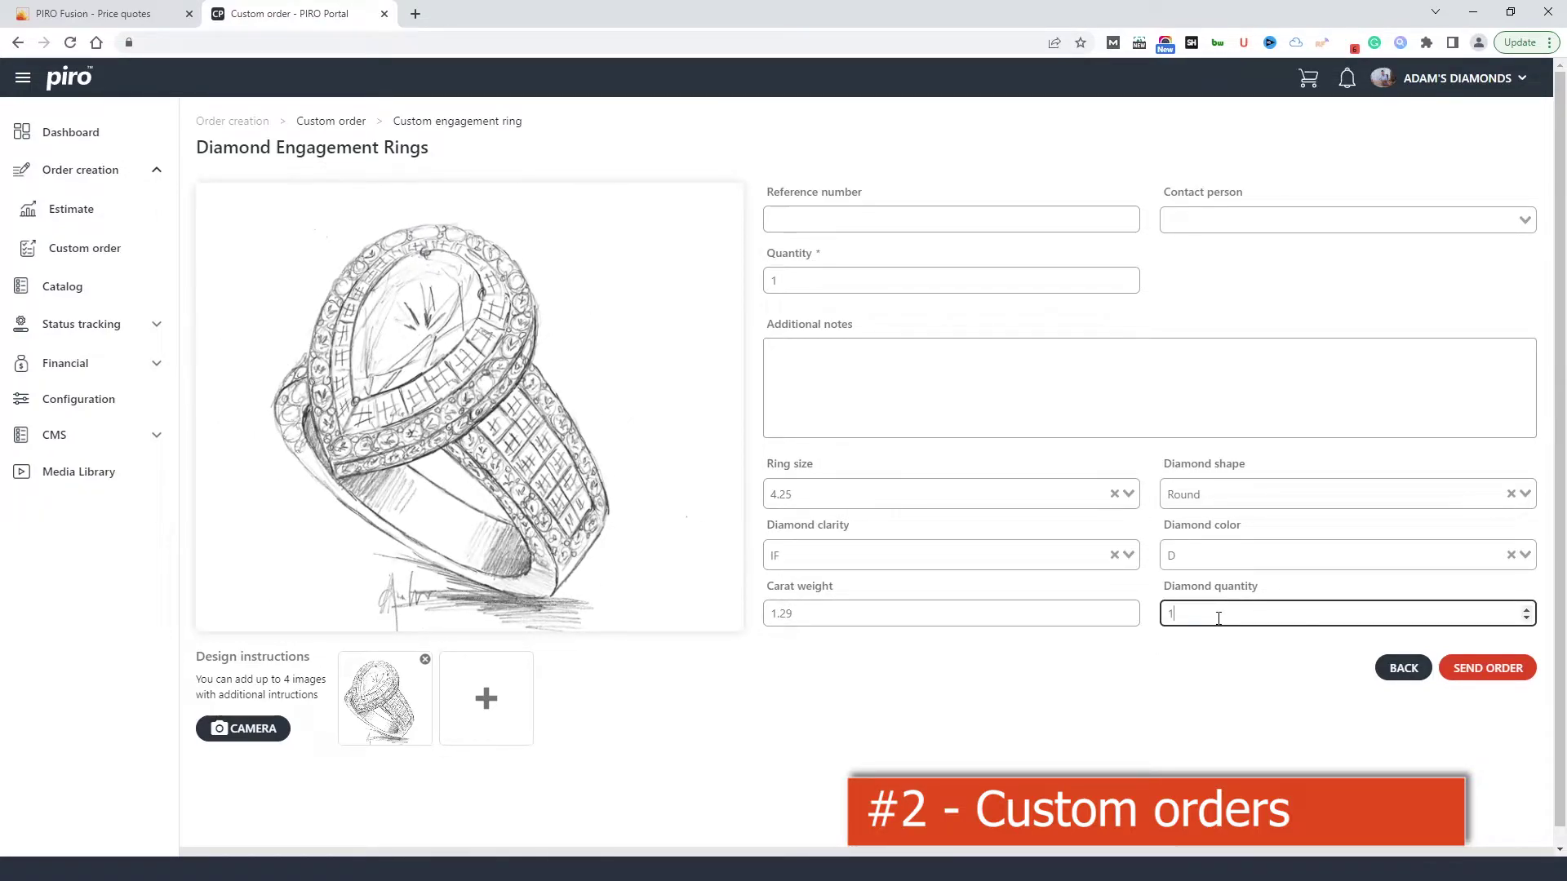
{"action": "left_click", "coordinate": [846, 380]}
{"action": "type", "text": "Pleas"}
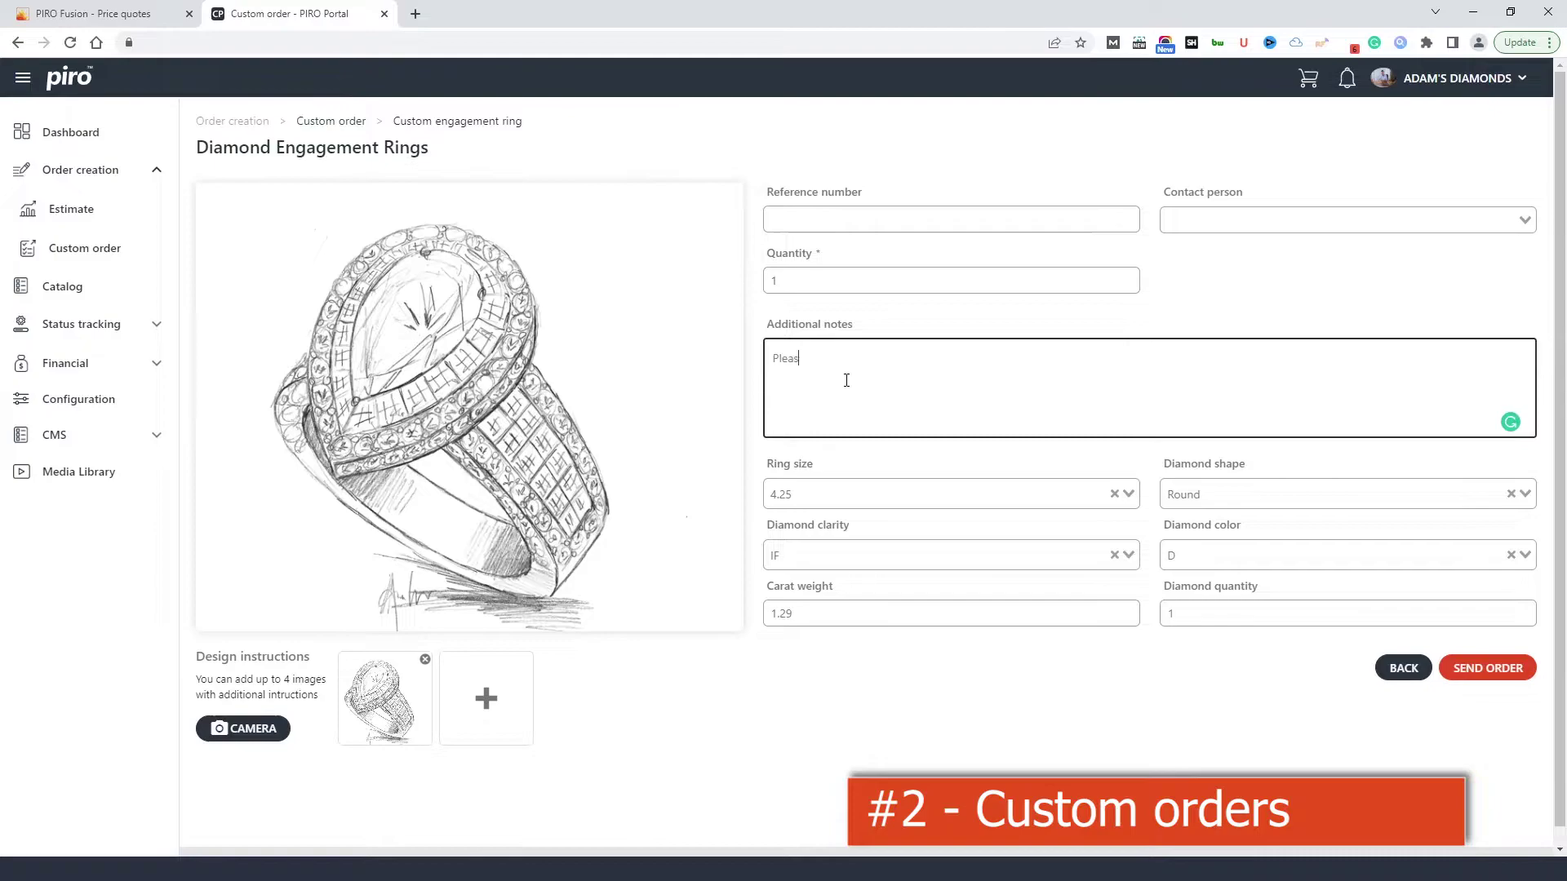
{"action": "type", "text": "e send me the rendered images."}
{"action": "left_click", "coordinate": [1465, 669]}
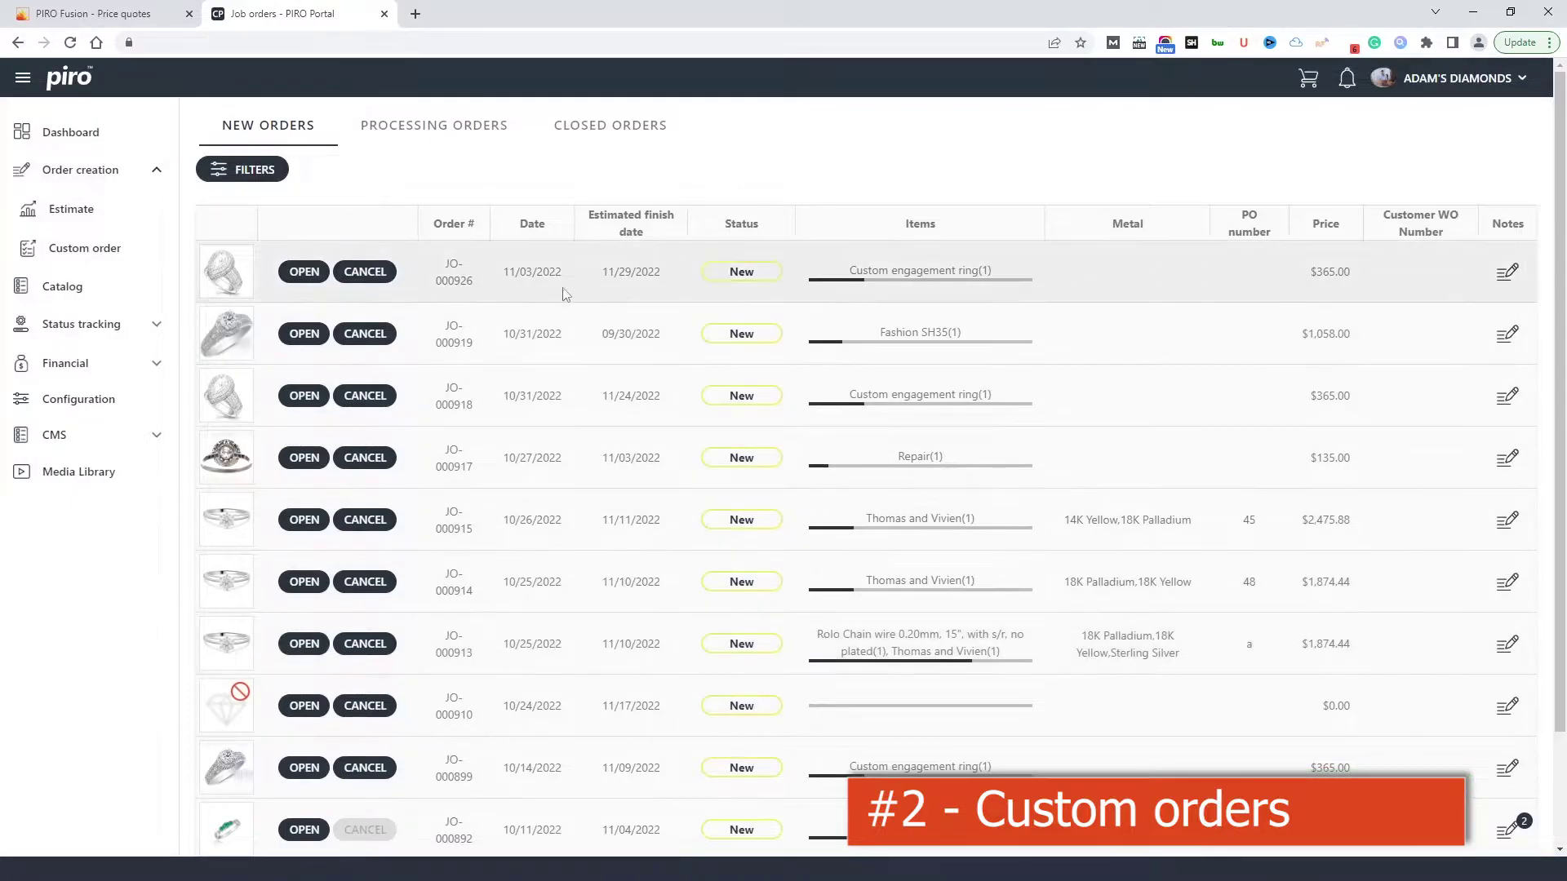
Step: Review order JO-000926's item details, close them, and go to the Catalog
{"action": "left_click", "coordinate": [300, 270]}
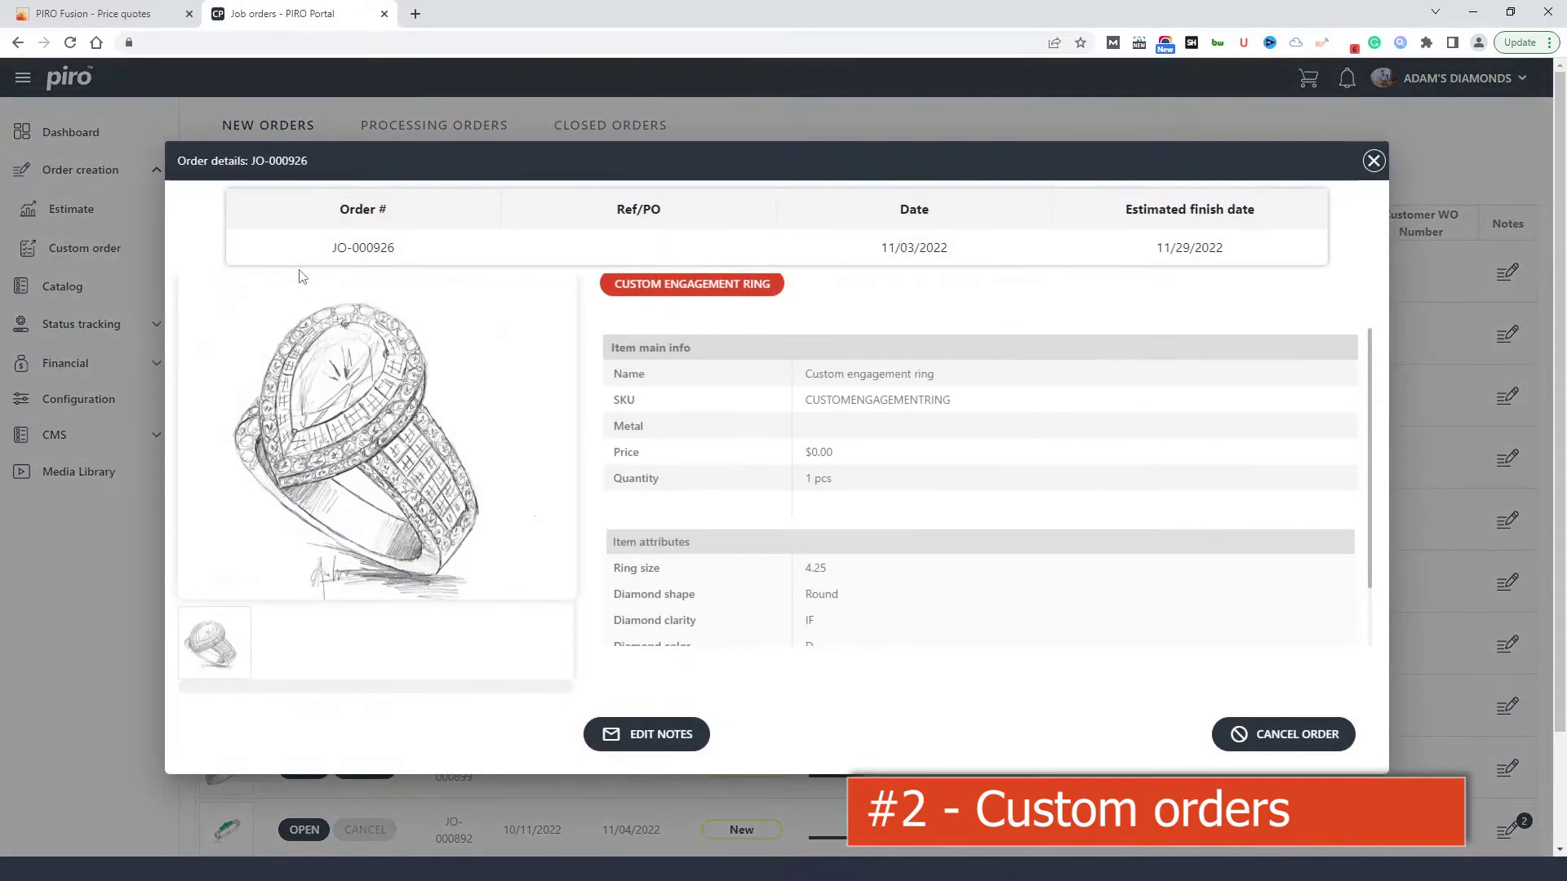
{"action": "scroll", "coordinate": [807, 480], "scroll_direction": "down", "scroll_amount": 1}
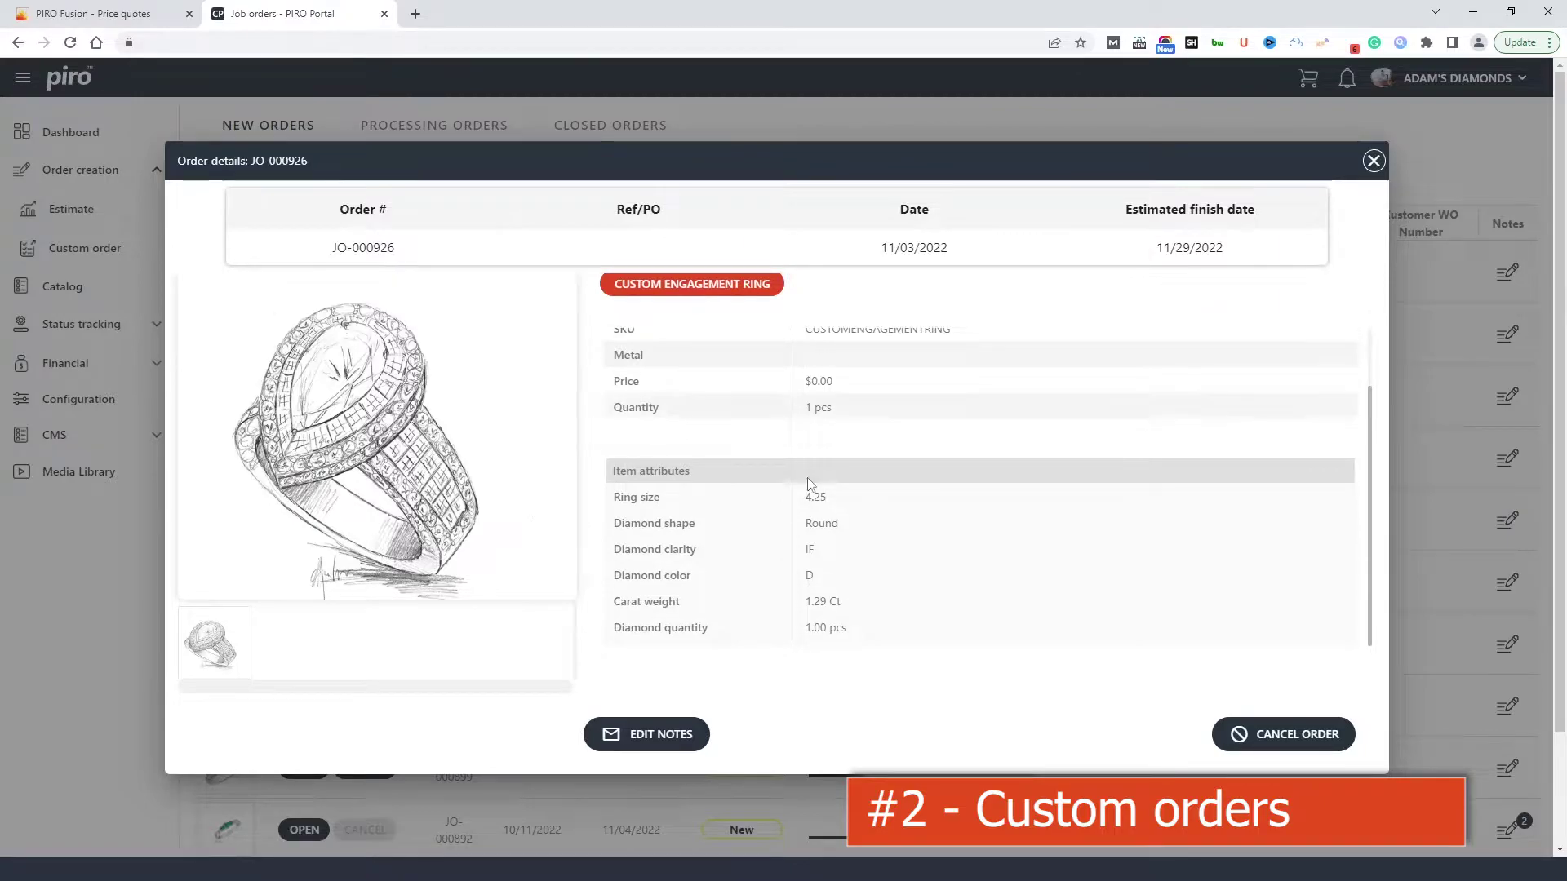
{"action": "scroll", "coordinate": [811, 483], "scroll_direction": "up", "scroll_amount": 1}
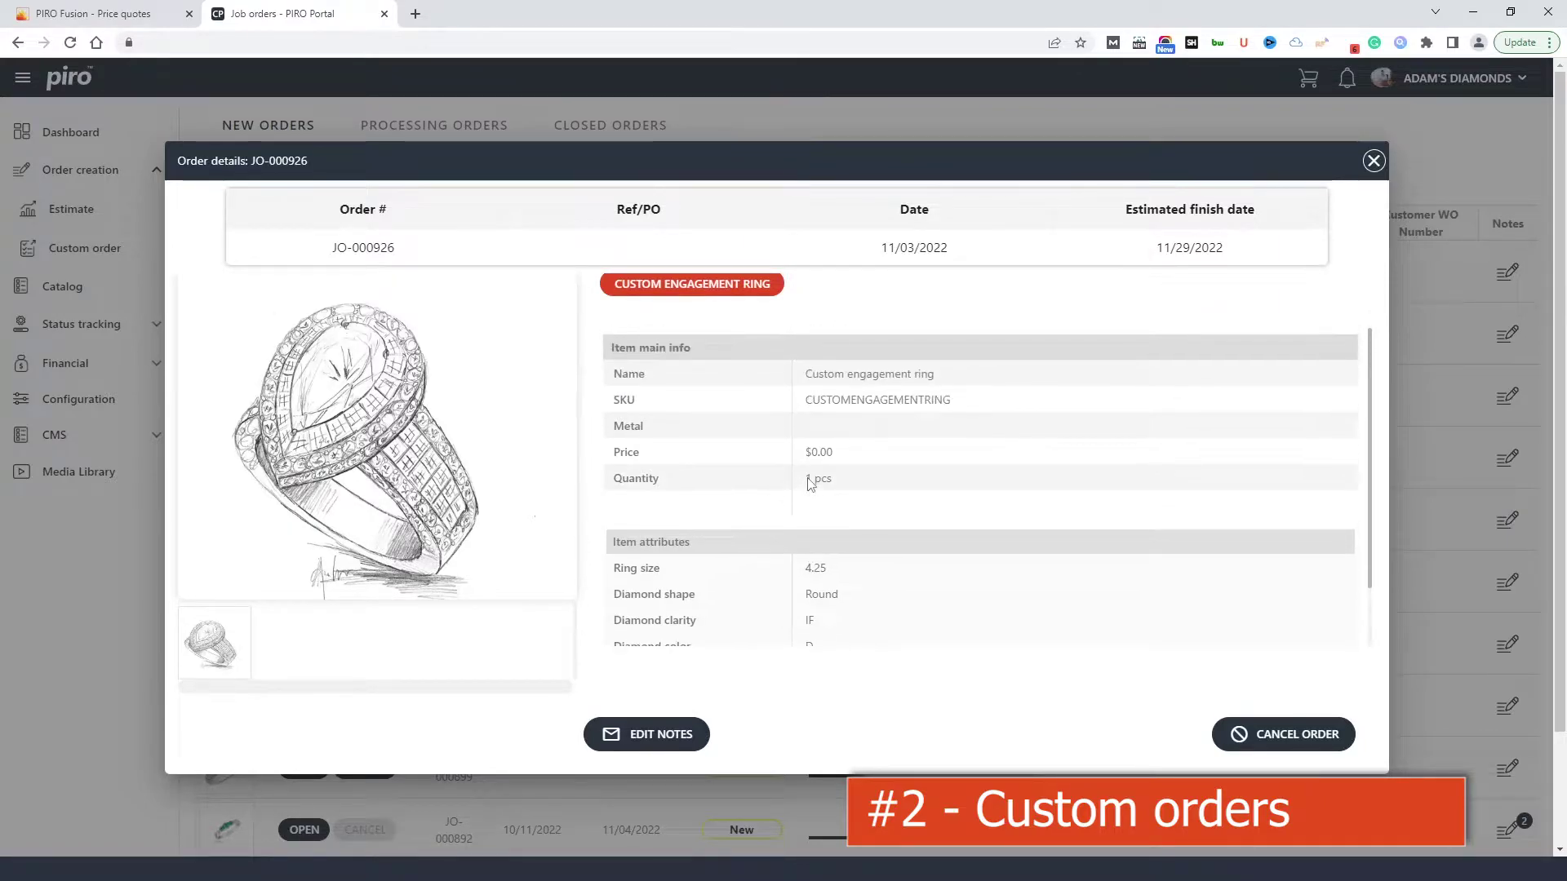
{"action": "left_click", "coordinate": [1373, 160]}
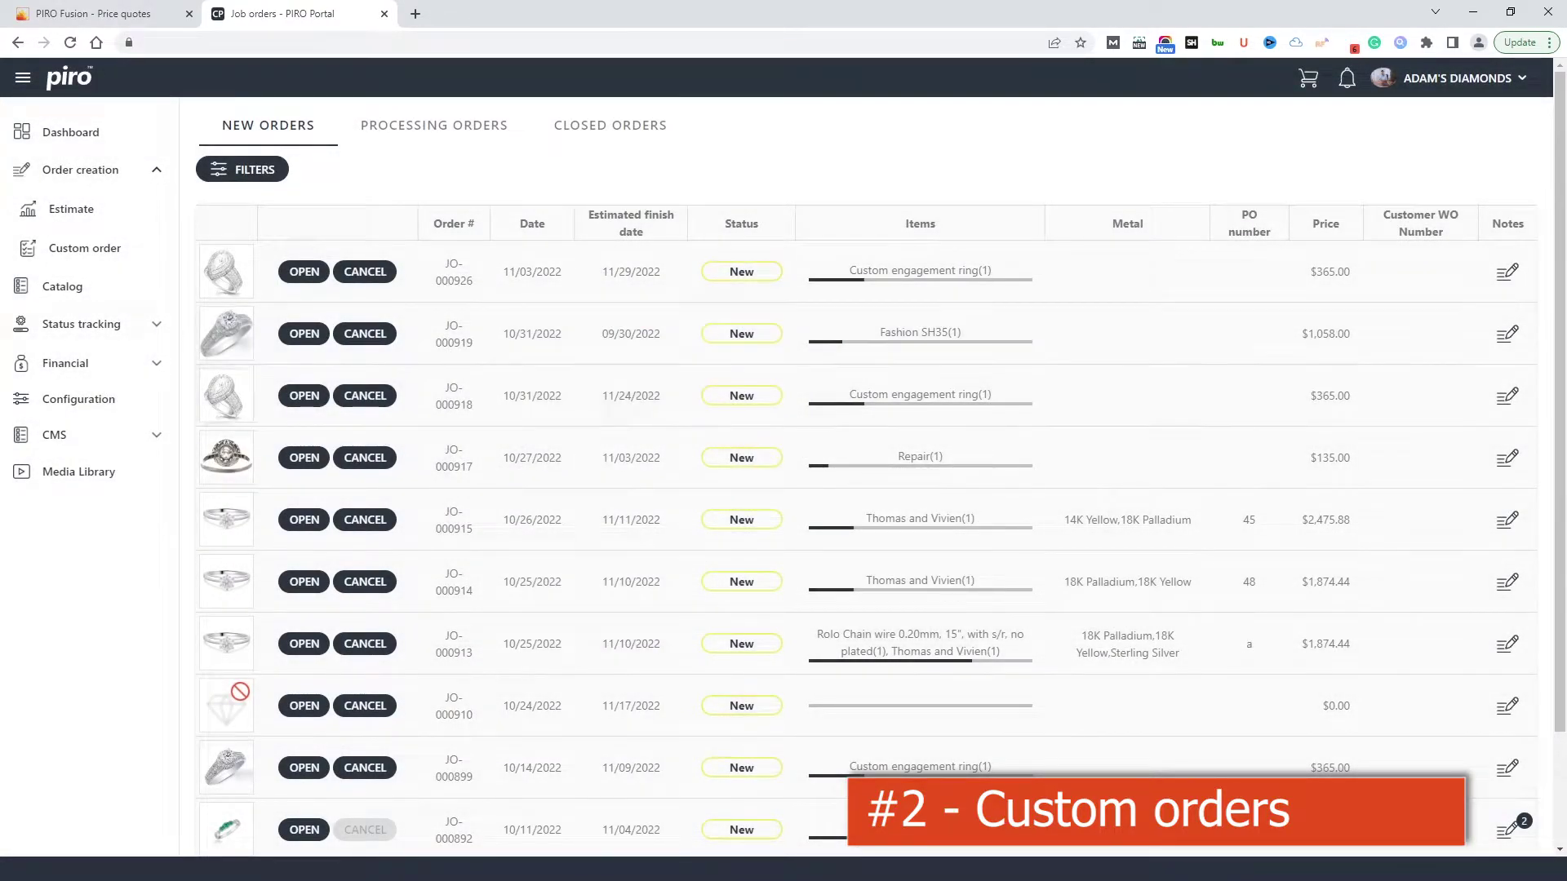
{"action": "left_click", "coordinate": [90, 290]}
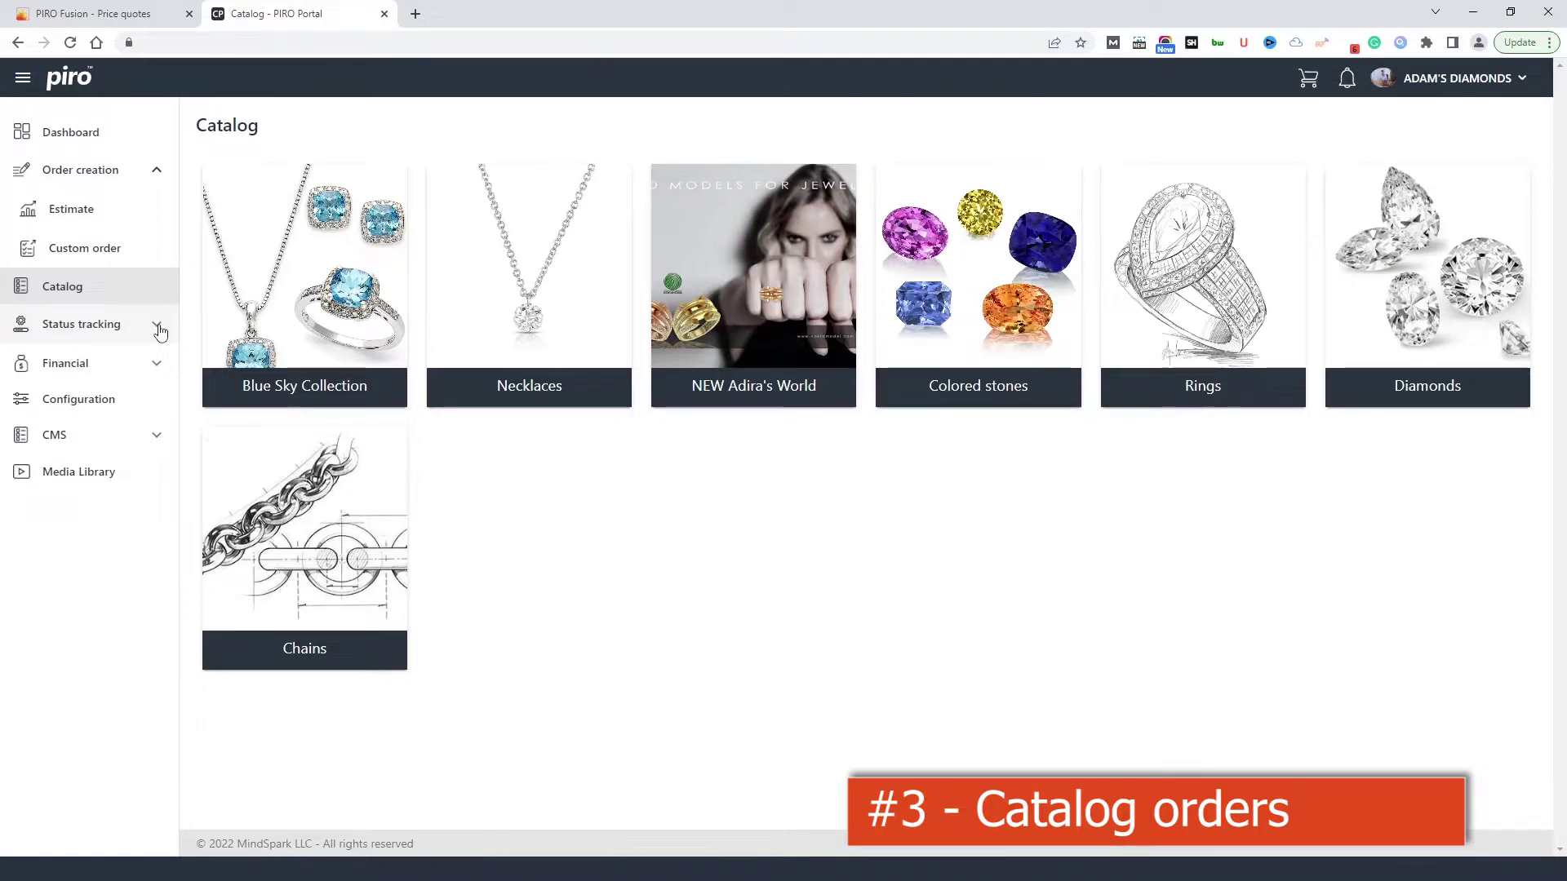
Step: Open the Thomas and Vivien ring, keep 14K Yellow metal and choose a Princess lab grown diamond
{"action": "left_click", "coordinate": [1212, 293]}
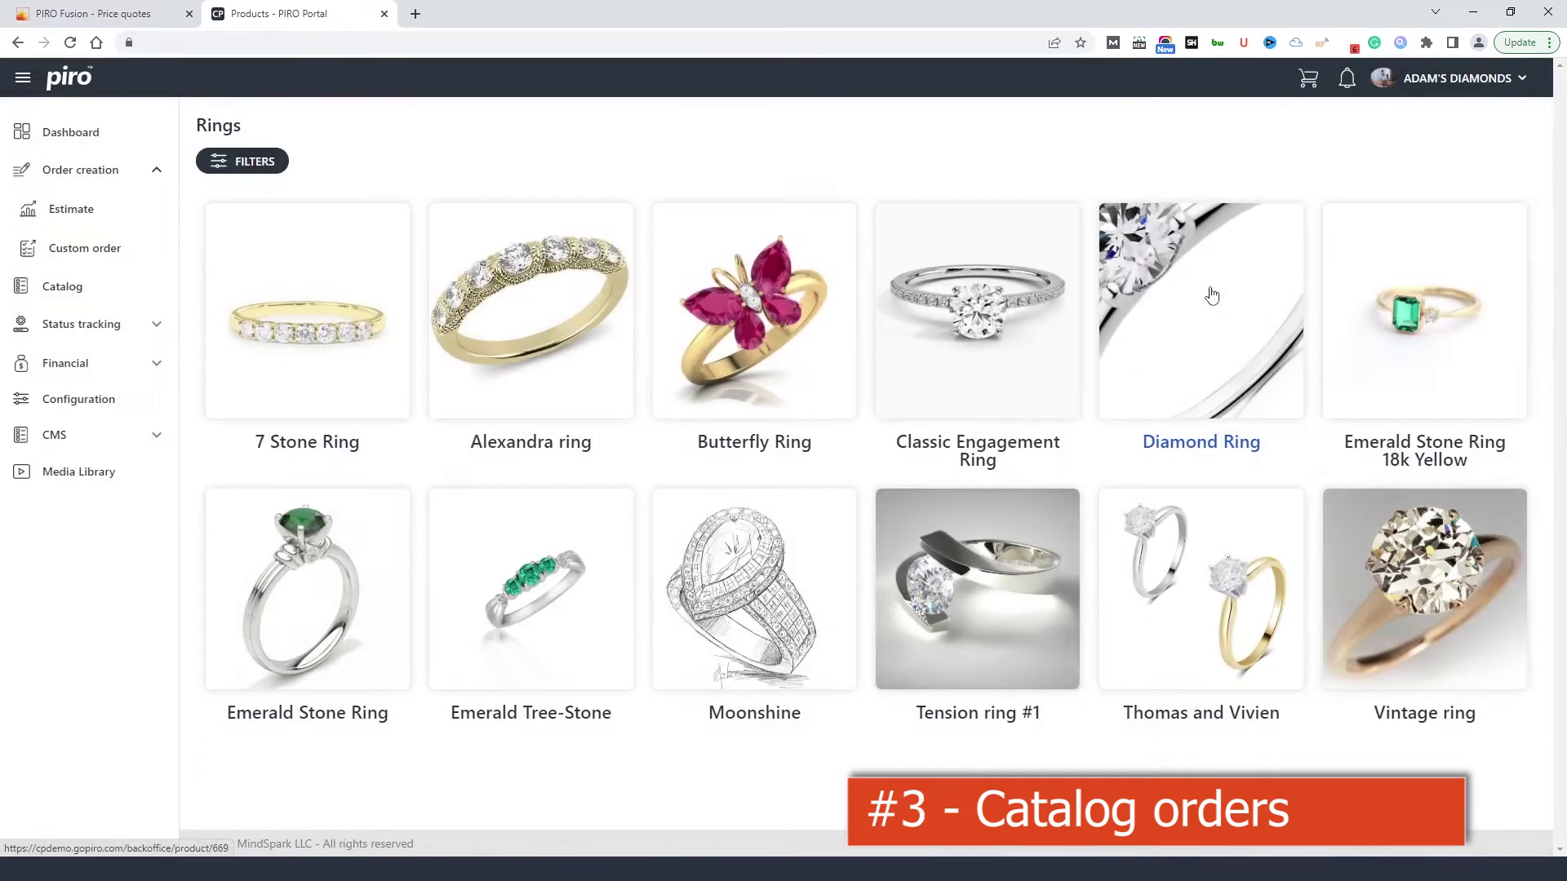
{"action": "left_click", "coordinate": [1200, 540]}
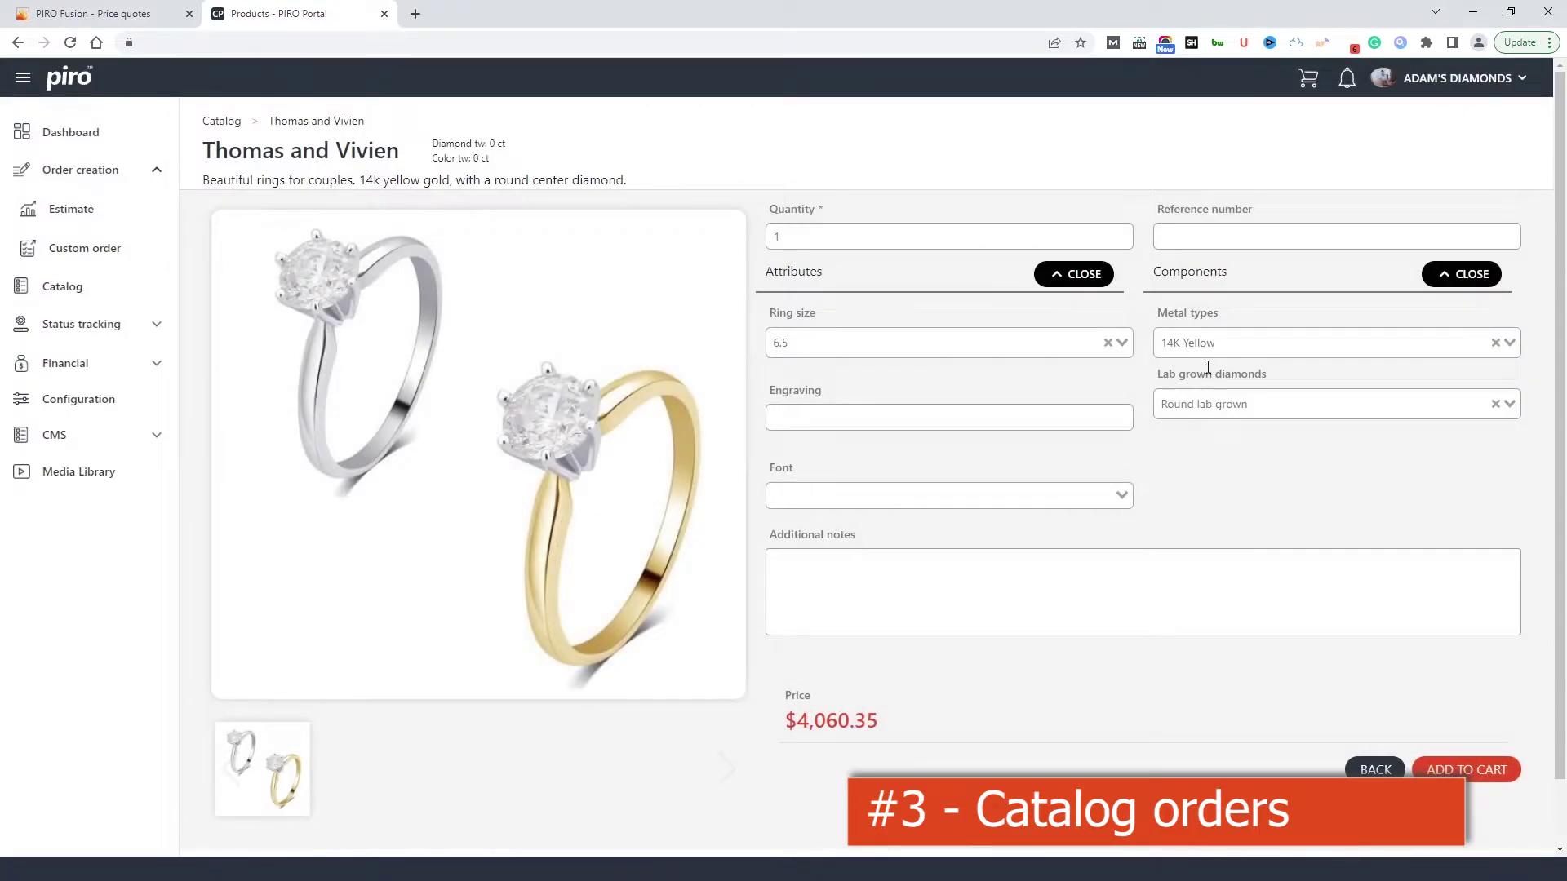
{"action": "left_click", "coordinate": [1204, 347]}
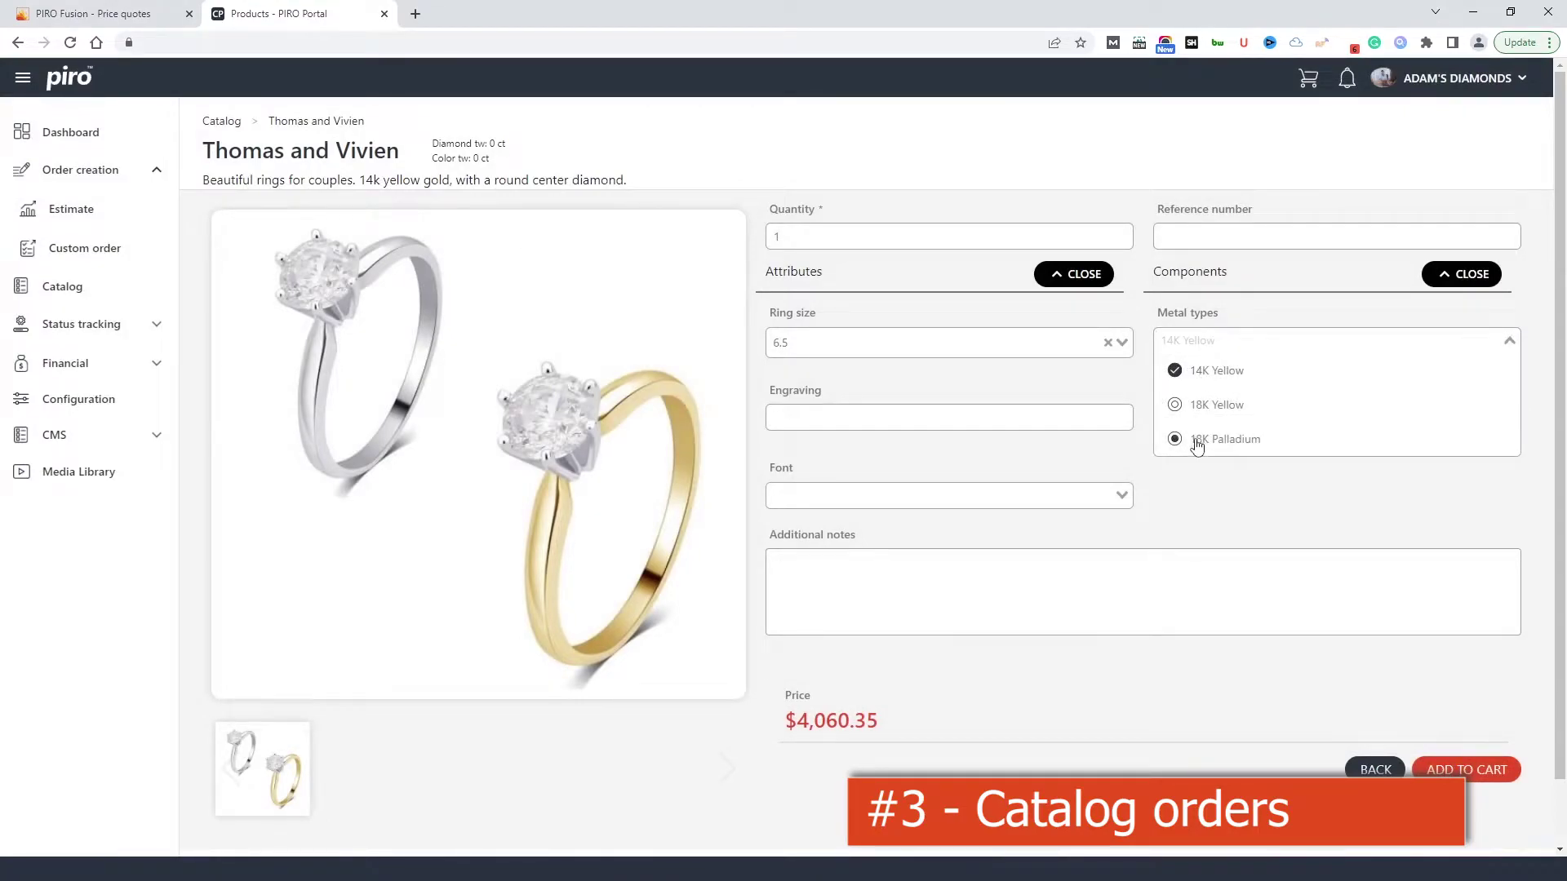
{"action": "left_click", "coordinate": [1198, 469]}
{"action": "left_click", "coordinate": [1199, 405]}
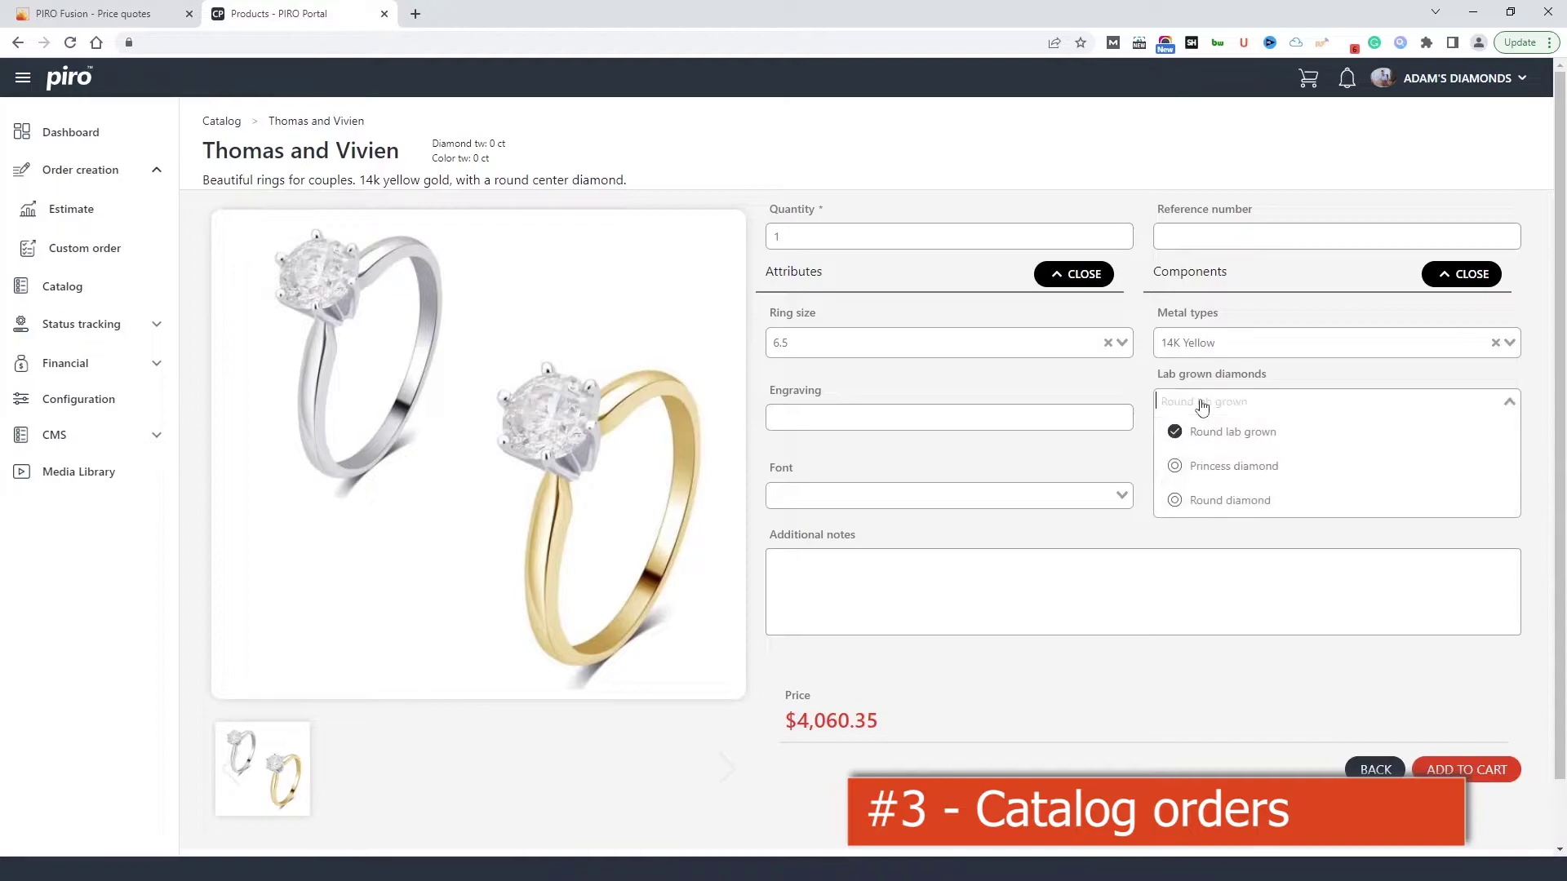
{"action": "left_click", "coordinate": [1206, 466]}
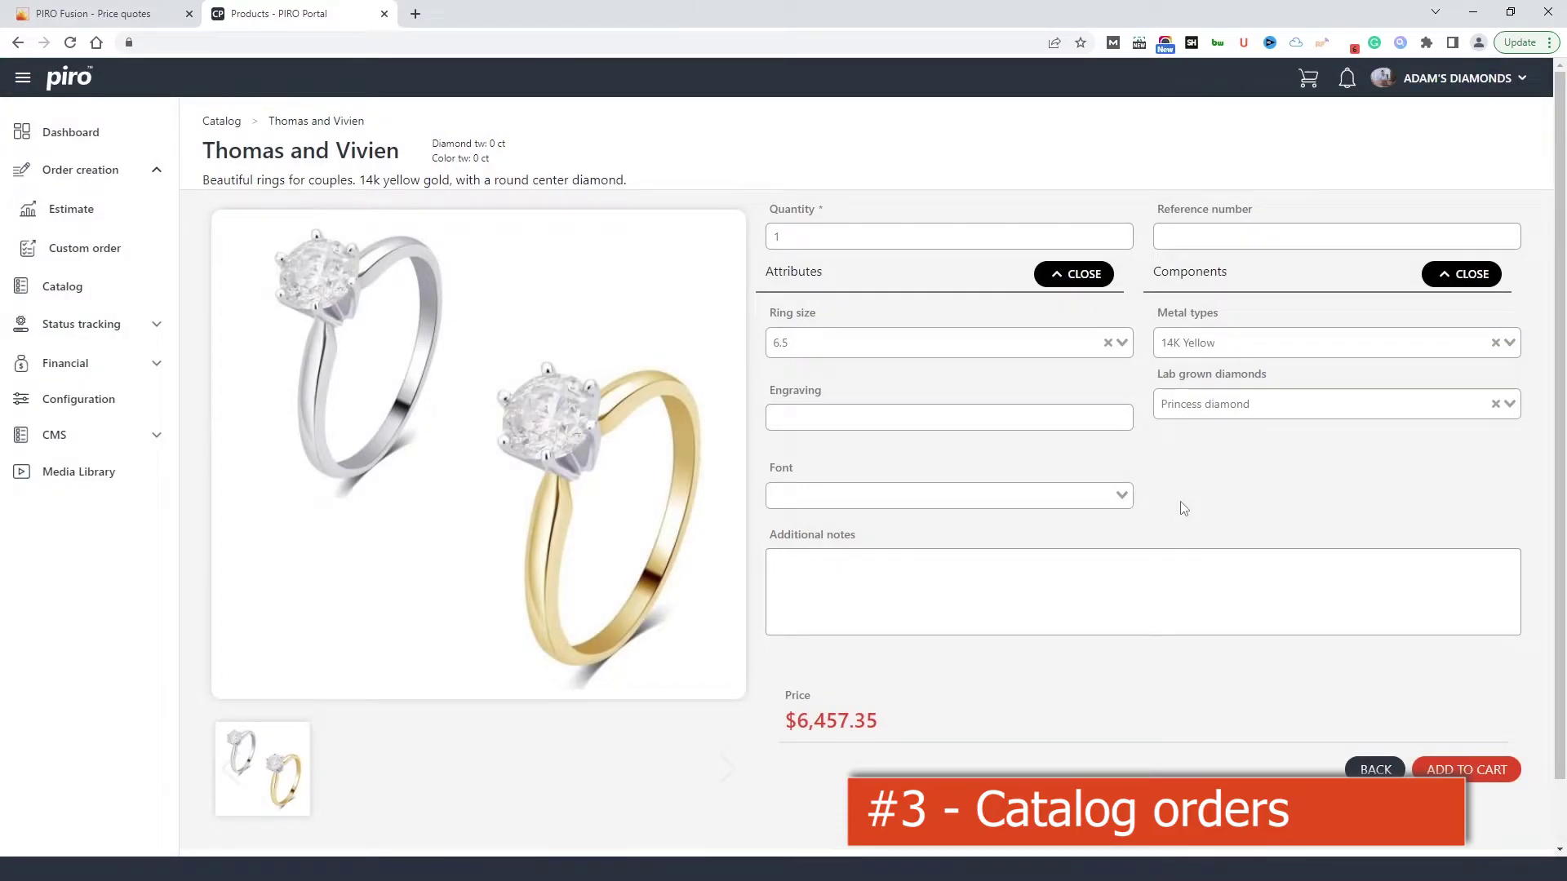
Step: In PIRO Fusion, filter item types by 'thom' and open Thomas and Vivien for editing
{"action": "left_click", "coordinate": [90, 14]}
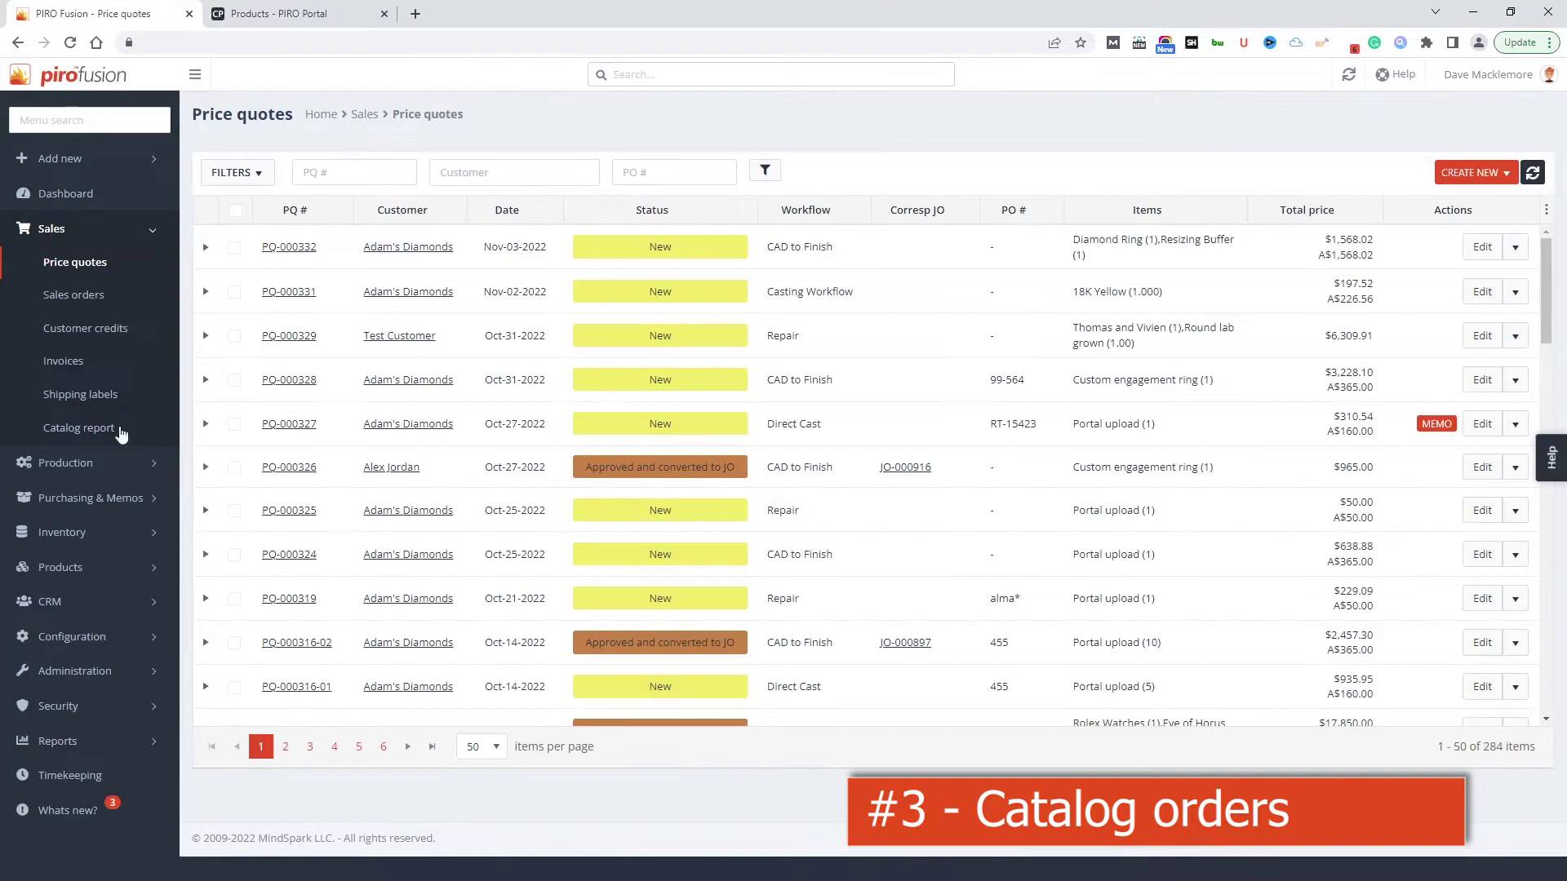
{"action": "left_click", "coordinate": [85, 566]}
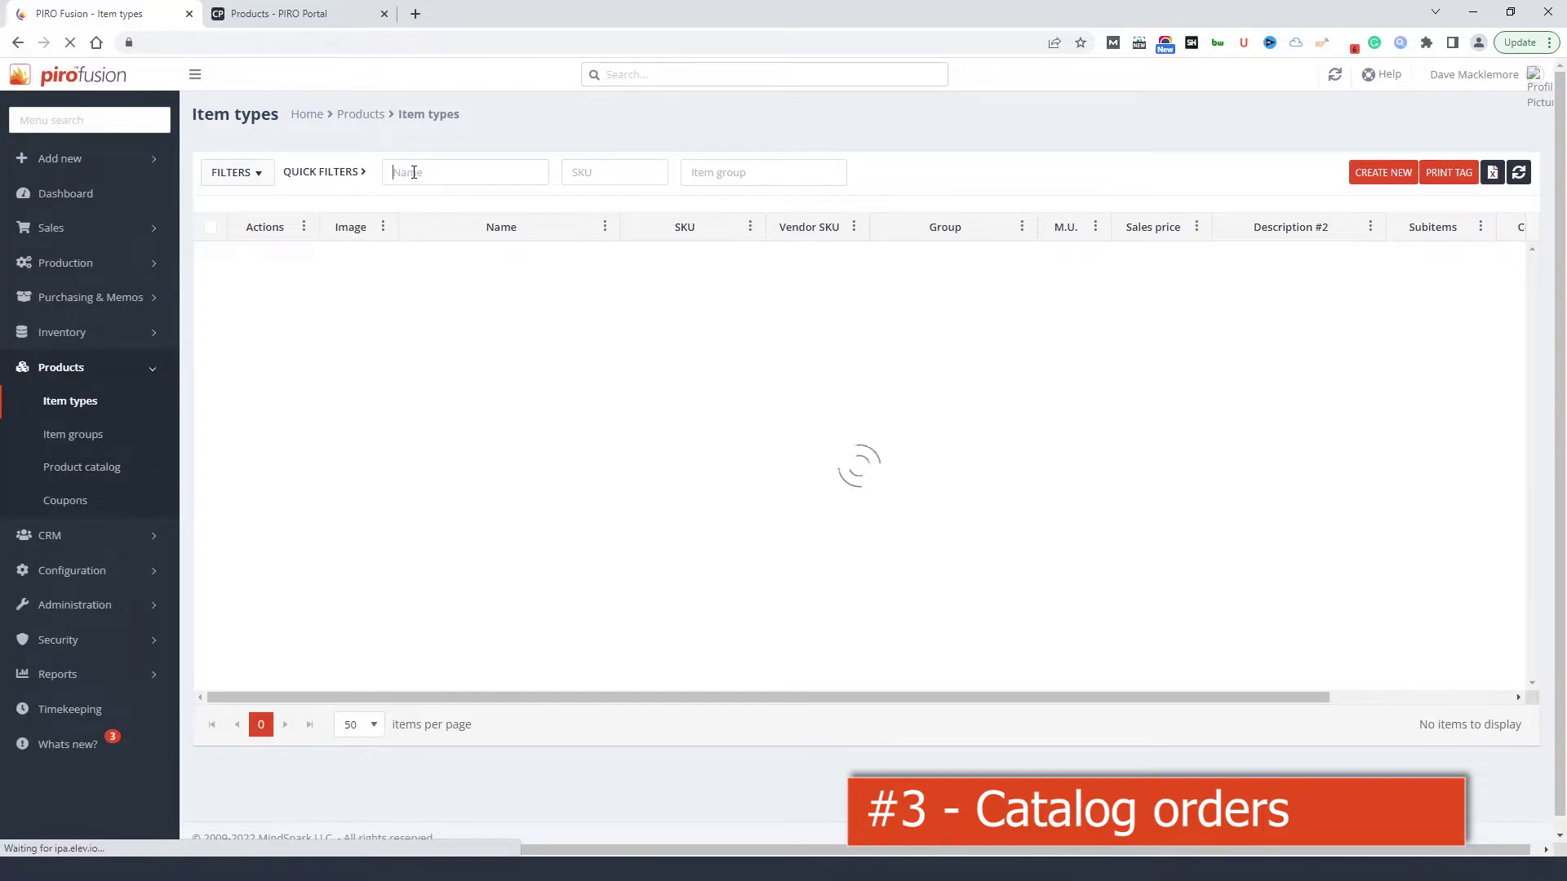
{"action": "type", "text": "thom"}
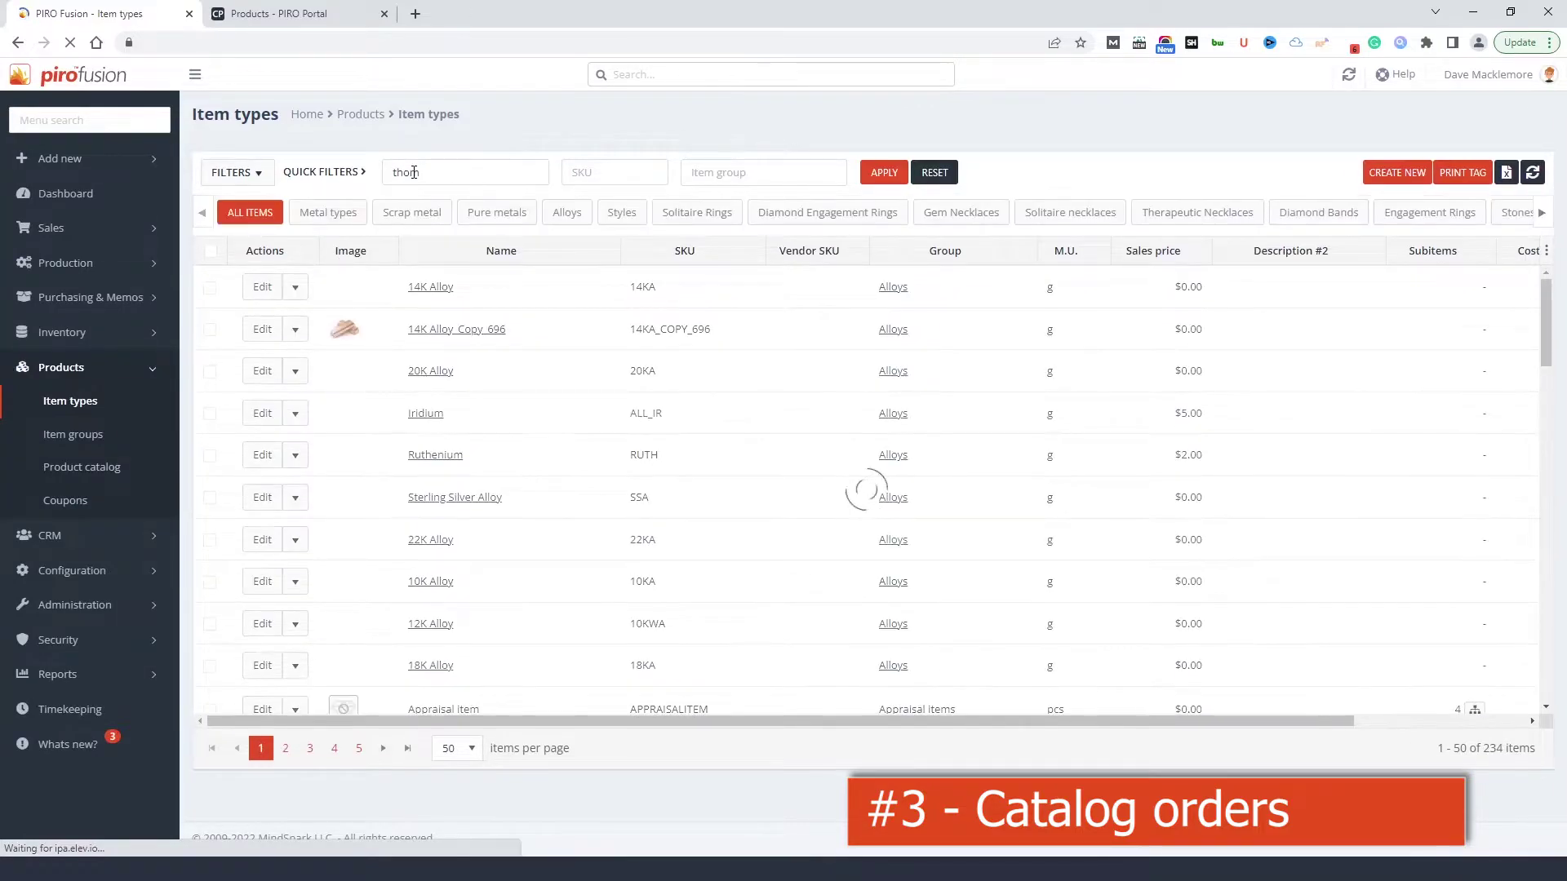
{"action": "left_click", "coordinate": [260, 291]}
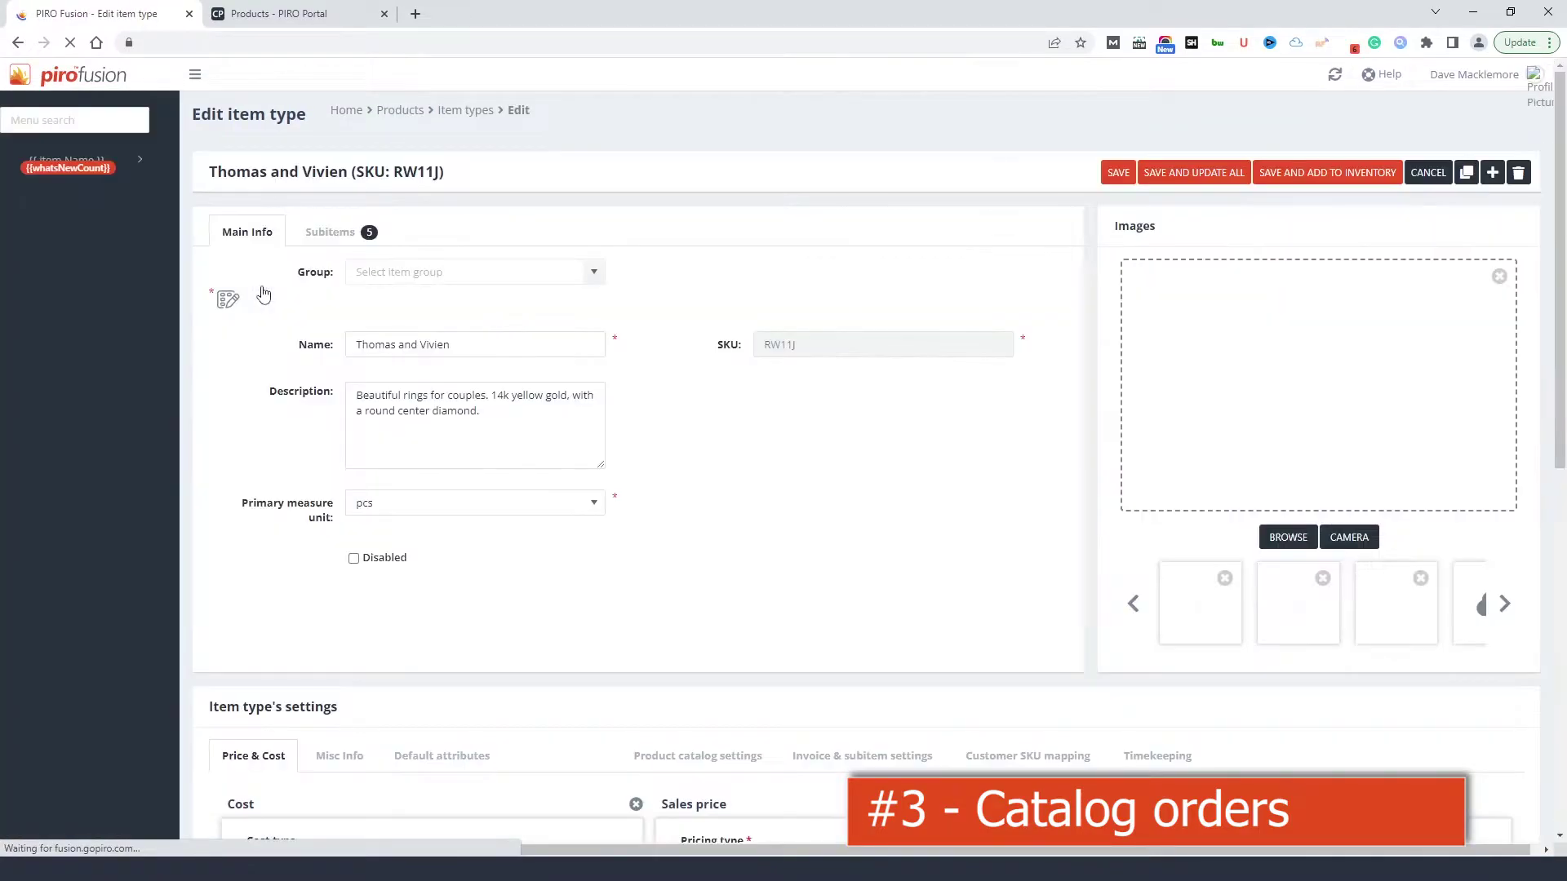
Step: Check the 14K Yellow subitem's variants, such as 18K Yellow, for customer portal visibility
{"action": "left_click", "coordinate": [330, 234]}
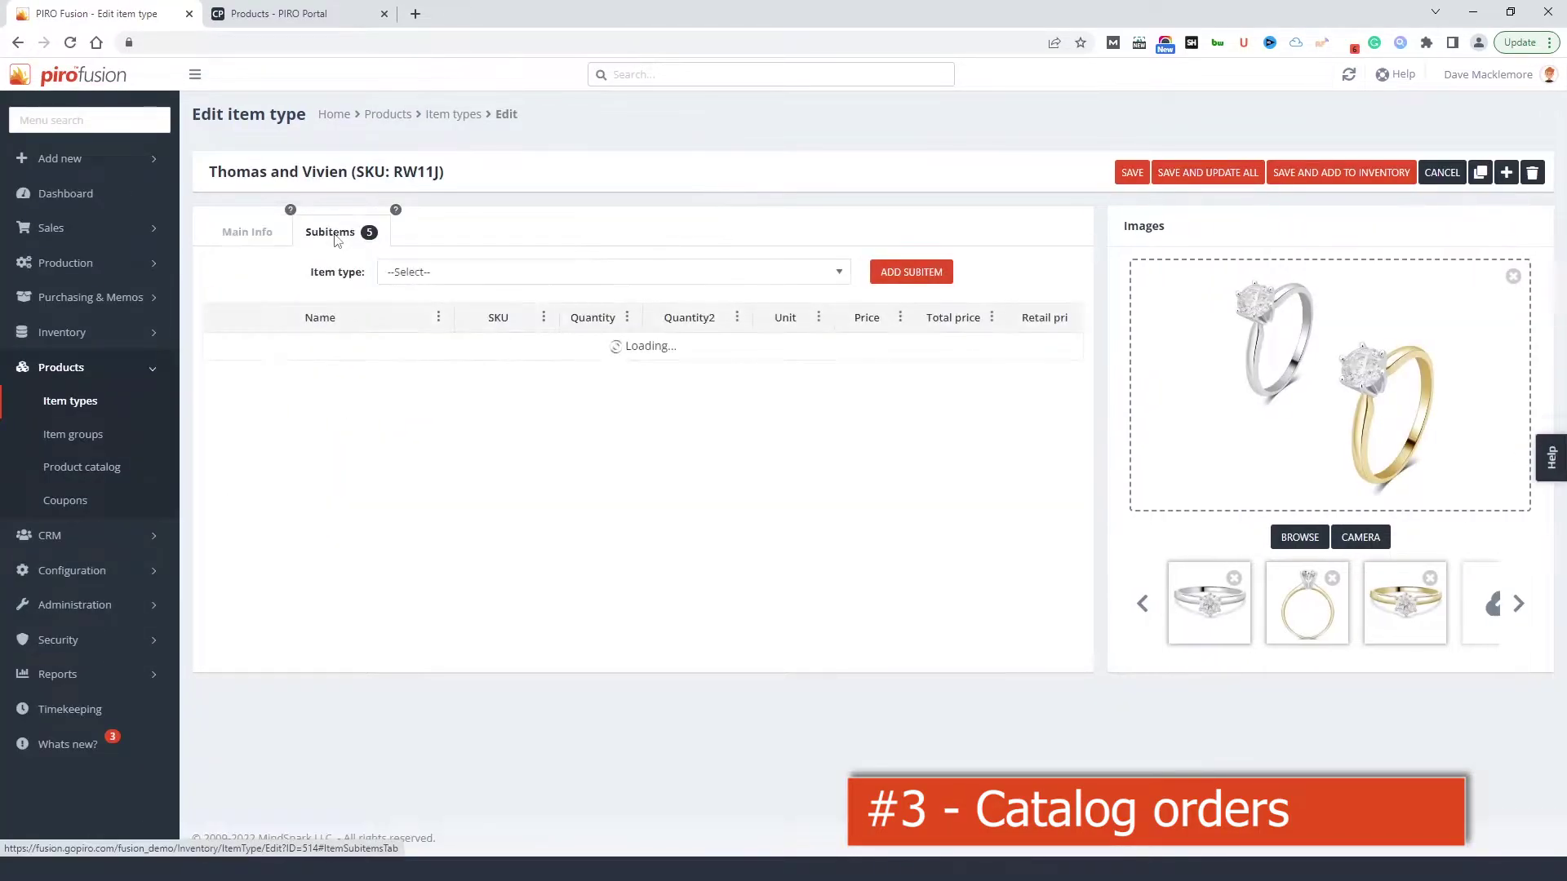
{"action": "scroll", "coordinate": [495, 535], "scroll_direction": "down", "scroll_amount": 6}
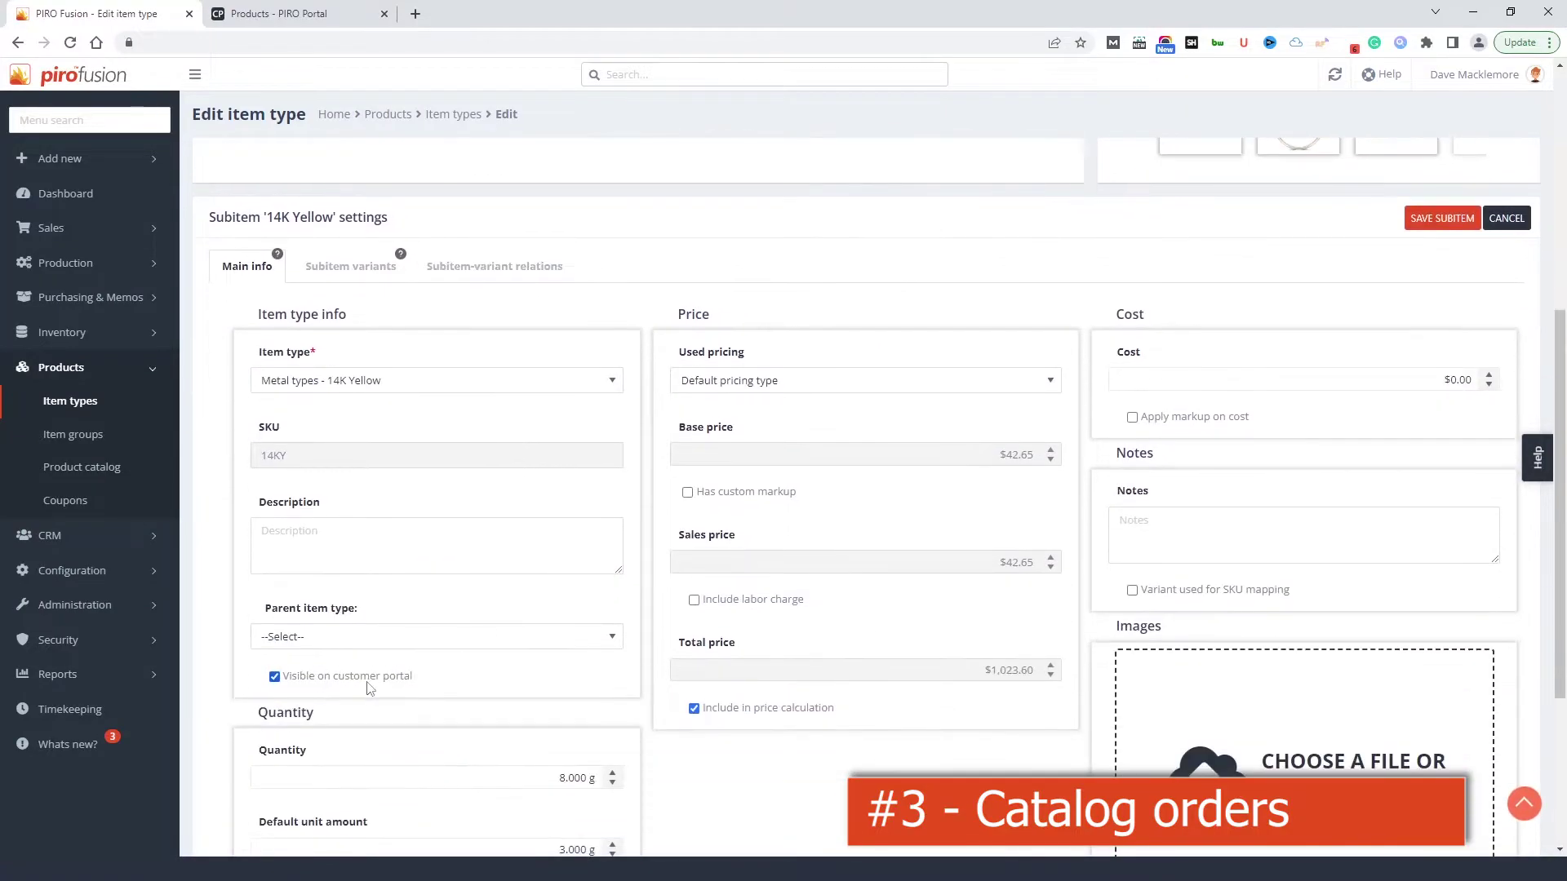
{"action": "left_click_drag", "start_coordinate": [414, 684], "coordinate": [284, 684]}
{"action": "left_click", "coordinate": [342, 267]}
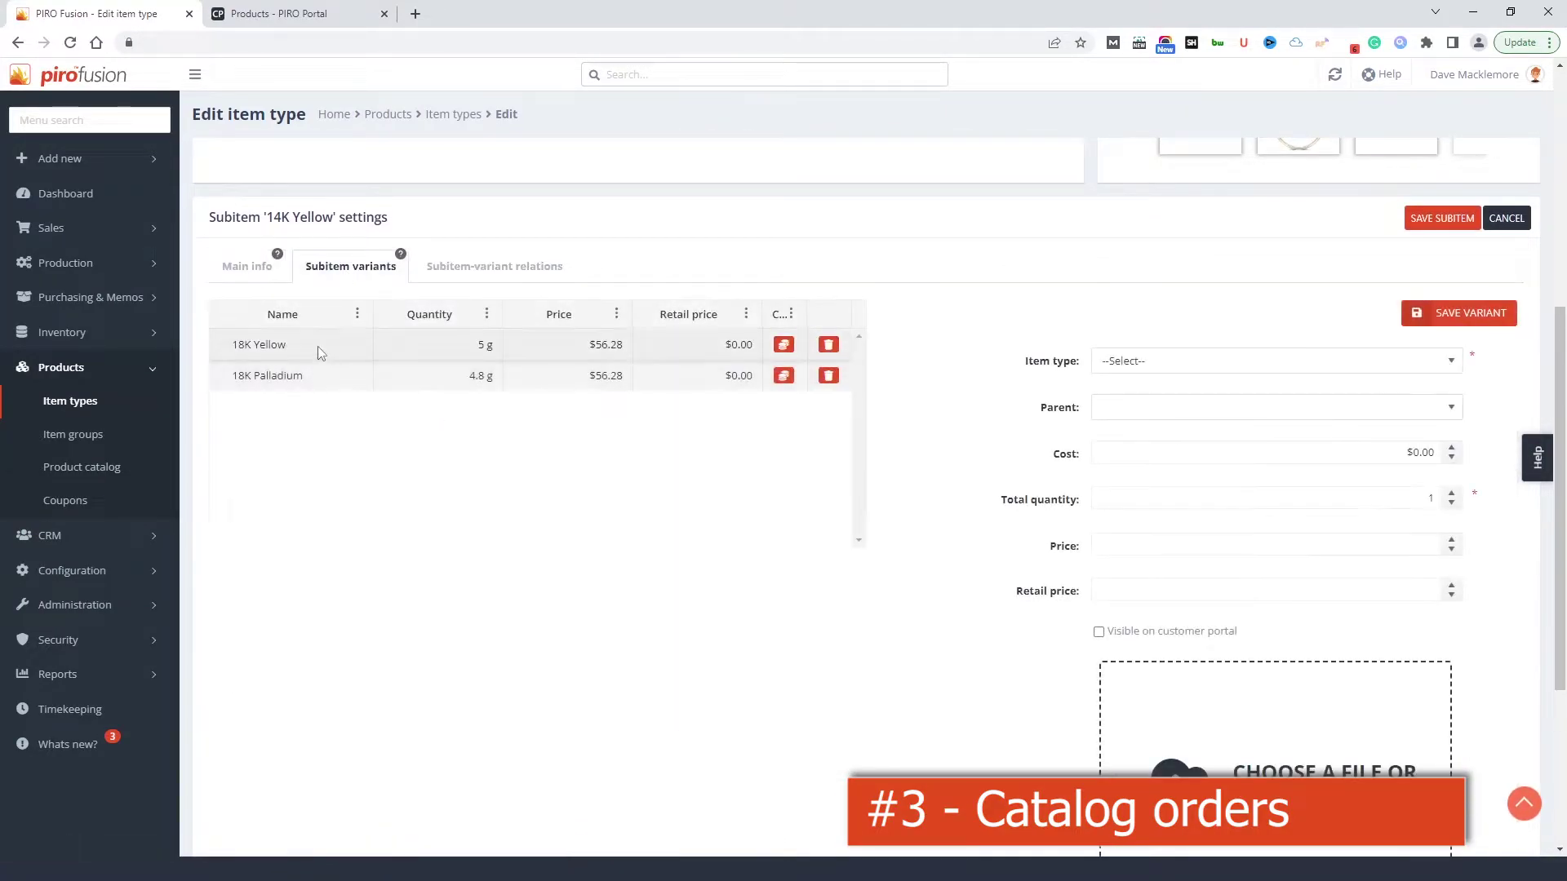
{"action": "left_click", "coordinate": [277, 345]}
{"action": "left_click_drag", "start_coordinate": [1245, 680], "coordinate": [1111, 682]}
{"action": "left_click", "coordinate": [1035, 727]}
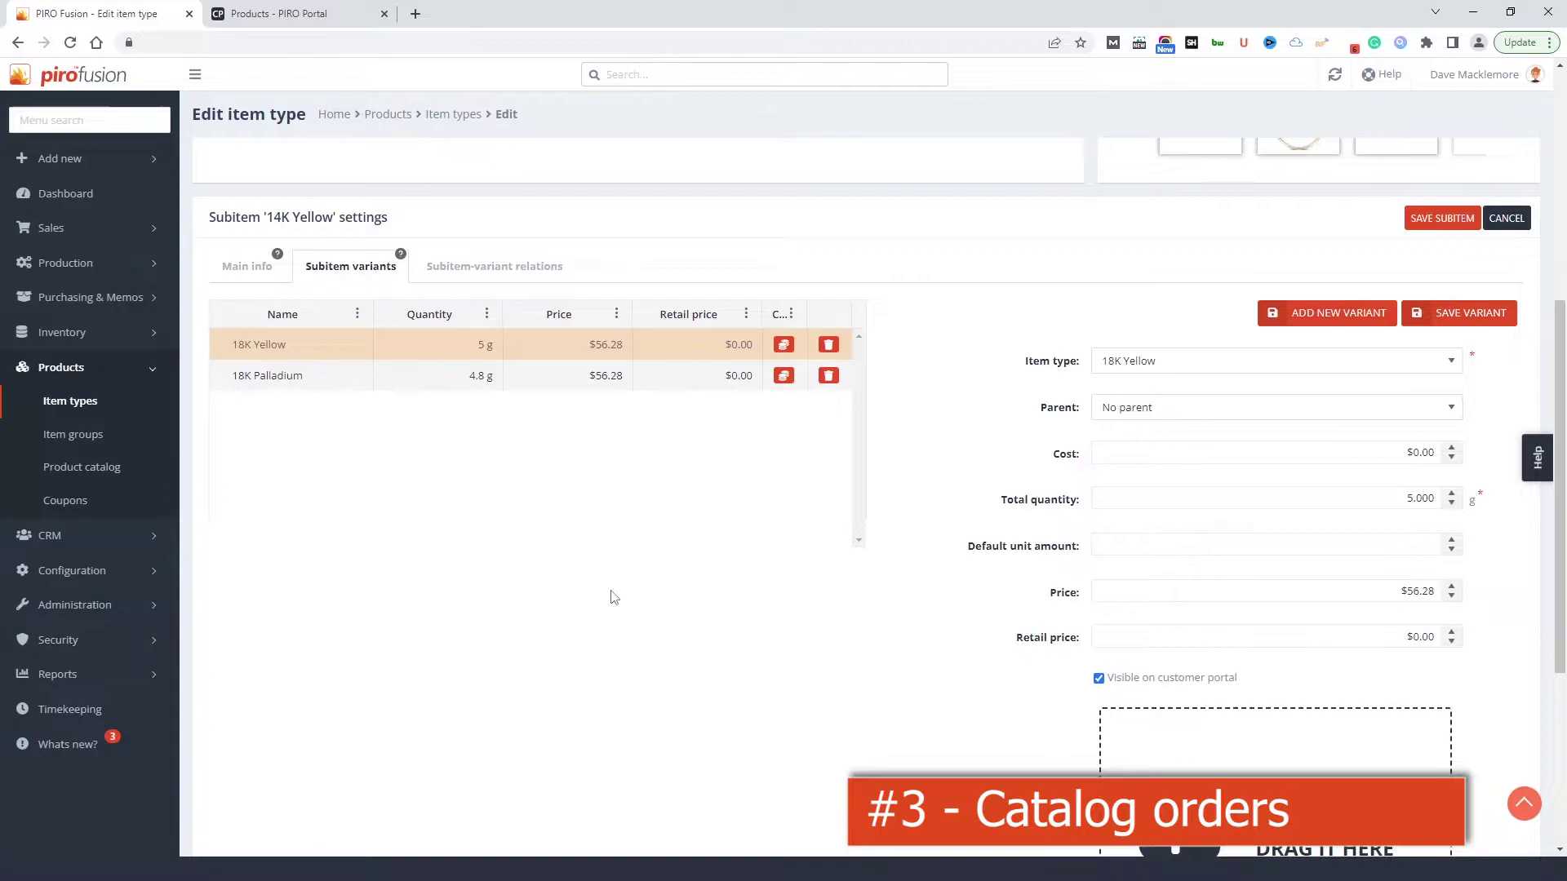
{"action": "scroll", "coordinate": [608, 594], "scroll_direction": "up", "scroll_amount": 4}
Step: Check the Round lab grown subitem and its Princess and Round diamond variants for portal visibility
{"action": "left_click", "coordinate": [361, 271]}
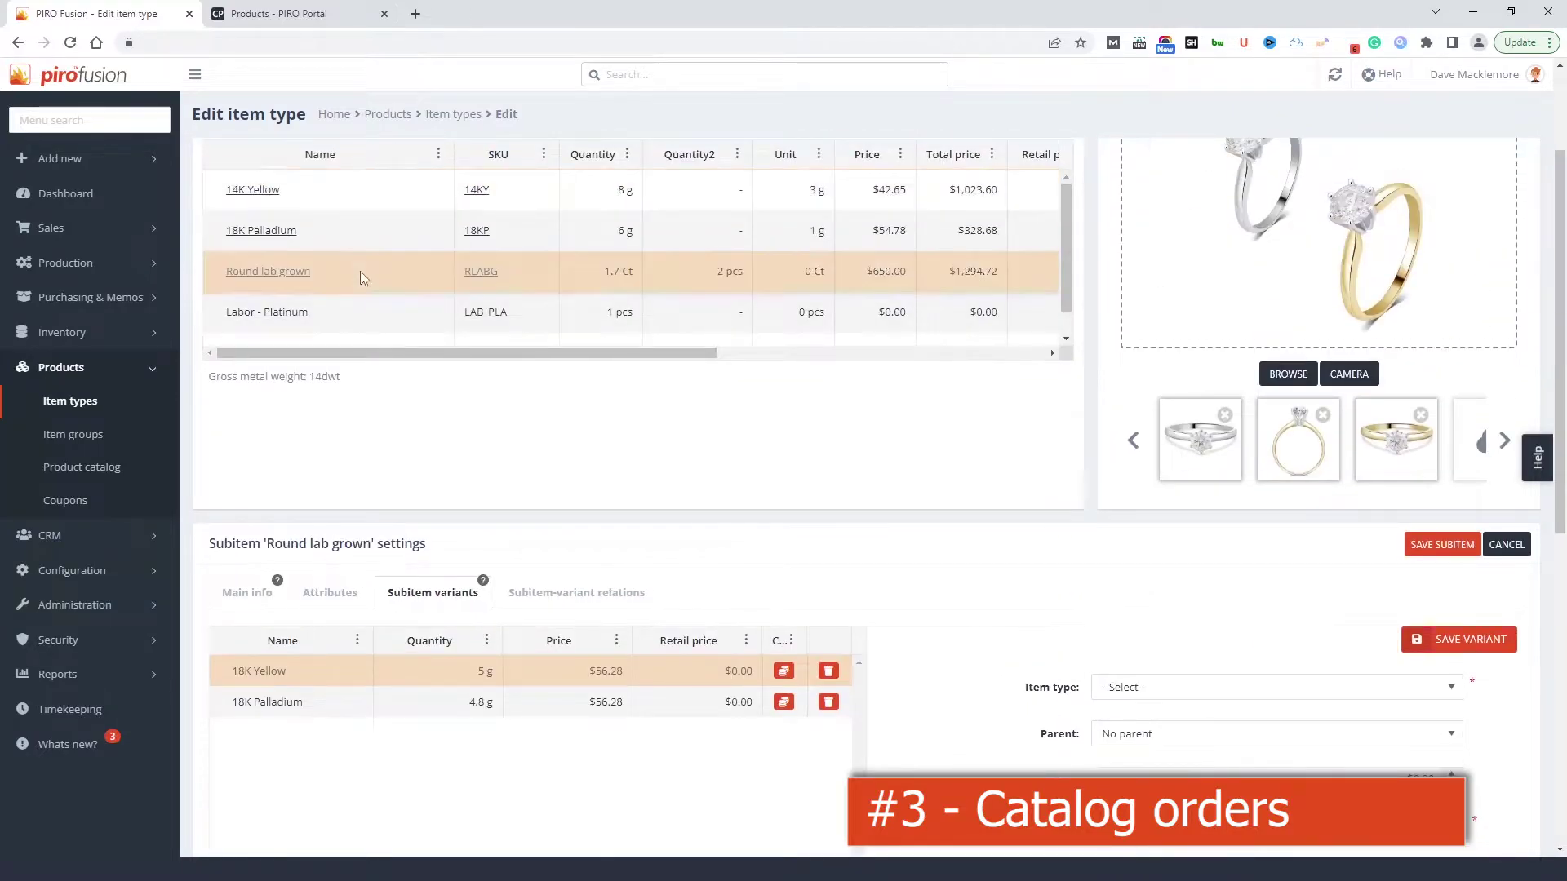
{"action": "left_click", "coordinate": [248, 593]}
{"action": "scroll", "coordinate": [413, 749], "scroll_direction": "down", "scroll_amount": 3}
{"action": "left_click_drag", "start_coordinate": [413, 749], "coordinate": [285, 758]}
{"action": "left_click", "coordinate": [463, 768]}
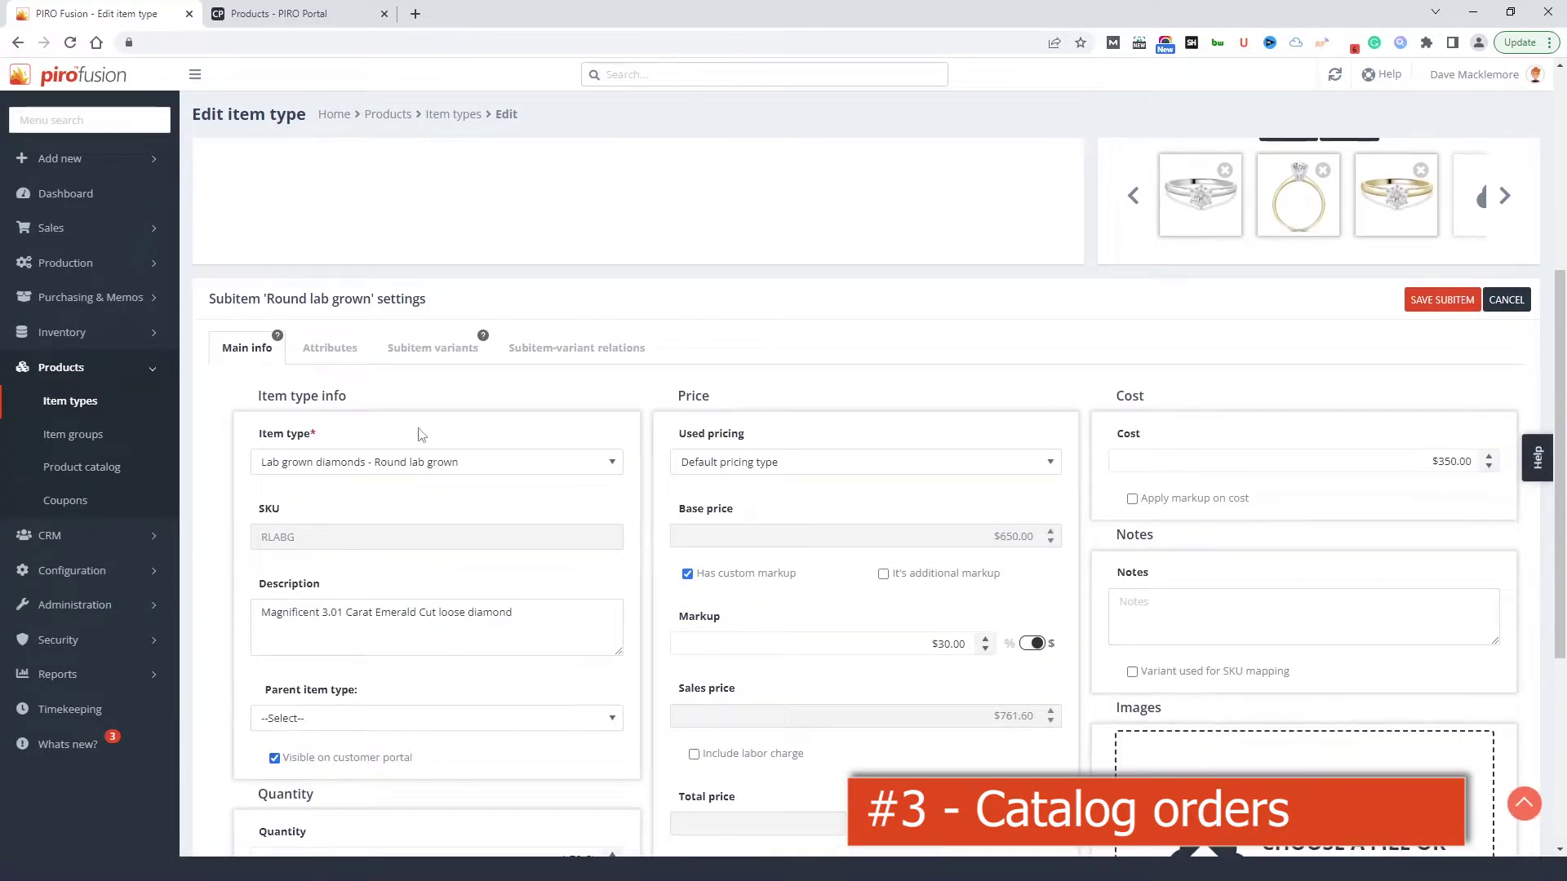
{"action": "left_click", "coordinate": [432, 348]}
{"action": "left_click", "coordinate": [341, 439]}
{"action": "left_click_drag", "start_coordinate": [1240, 728], "coordinate": [1099, 715]}
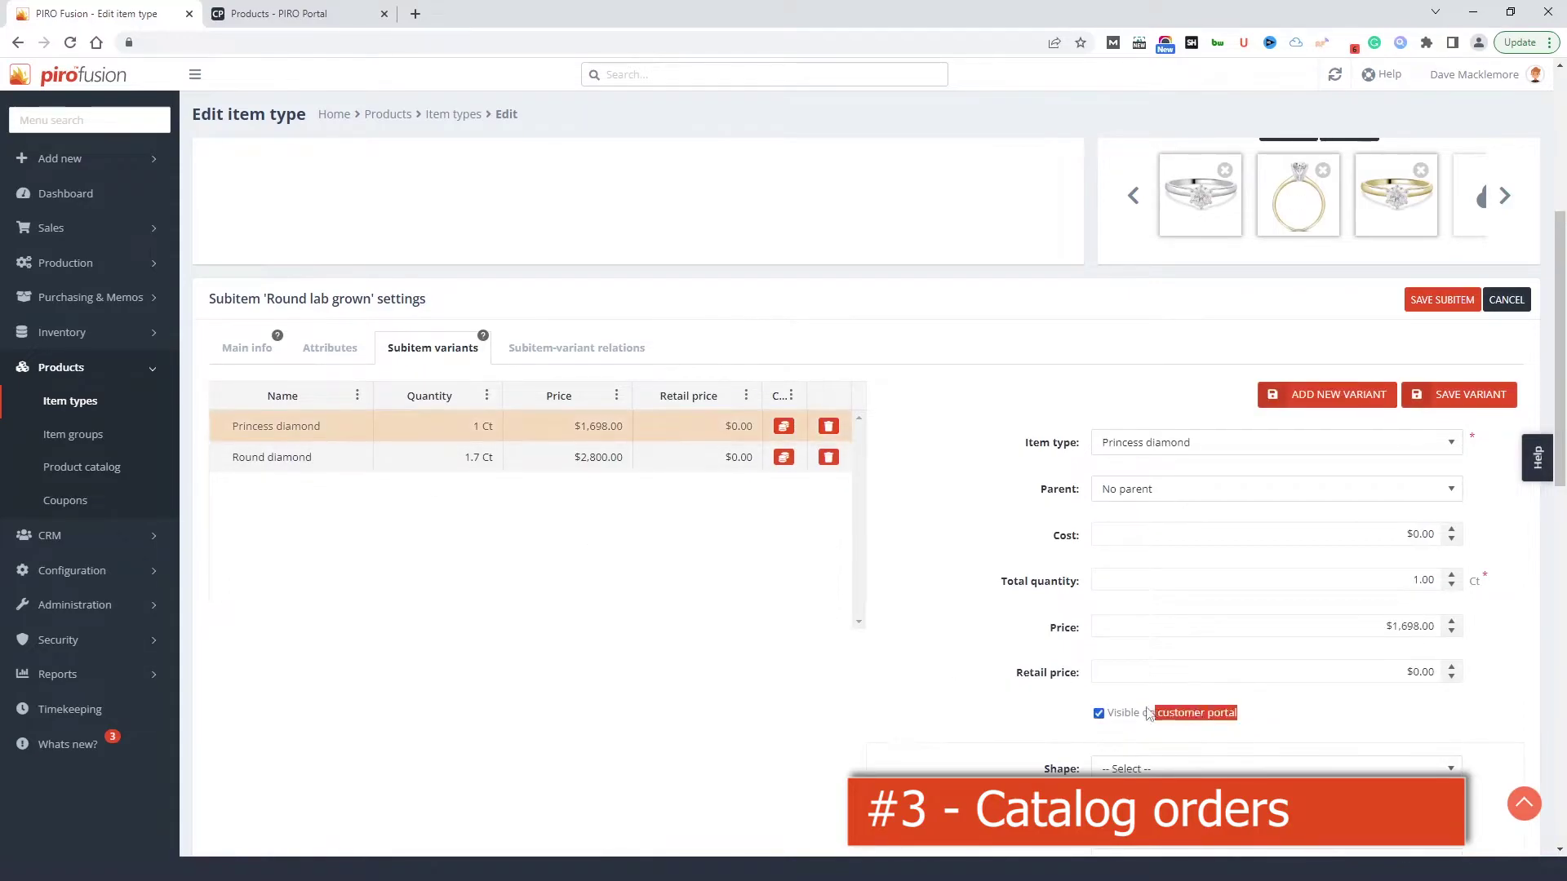
{"action": "left_click", "coordinate": [390, 462]}
{"action": "scroll", "coordinate": [390, 462], "scroll_direction": "up", "scroll_amount": 5}
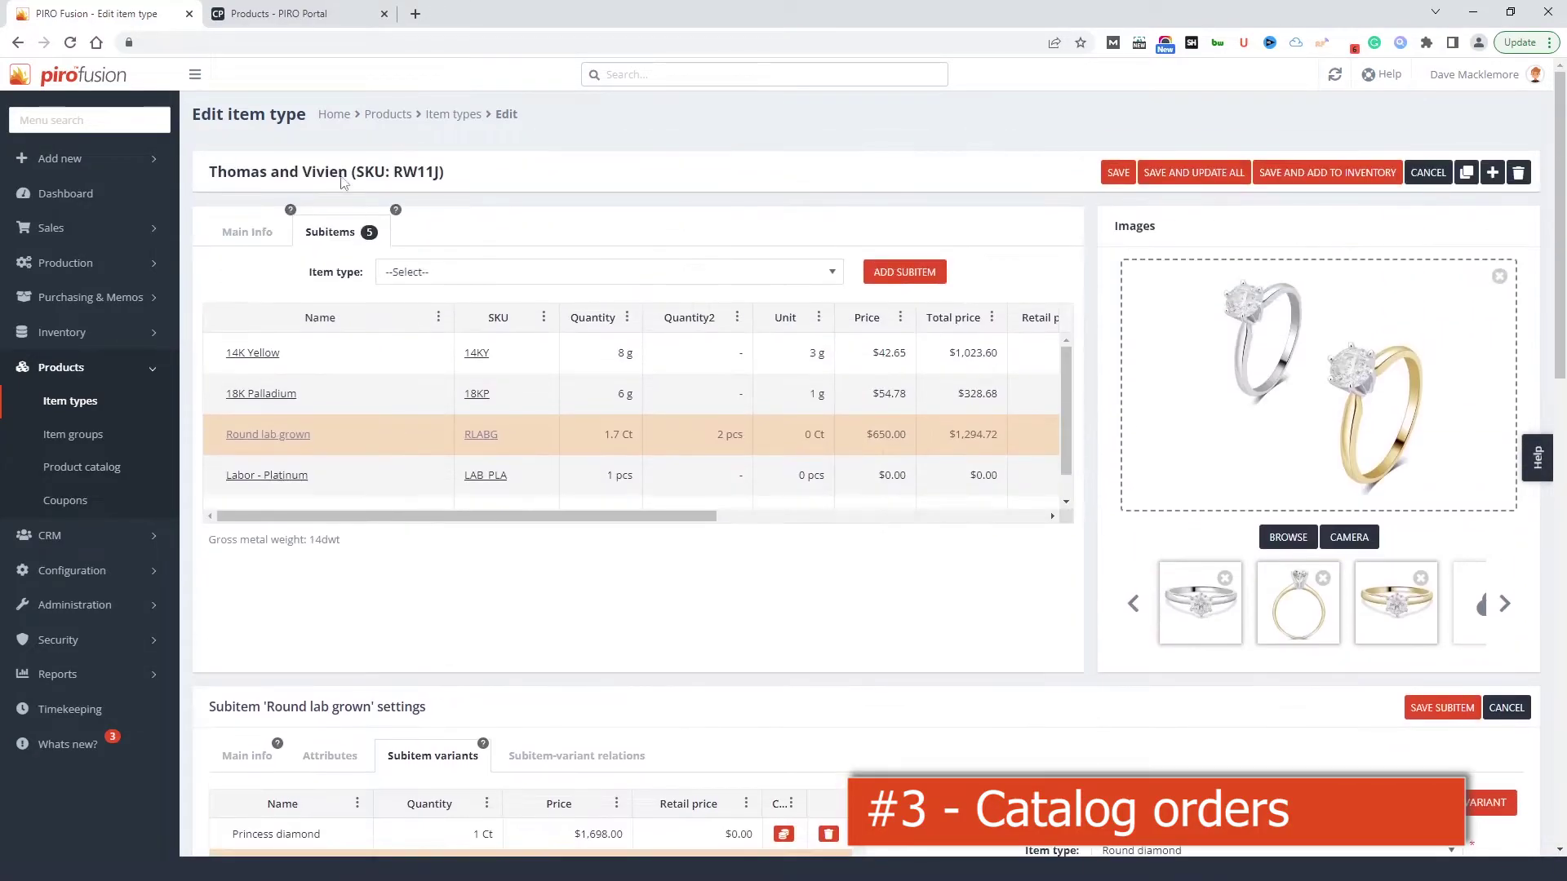
{"action": "left_click", "coordinate": [300, 20]}
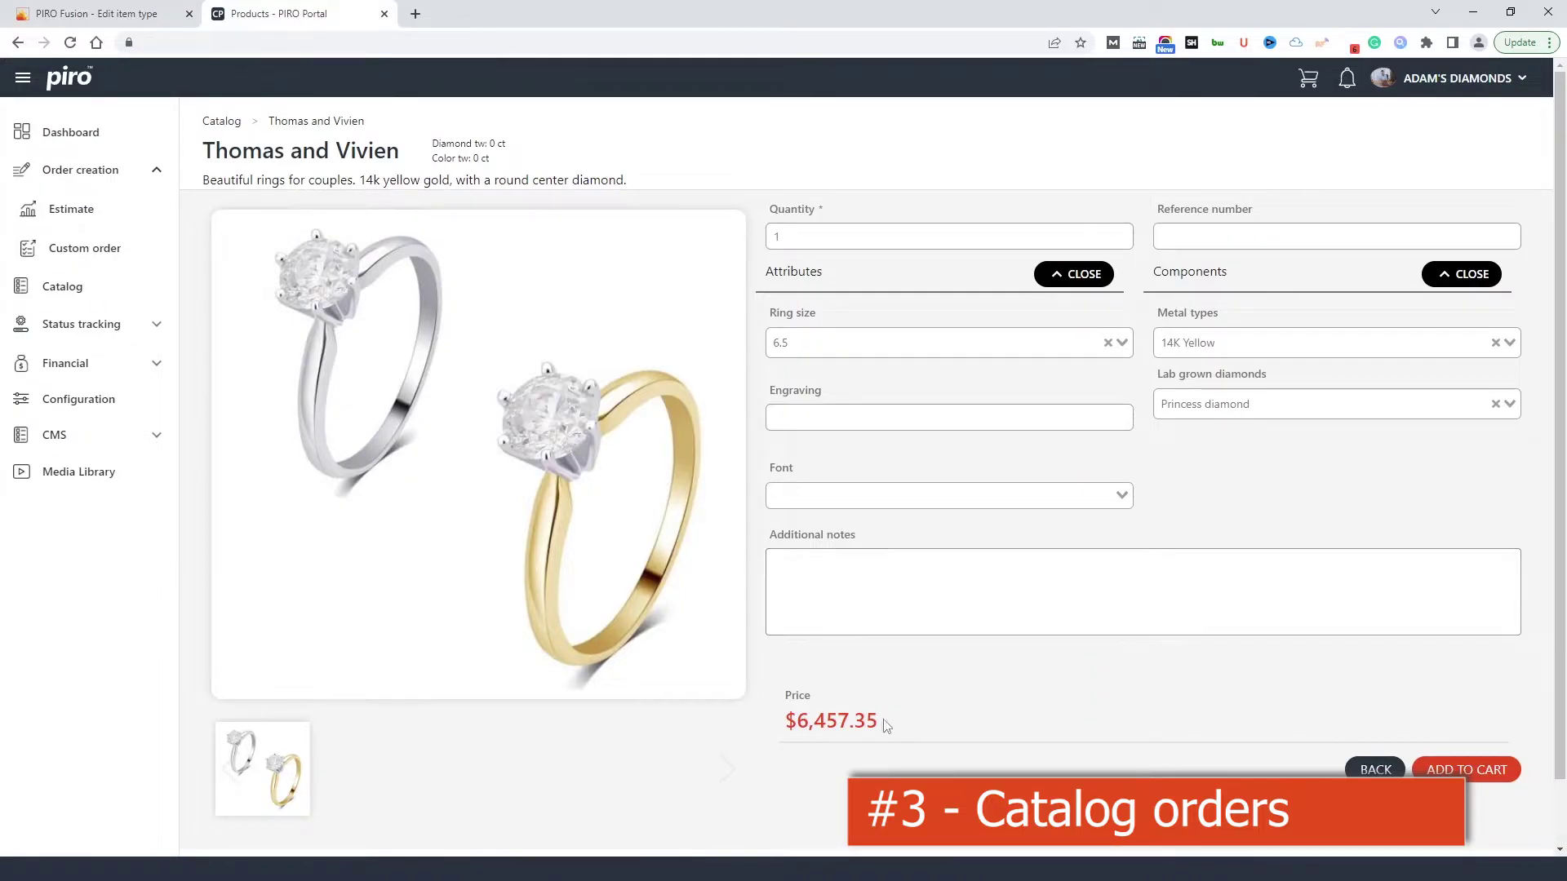
Step: Swap the Princess diamond for Round lab grown, dropping the price from $6,457.35 to $4,060.35
{"action": "left_click_drag", "start_coordinate": [889, 724], "coordinate": [783, 725]}
{"action": "left_click", "coordinate": [910, 718]}
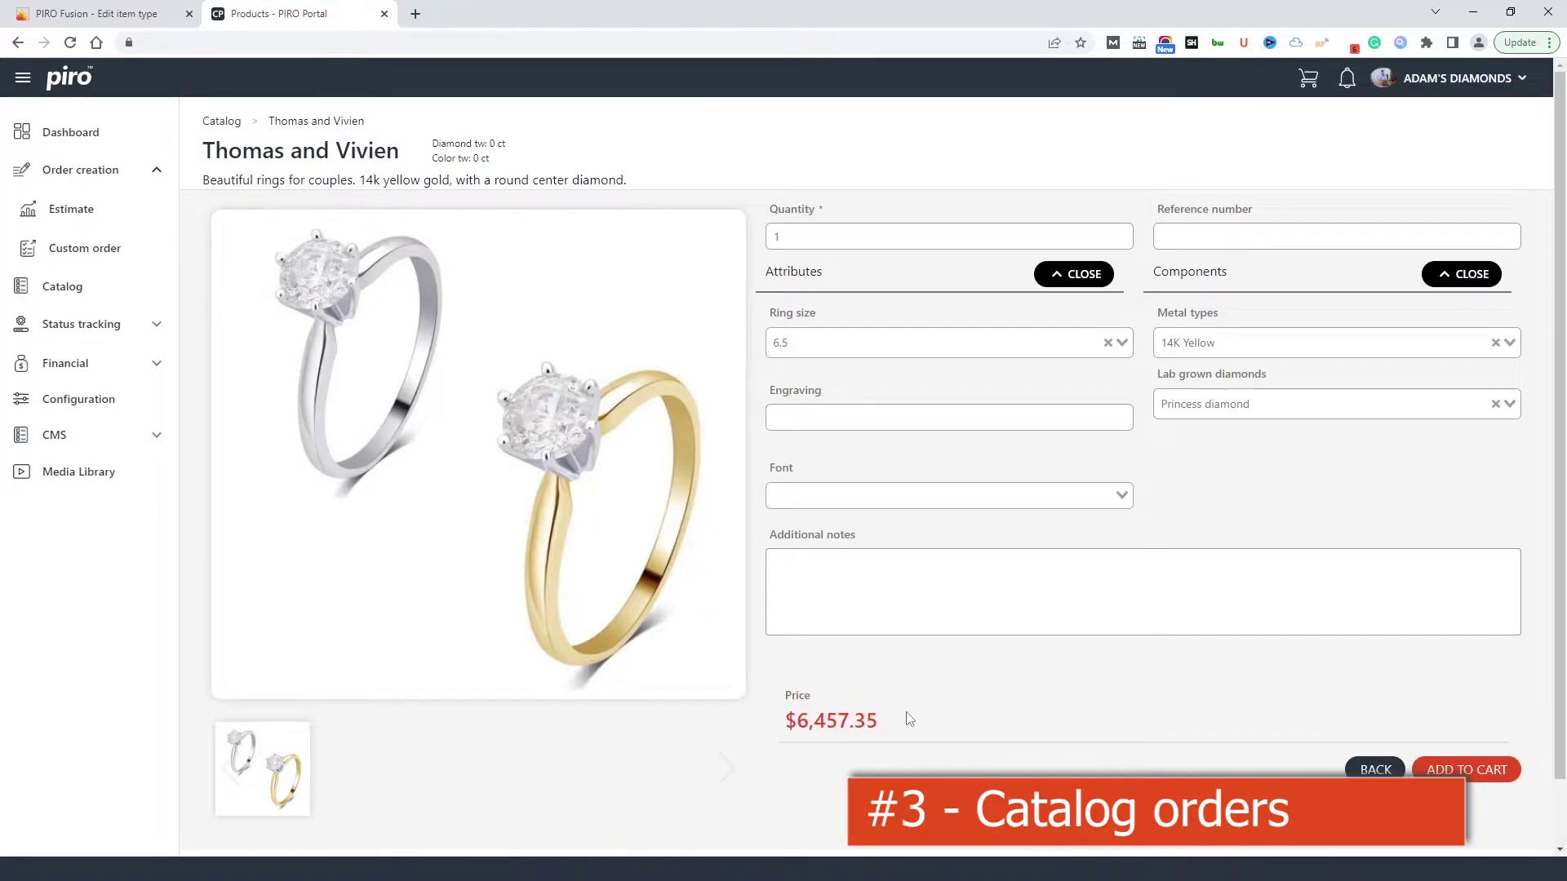
{"action": "left_click", "coordinate": [1209, 404]}
{"action": "left_click", "coordinate": [1200, 434]}
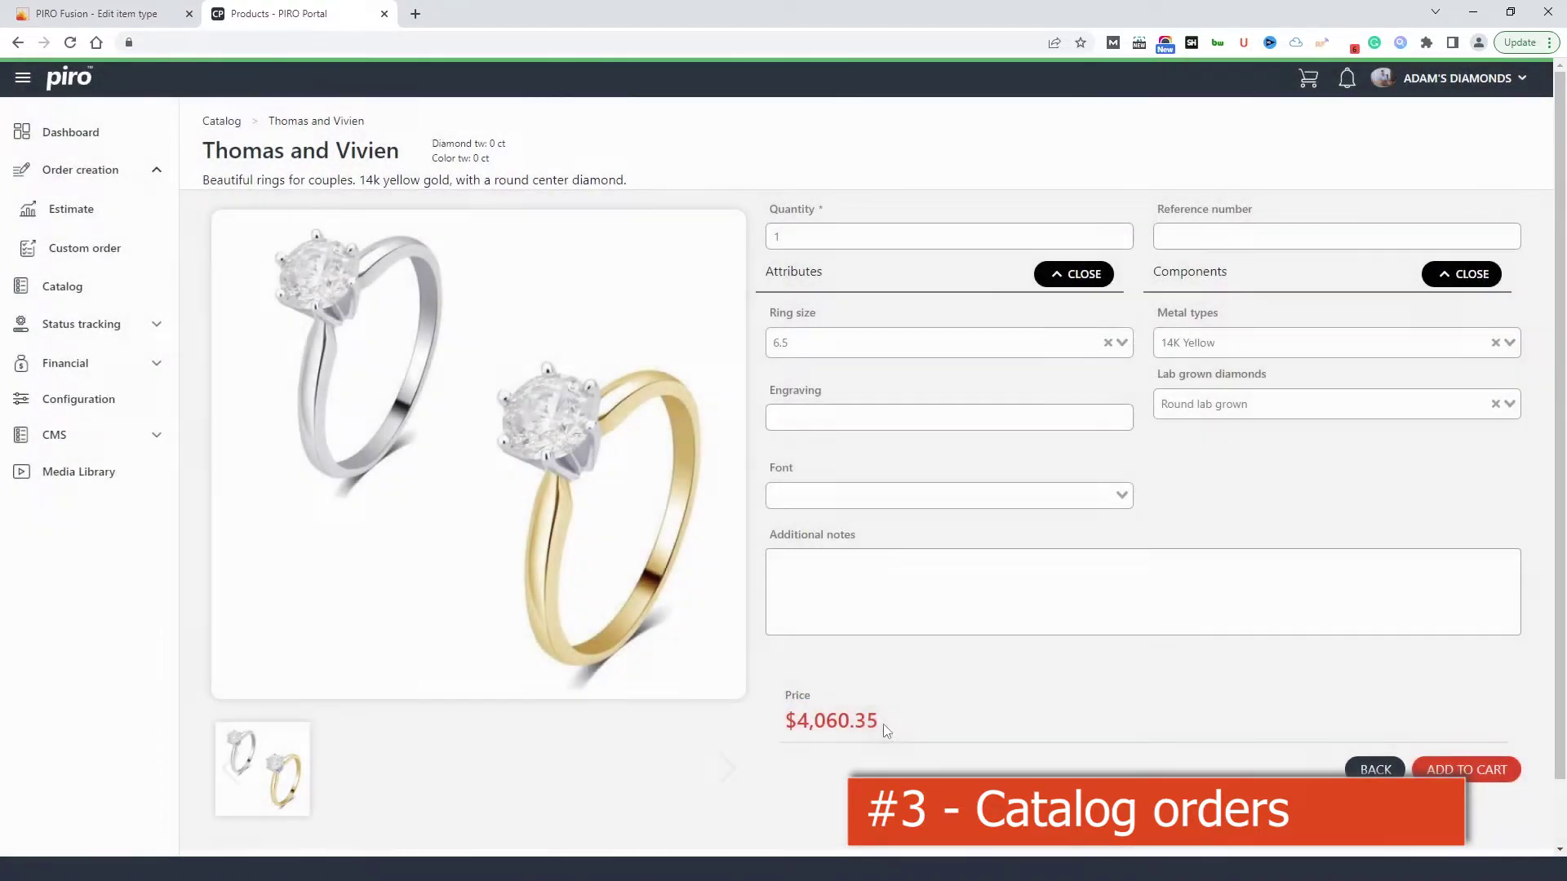
{"action": "left_click_drag", "start_coordinate": [883, 723], "coordinate": [809, 723]}
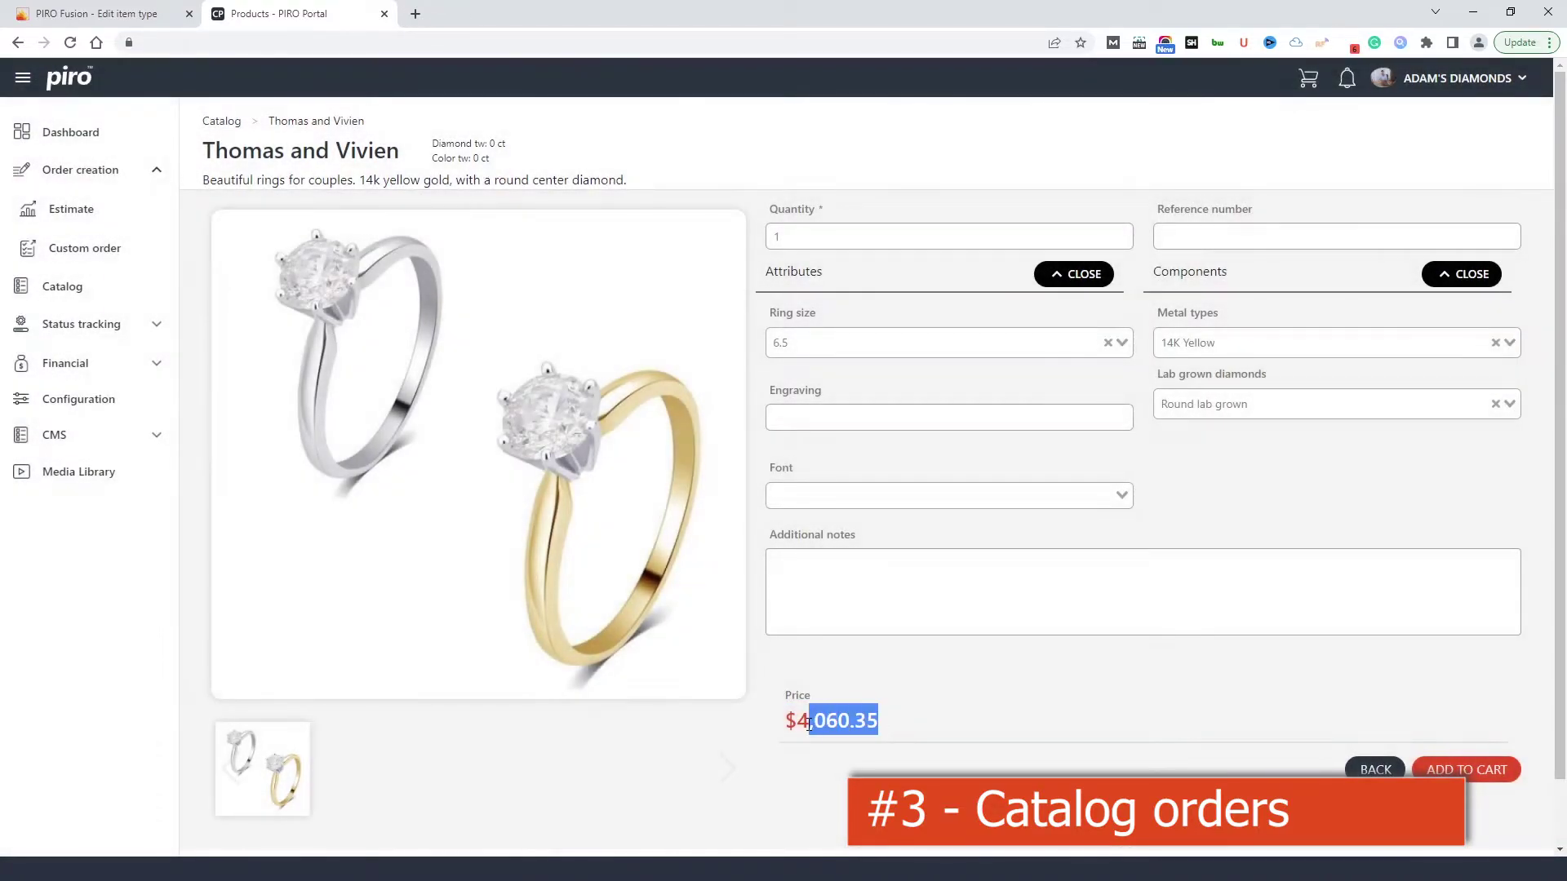
{"action": "left_click", "coordinate": [840, 728]}
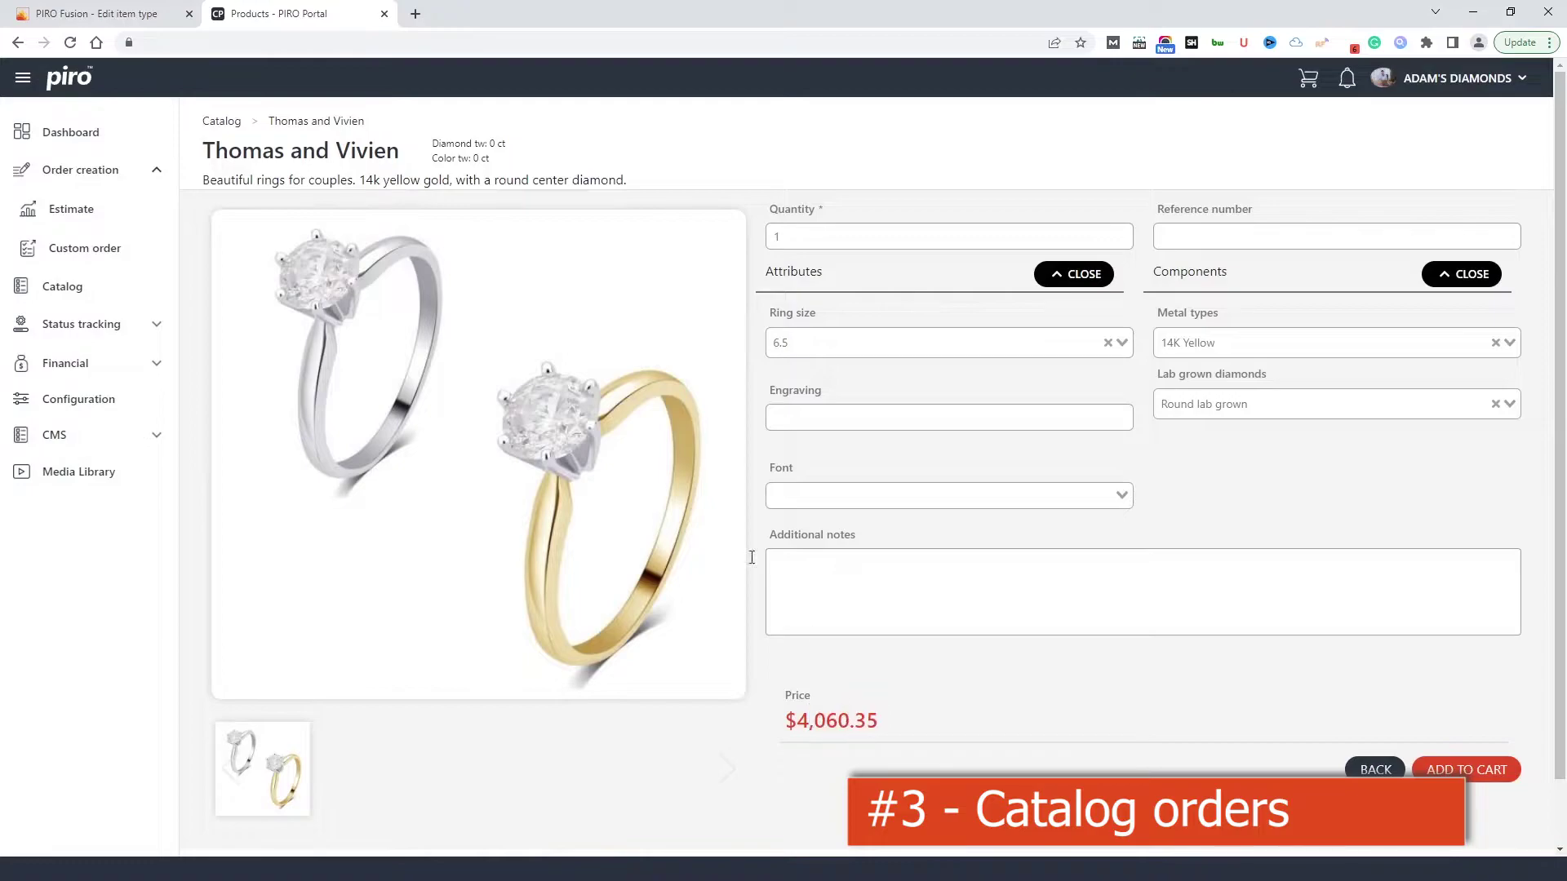
{"action": "left_click", "coordinate": [114, 14]}
{"action": "scroll", "coordinate": [834, 678], "scroll_direction": "down", "scroll_amount": 4}
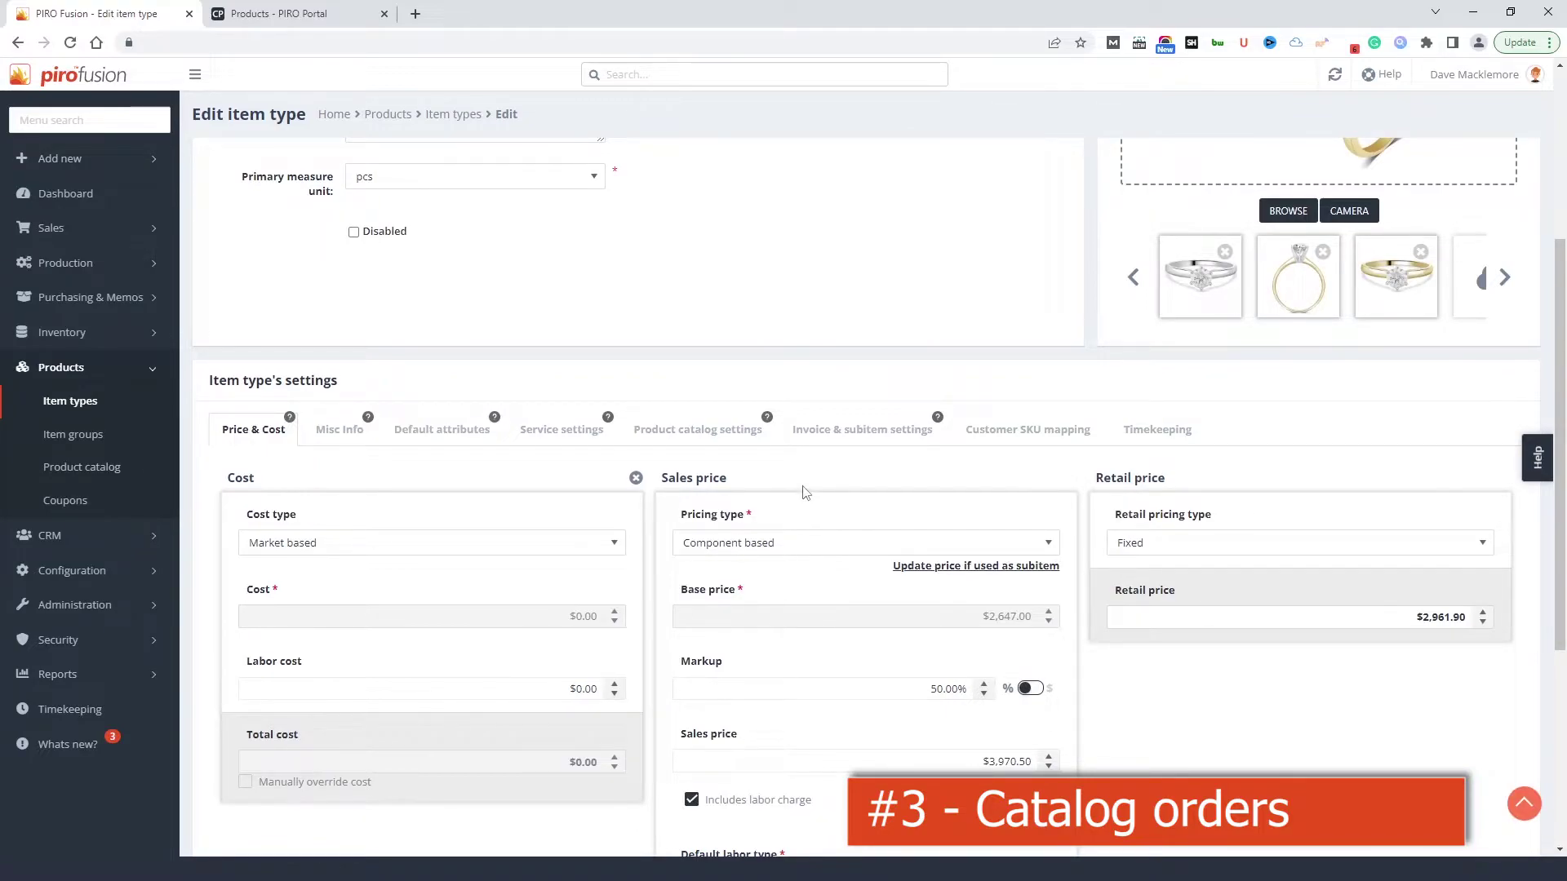
Step: Set the item's Price & Cost pricing type to Attribute based, then expand the portal's Status tracking
{"action": "left_click", "coordinate": [763, 545]}
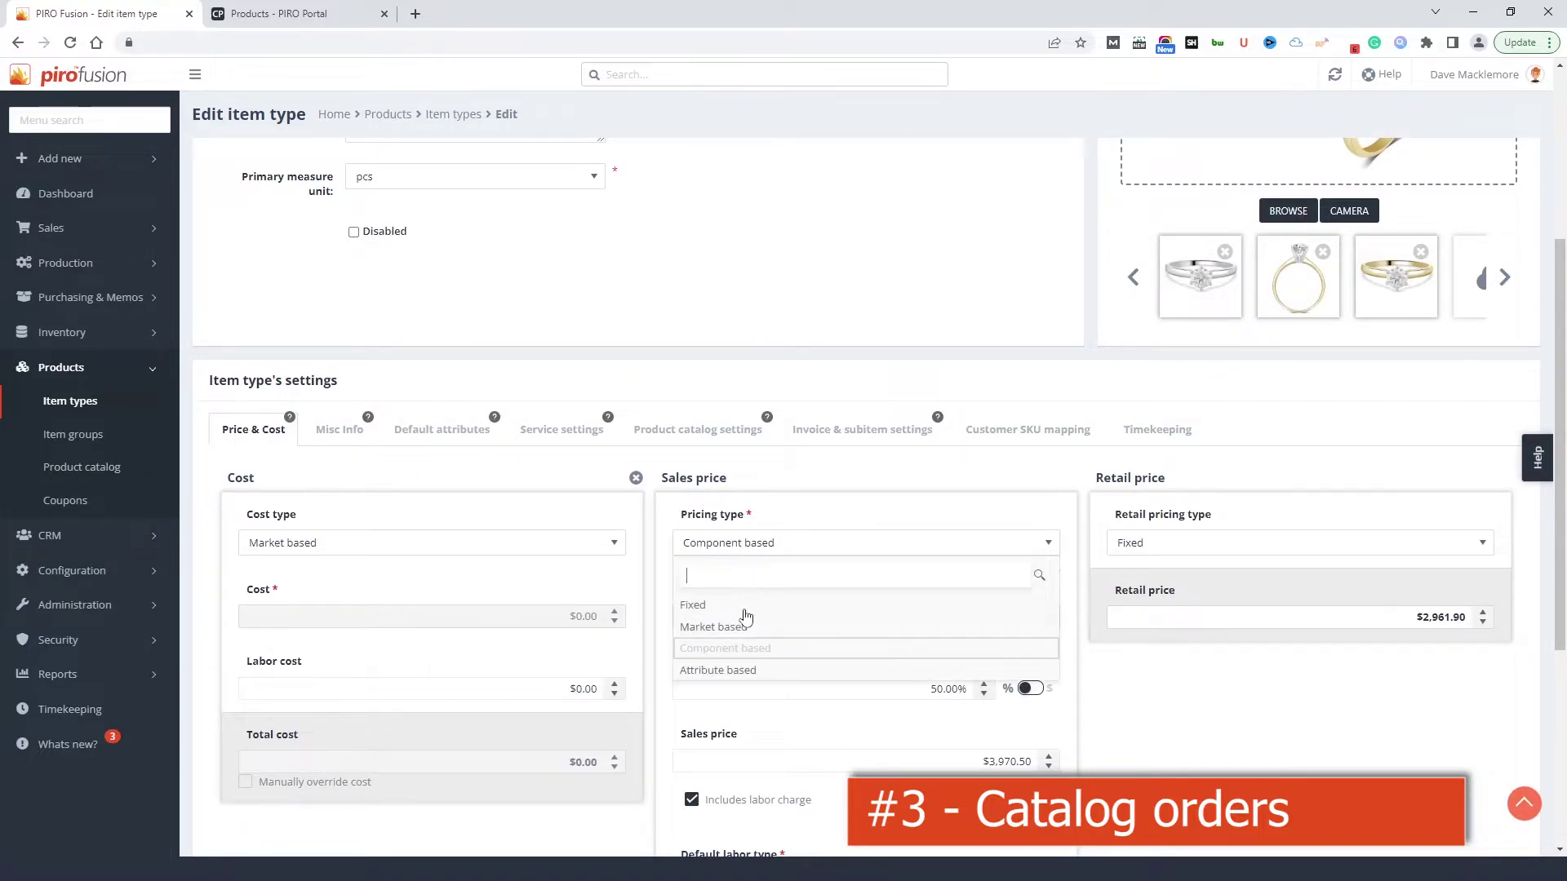
{"action": "left_click", "coordinate": [713, 671]}
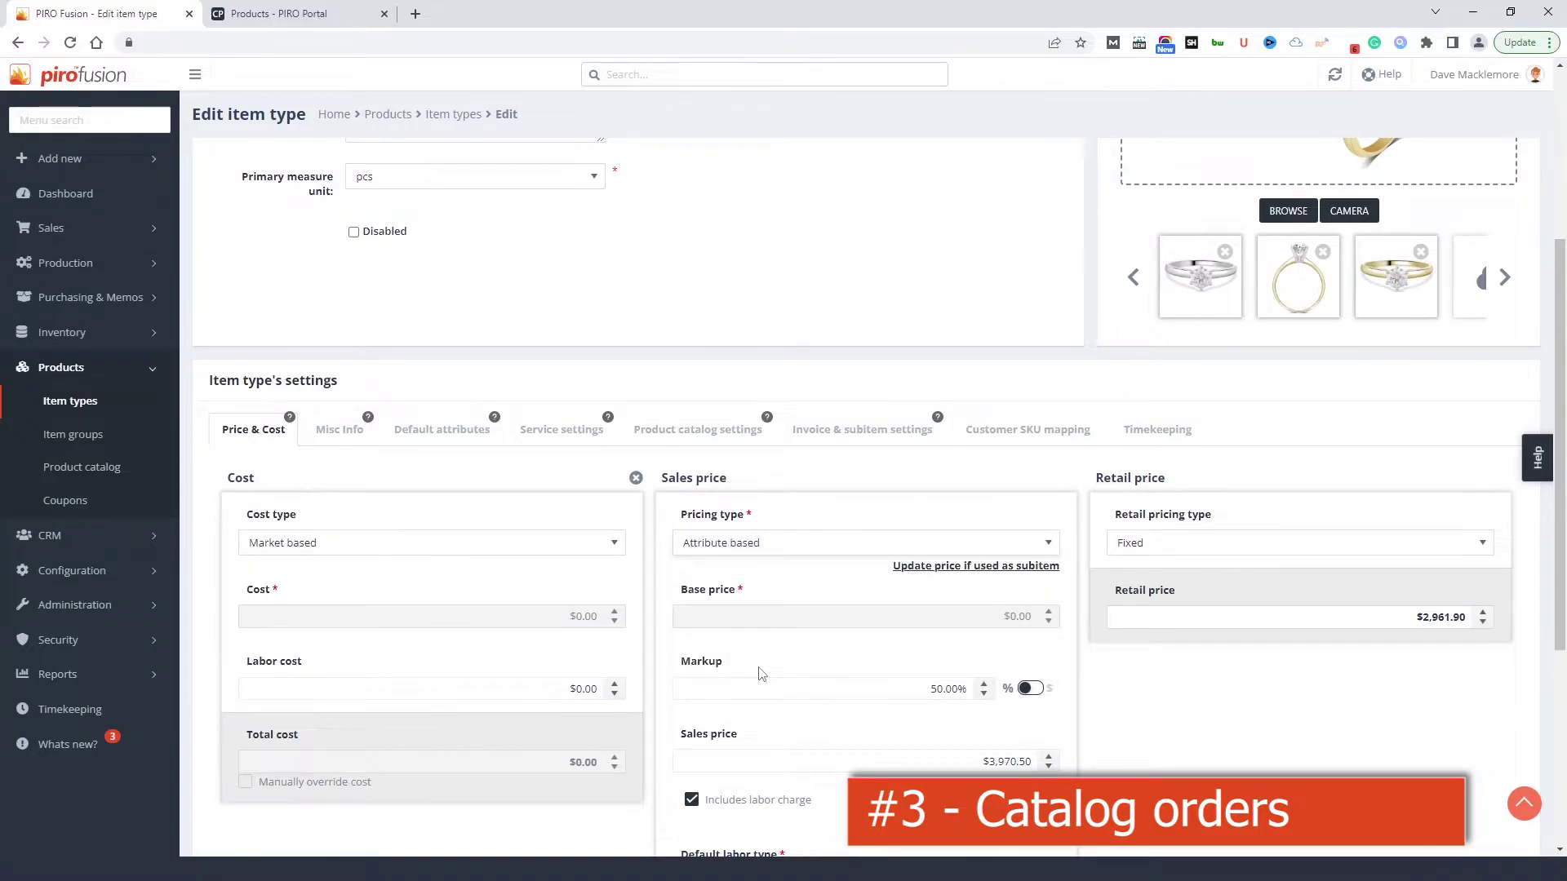
{"action": "left_click", "coordinate": [277, 16]}
{"action": "left_click", "coordinate": [122, 325]}
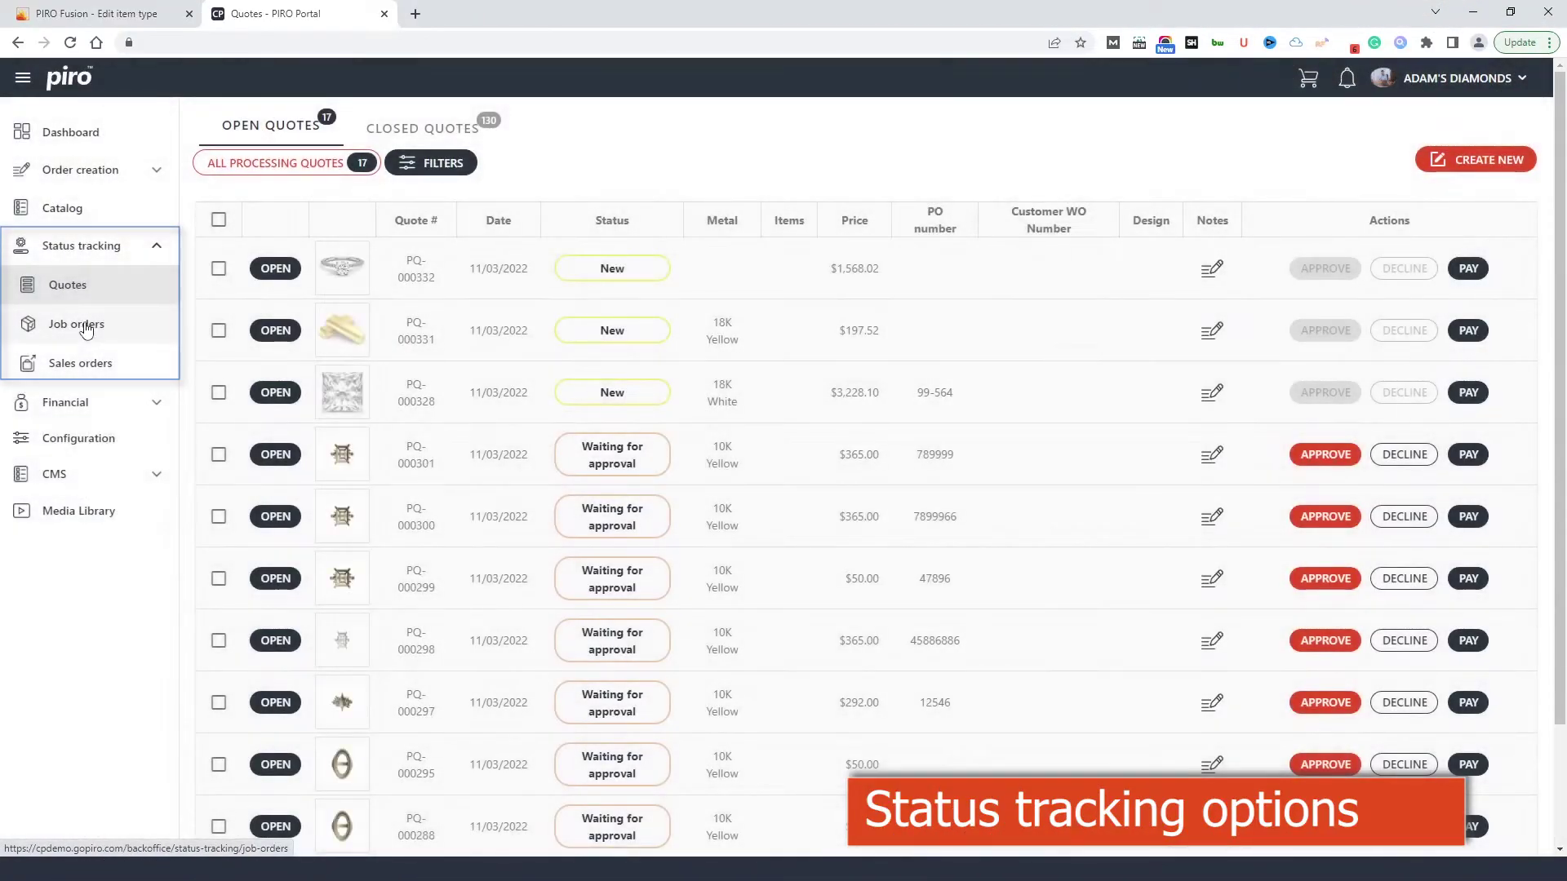
Step: Browse the Job orders and Sales orders pages under Status tracking, ending on Quotes
{"action": "left_click", "coordinate": [88, 326]}
{"action": "left_click", "coordinate": [76, 369]}
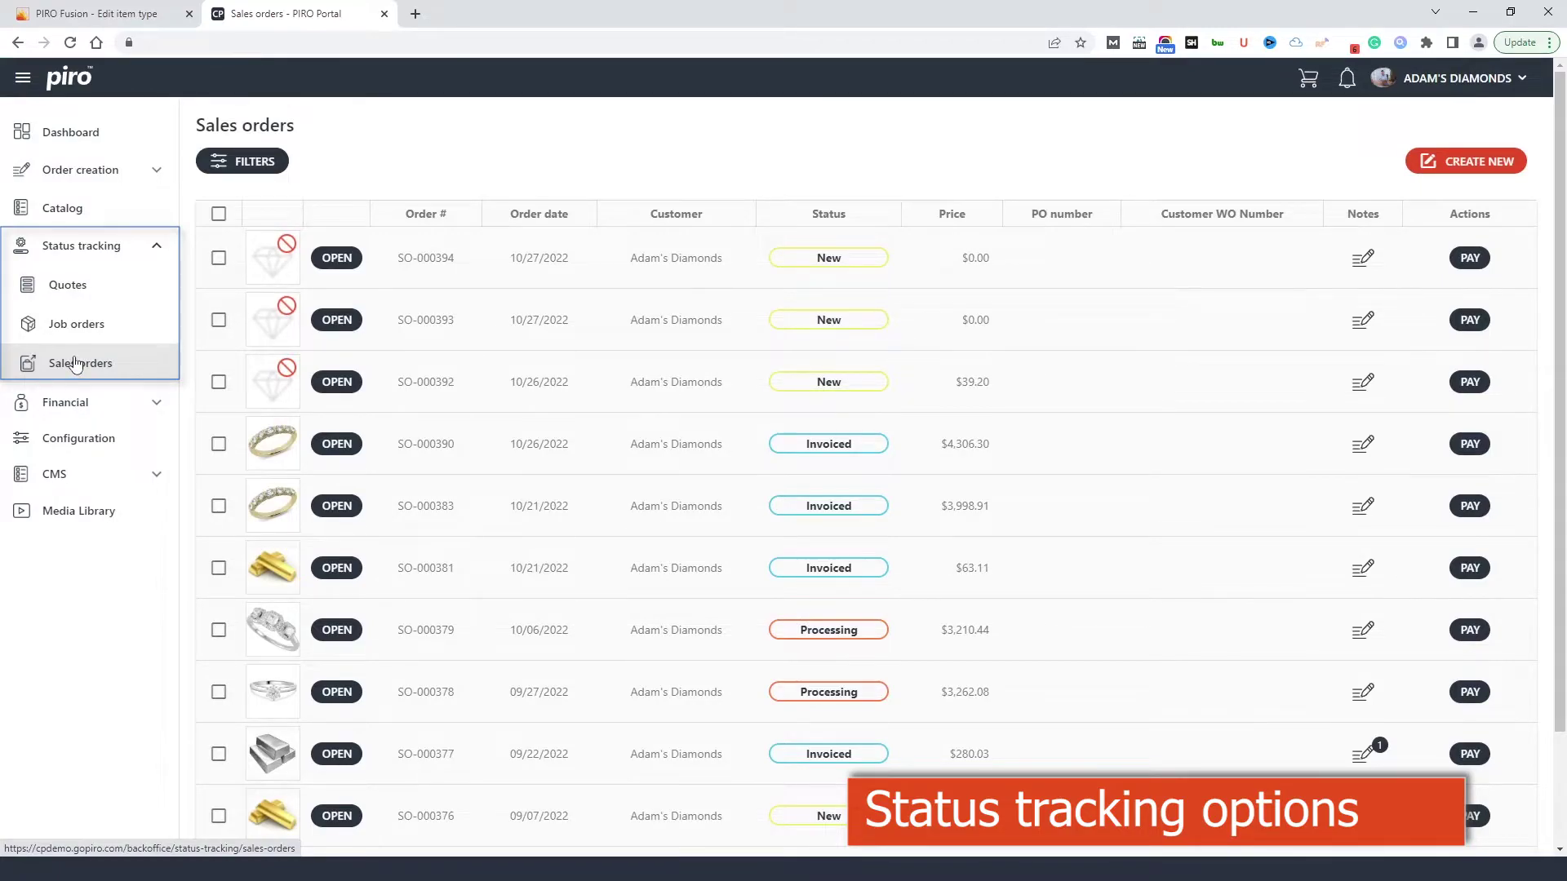
{"action": "left_click", "coordinate": [75, 287]}
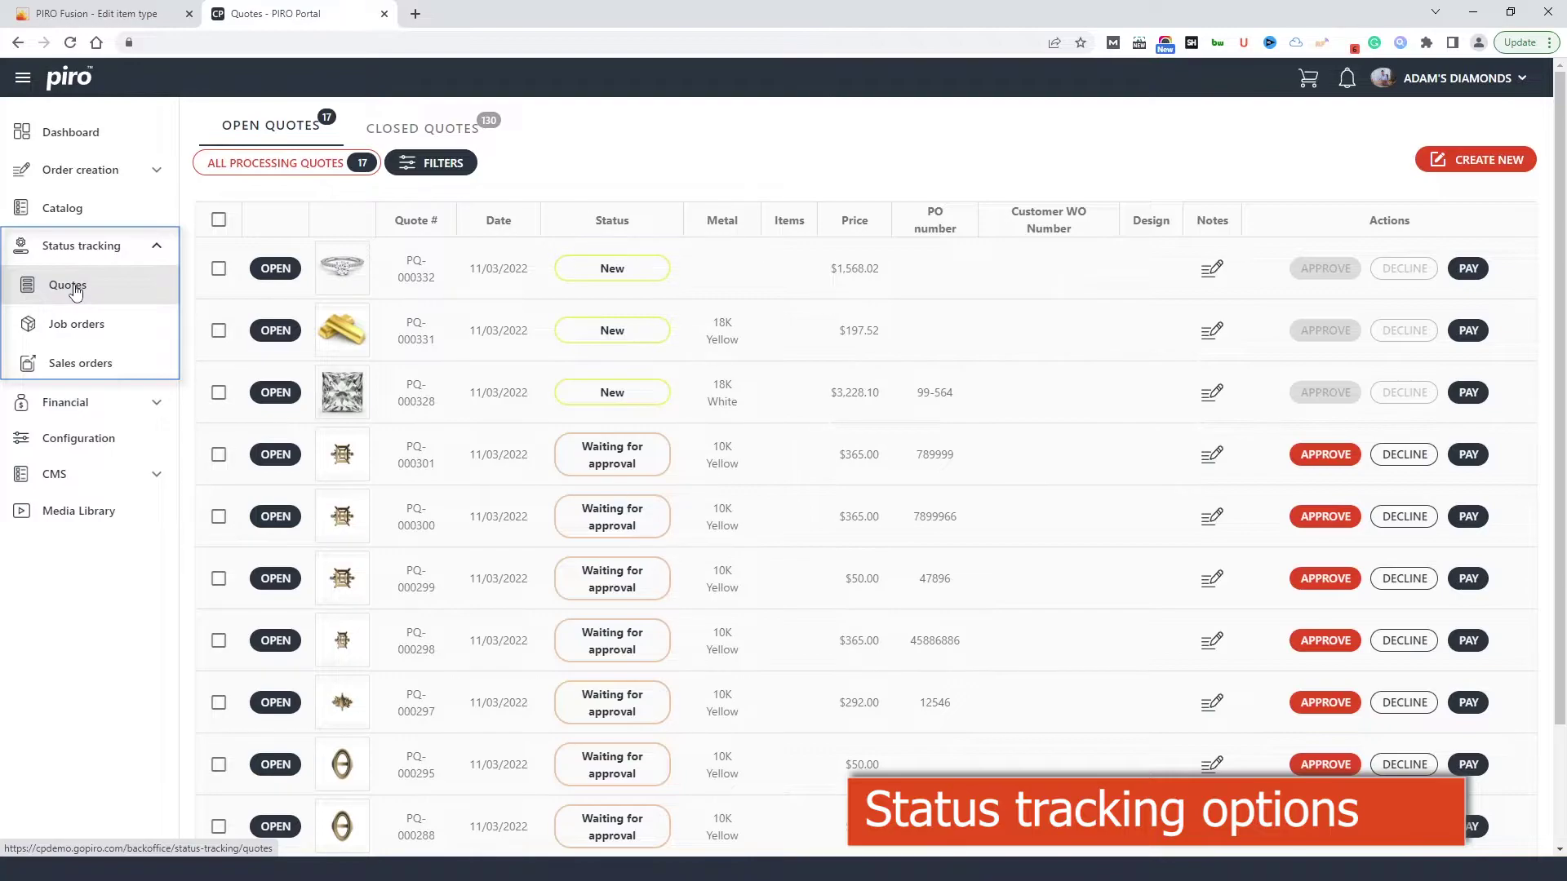
Step: Leave the unsaved item and open price quote PQ-000332's Diamond Ring and Resizing Buffer items
{"action": "left_click", "coordinate": [95, 14]}
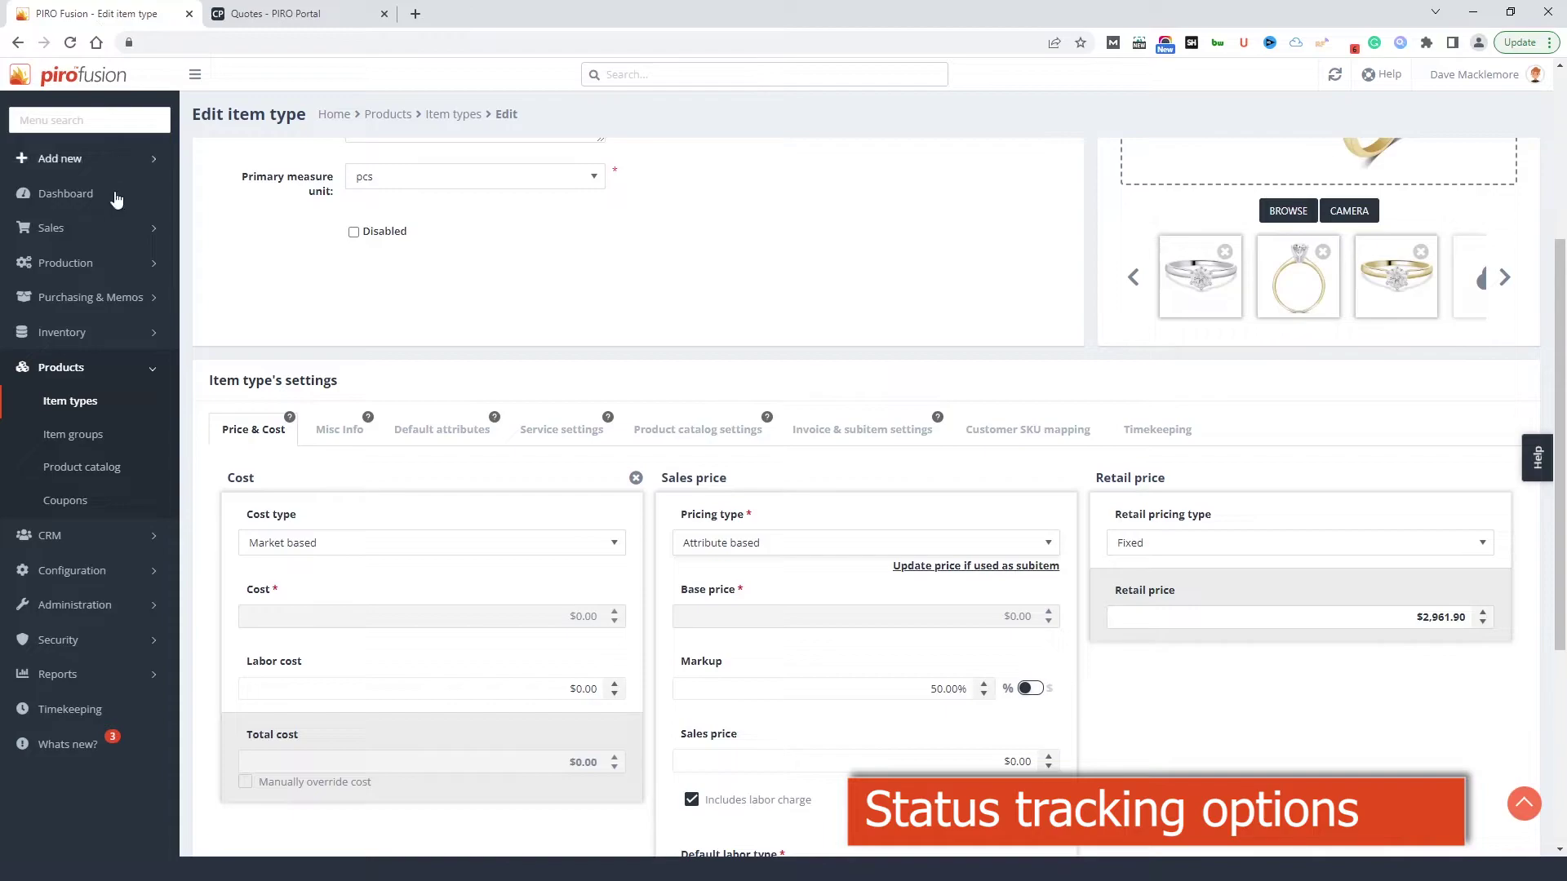
{"action": "left_click", "coordinate": [101, 234]}
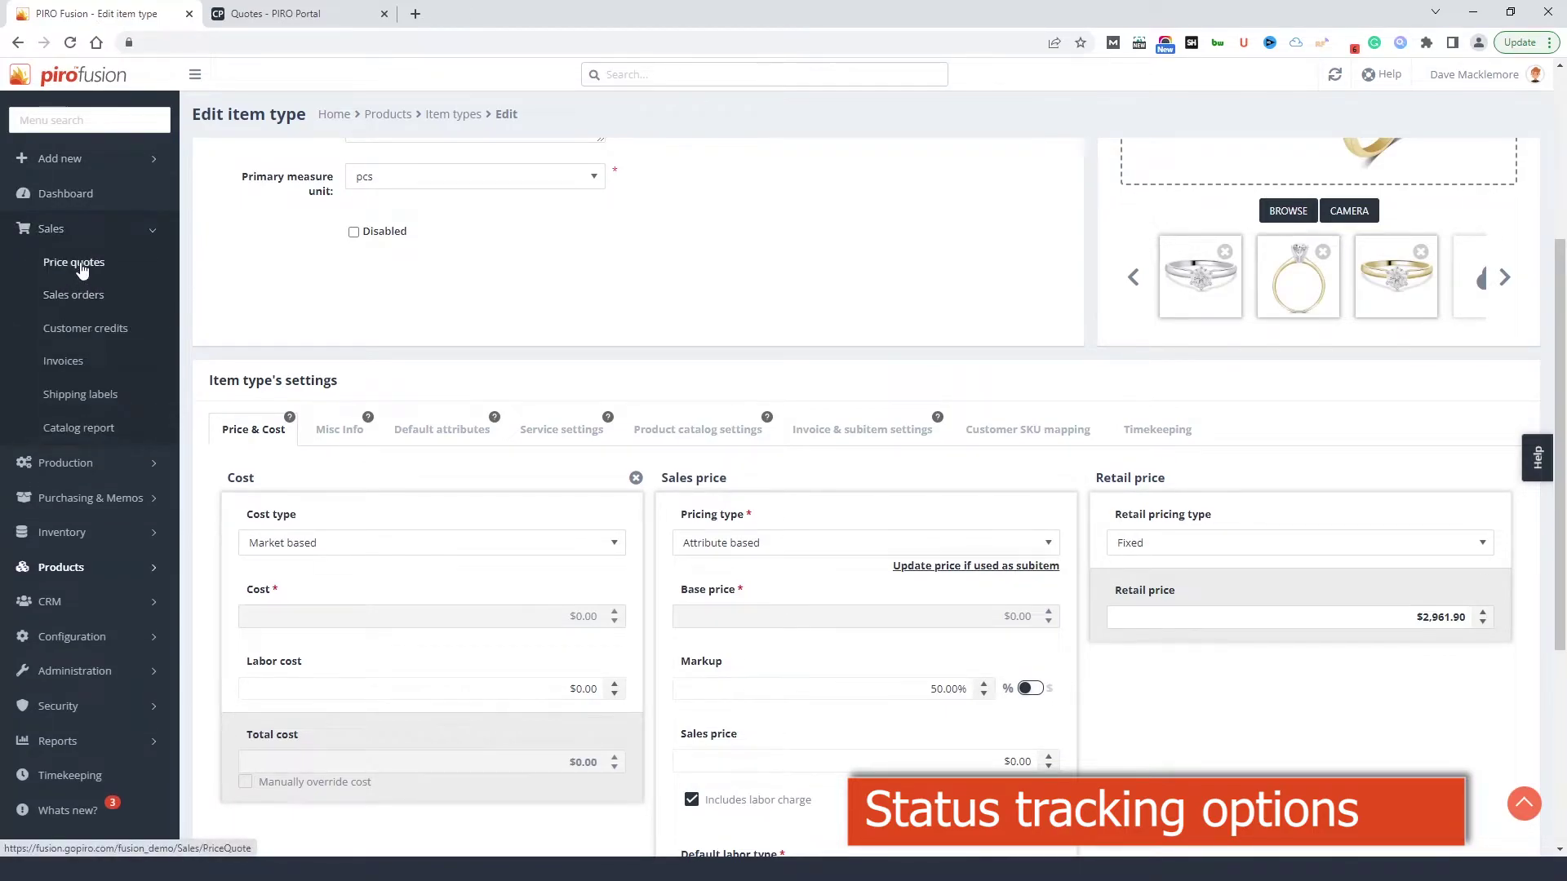
{"action": "left_click", "coordinate": [78, 265]}
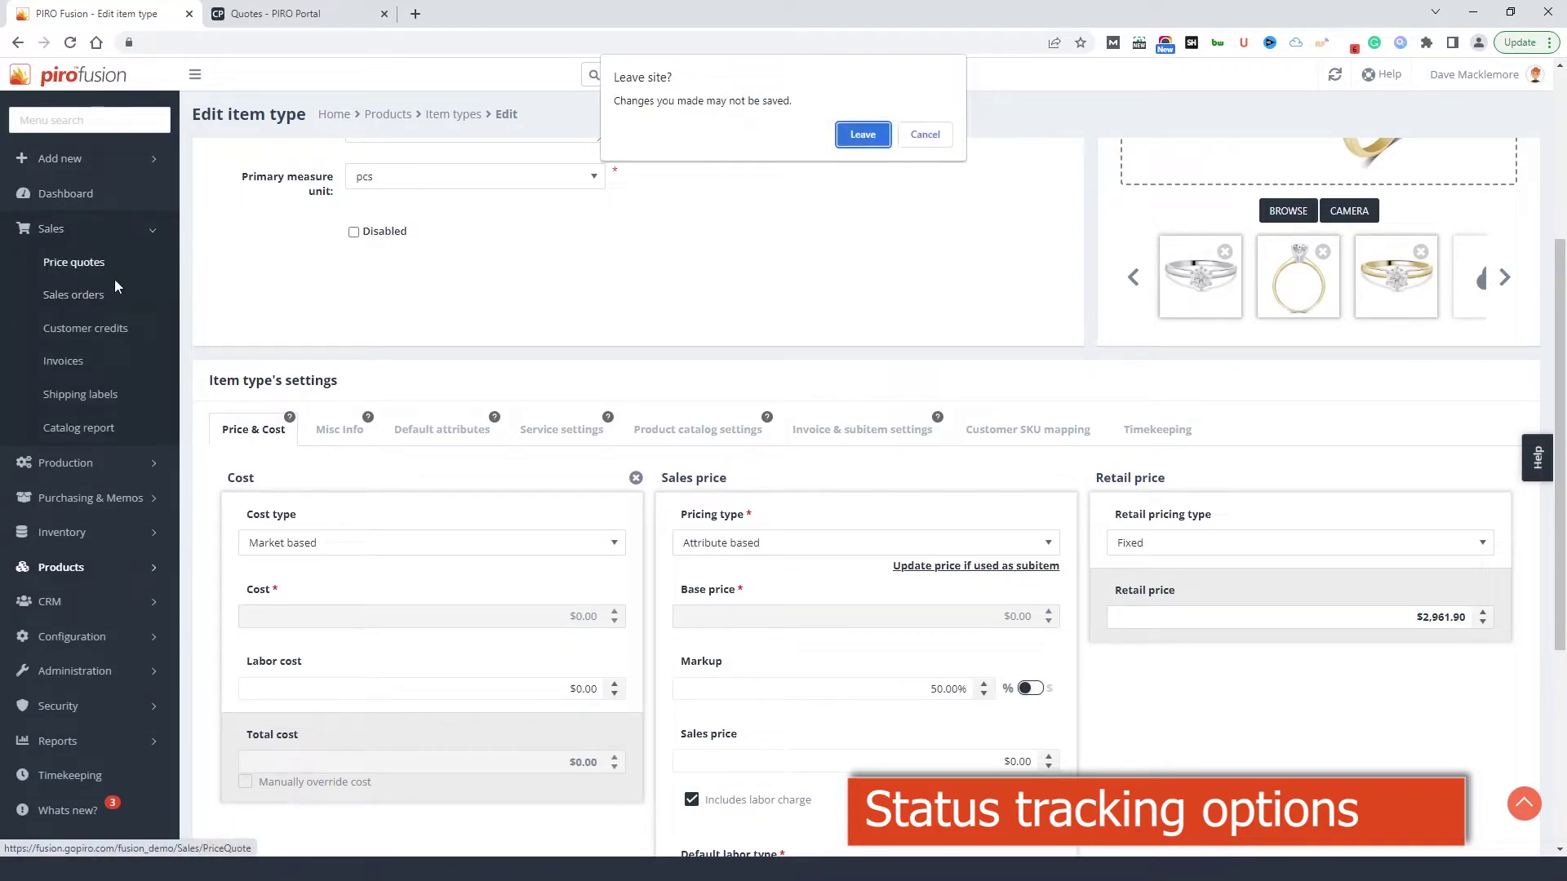
{"action": "left_click", "coordinate": [863, 135]}
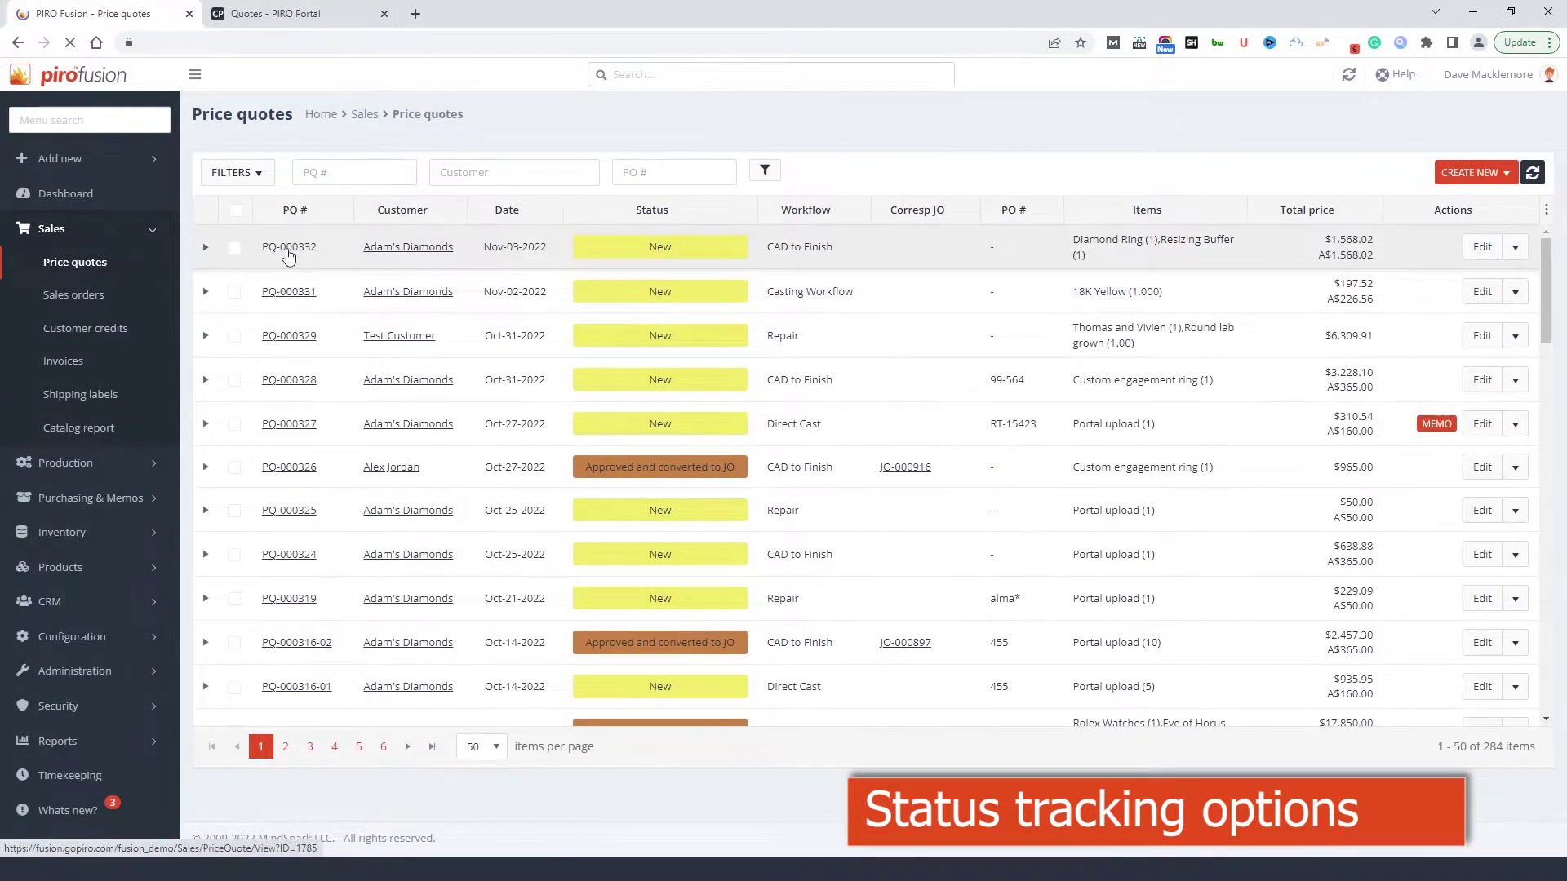
{"action": "left_click", "coordinate": [288, 253]}
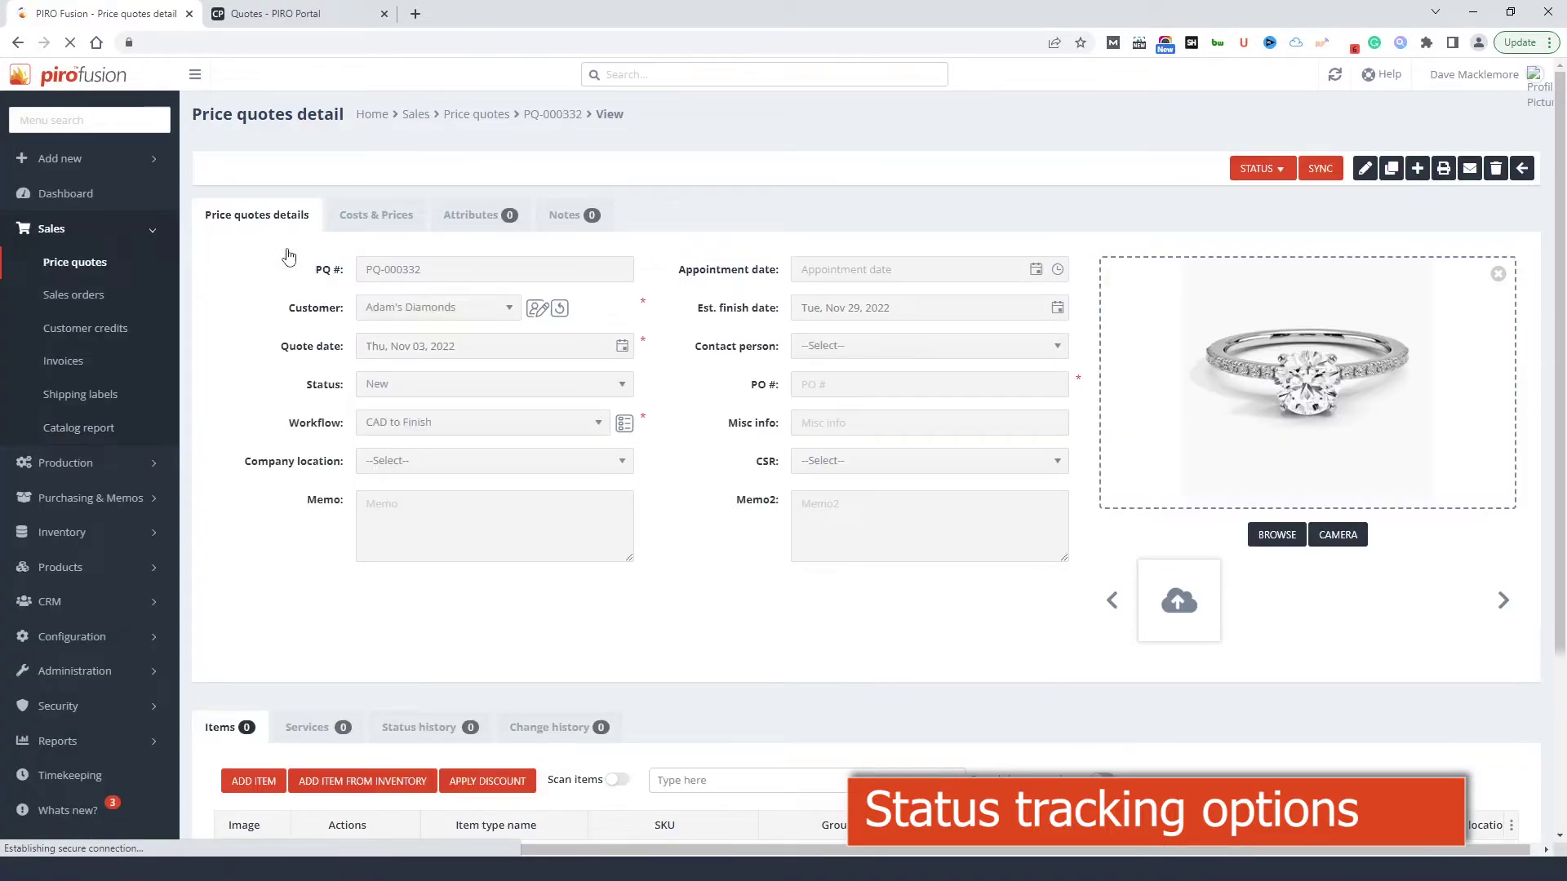
{"action": "scroll", "coordinate": [770, 582], "scroll_direction": "down", "scroll_amount": 3}
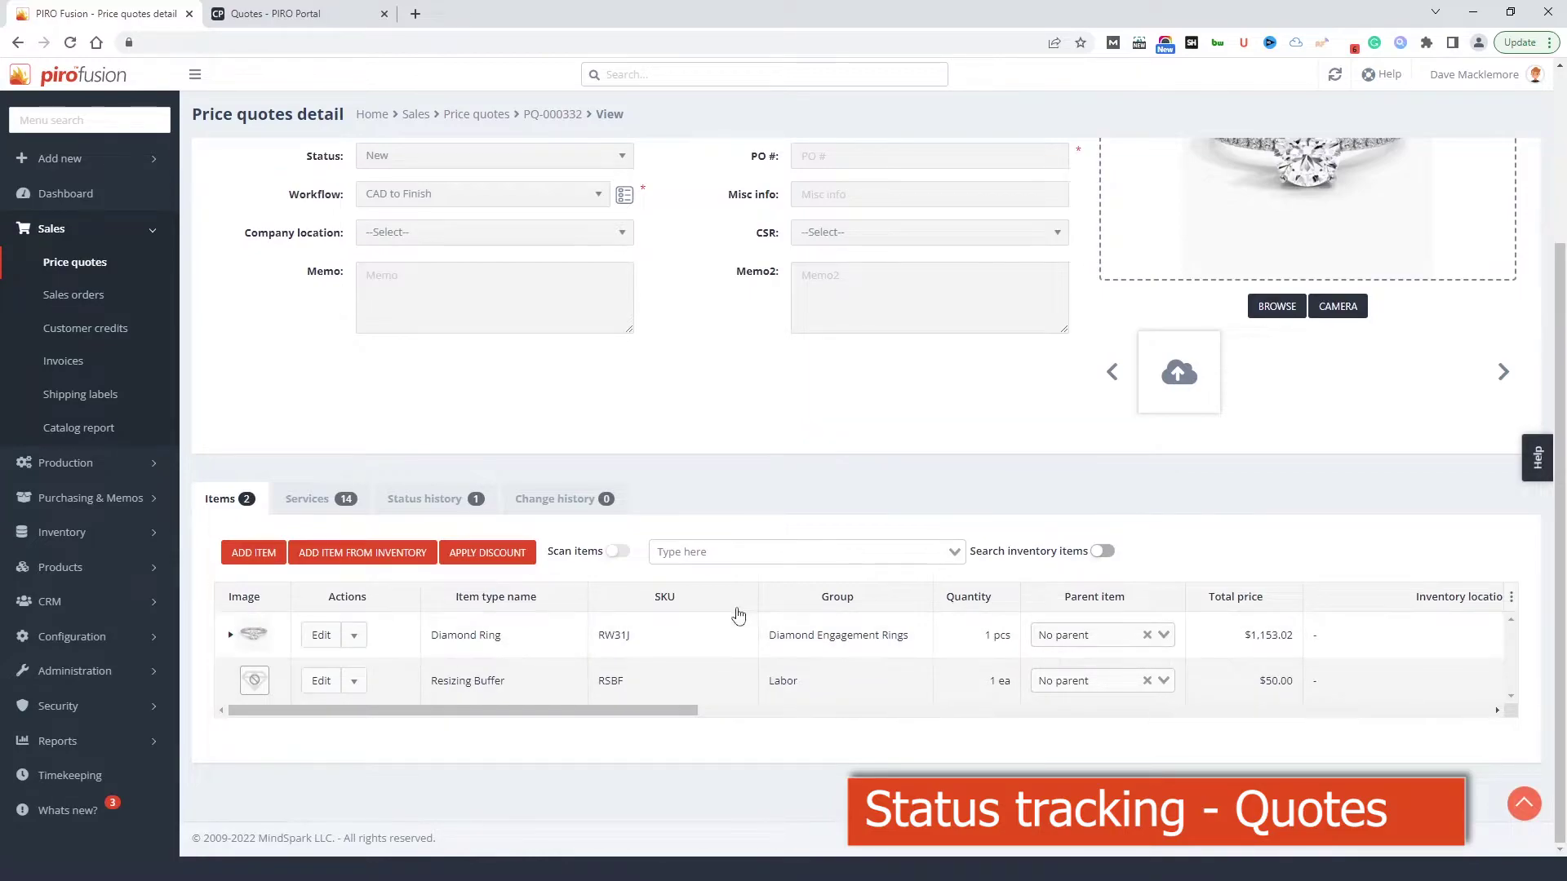
Step: In the portal, add the note 'This needs to be done by October 31st' to quote PQ-000332
{"action": "left_click", "coordinate": [290, 16]}
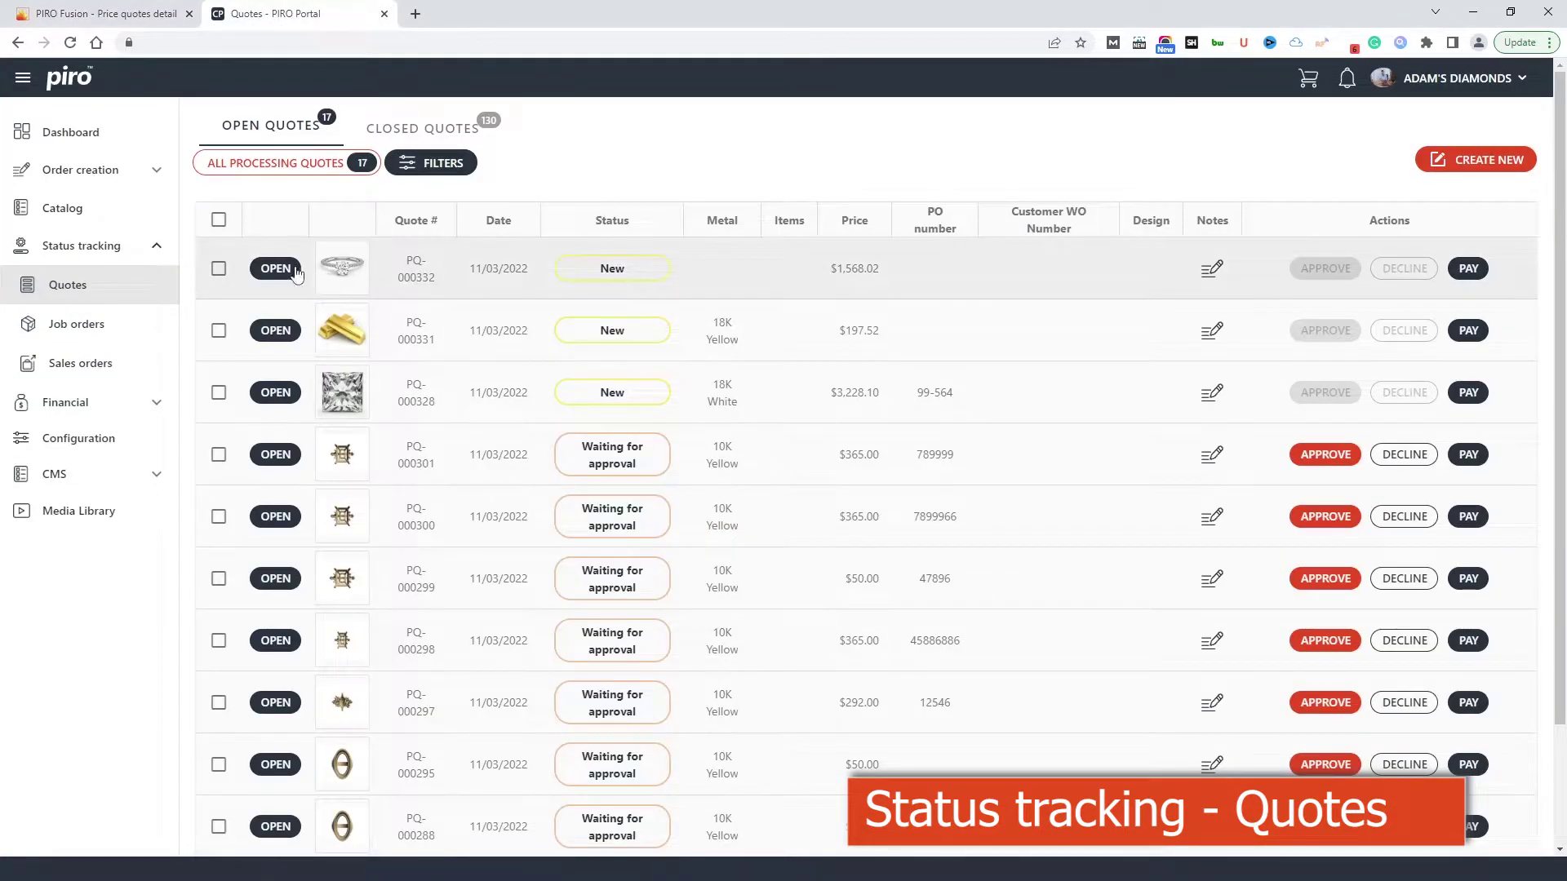
{"action": "left_click", "coordinate": [274, 278]}
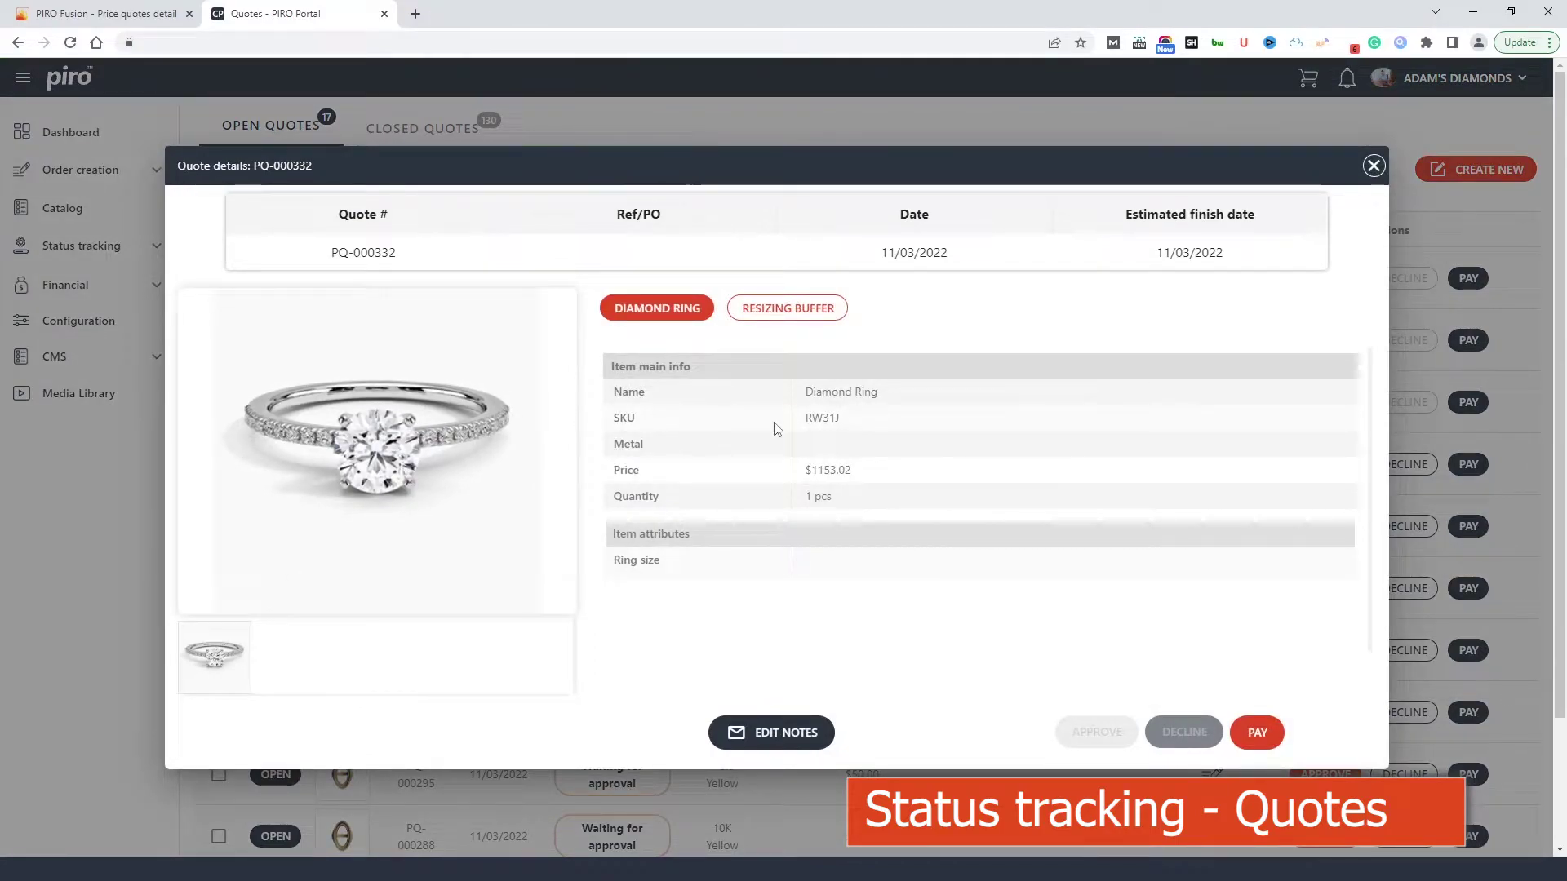
{"action": "left_click", "coordinate": [790, 316]}
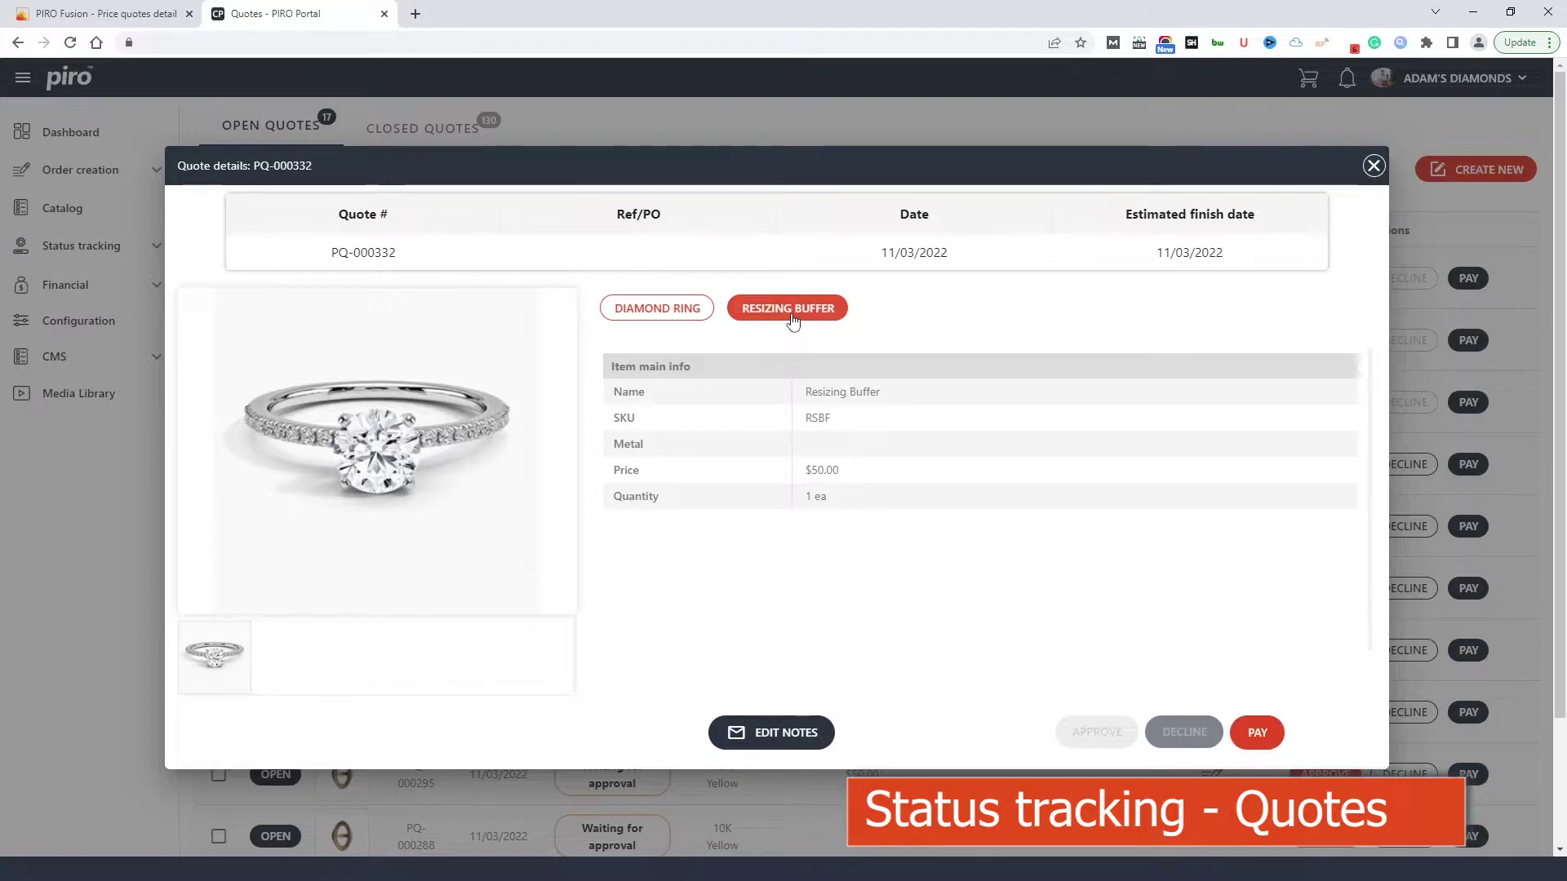
{"action": "left_click", "coordinate": [792, 737]}
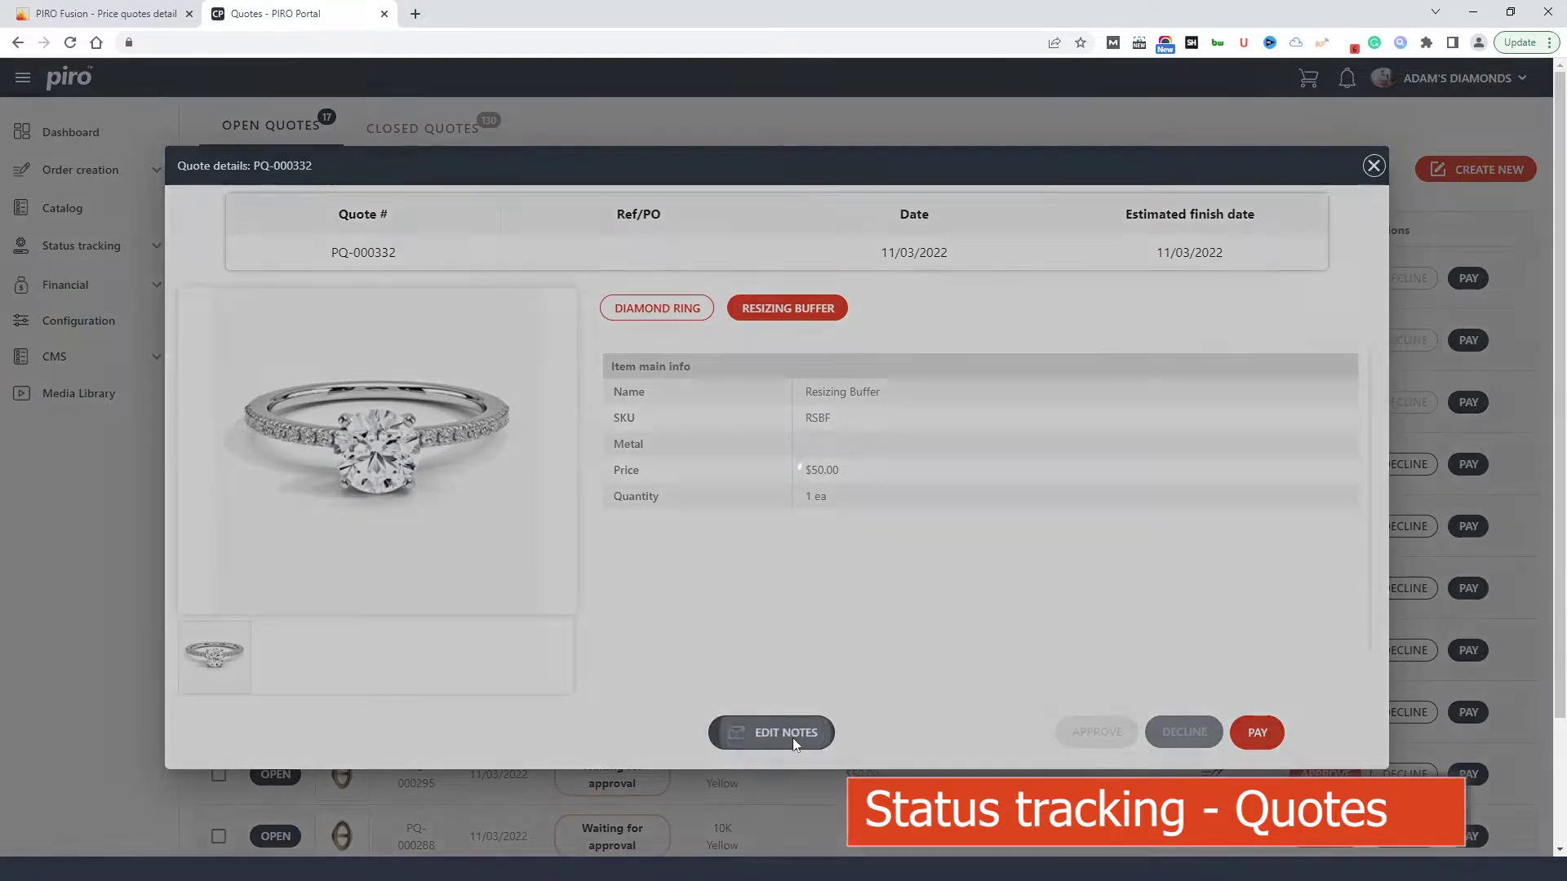
{"action": "left_click", "coordinate": [531, 542]}
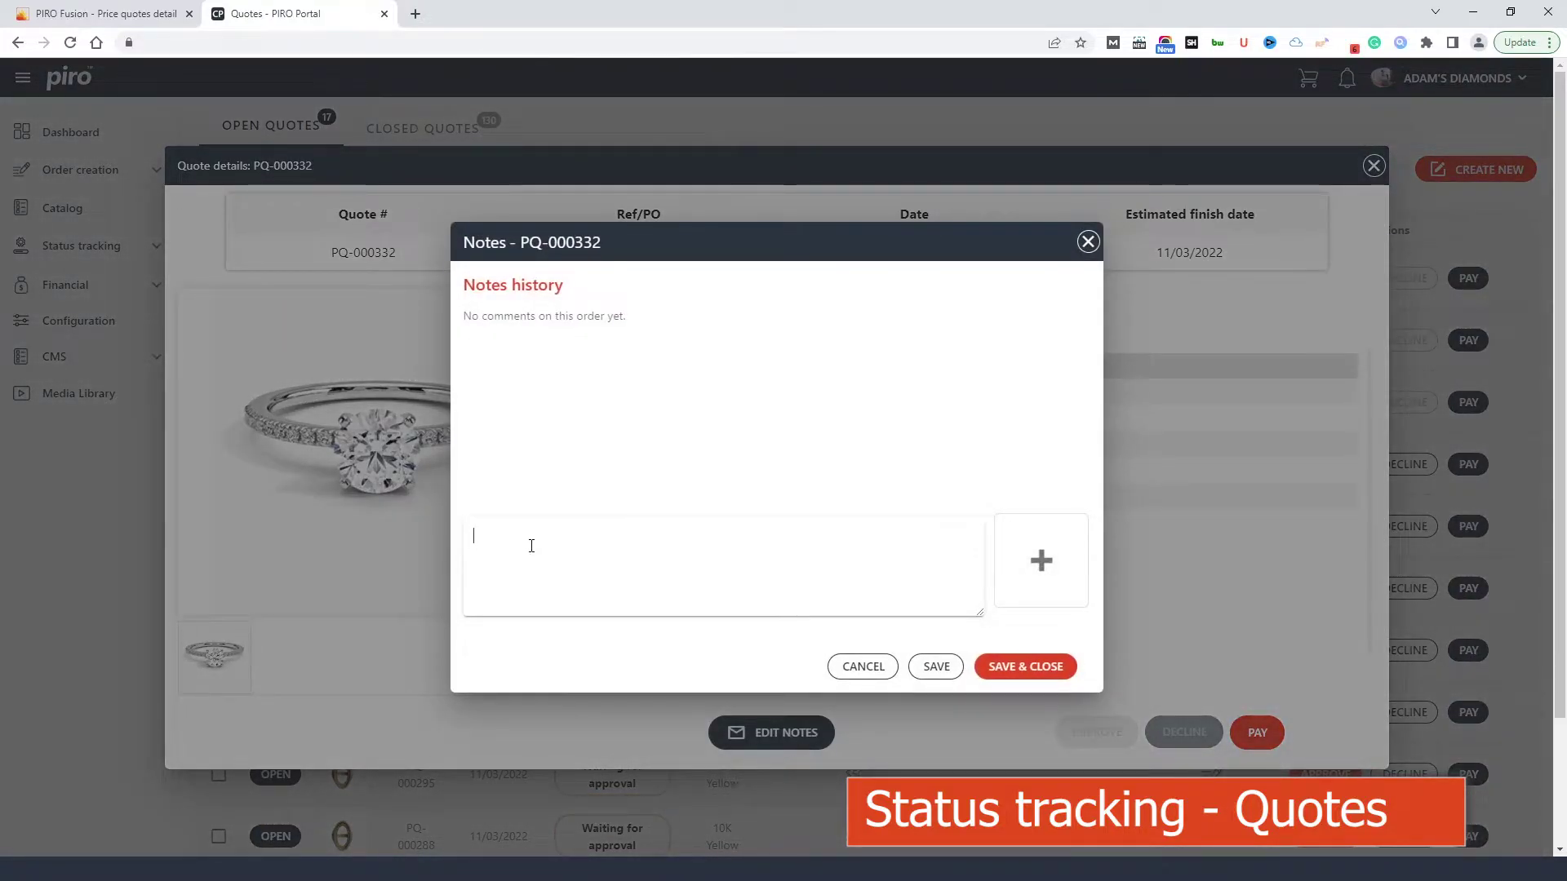
{"action": "type", "text": "This needs to be done by October 31st."}
{"action": "left_click", "coordinate": [989, 667]}
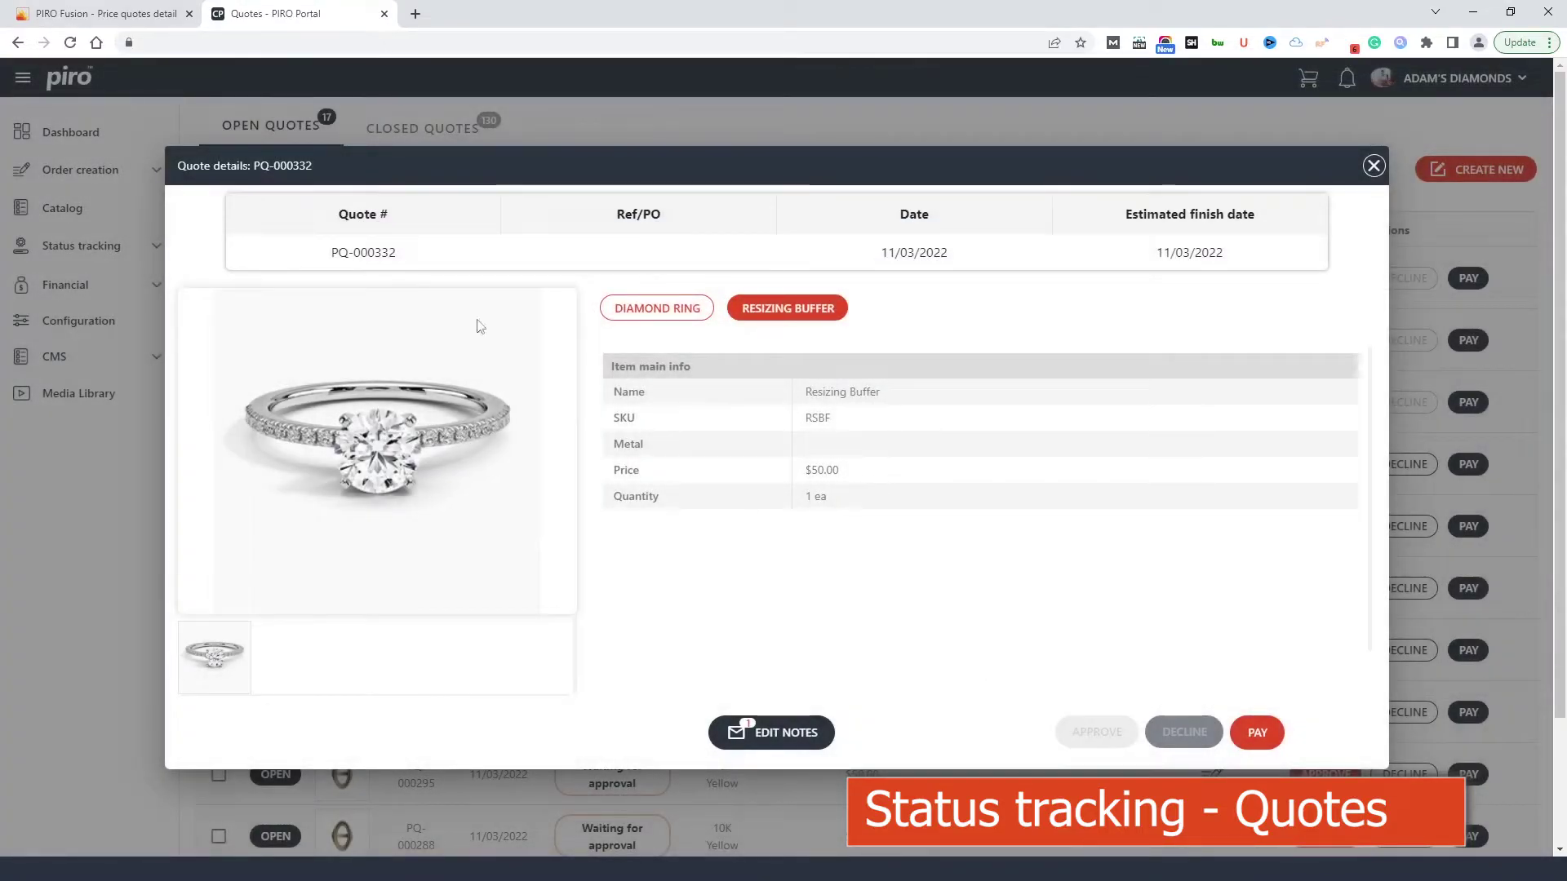
Step: In PIRO Fusion, reply to the quote note with 'Sure, we will keep that in mind.'
{"action": "left_click", "coordinate": [106, 14]}
{"action": "scroll", "coordinate": [581, 220], "scroll_direction": "up", "scroll_amount": 3}
{"action": "left_click", "coordinate": [581, 219]}
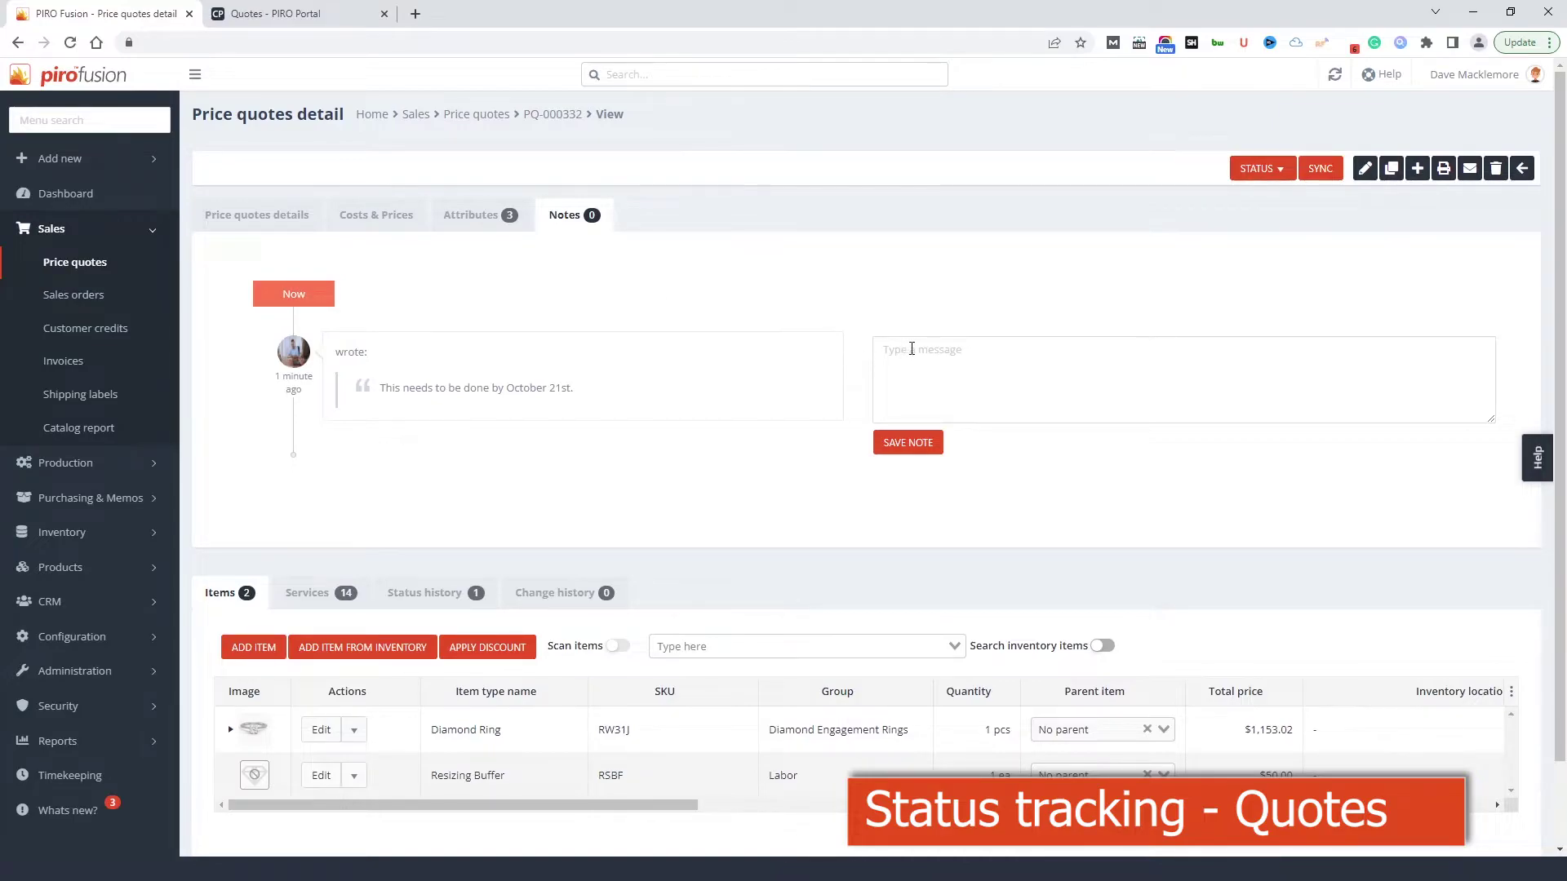
{"action": "type", "text": "Sure, we will keep that in mind."}
{"action": "left_click", "coordinate": [908, 442]}
Step: Confirm both notes appear on the portal quote, then close the quote details
{"action": "key", "text": "ctrl+Tab"}
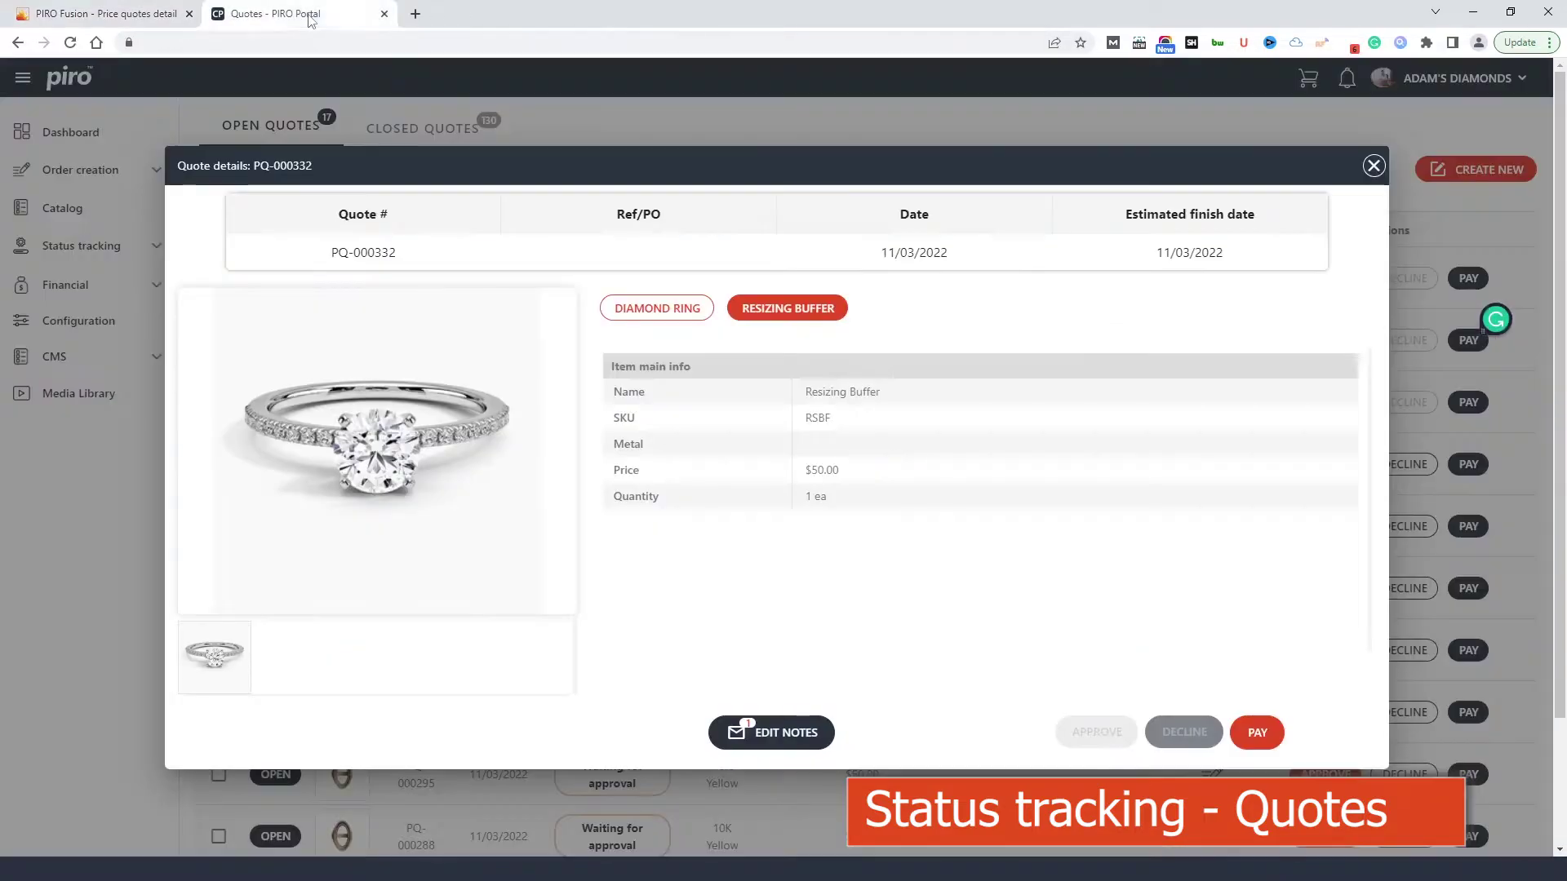
{"action": "left_click", "coordinate": [815, 718]}
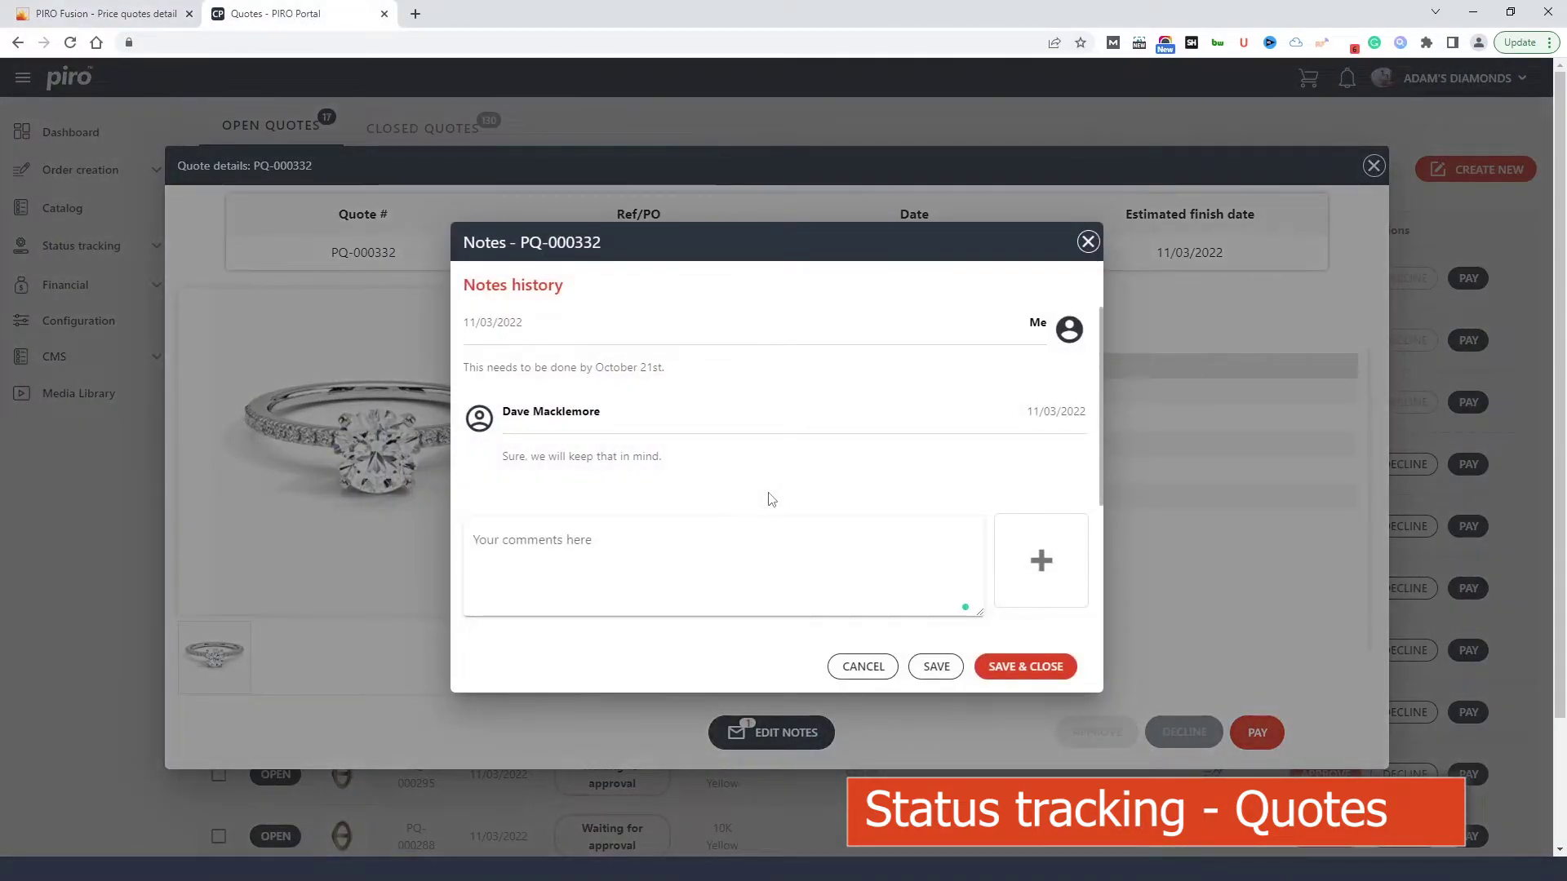
{"action": "left_click", "coordinate": [1008, 666]}
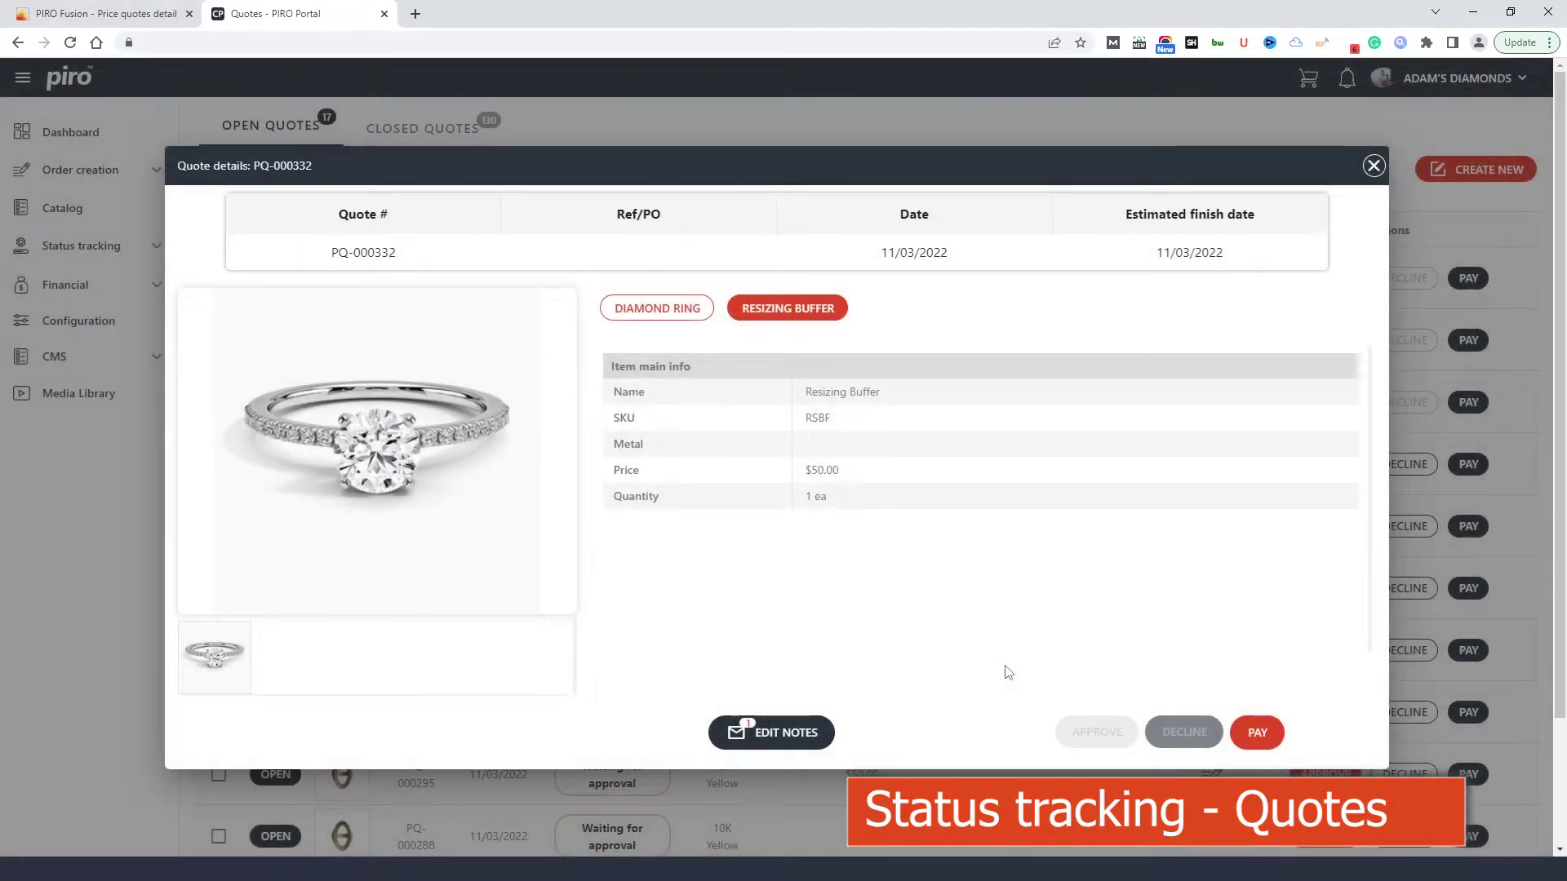
{"action": "left_click", "coordinate": [1374, 166]}
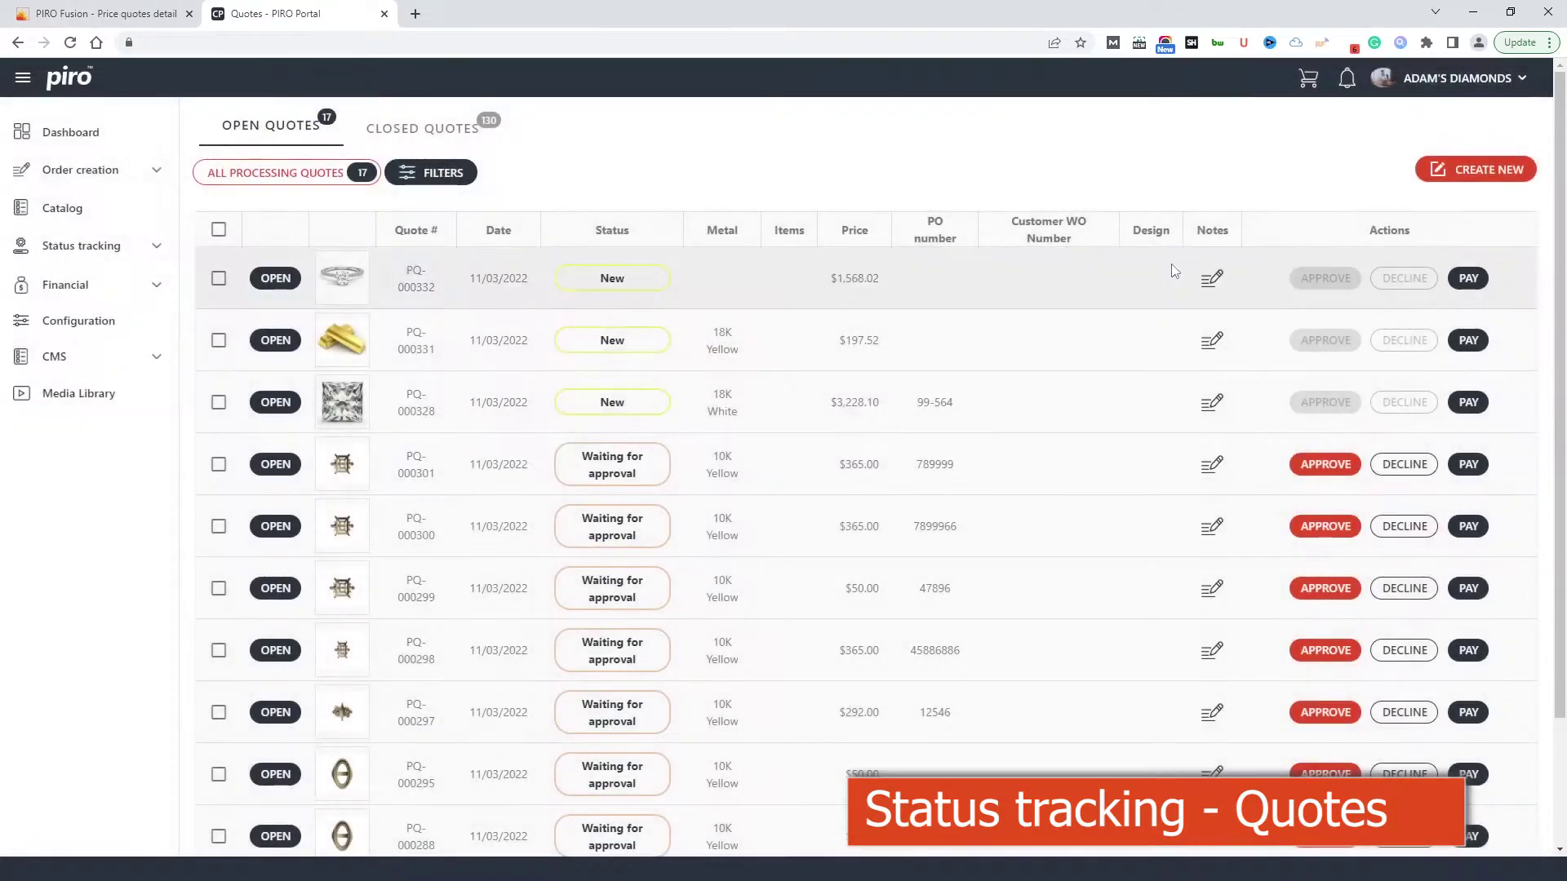
Step: Set PQ-000332 to Waiting for approval in PIRO Fusion and reload the portal quotes list
{"action": "left_click", "coordinate": [115, 15]}
{"action": "left_click", "coordinate": [1257, 168]}
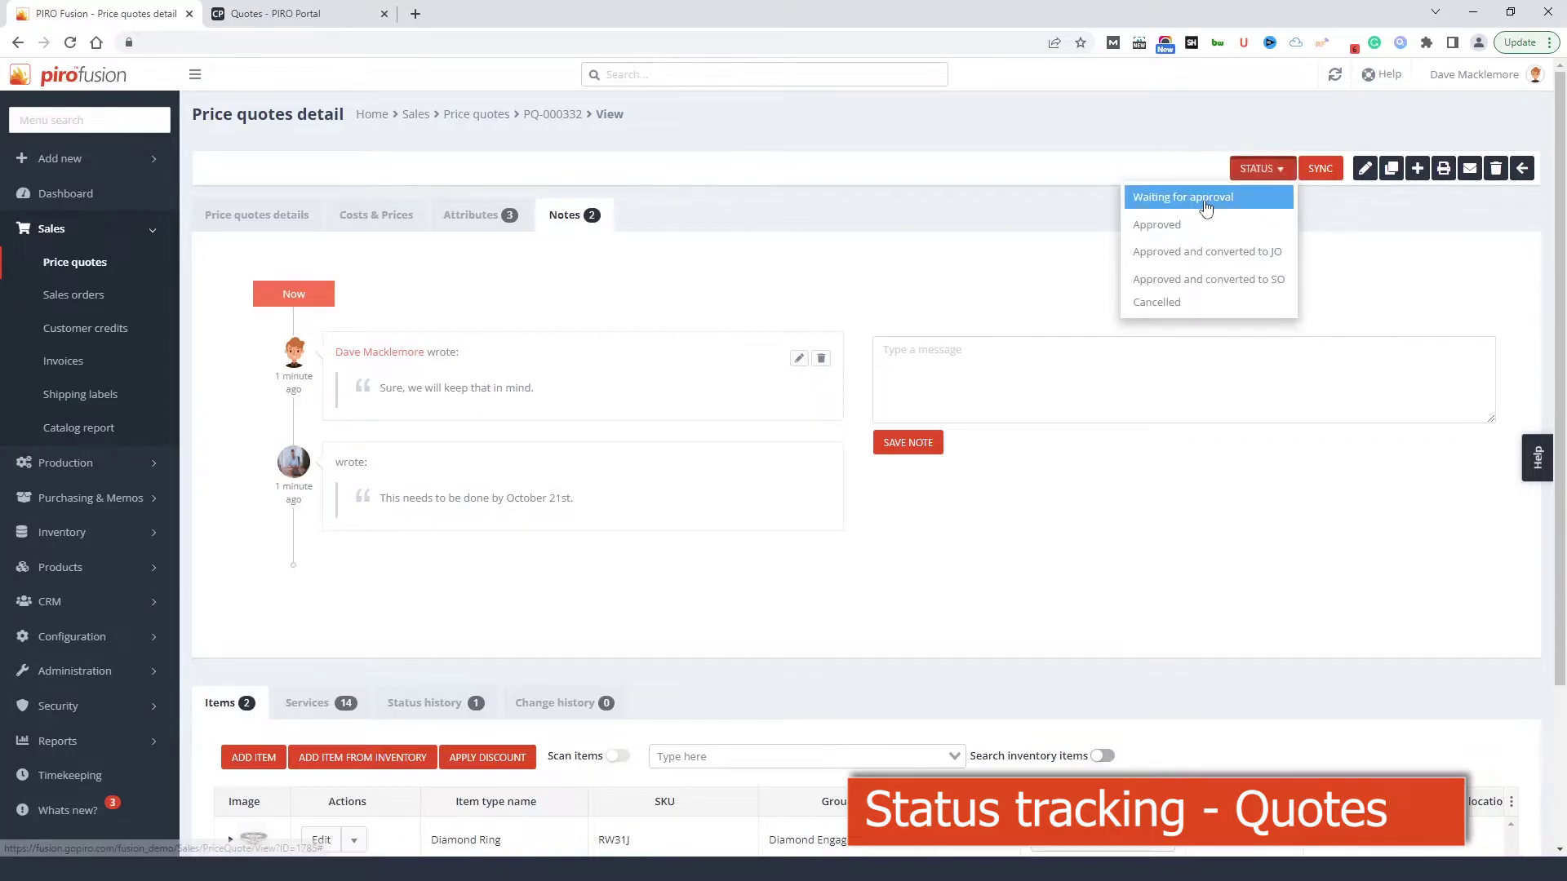
{"action": "left_click", "coordinate": [1217, 195]}
{"action": "left_click", "coordinate": [277, 14]}
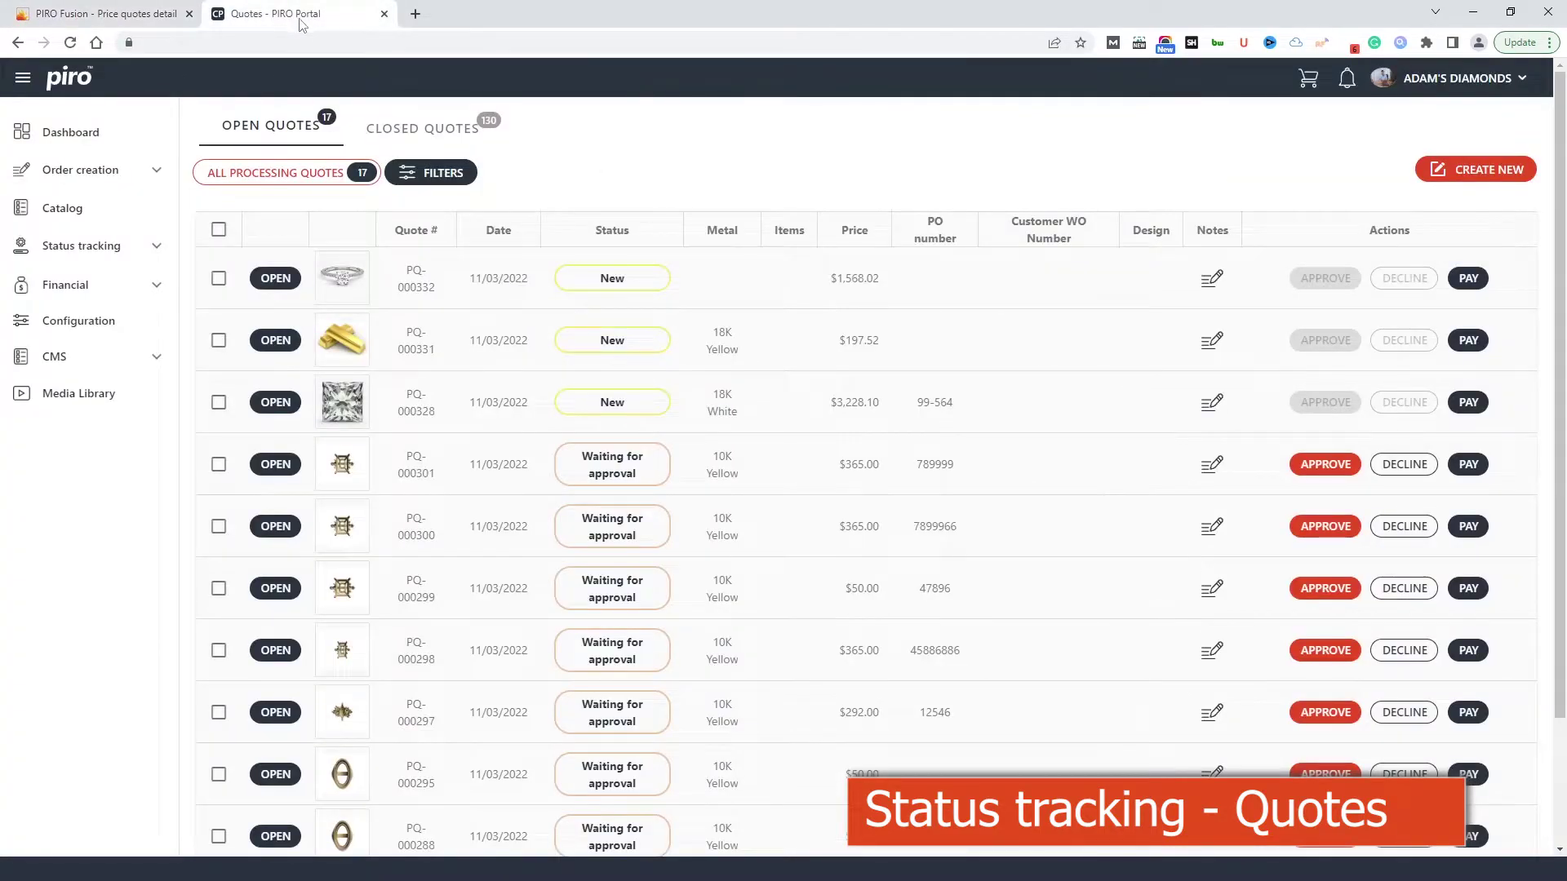
{"action": "key", "text": "F5"}
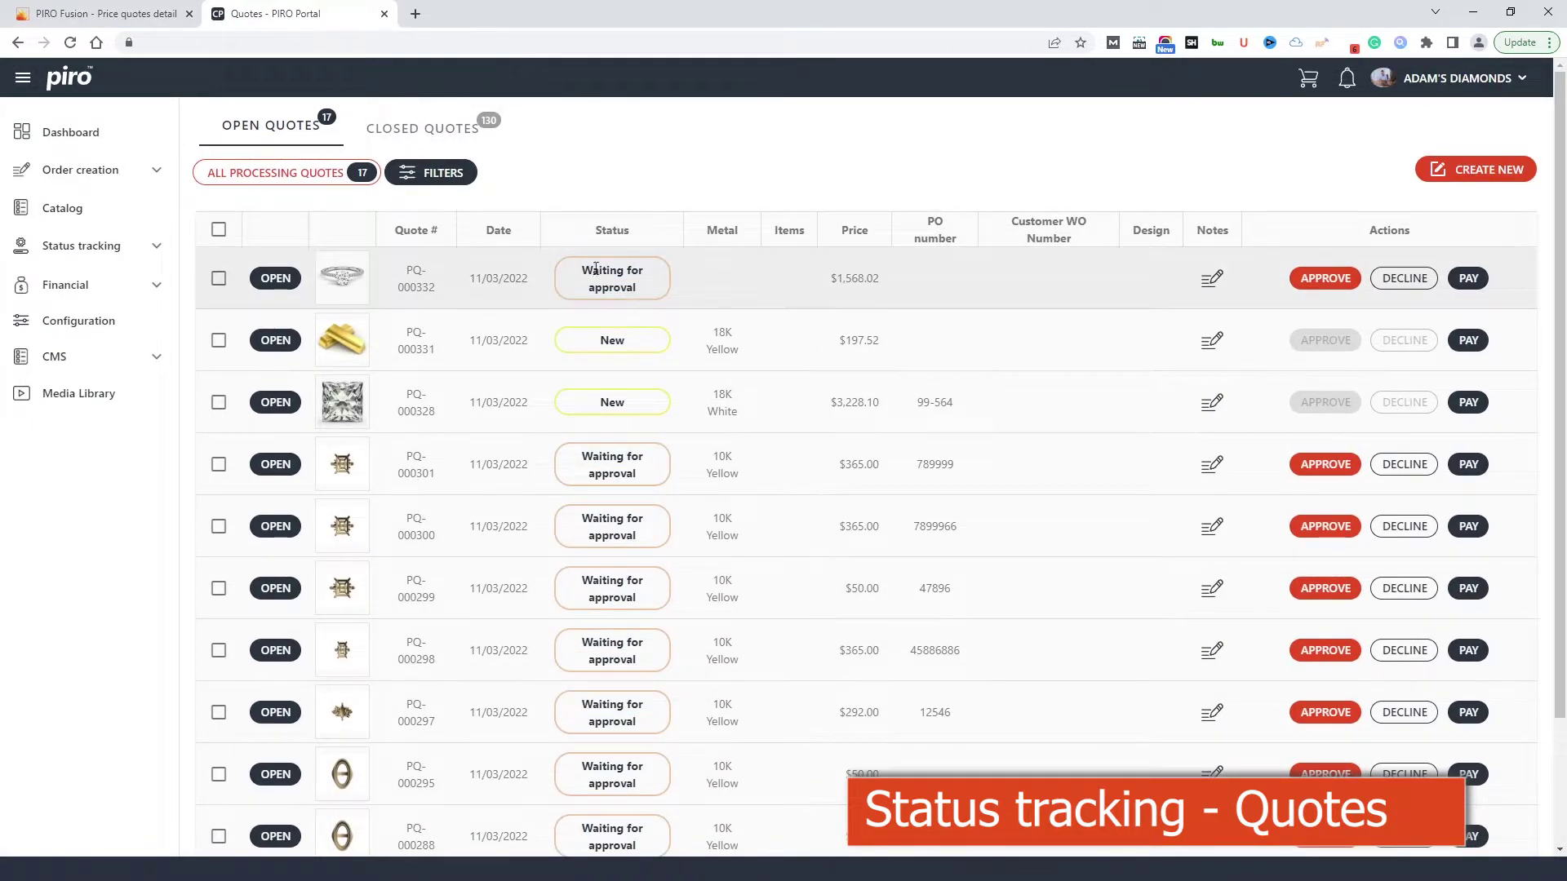
Step: Approve PQ-000332 in the portal and confirm Fusion shows it converted to a job order
{"action": "left_click", "coordinate": [1325, 278]}
{"action": "left_click", "coordinate": [943, 518]}
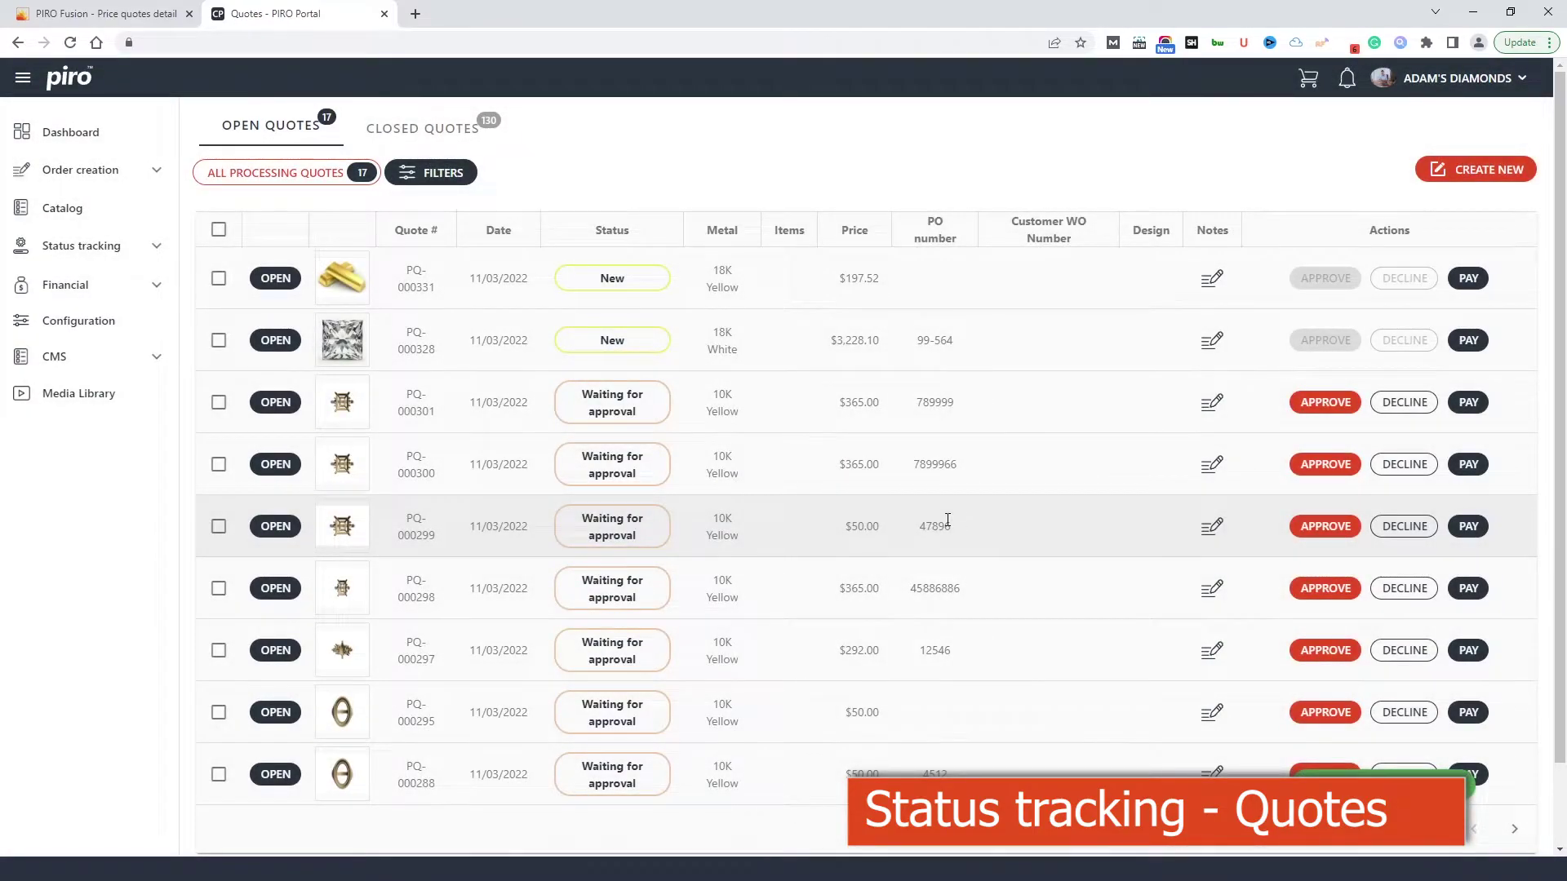
{"action": "left_click", "coordinate": [117, 18]}
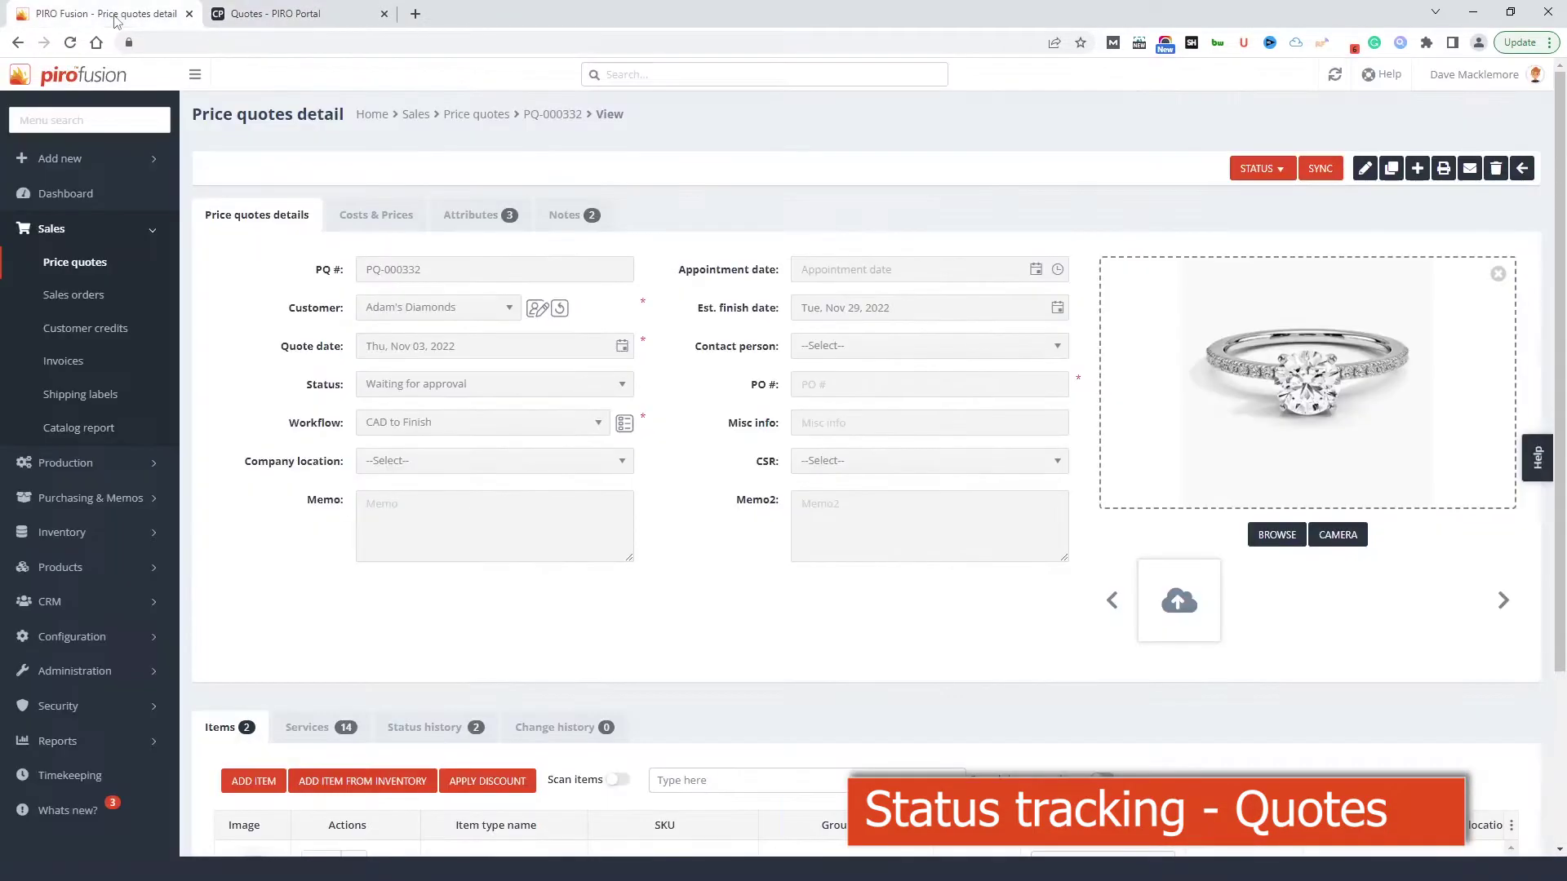
{"action": "left_click", "coordinate": [1522, 169]}
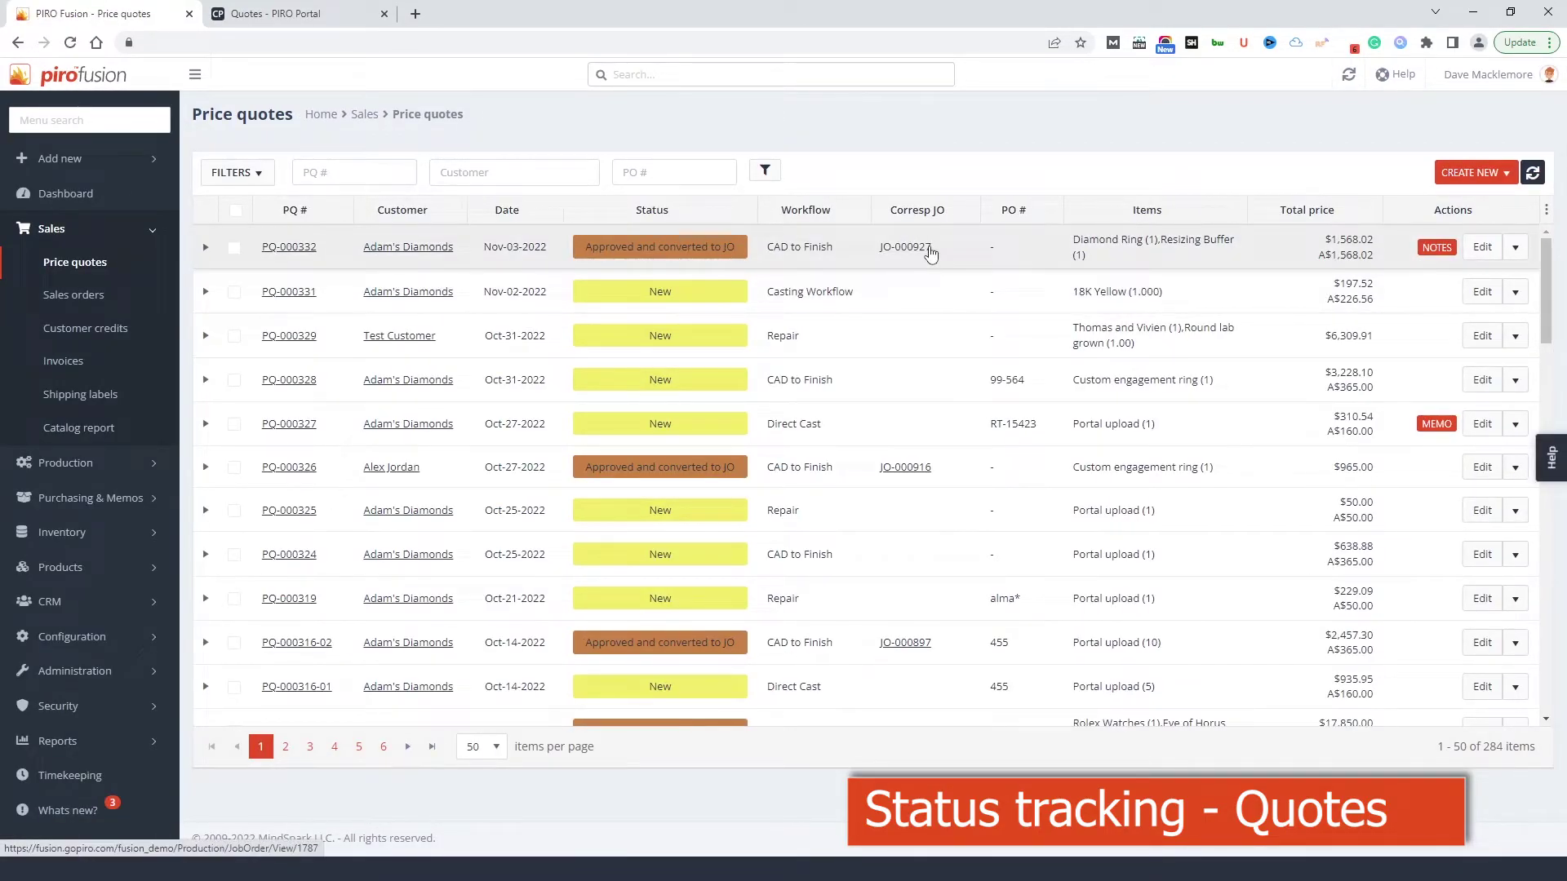
Step: In the portal's job orders list view, find JO-000927 under New Orders and view its details
{"action": "left_click", "coordinate": [269, 14]}
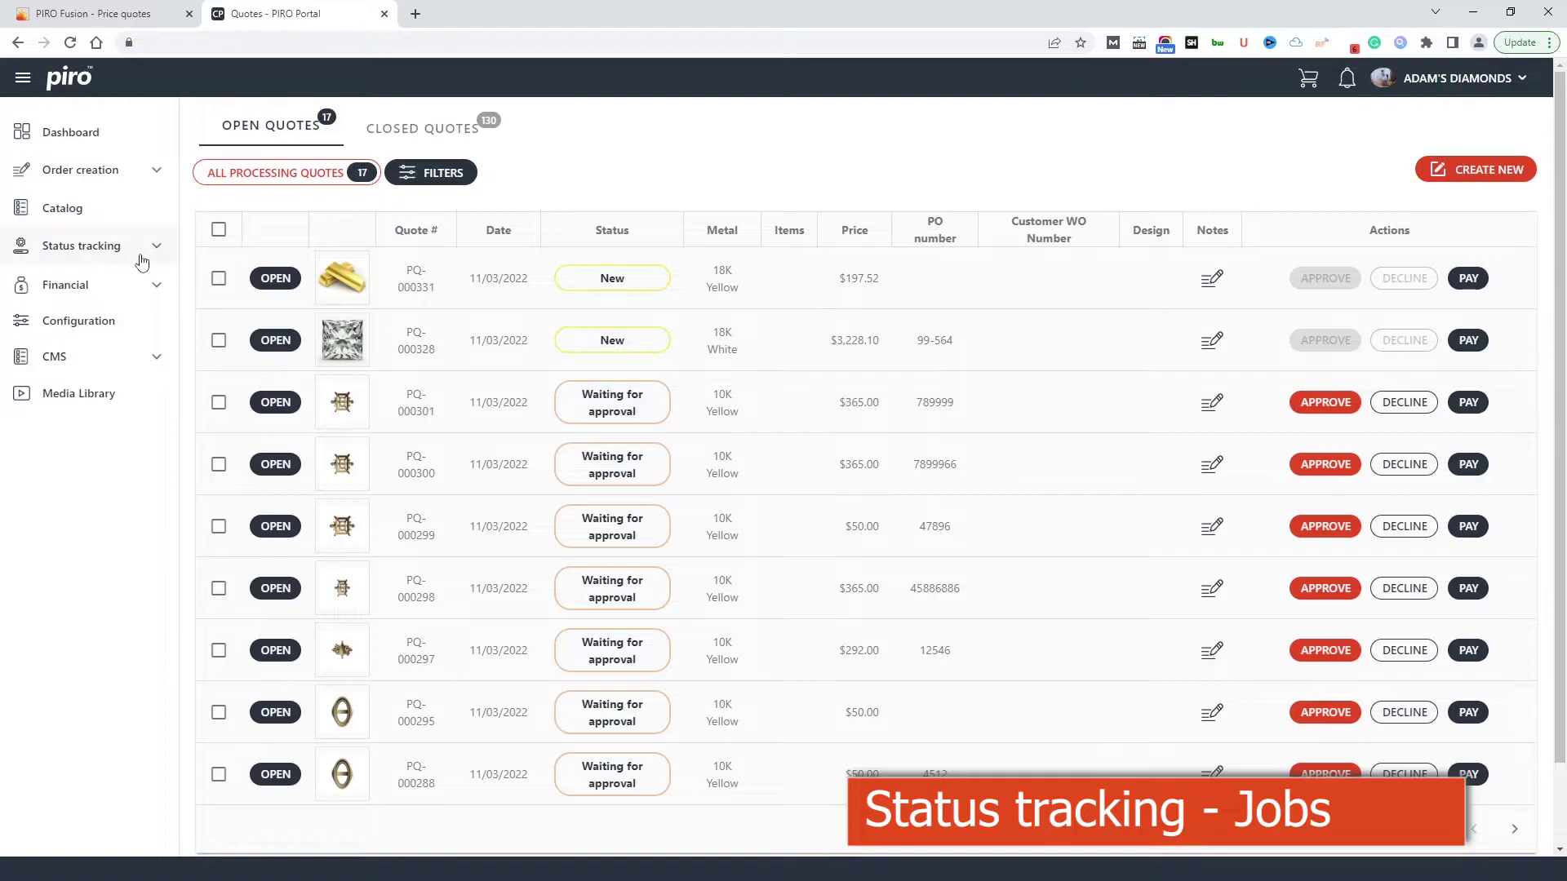
{"action": "left_click", "coordinate": [127, 259]}
{"action": "left_click", "coordinate": [73, 325]}
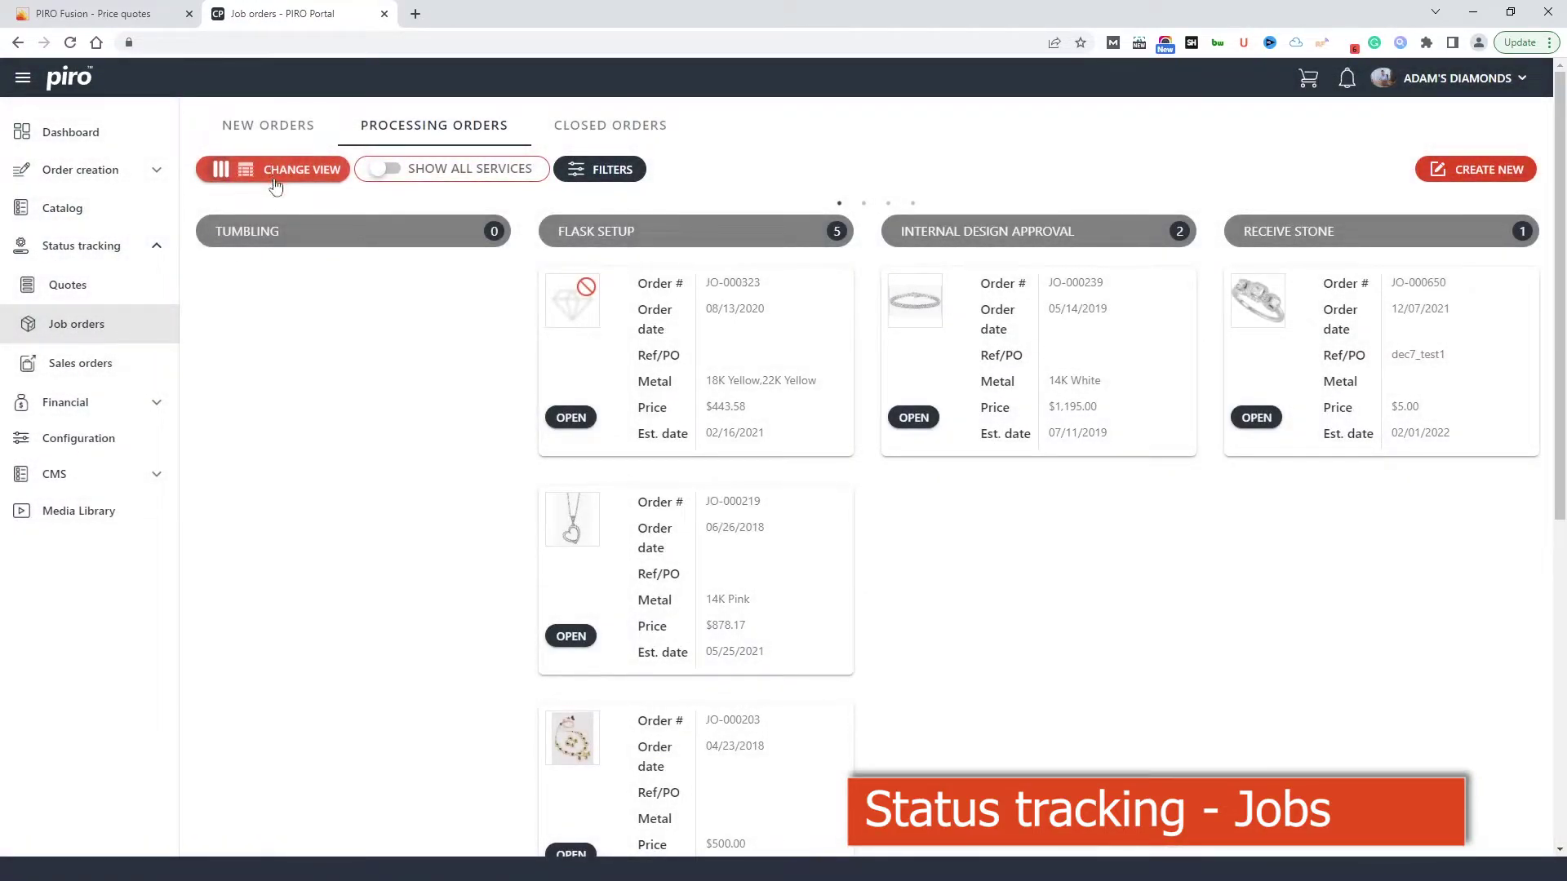
{"action": "left_click", "coordinate": [245, 171]}
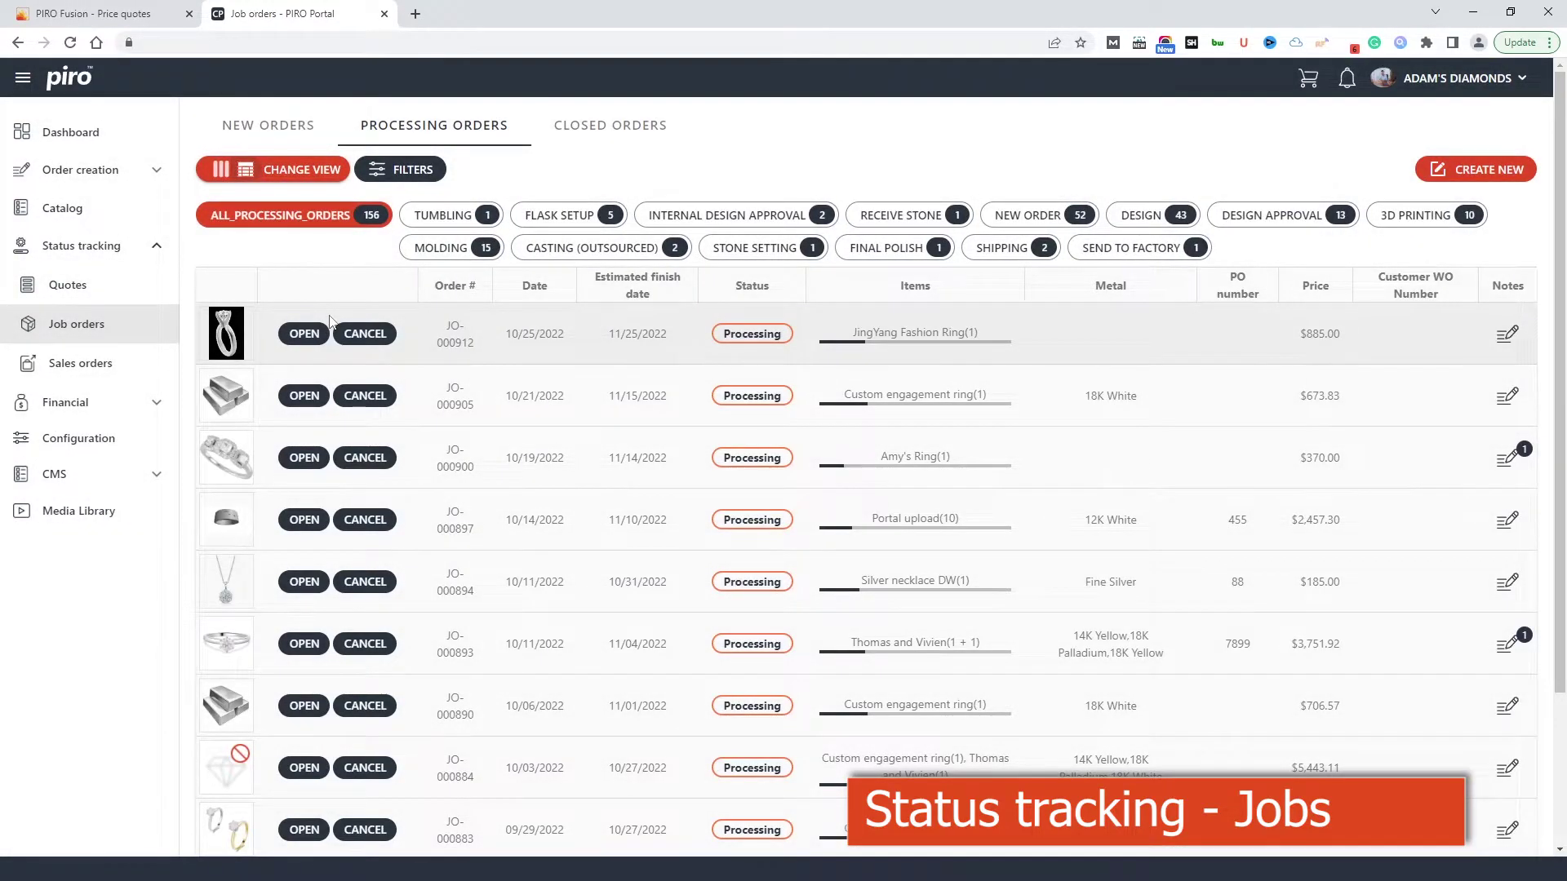
{"action": "left_click", "coordinate": [281, 125]}
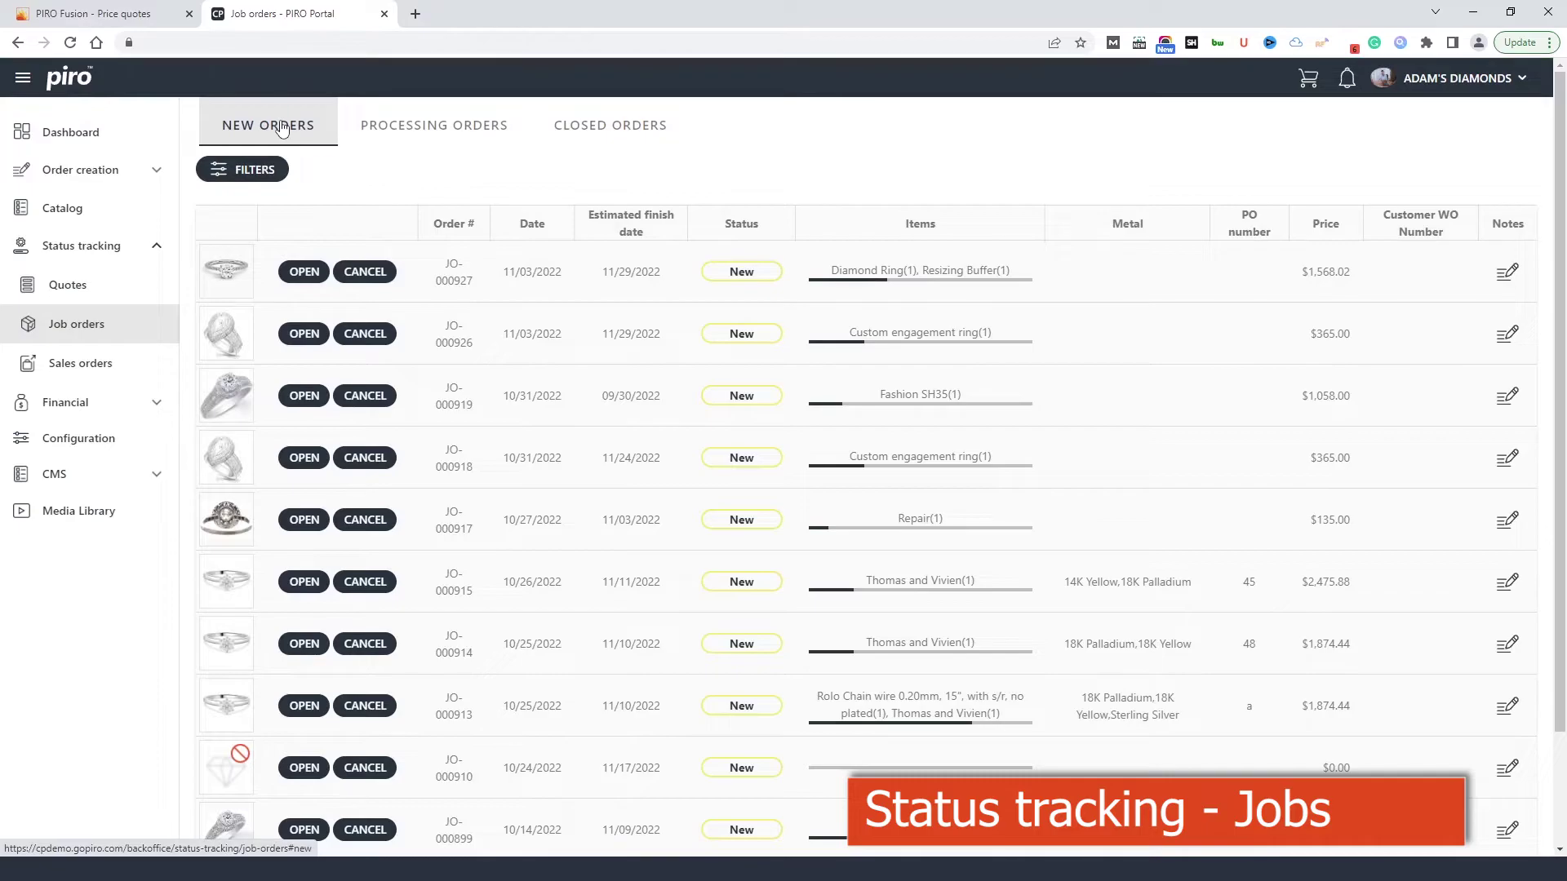
{"action": "left_click", "coordinate": [296, 275]}
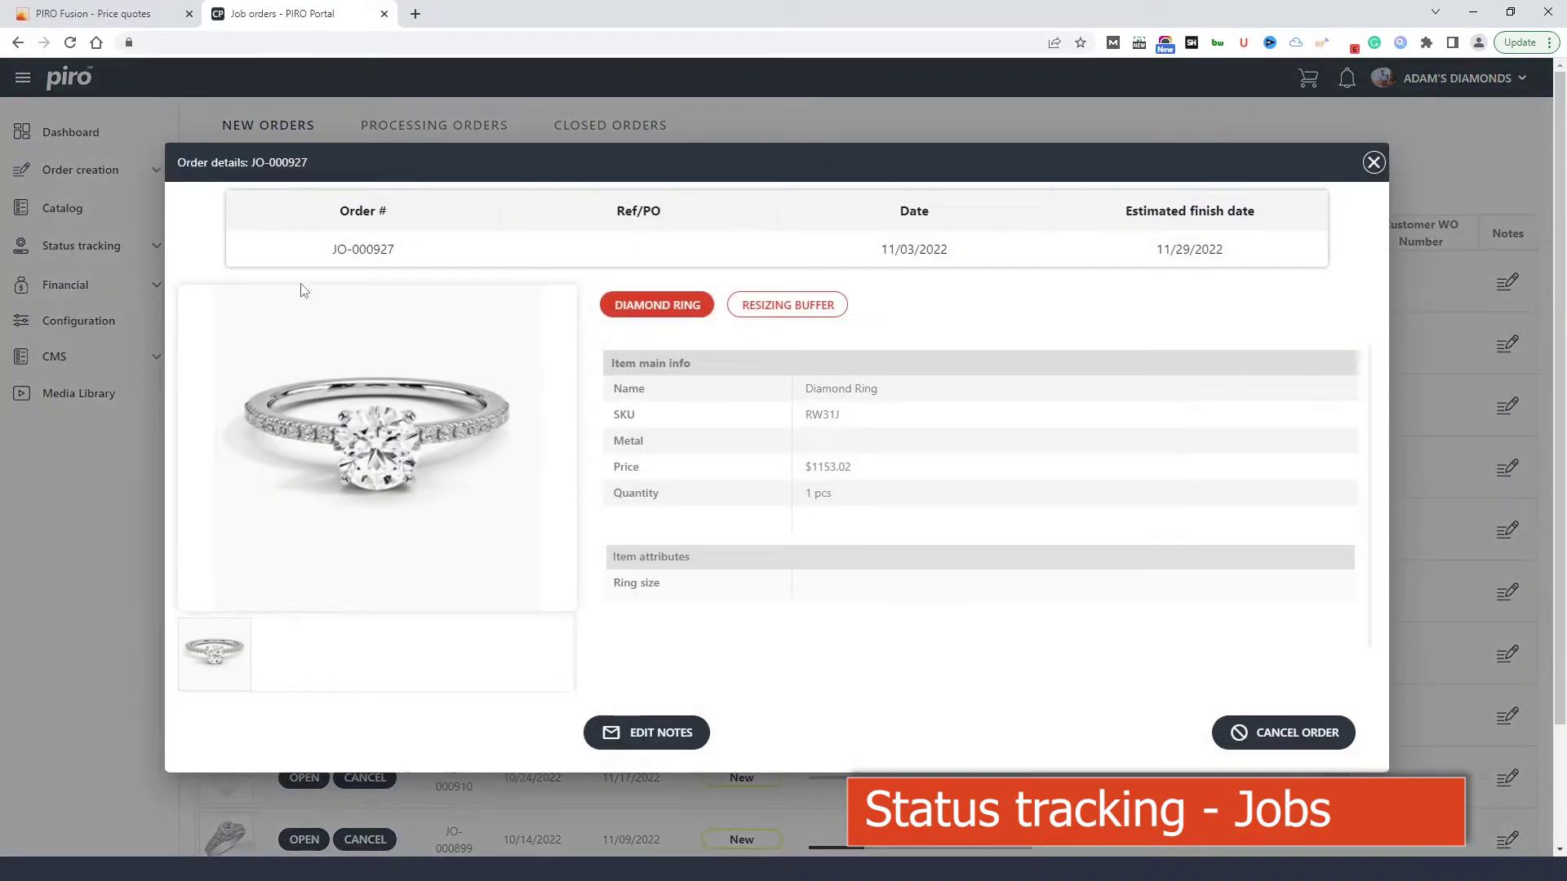
{"action": "left_click", "coordinate": [1373, 163]}
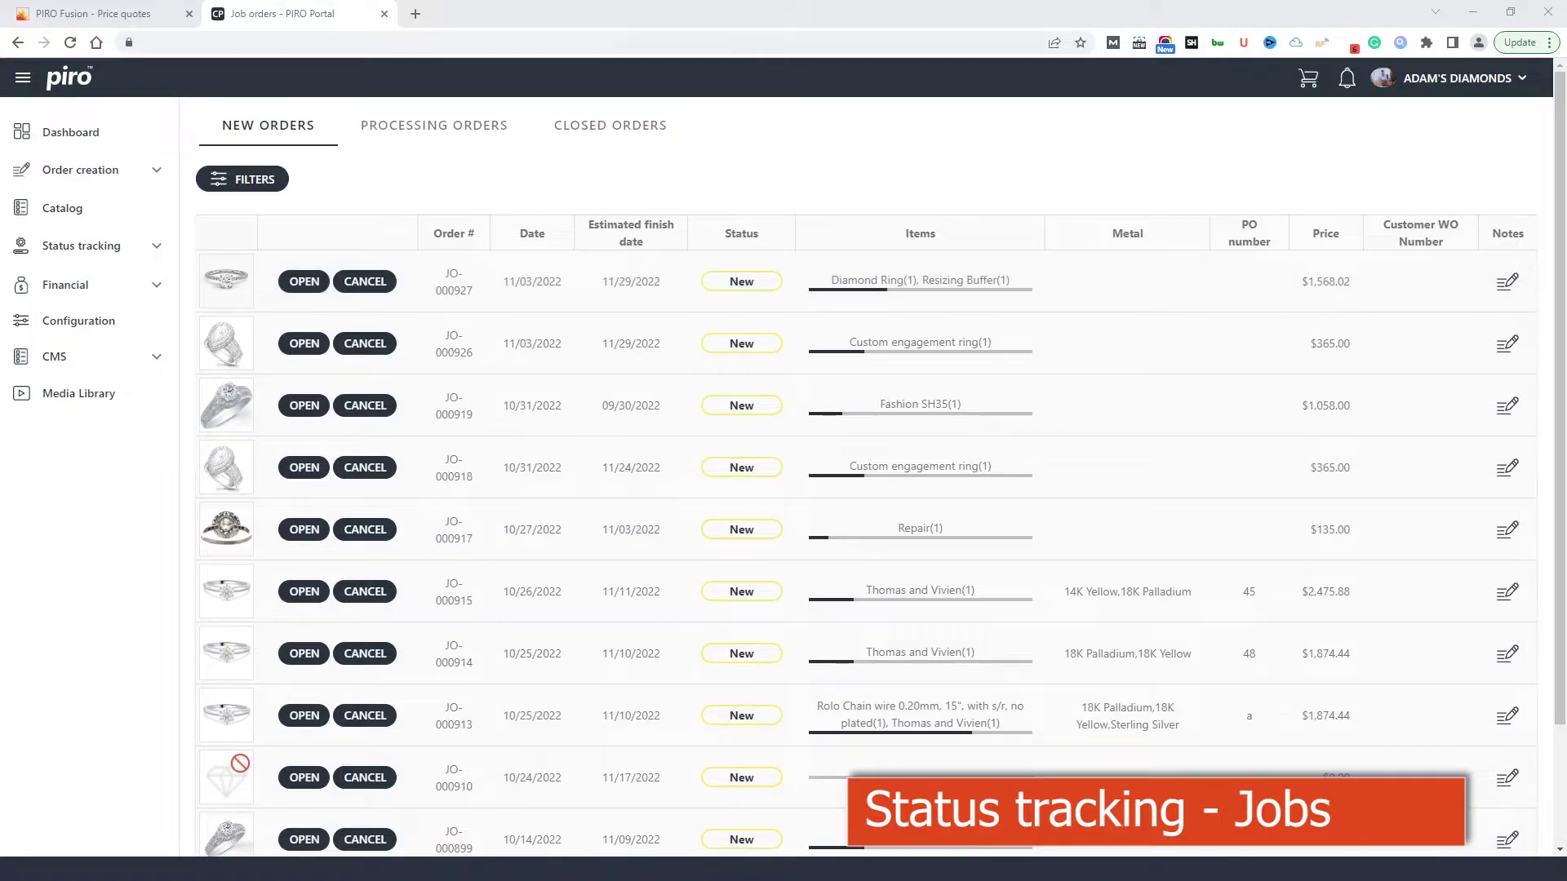
Step: Open the Production > Job orders list in PIRO Fusion
{"action": "left_click", "coordinate": [109, 16]}
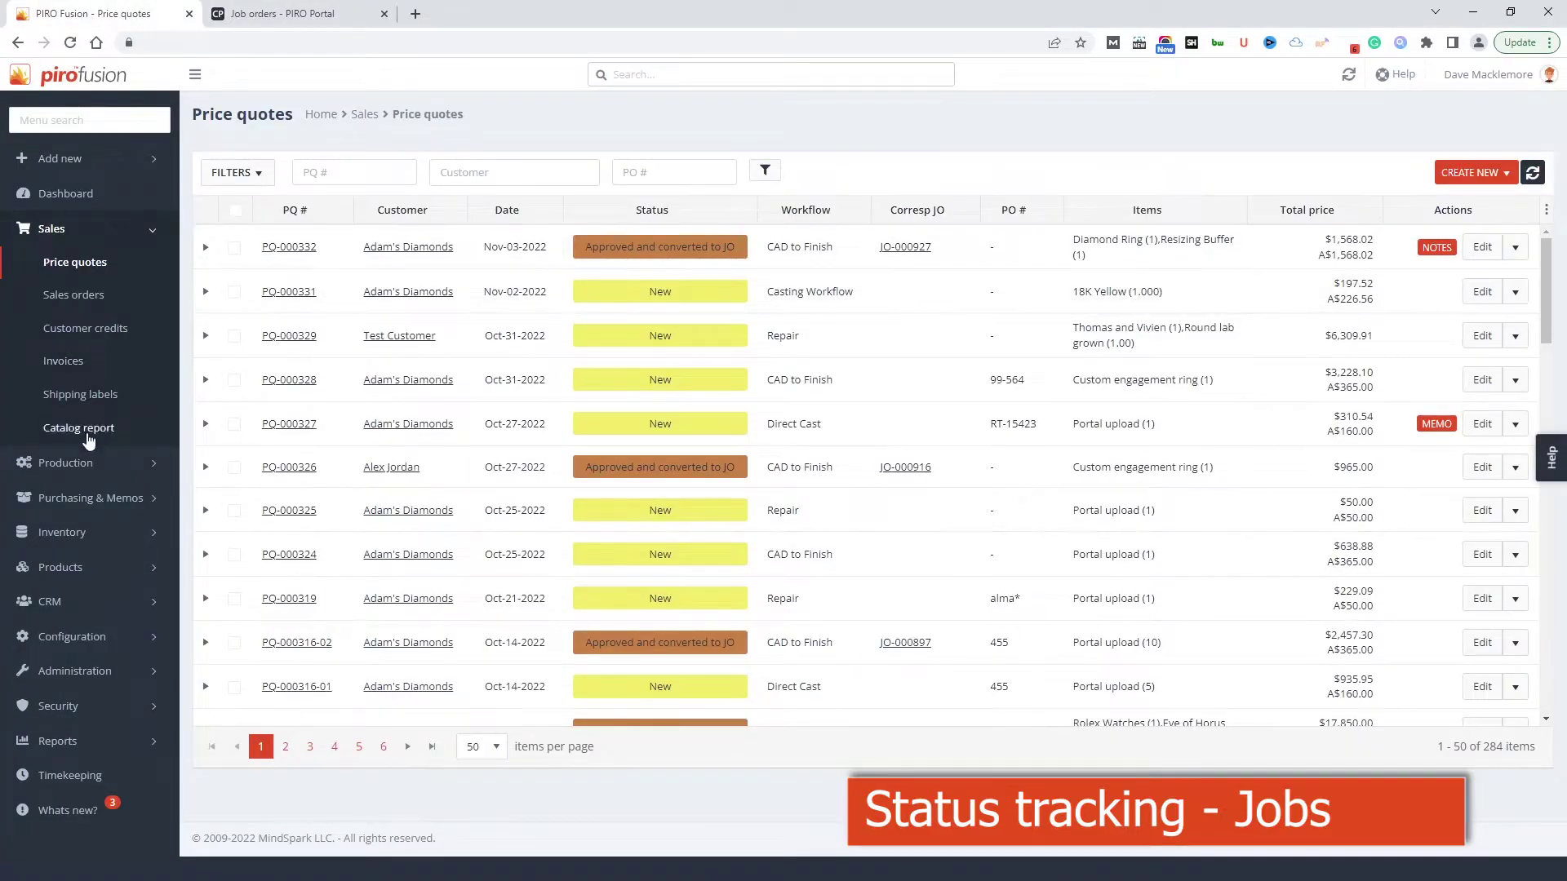
{"action": "left_click", "coordinate": [65, 463]}
{"action": "left_click", "coordinate": [72, 330]}
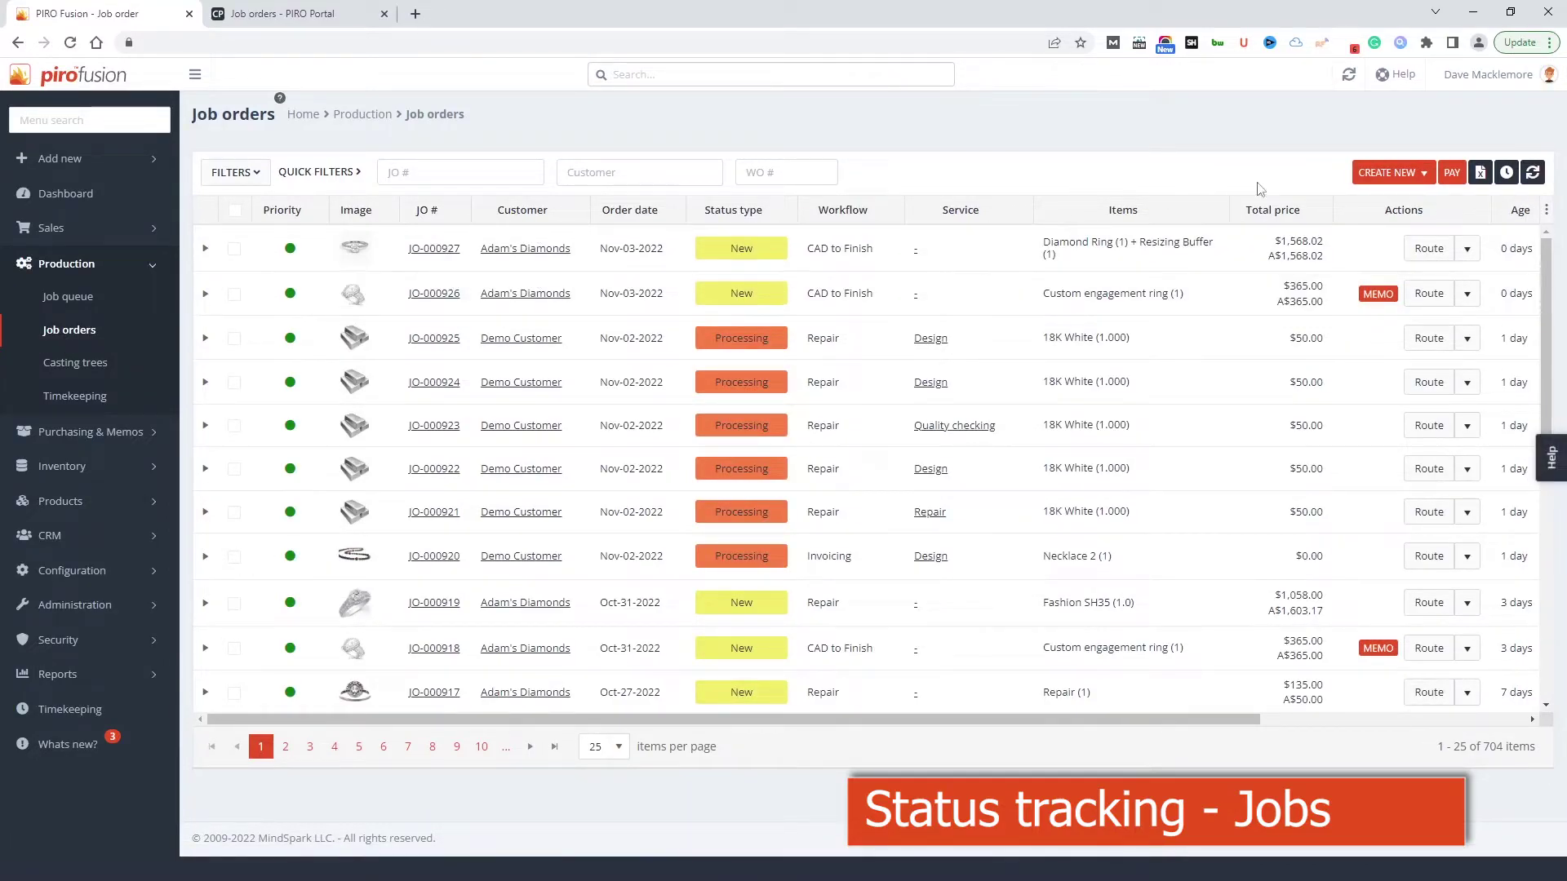
Step: Route job order JO-000927 from its row in the Job orders list into Processing
{"action": "left_click", "coordinate": [1427, 250]}
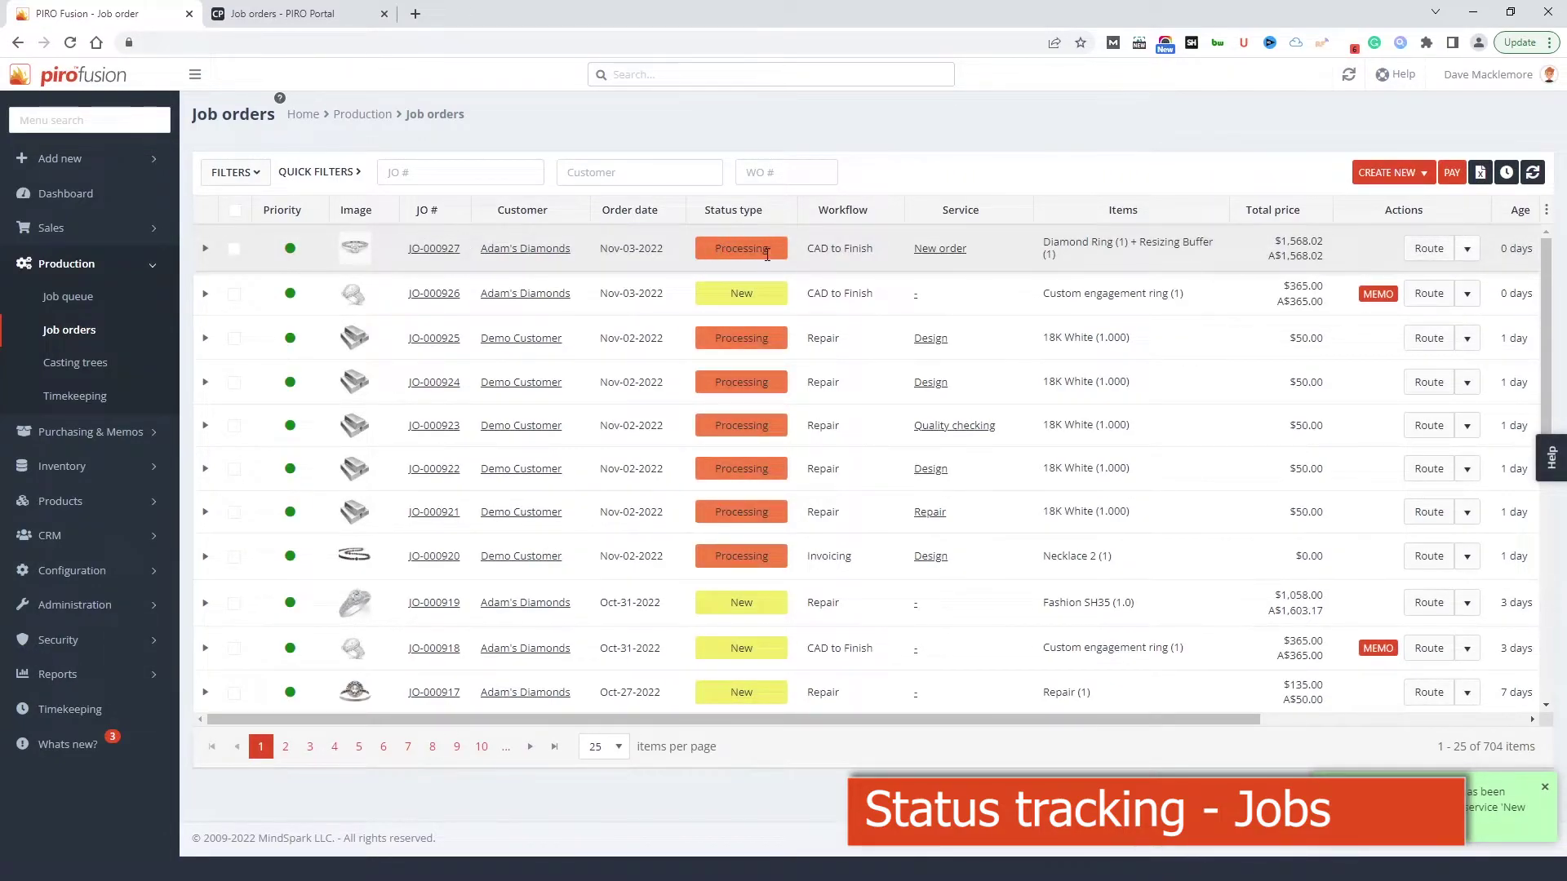
Step: Open job order JO-000927 from the portal's processing orders list view
{"action": "left_click", "coordinate": [286, 13]}
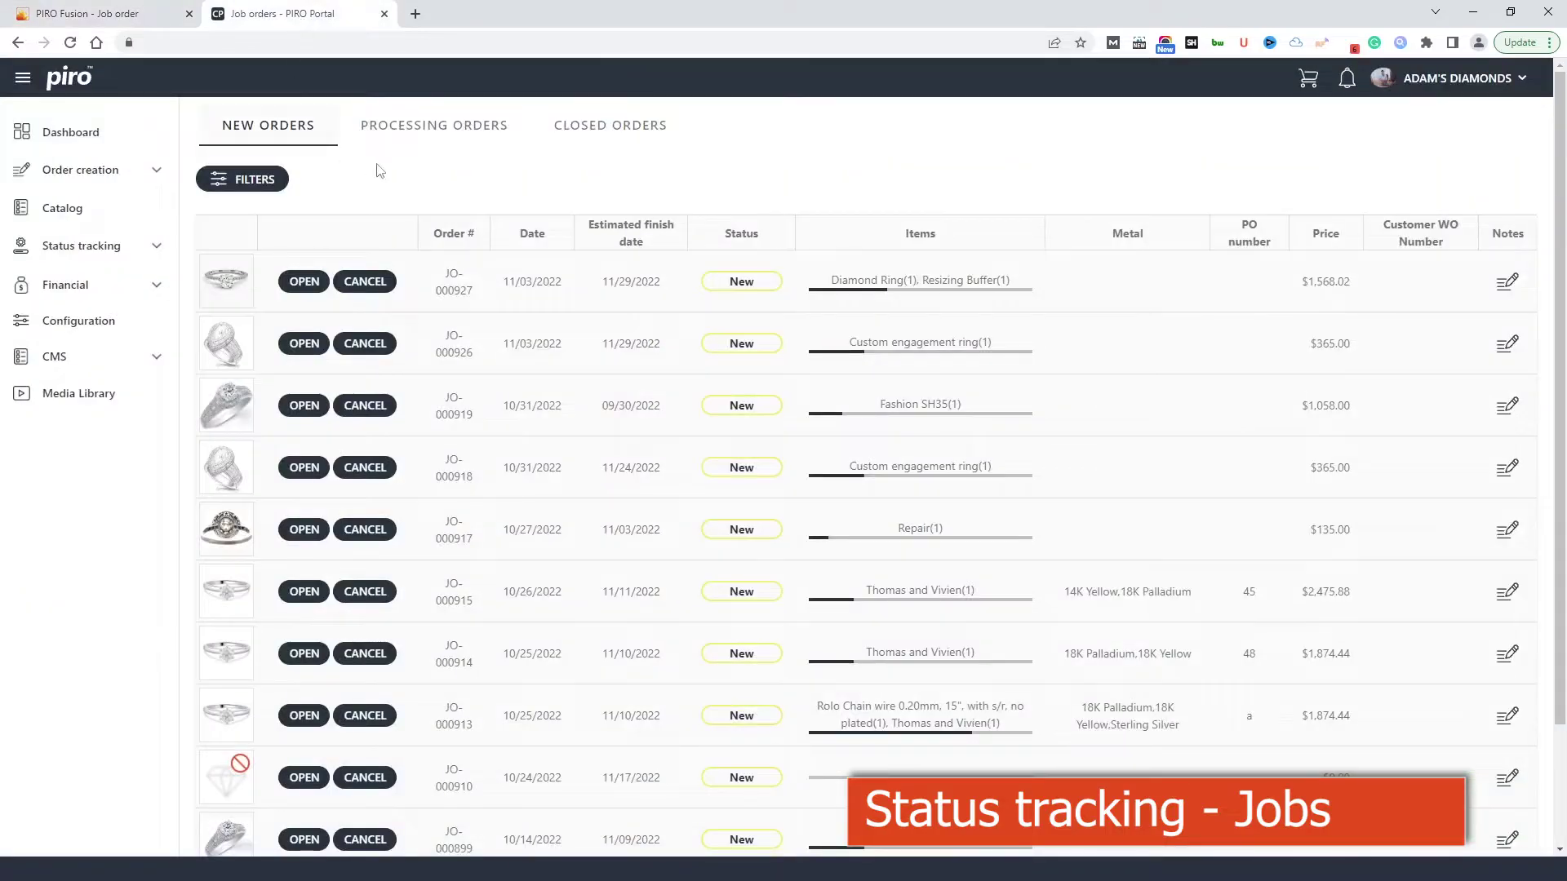
{"action": "left_click", "coordinate": [400, 131]}
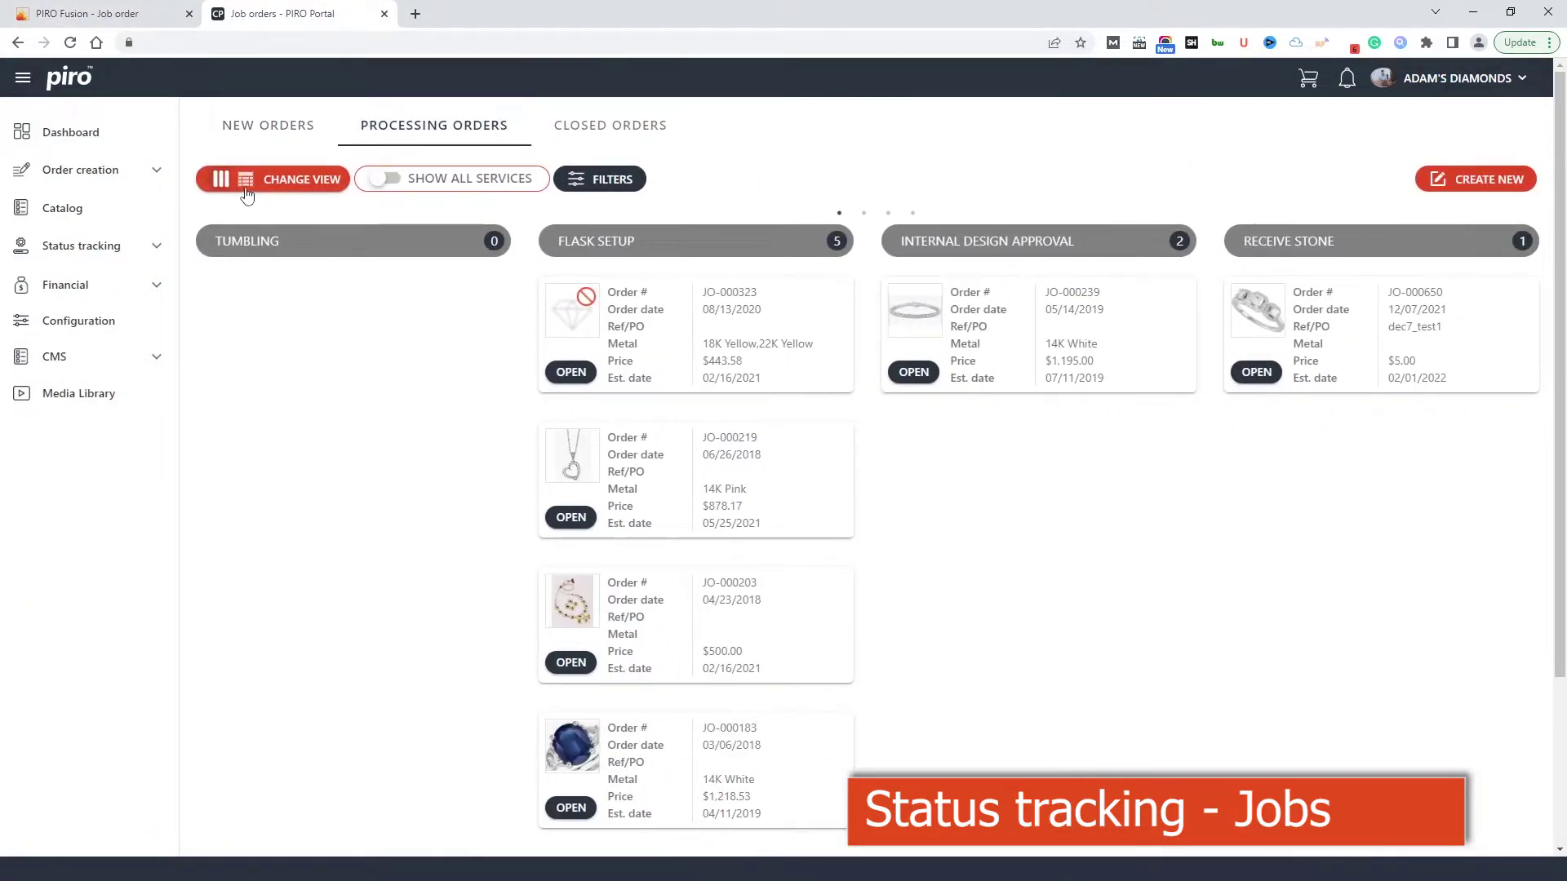
{"action": "left_click", "coordinate": [246, 184]}
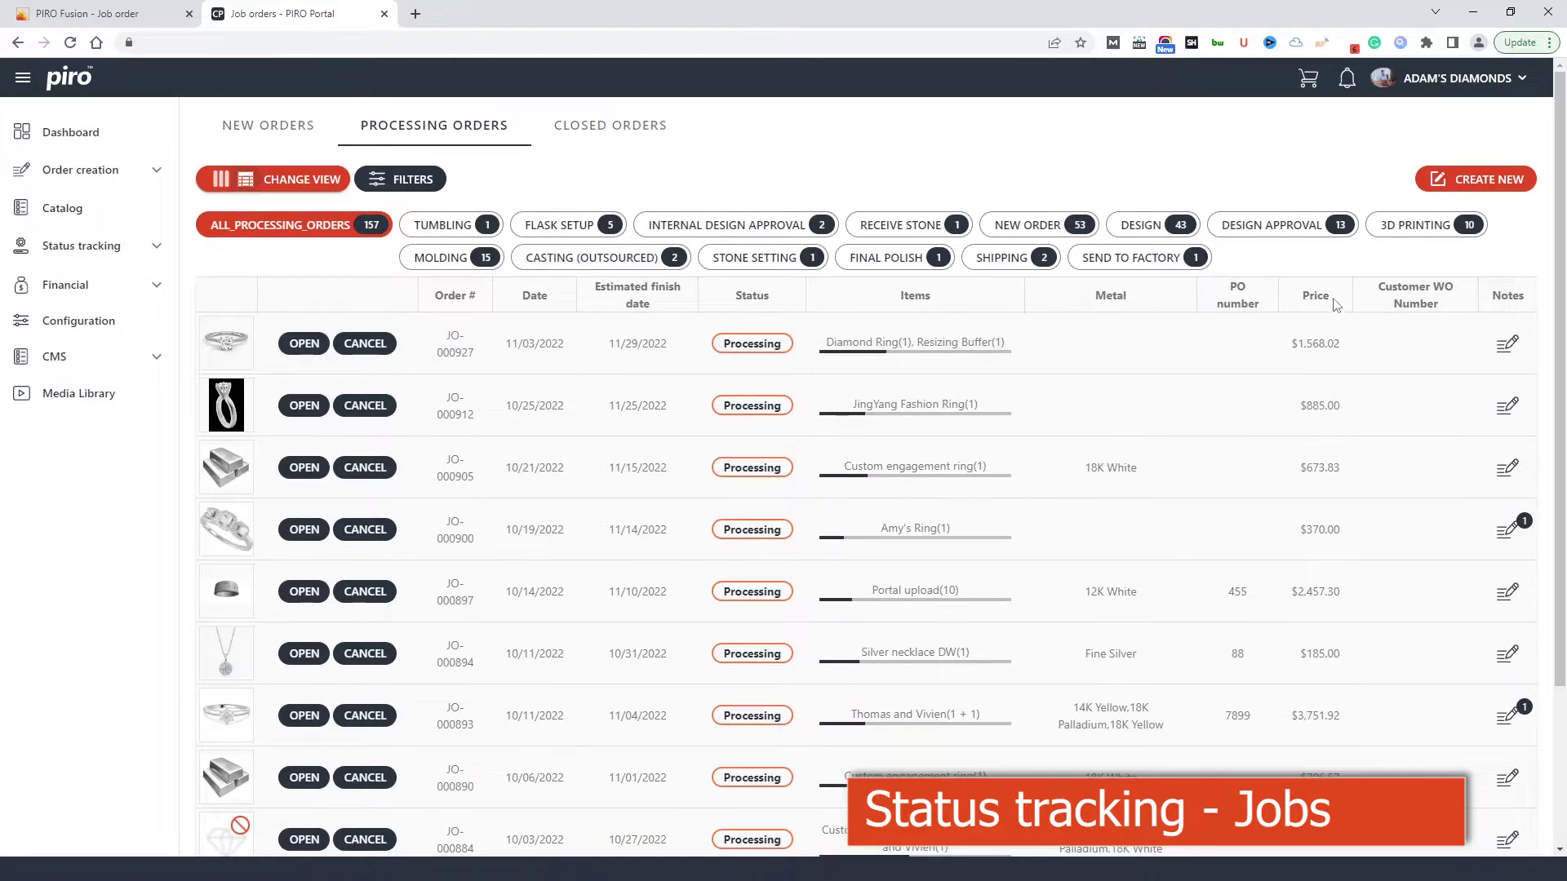
{"action": "left_click", "coordinate": [303, 344]}
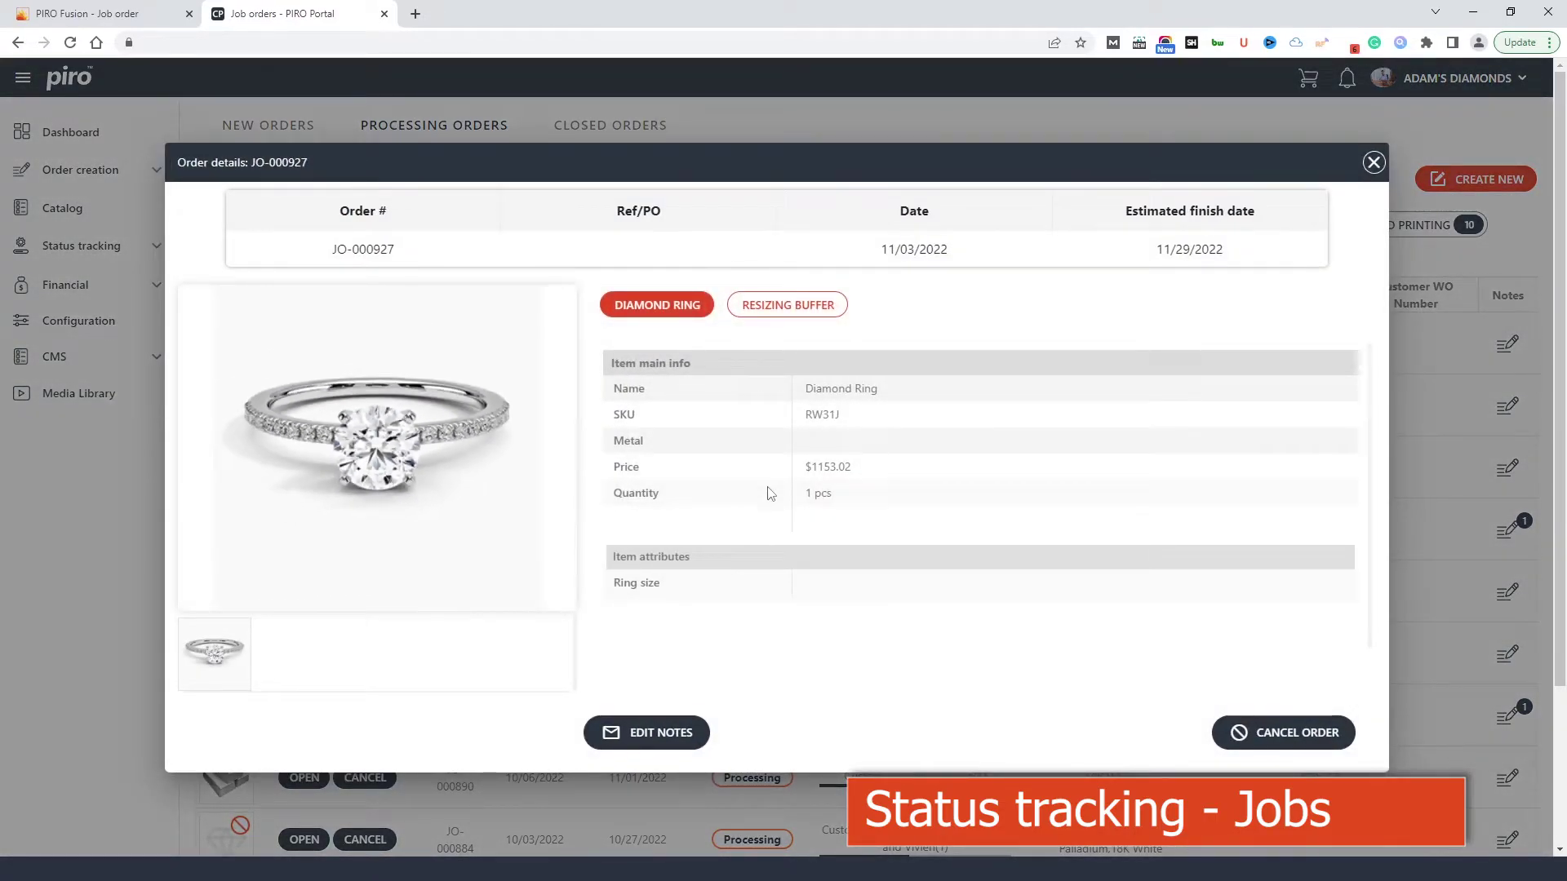
Step: Save the note 'I will pick this up on Friday.' on JO-000927 and close its details
{"action": "left_click", "coordinate": [662, 734]}
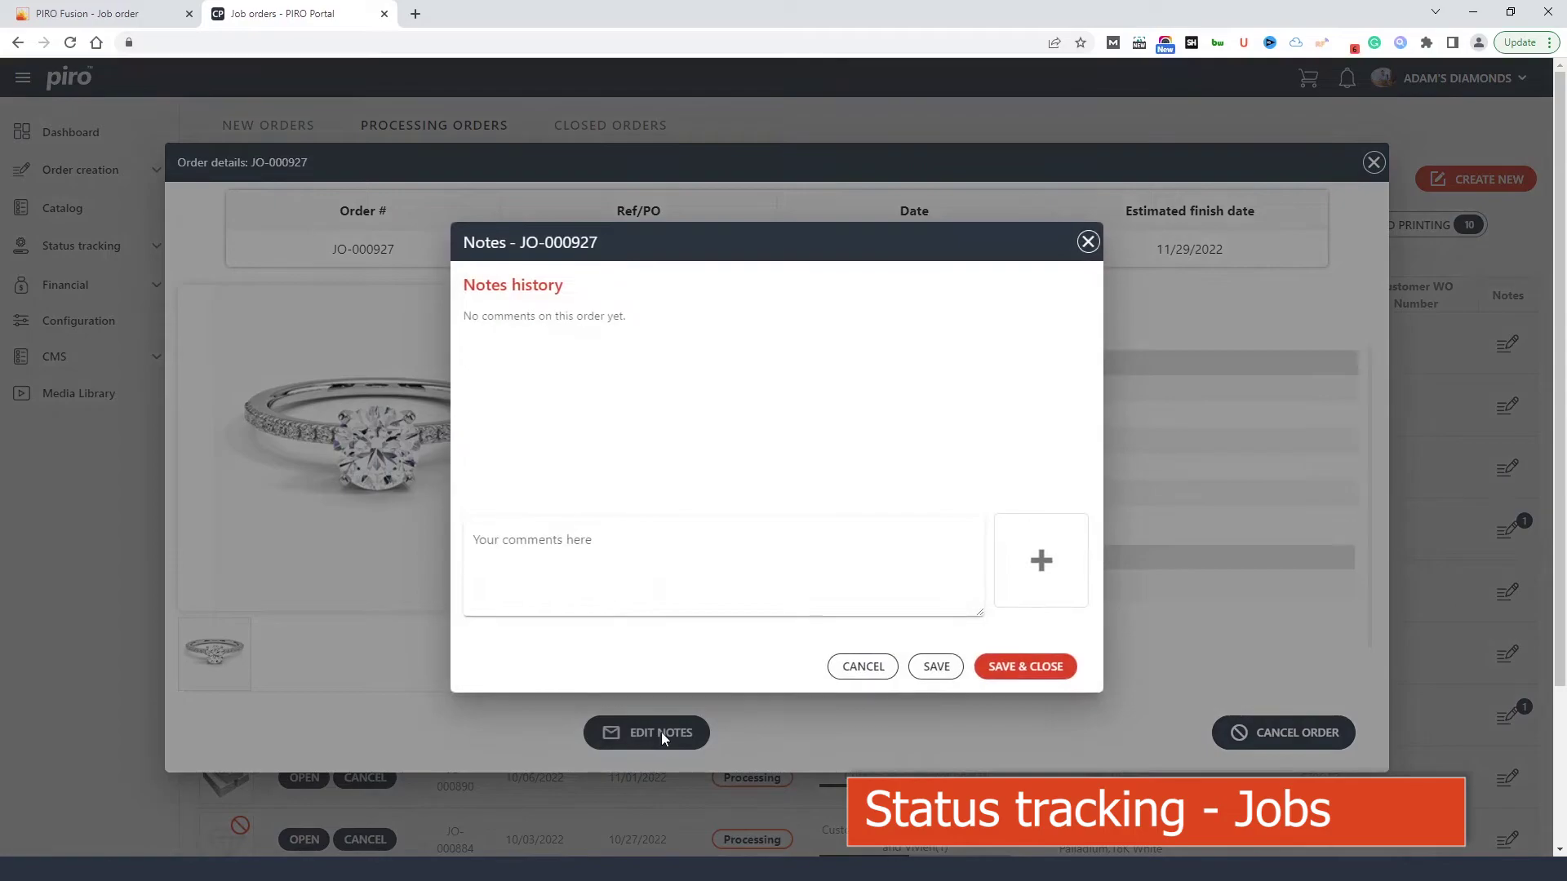
{"action": "left_click", "coordinate": [554, 548]}
{"action": "type", "text": "I will pick this up on Friday."}
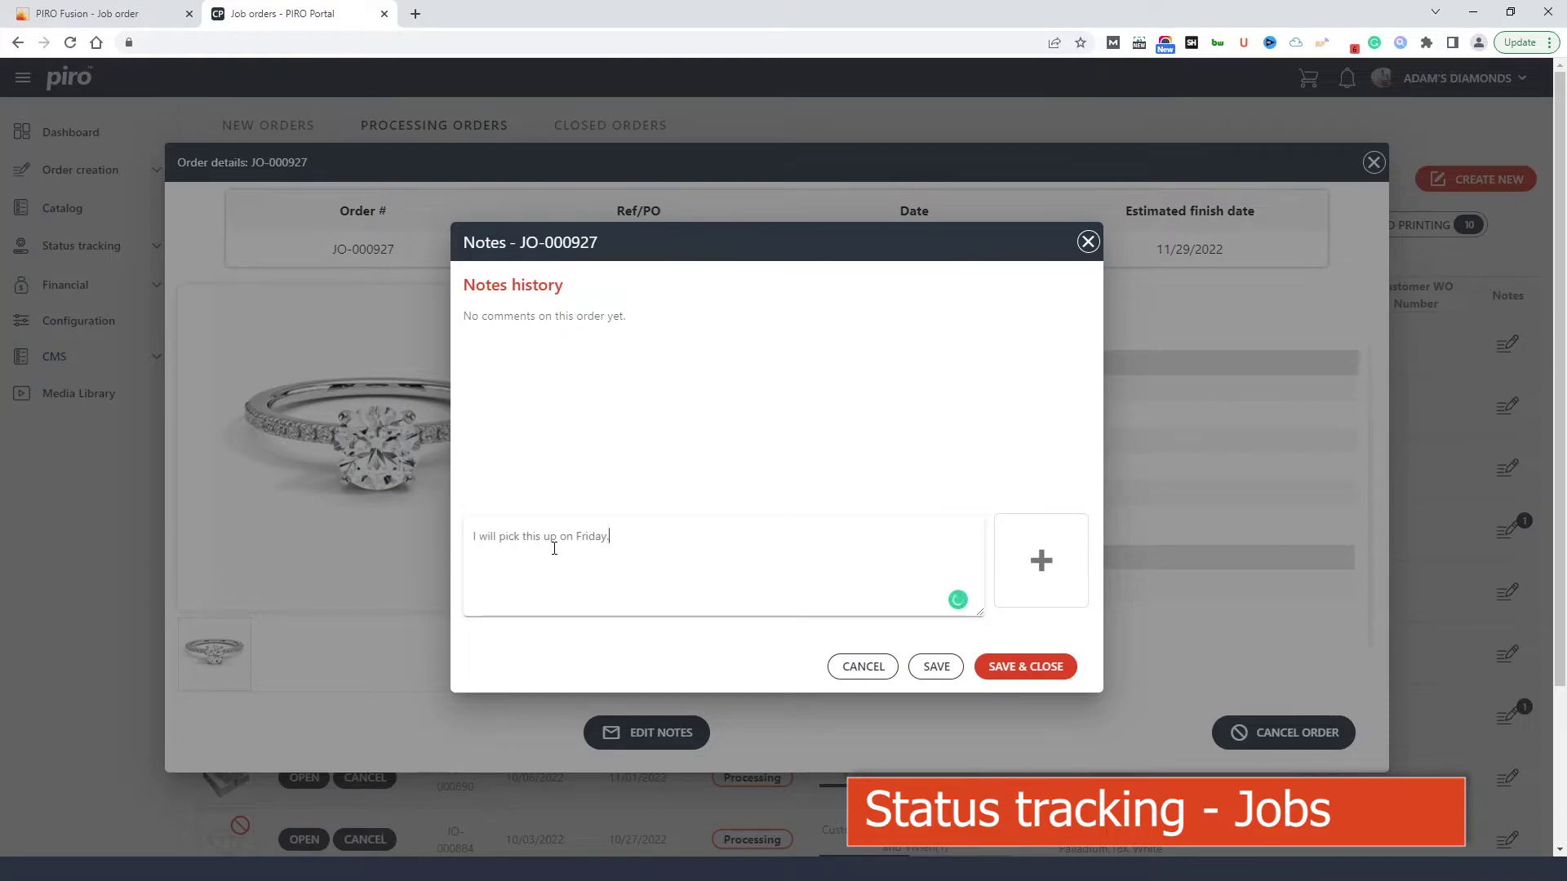
{"action": "left_click", "coordinate": [1012, 667]}
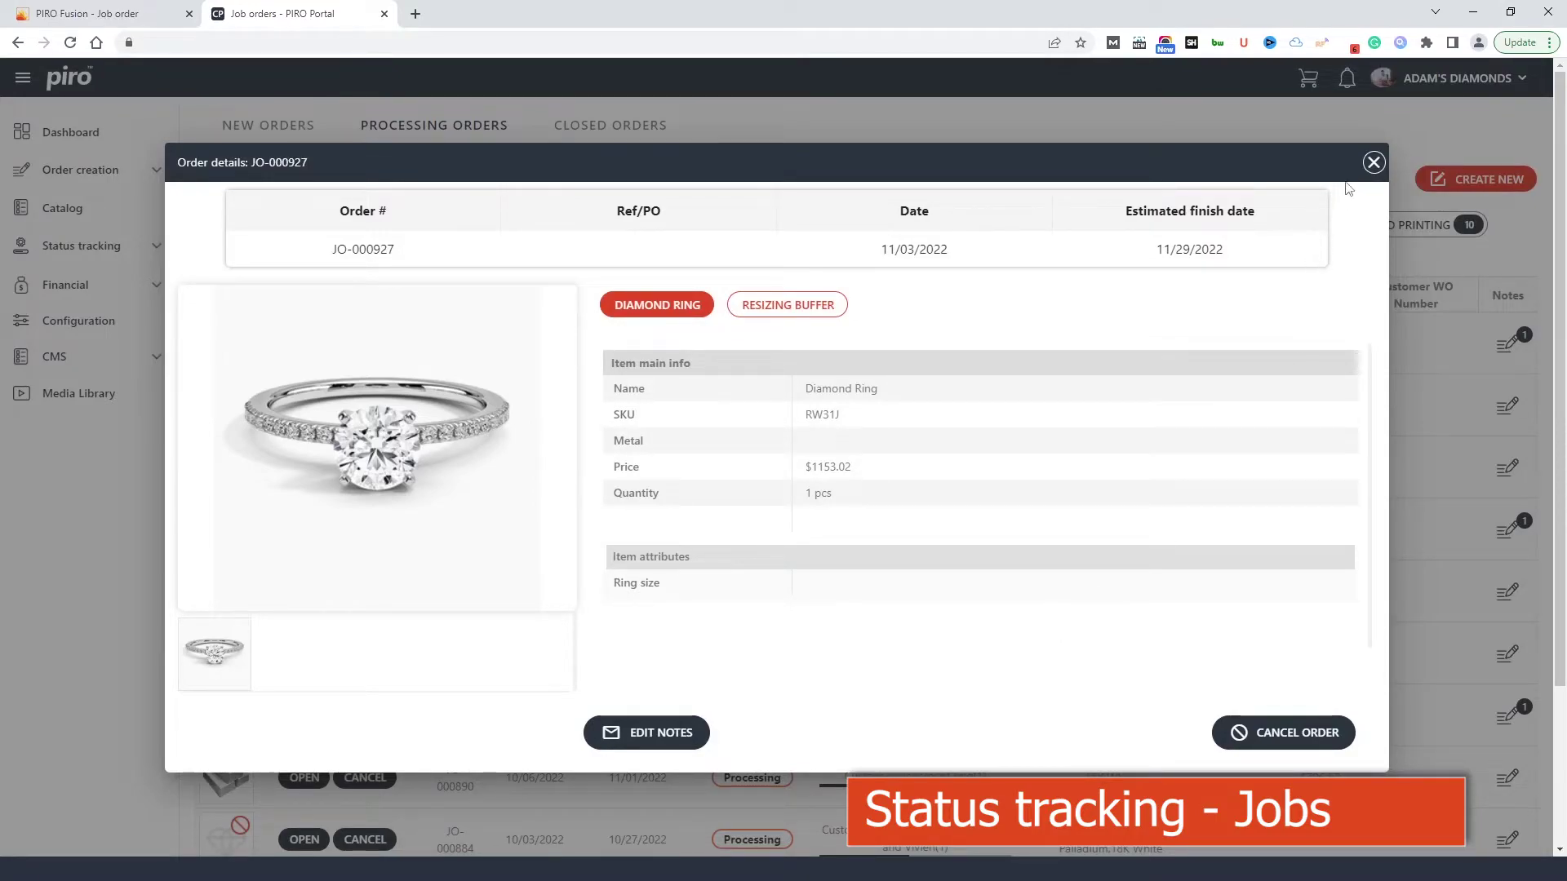
{"action": "left_click", "coordinate": [1373, 163]}
Step: Re-order closed job JO-000603, then bring up Status tracking > Sales orders
{"action": "left_click", "coordinate": [602, 126]}
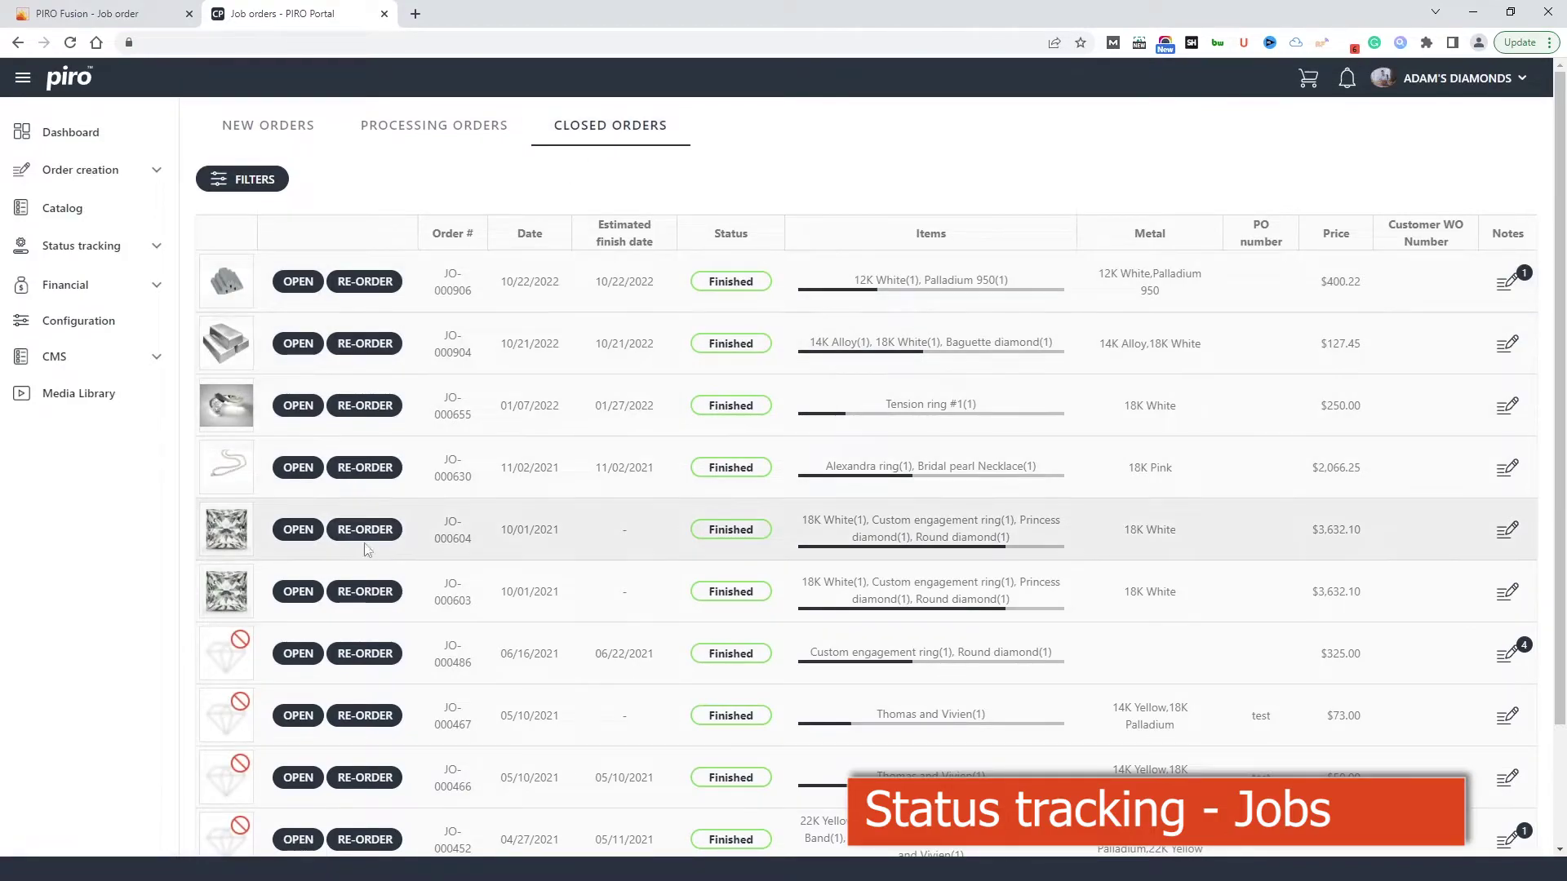
{"action": "left_click", "coordinate": [367, 589]}
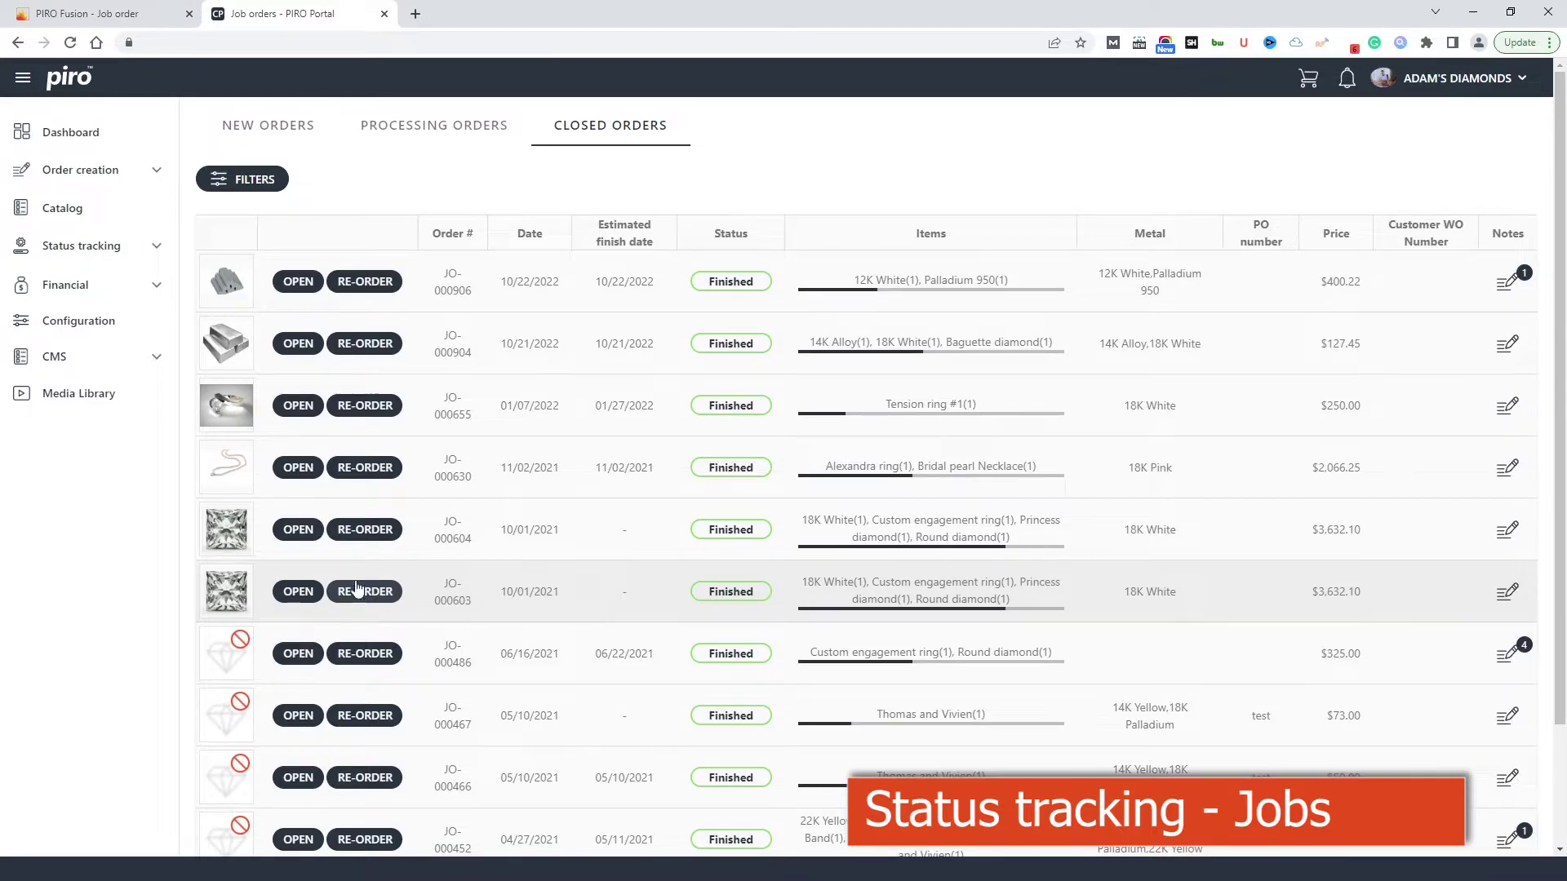
{"action": "left_click", "coordinate": [156, 246]}
{"action": "left_click", "coordinate": [92, 365]}
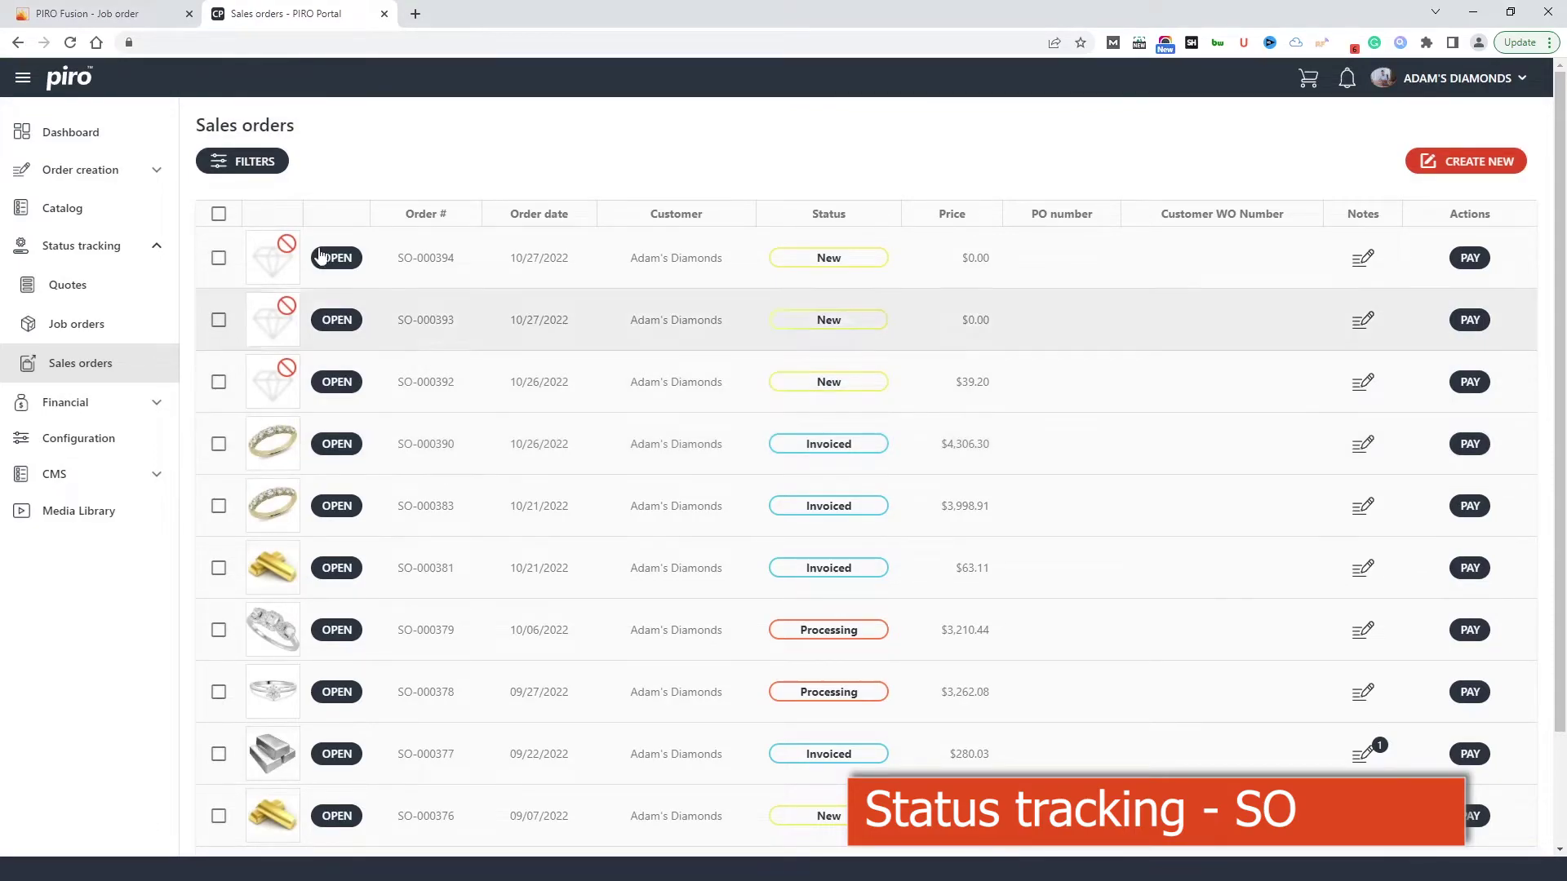
Step: Show the 209-item Sales orders list in PIRO Fusion, then return to the portal
{"action": "left_click", "coordinate": [98, 14]}
{"action": "left_click", "coordinate": [96, 230]}
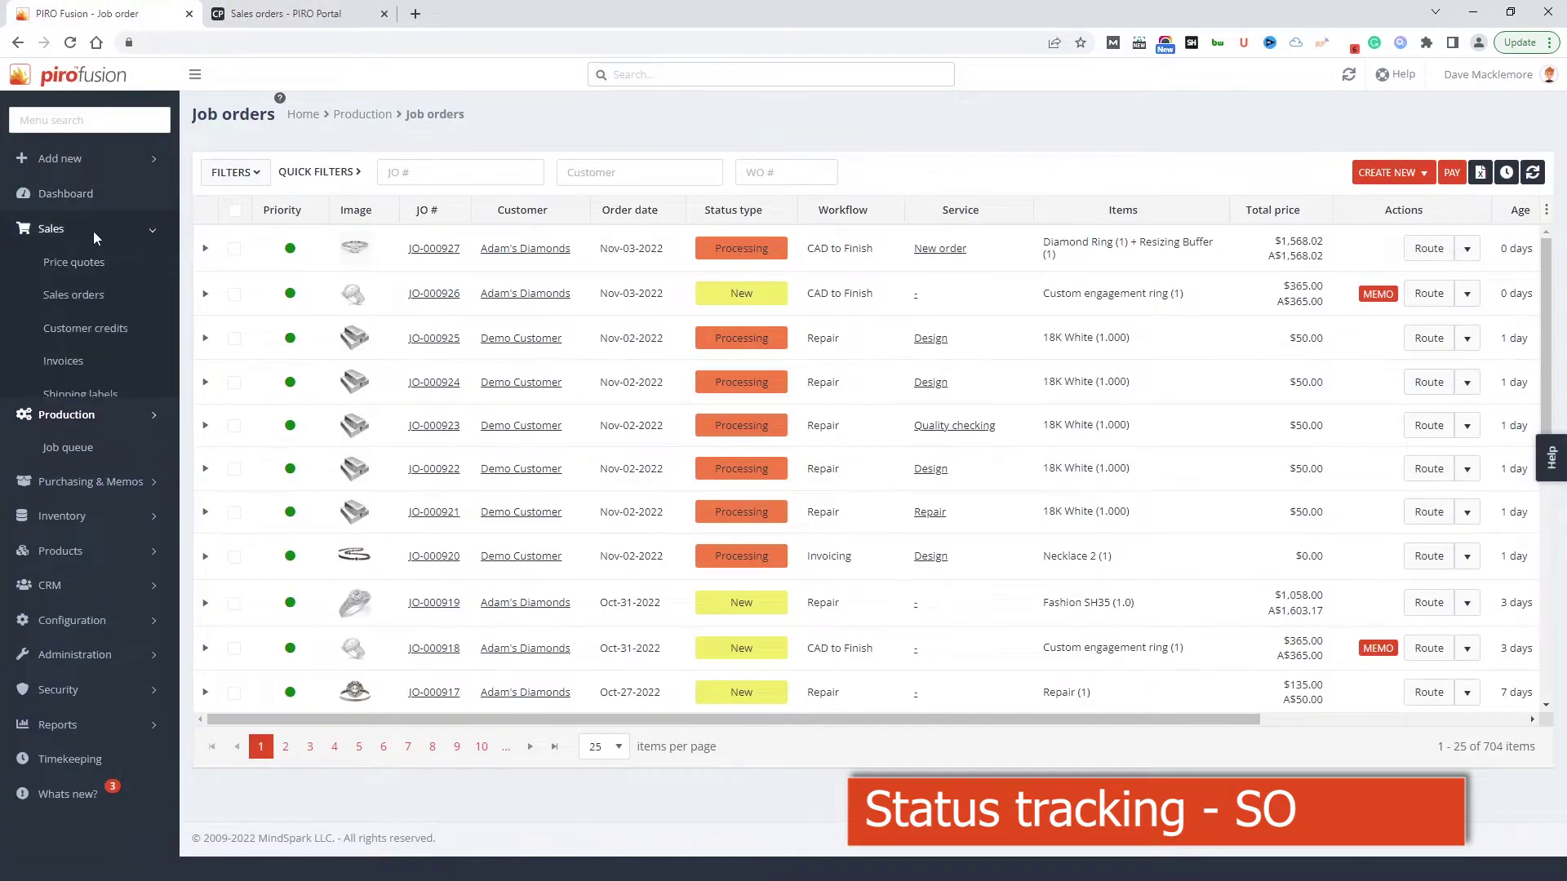
{"action": "left_click", "coordinate": [74, 297]}
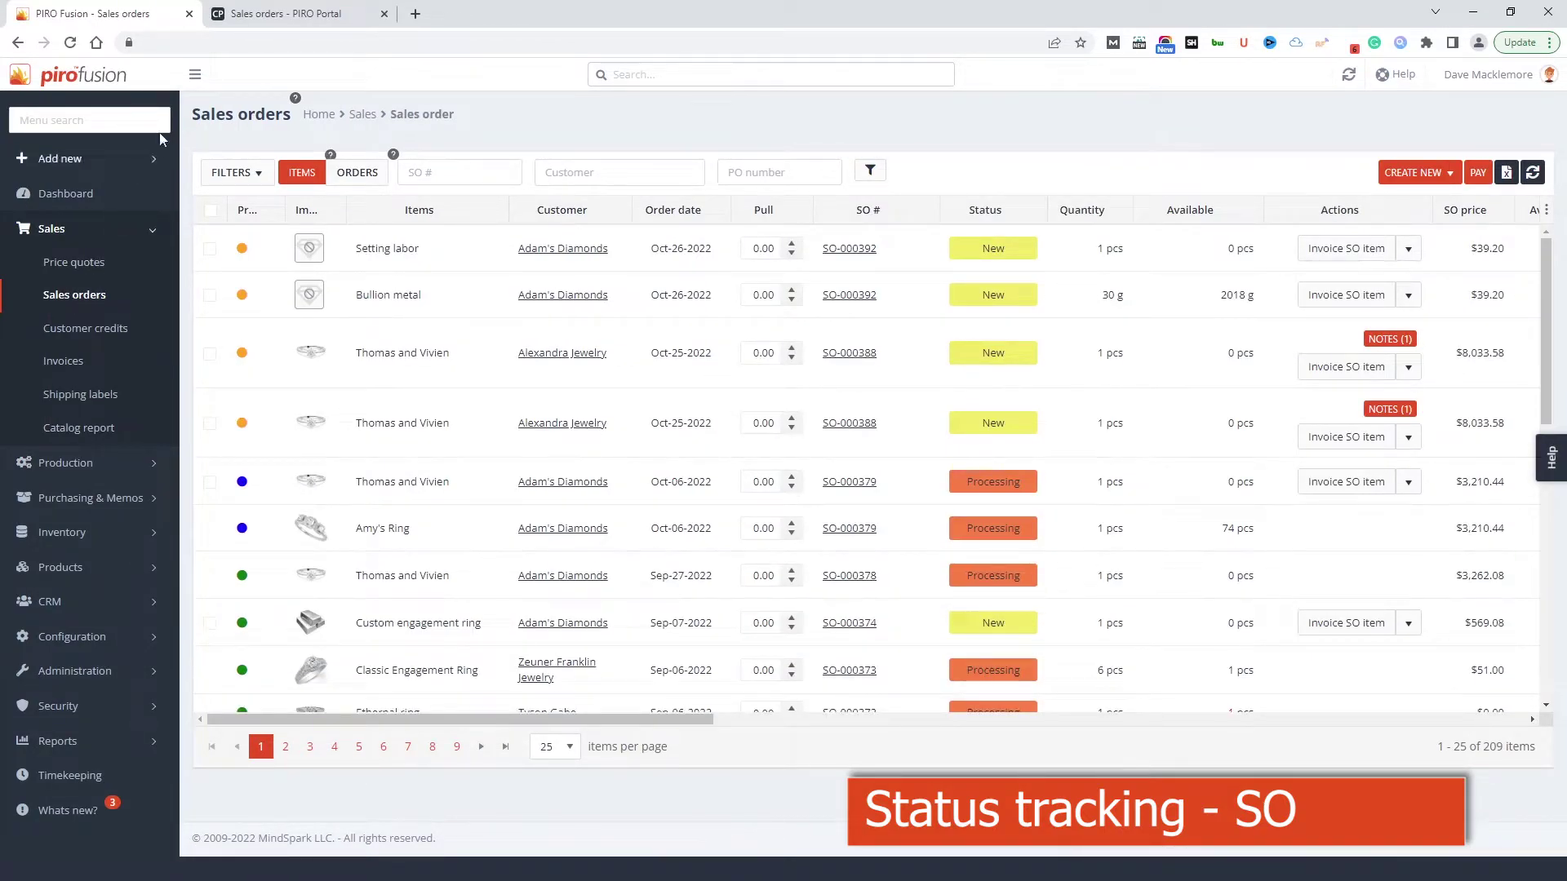
{"action": "left_click", "coordinate": [263, 15]}
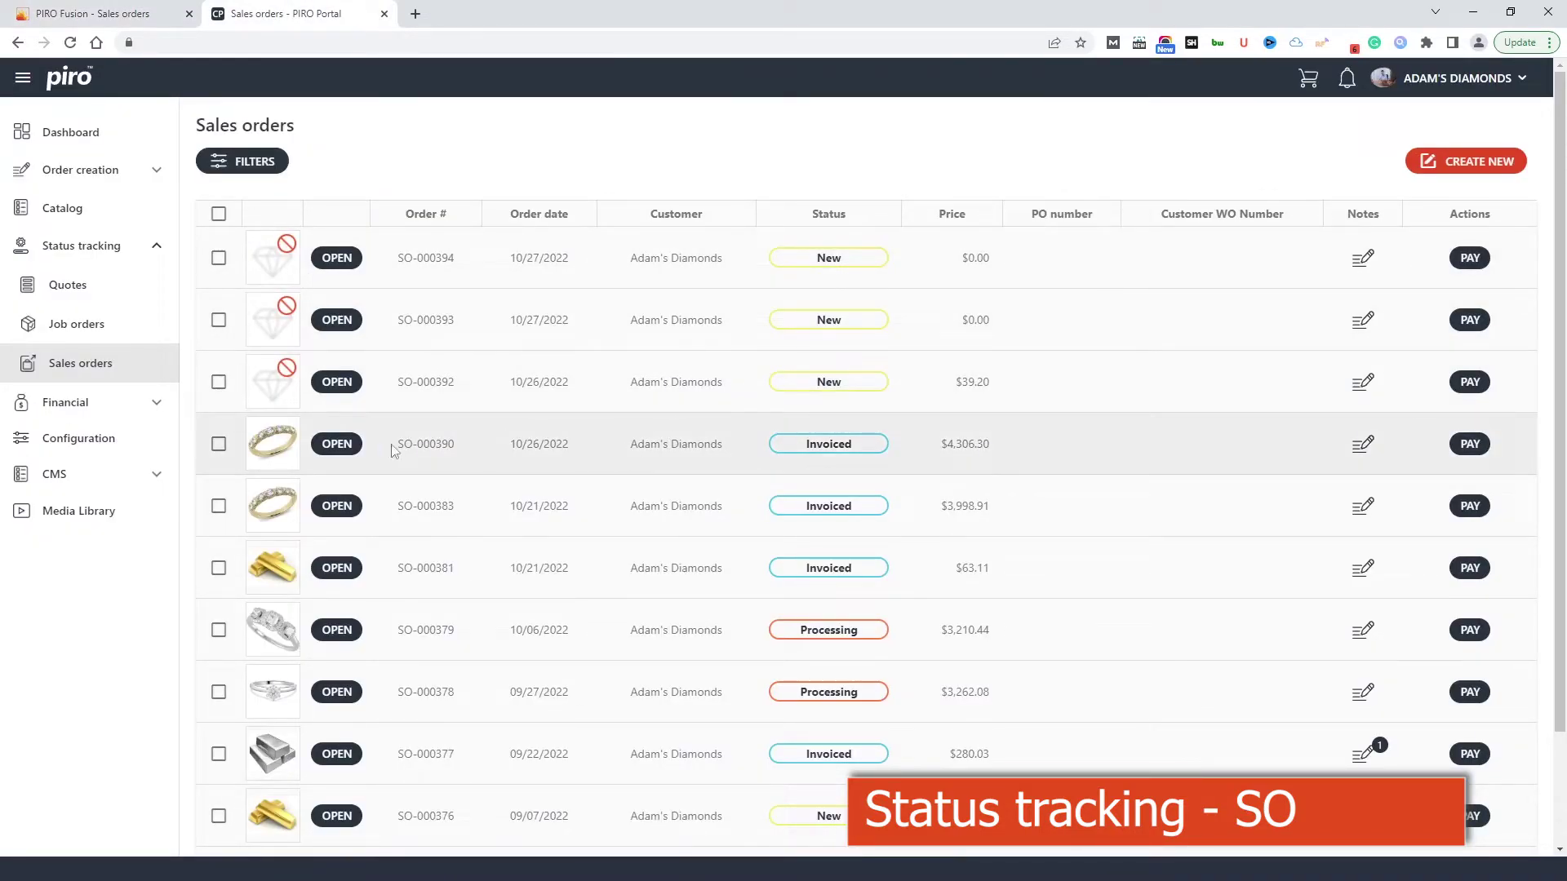
Step: Glance at SO-000390, then choose the 7 Stone Ring in ring size 5 from Catalog > Rings
{"action": "left_click", "coordinate": [335, 445]}
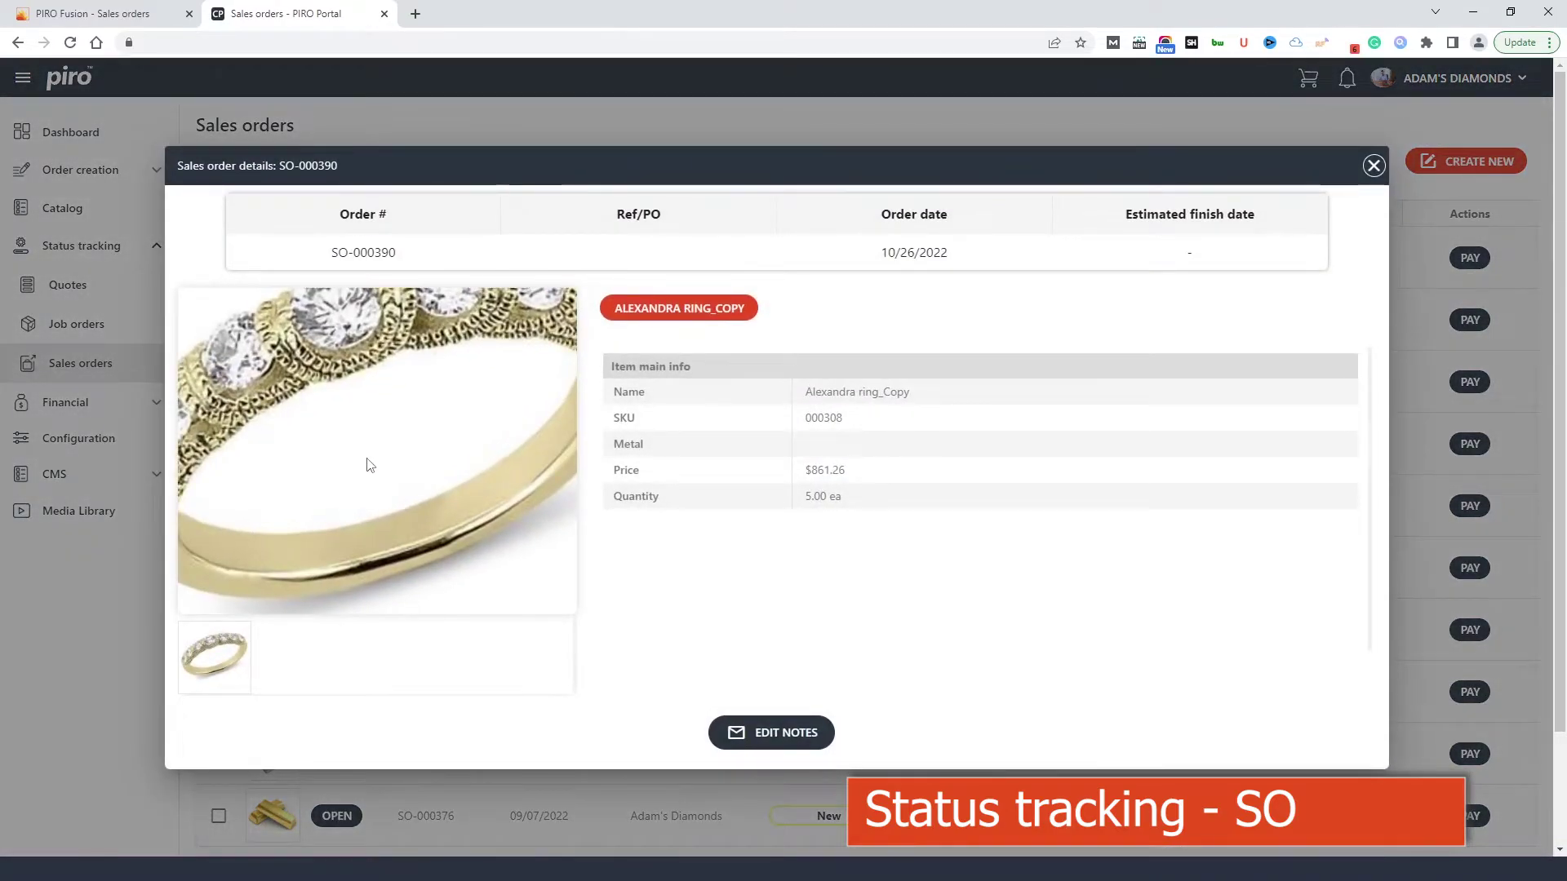
{"action": "left_click", "coordinate": [1374, 167]}
{"action": "left_click", "coordinate": [62, 208]}
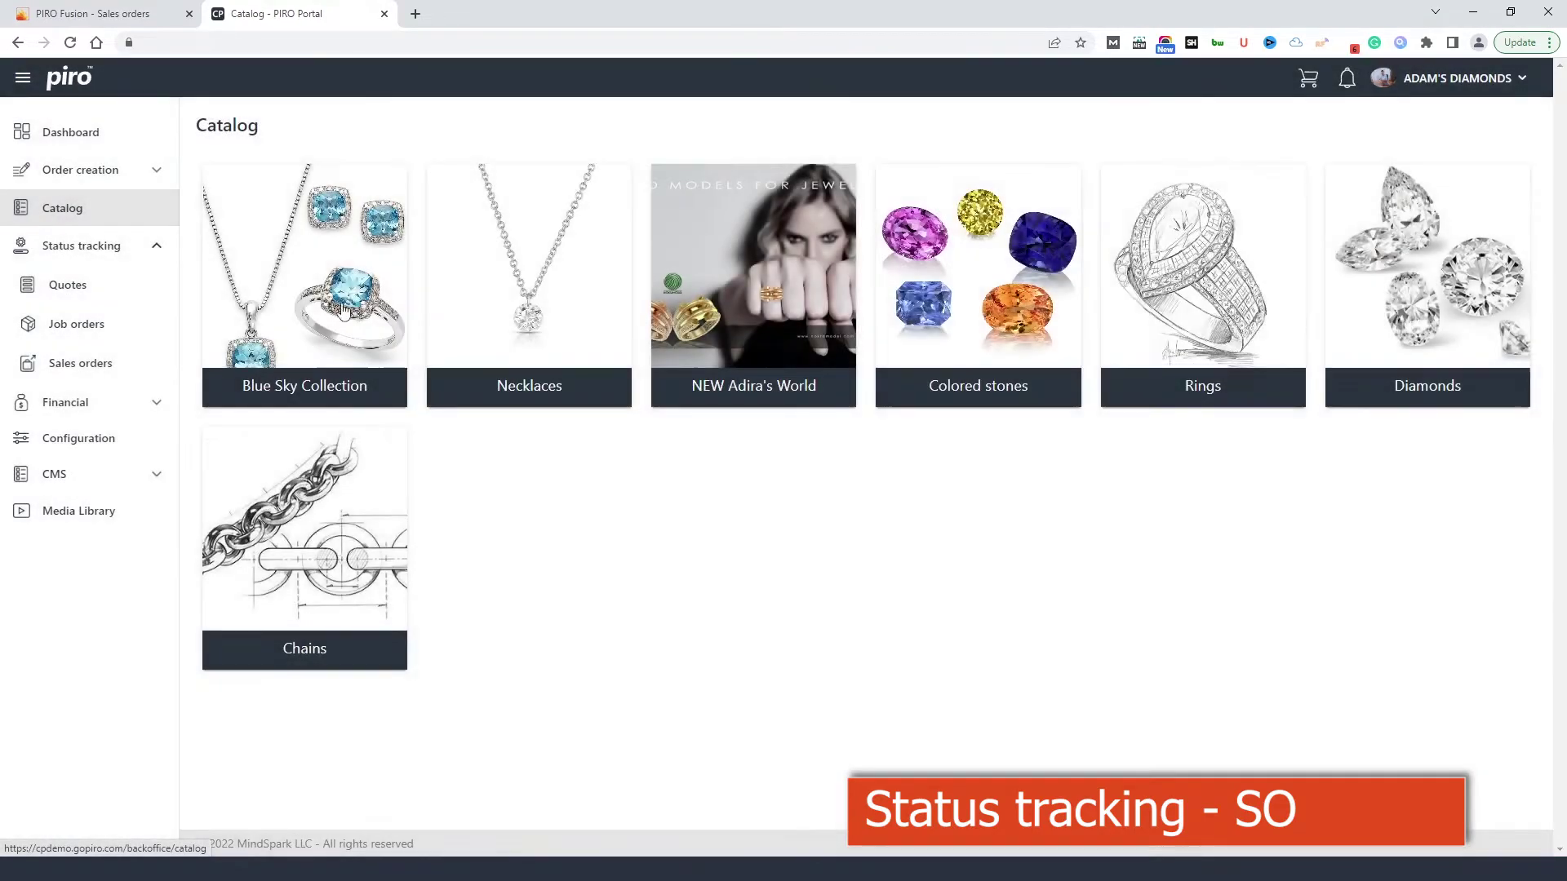
{"action": "left_click", "coordinate": [1172, 292]}
{"action": "left_click", "coordinate": [308, 334]}
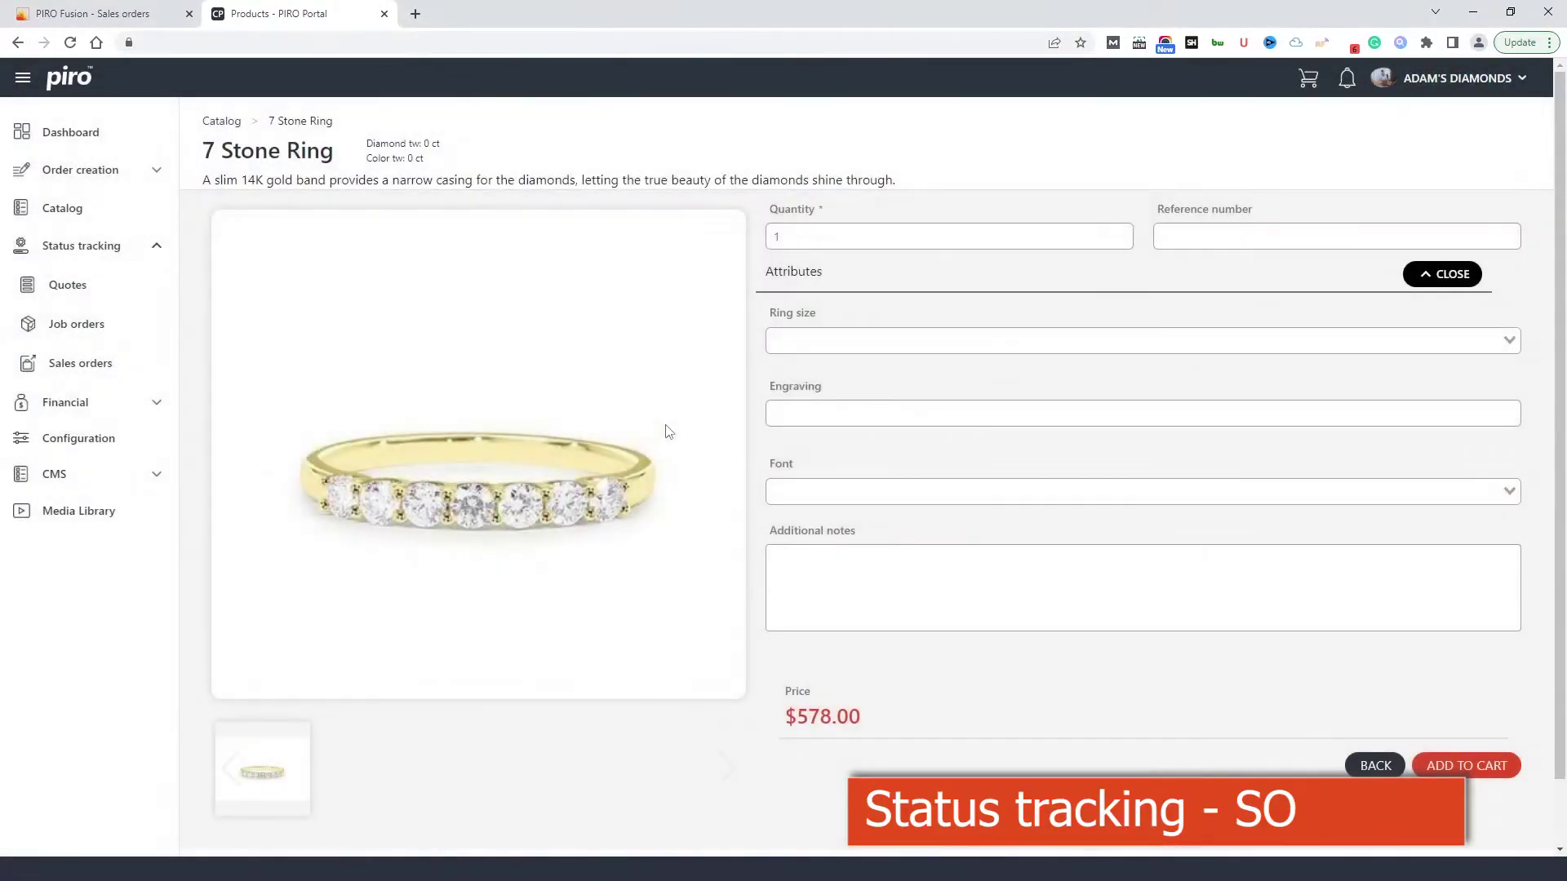
{"action": "left_click", "coordinate": [853, 351]}
{"action": "left_click", "coordinate": [791, 517]}
Step: Add the ring to the cart and check out with PO number 8945
{"action": "left_click", "coordinate": [1466, 770]}
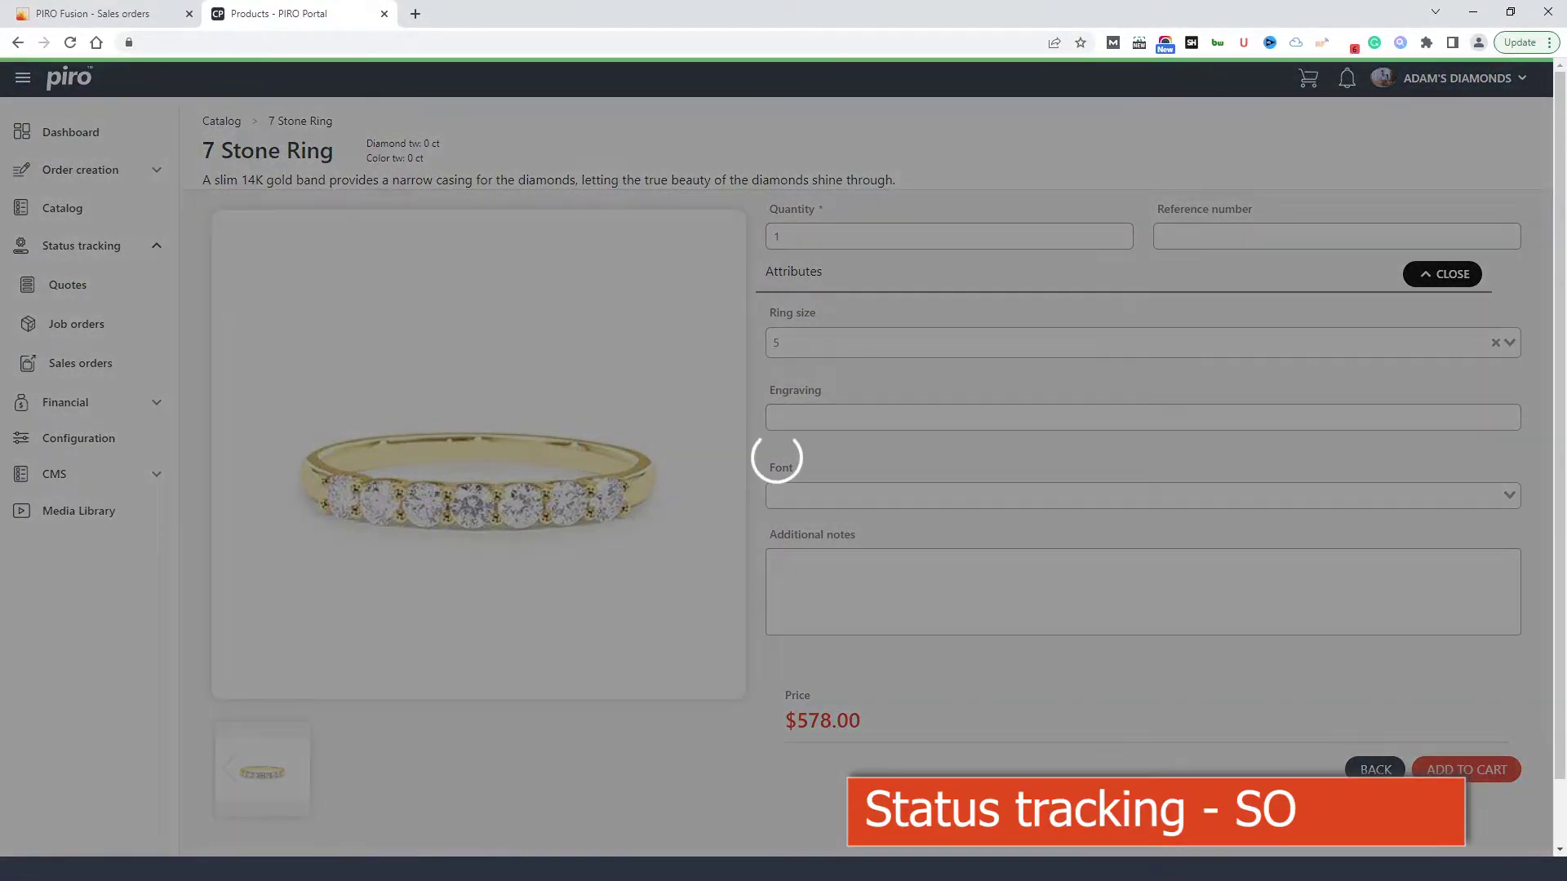
{"action": "left_click", "coordinate": [1051, 601]}
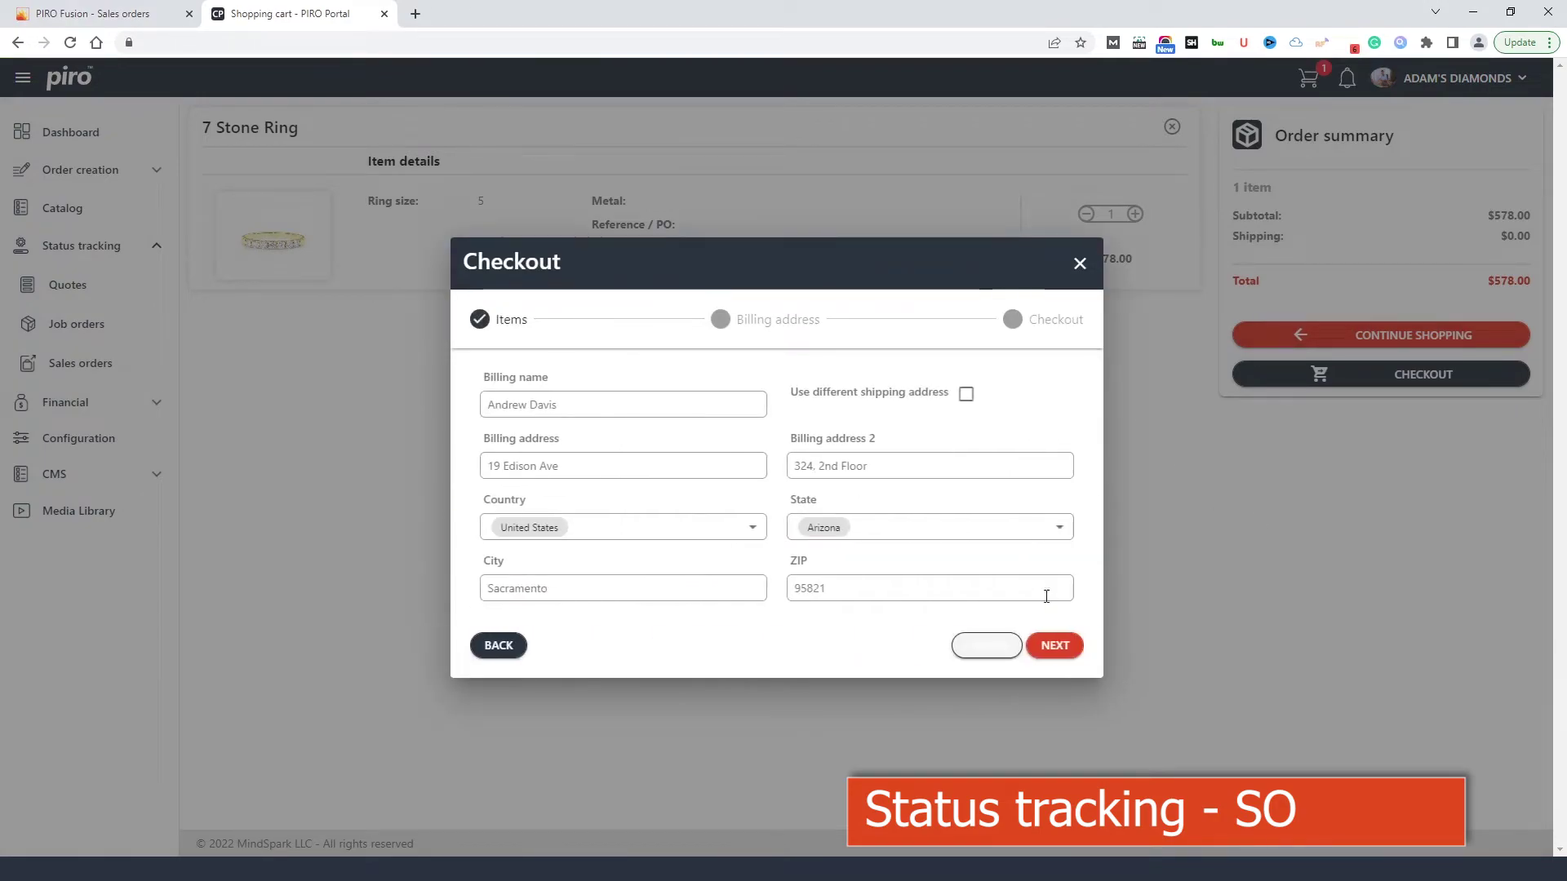
{"action": "left_click", "coordinate": [1053, 644]}
{"action": "left_click", "coordinate": [548, 416]}
{"action": "type", "text": "8"}
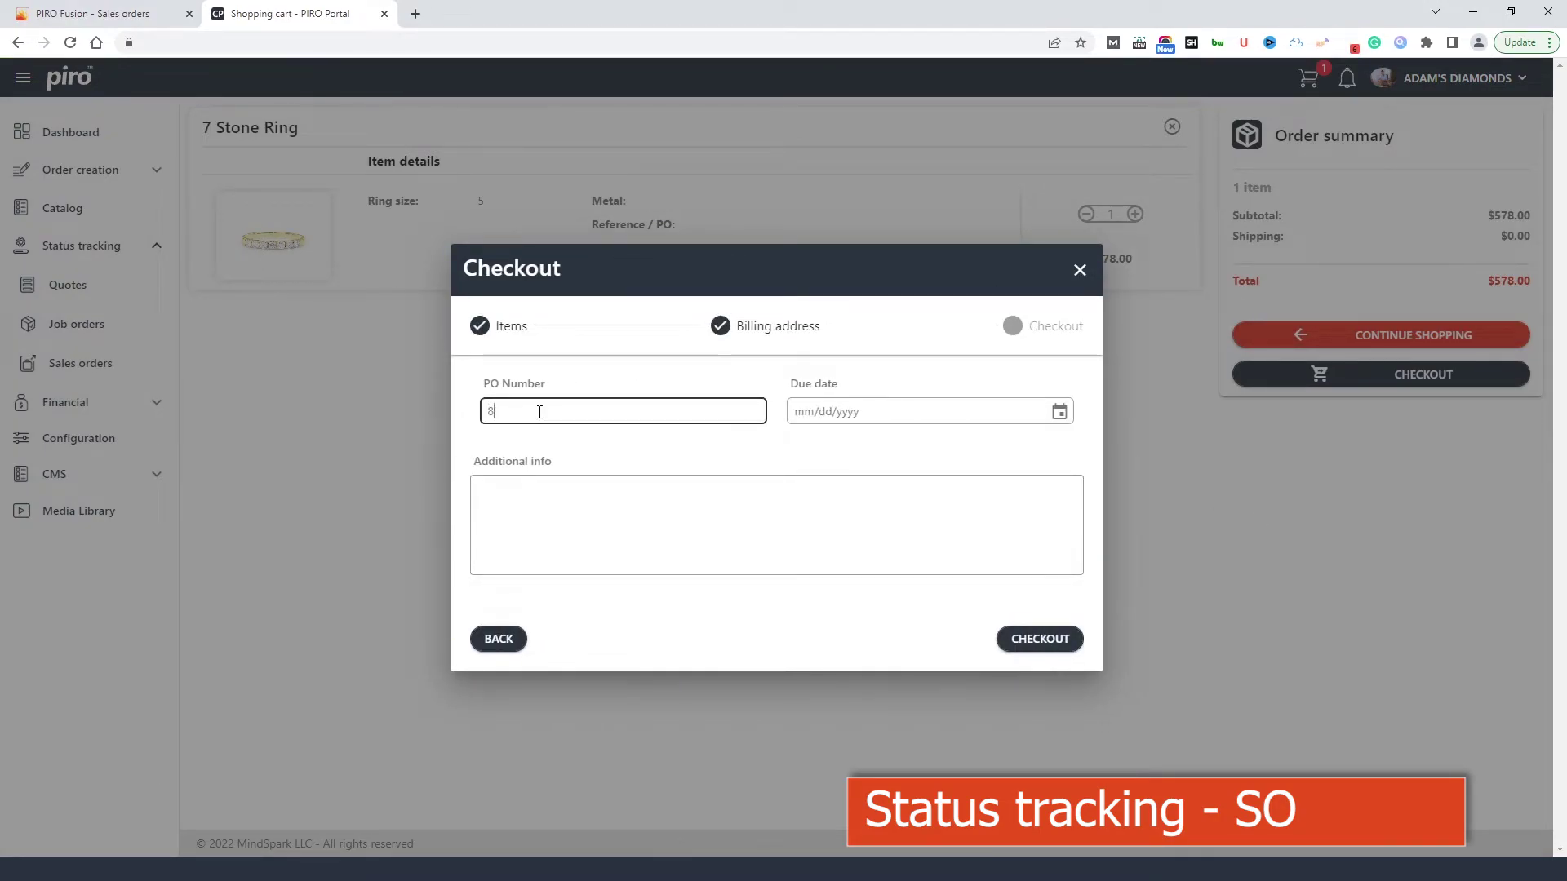
{"action": "type", "text": "945"}
{"action": "left_click", "coordinate": [1039, 639]}
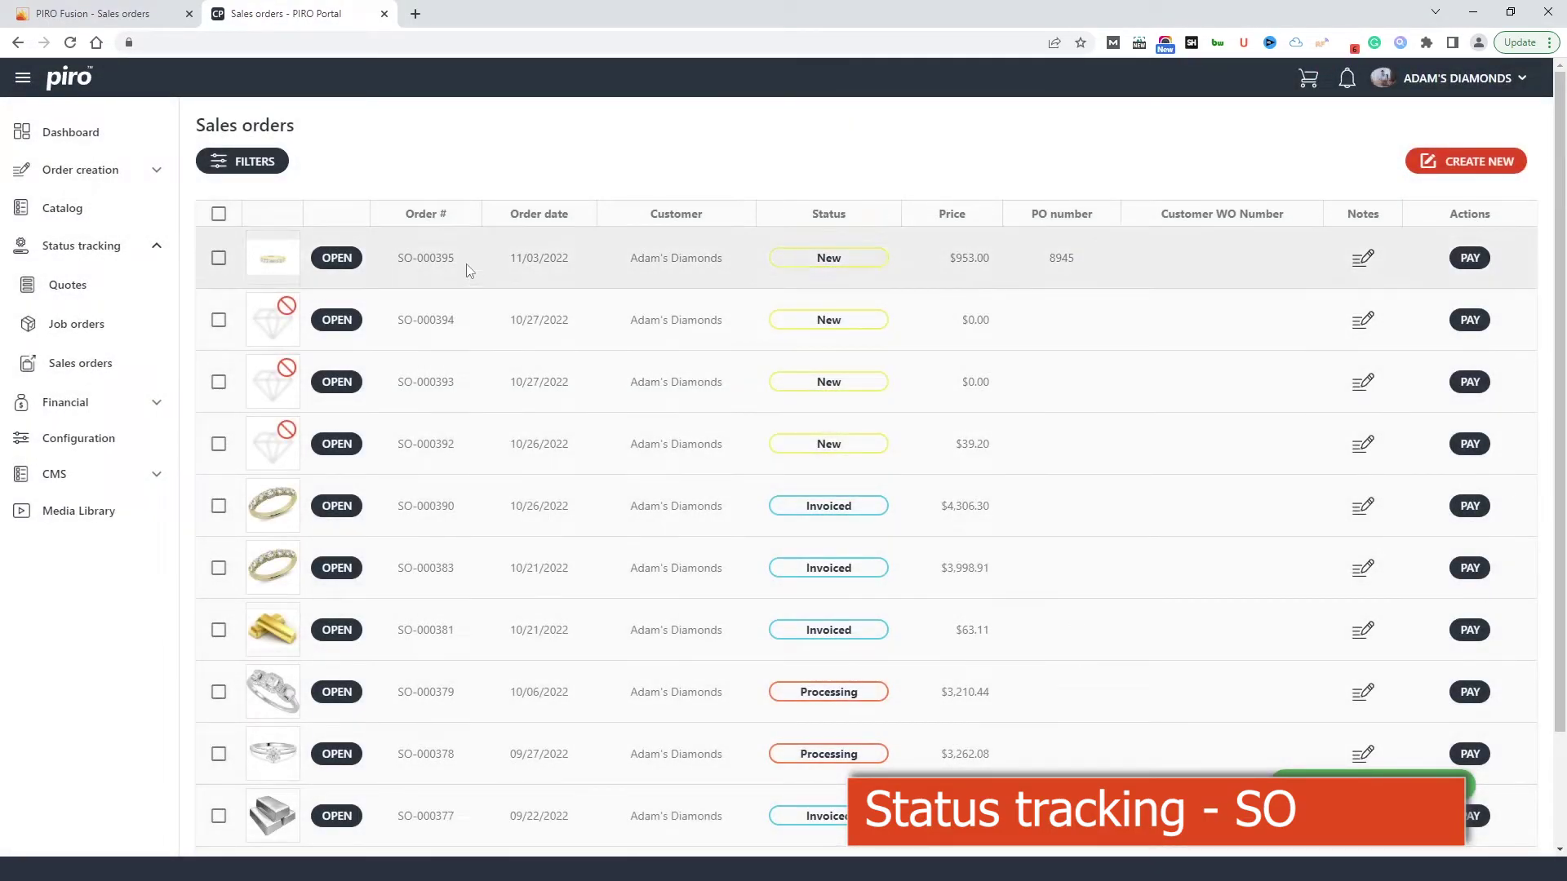
Step: Check the new order in the back-office sales list grouped by order, then return to the portal
{"action": "left_click", "coordinate": [106, 15]}
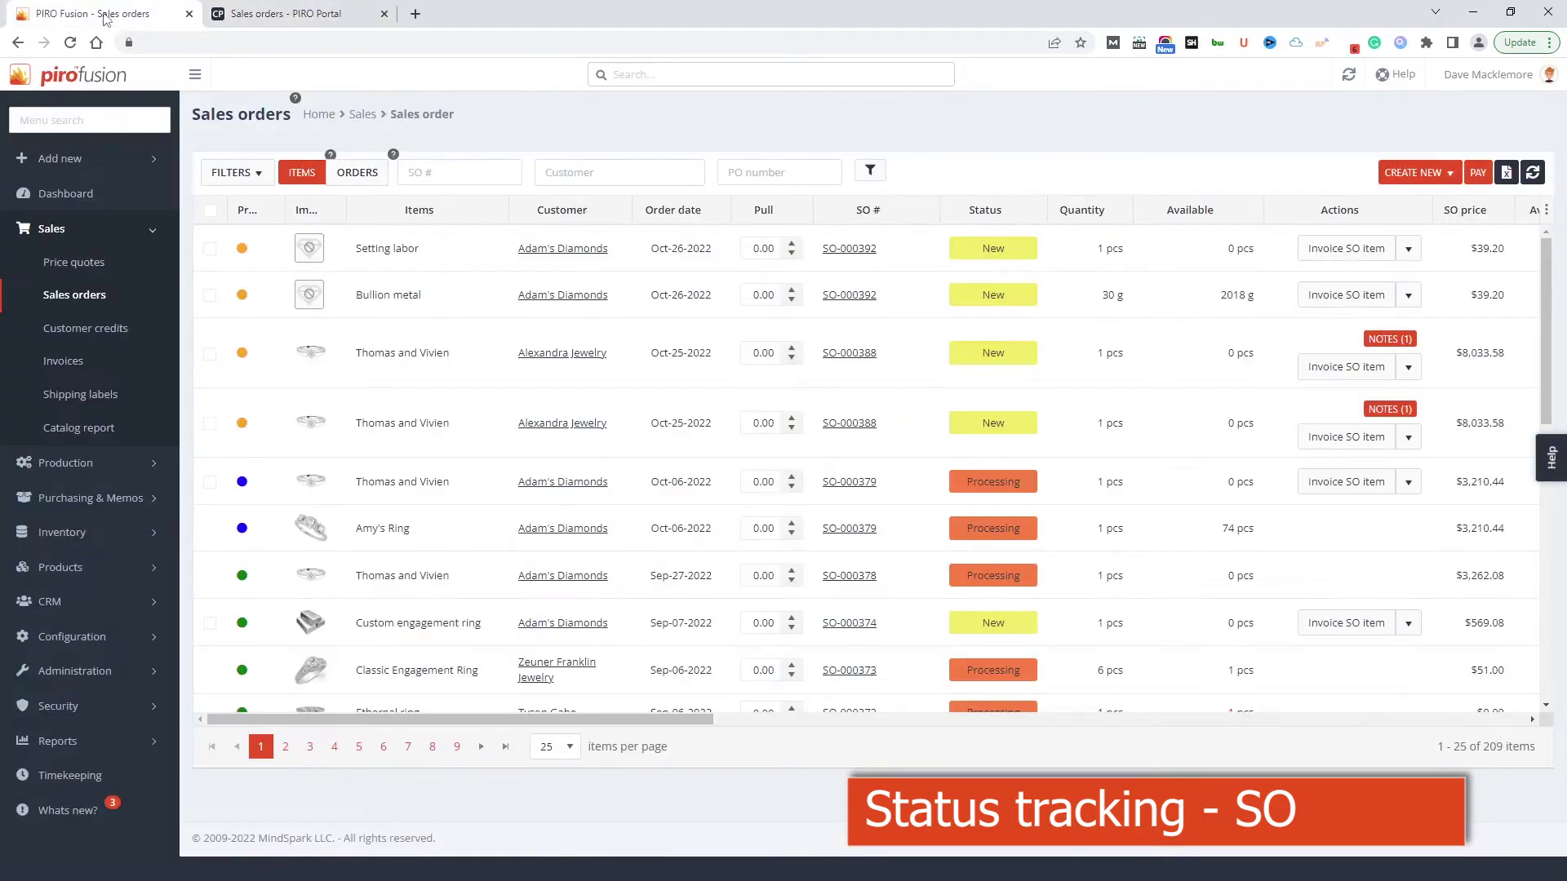
{"action": "left_click", "coordinate": [358, 172]}
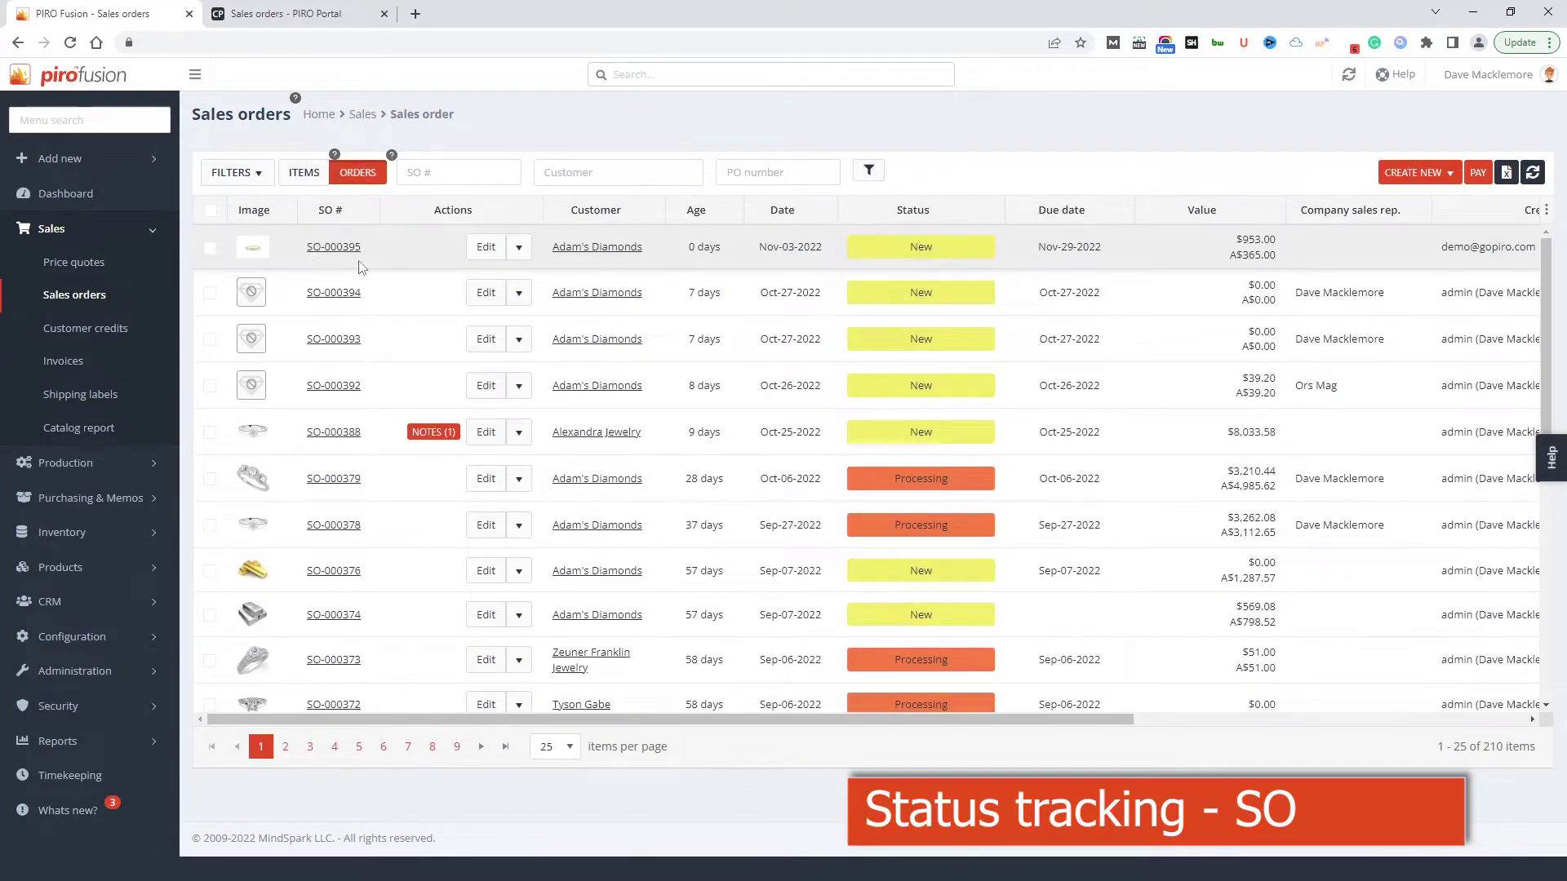
{"action": "left_click", "coordinate": [287, 17]}
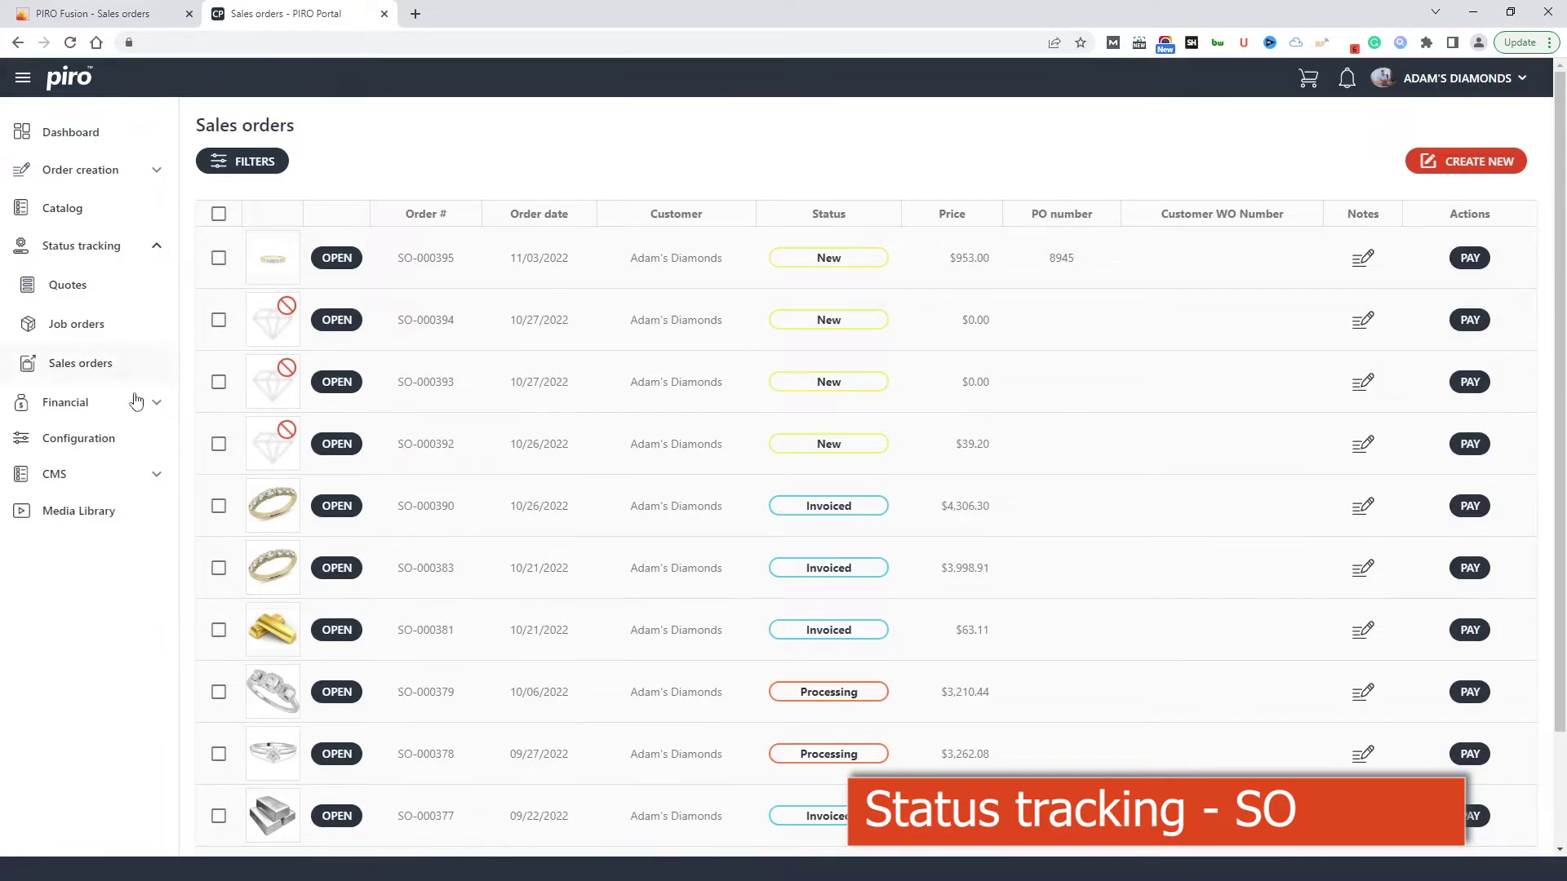
Step: Submit a payment applying the full 223.72 balance to invoice 000580
{"action": "left_click", "coordinate": [133, 401]}
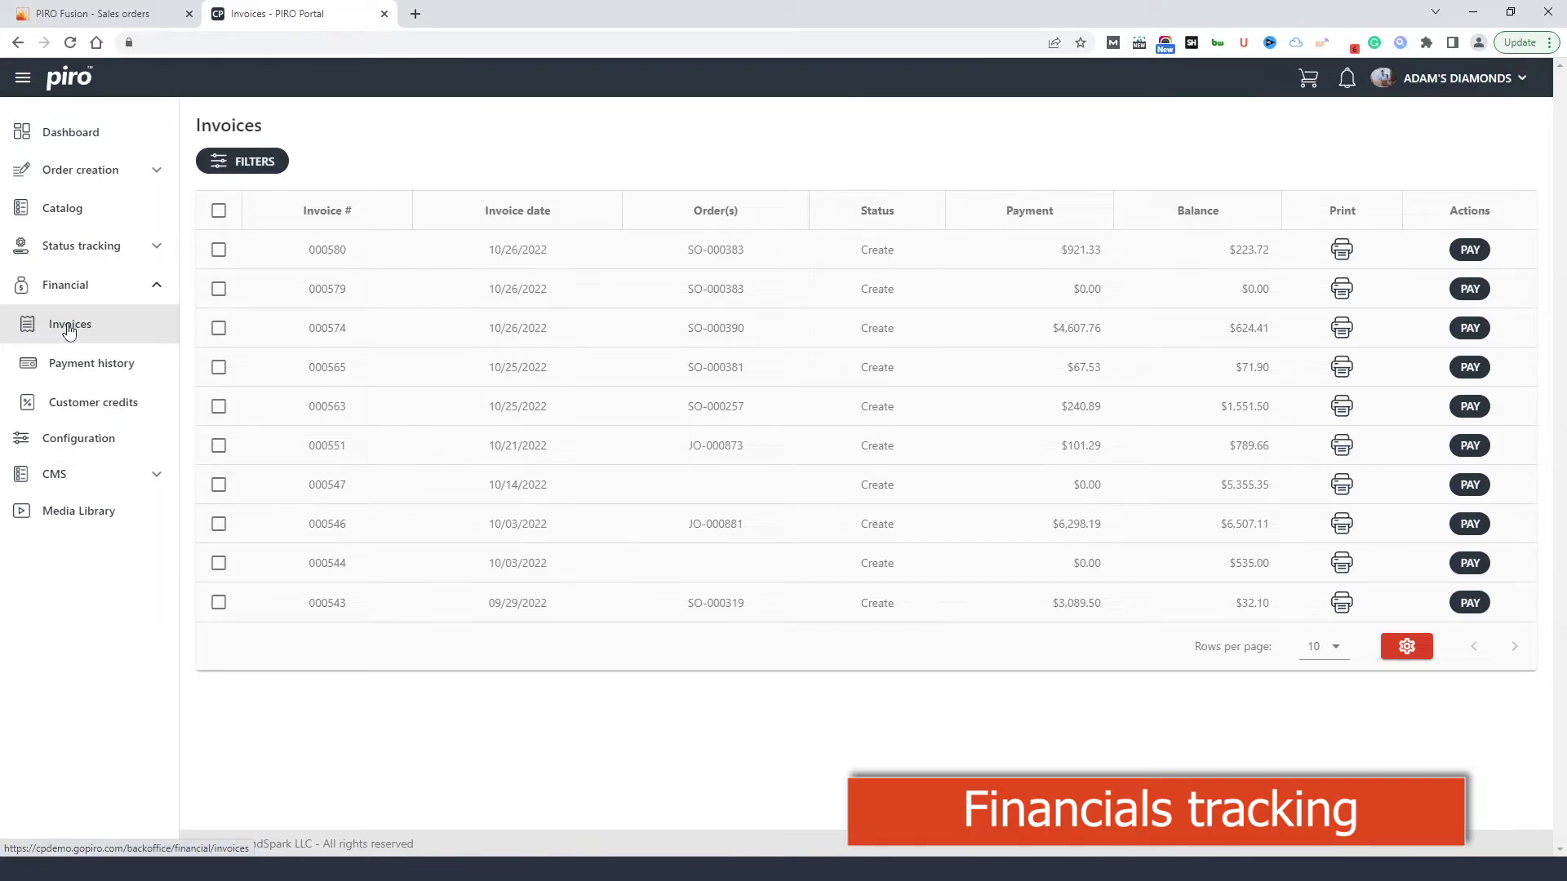
{"action": "left_click", "coordinate": [1471, 251]}
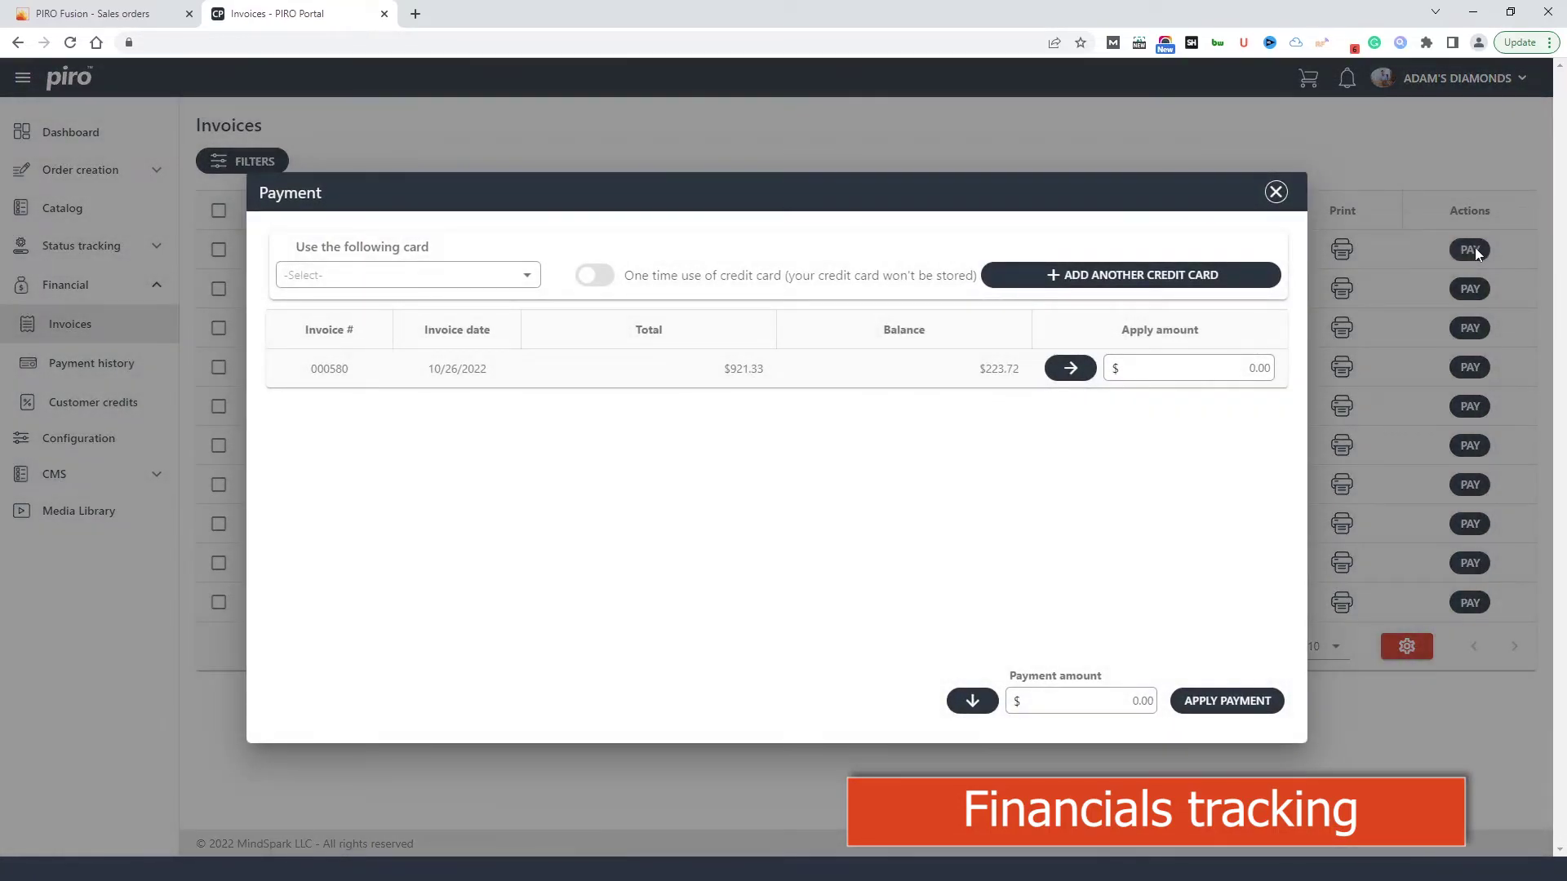
{"action": "left_click", "coordinate": [1191, 366]}
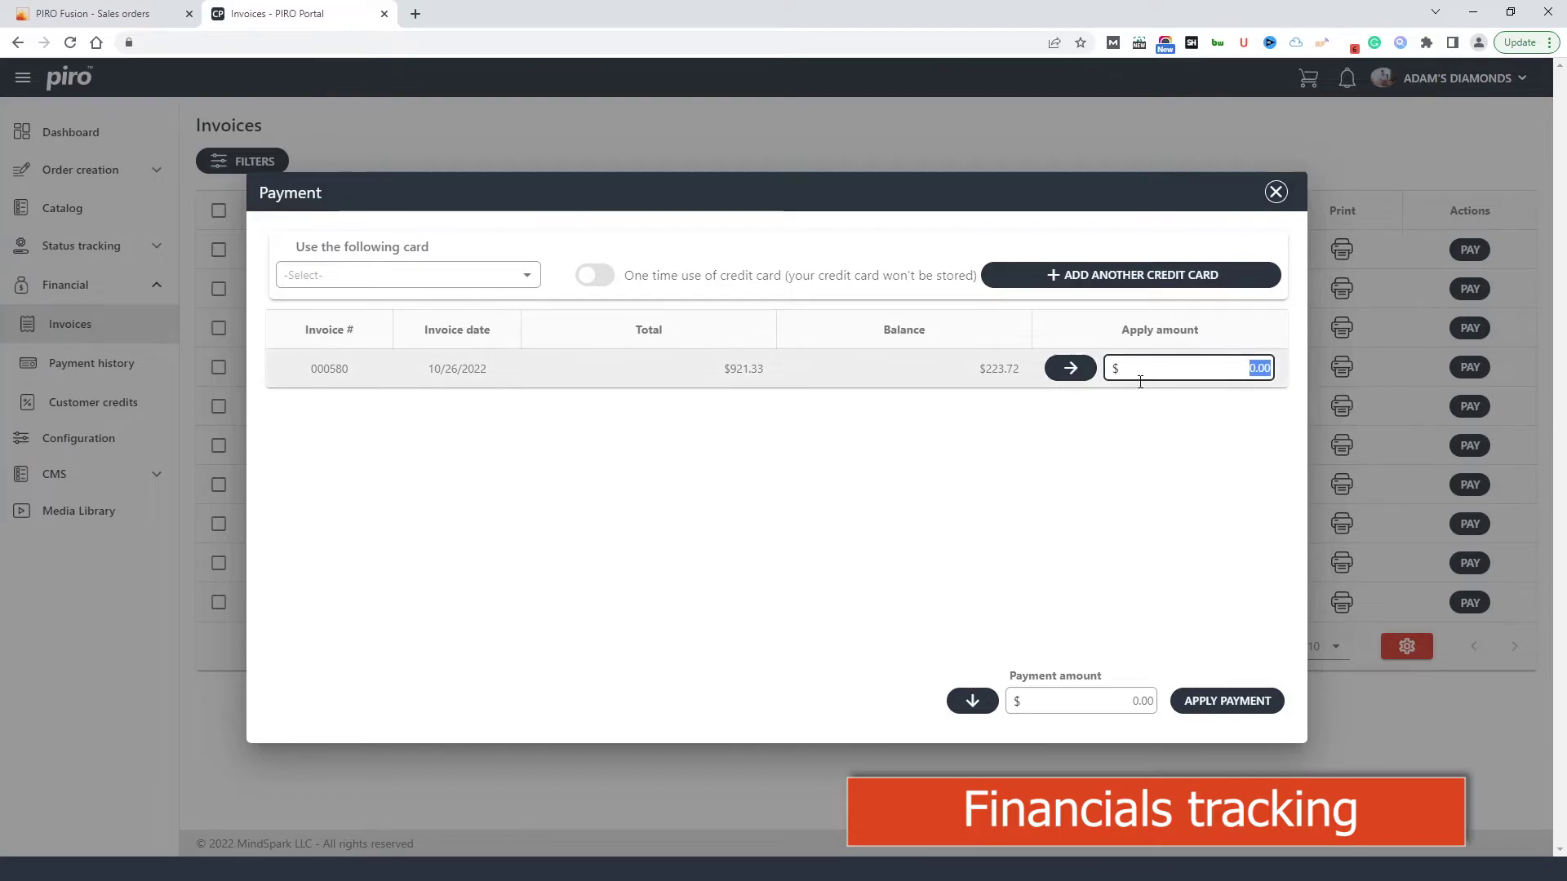
{"action": "left_click", "coordinate": [1070, 368]}
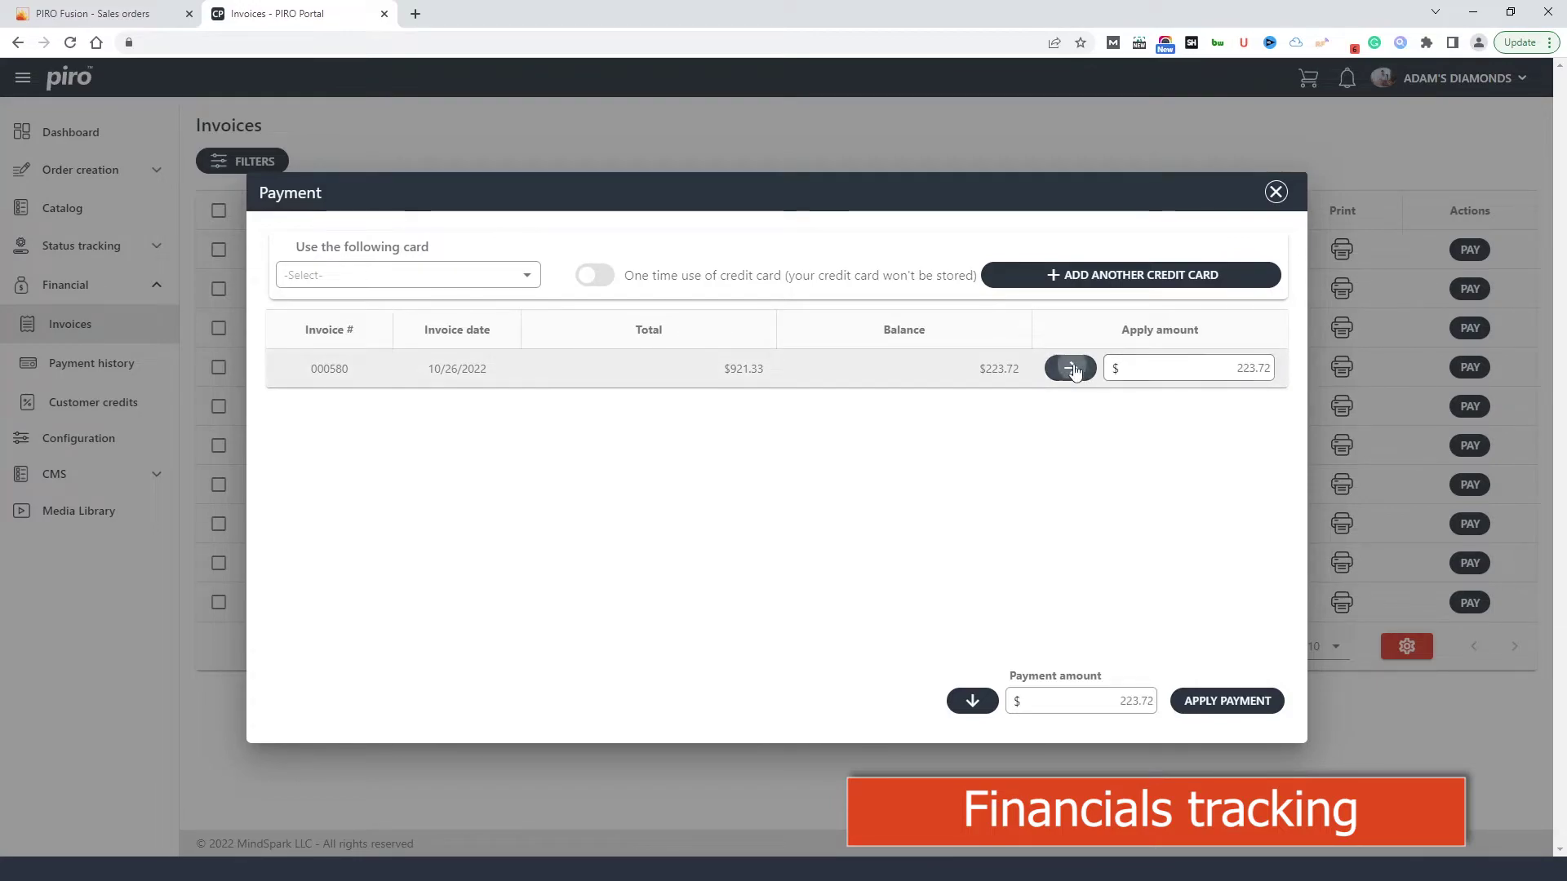
{"action": "left_click", "coordinate": [1227, 712]}
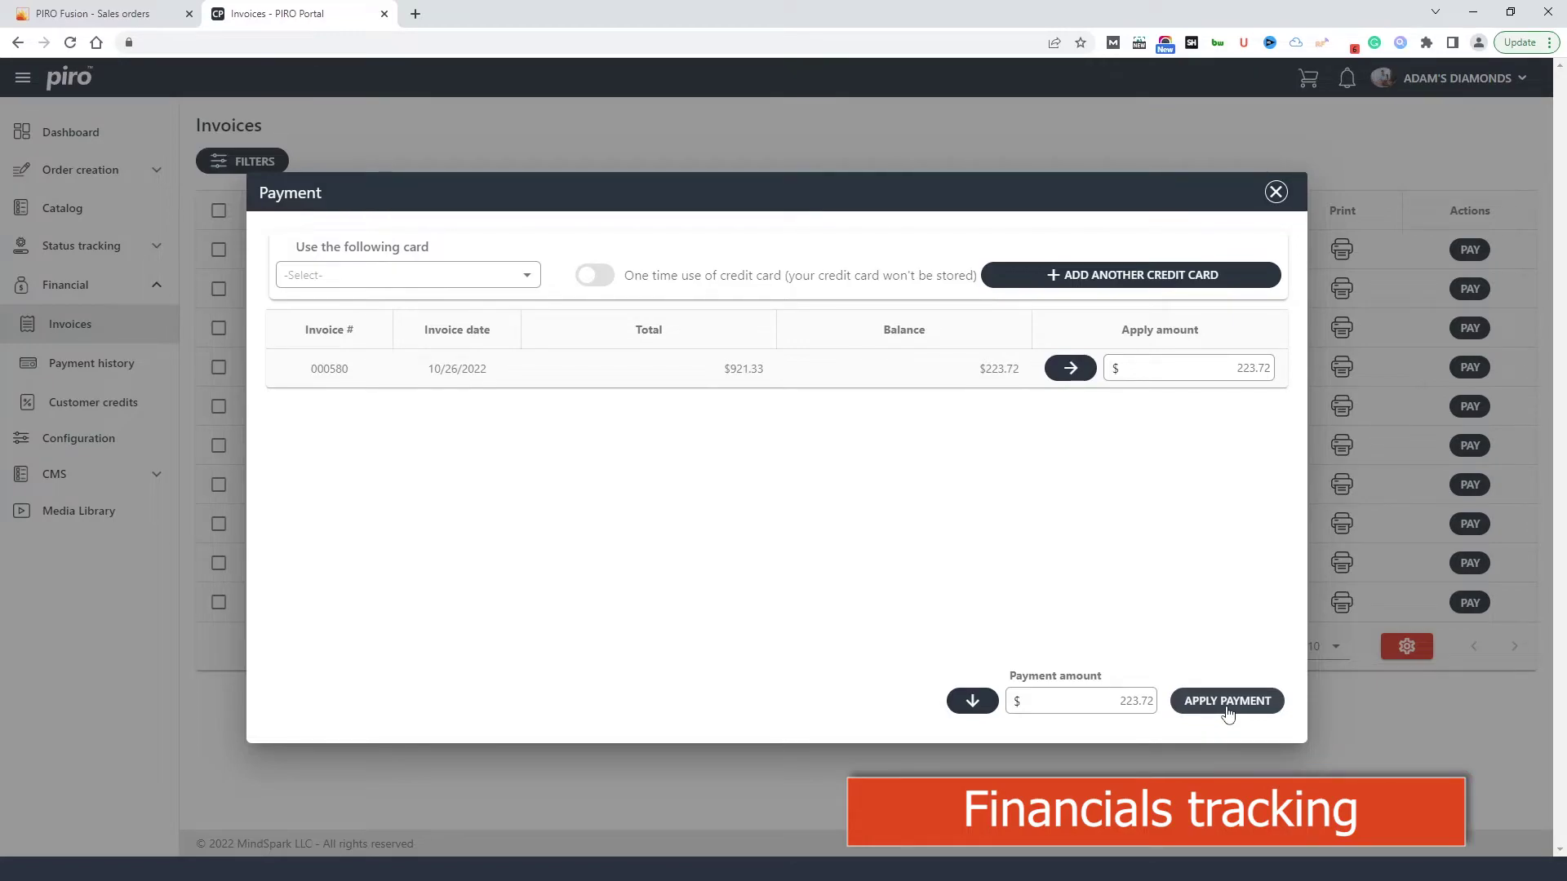
Step: Review saved cards and the new-card form without adding one, then print invoice 000580
{"action": "left_click", "coordinate": [517, 270]}
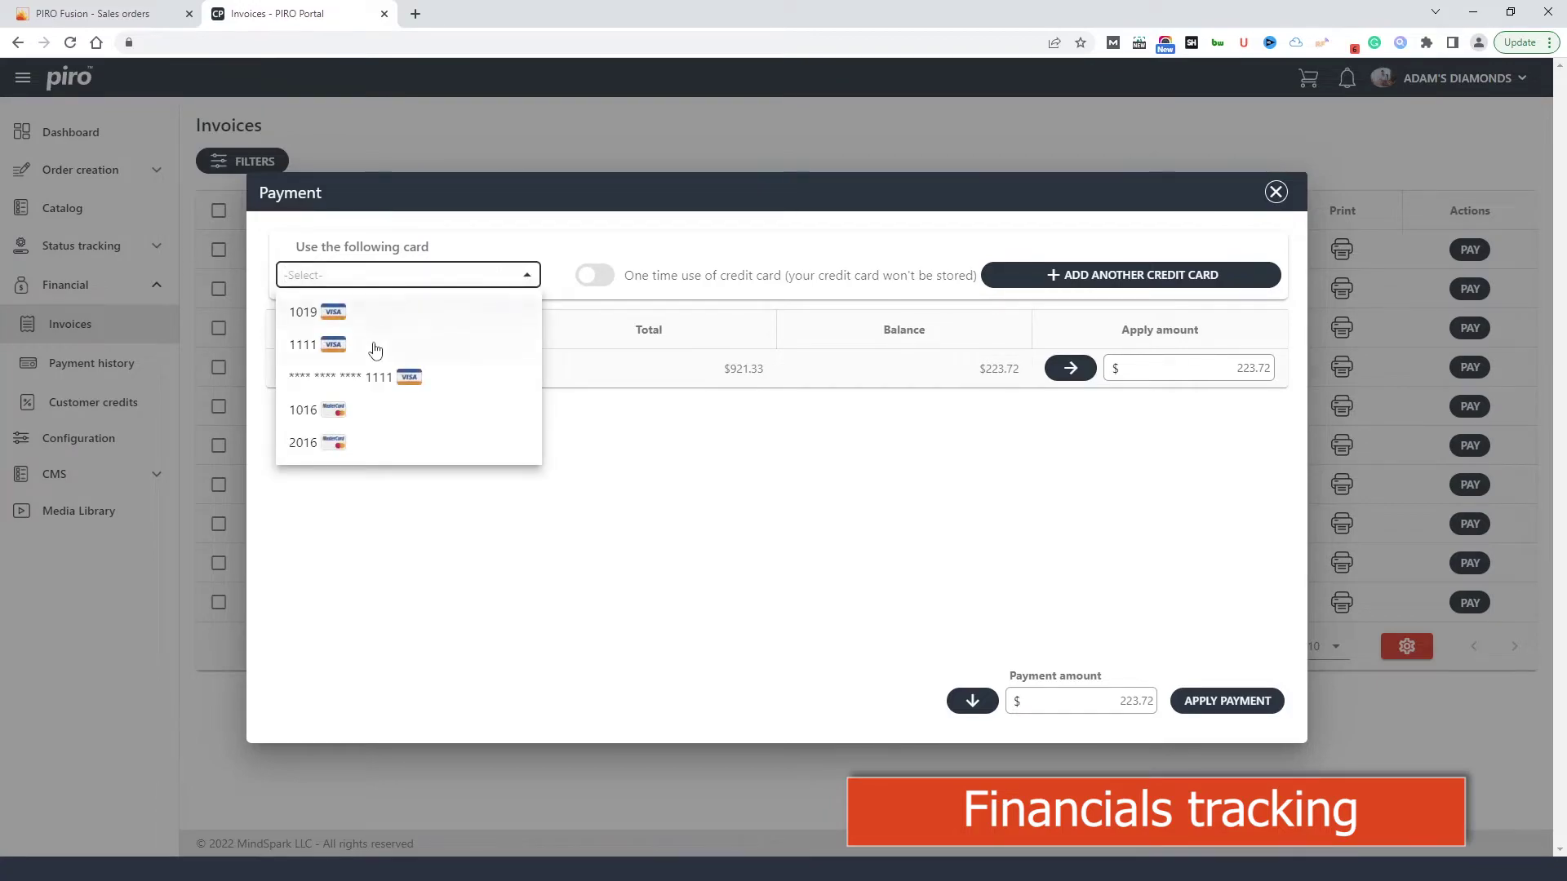
{"action": "left_click", "coordinate": [909, 496]}
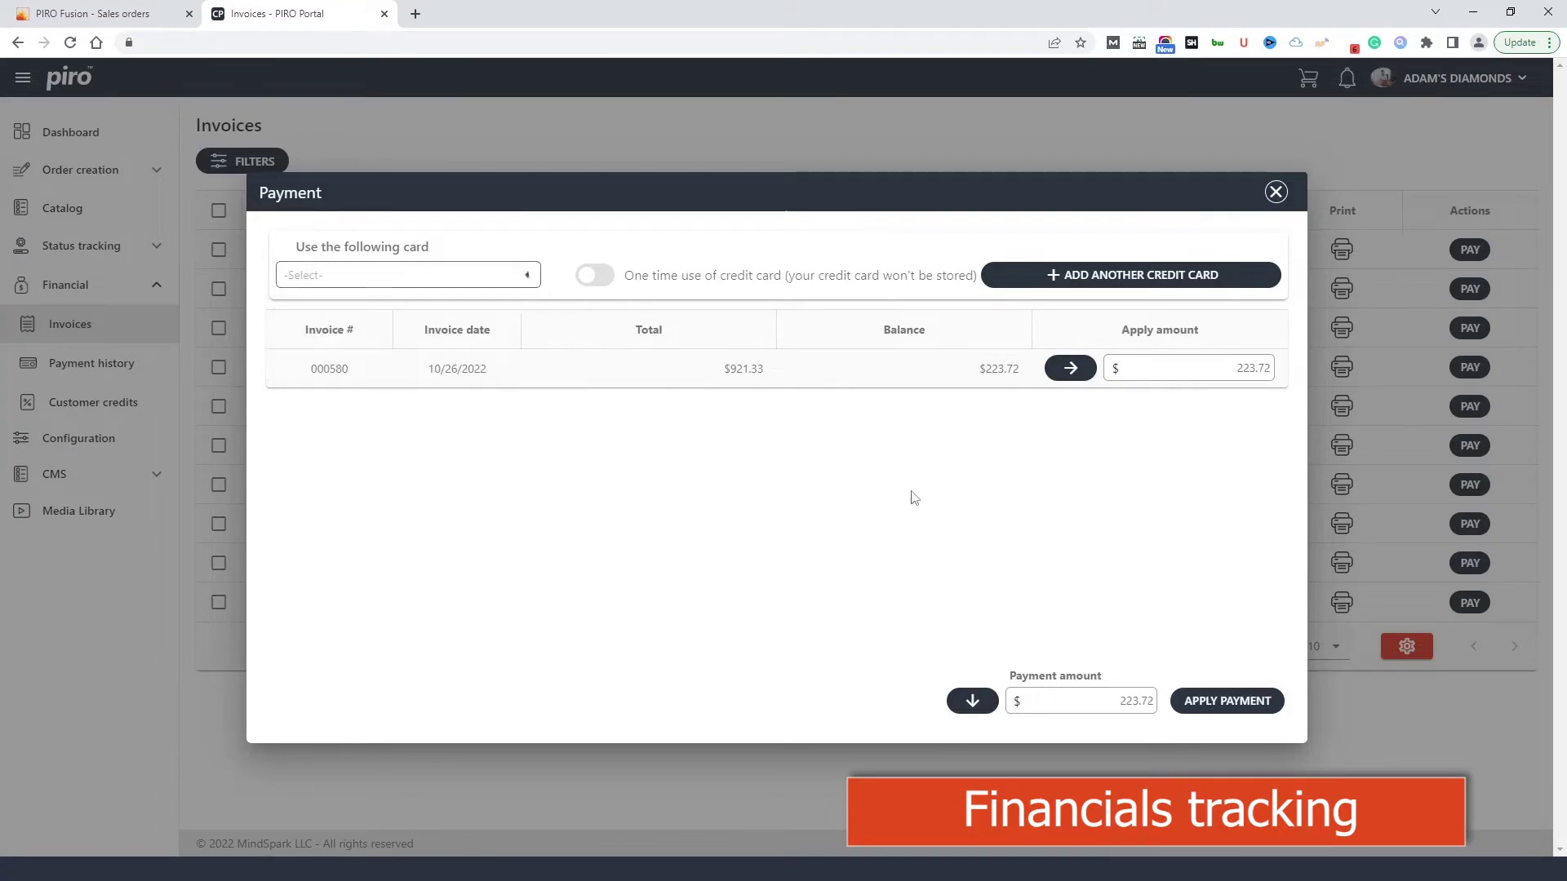
{"action": "left_click", "coordinate": [1086, 281]}
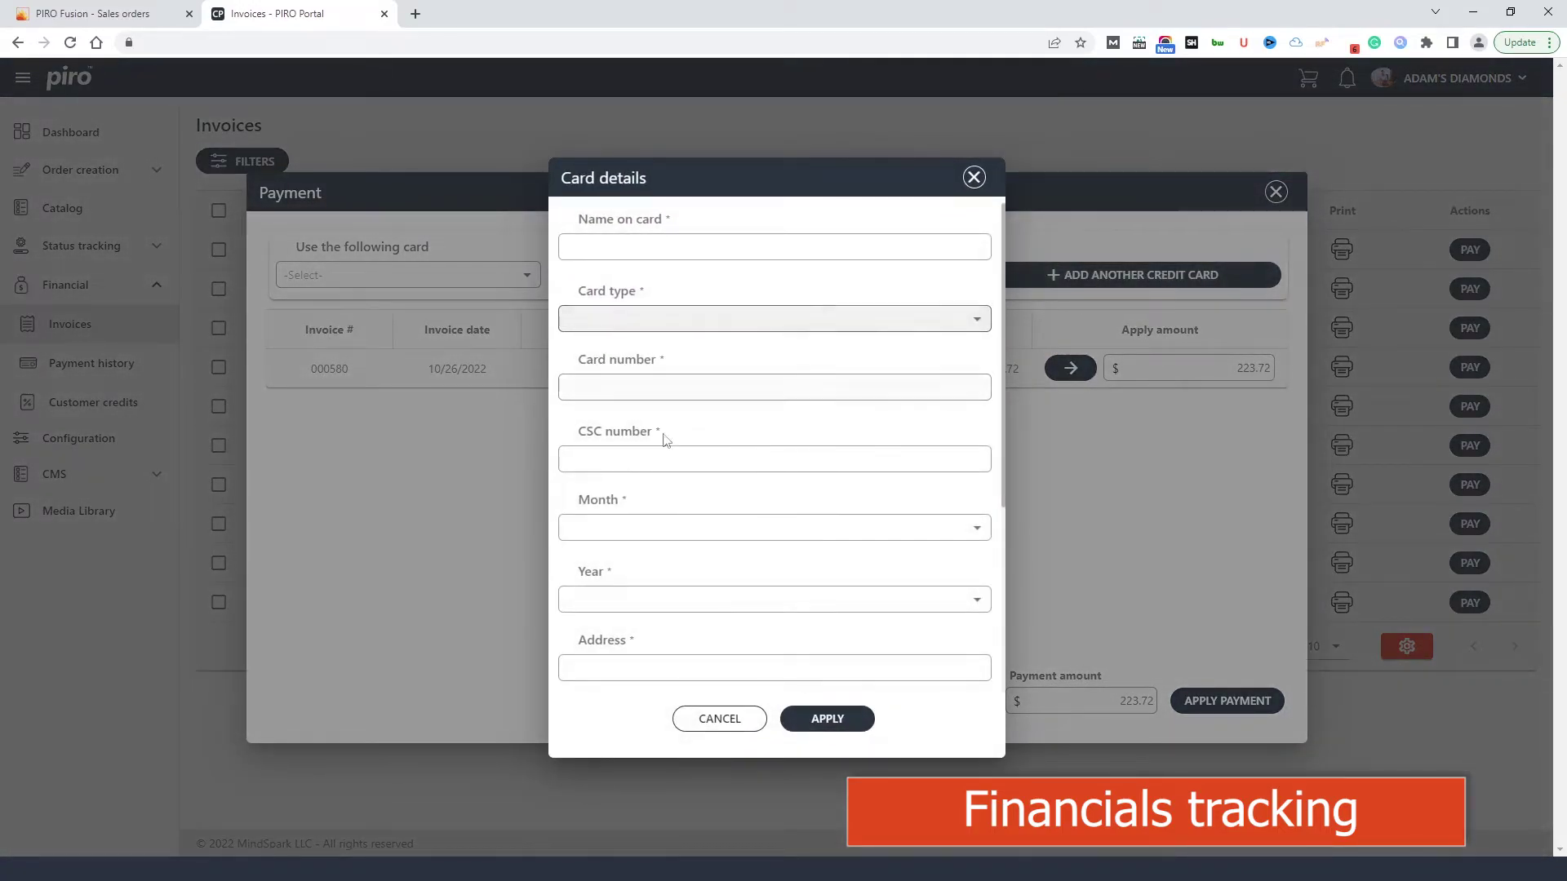
{"action": "left_click", "coordinate": [721, 722]}
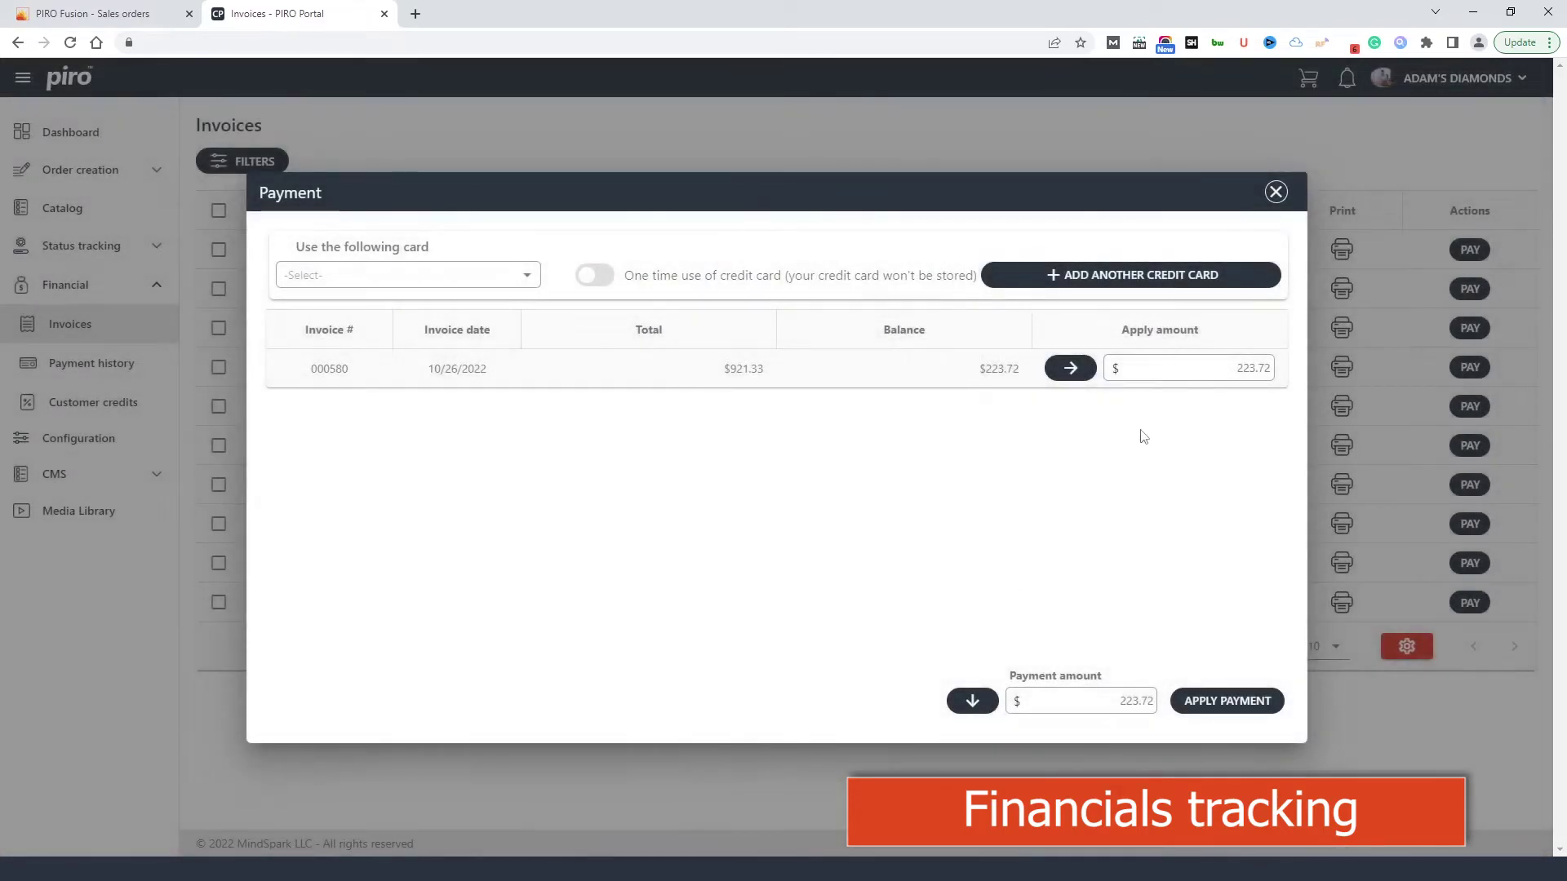
{"action": "left_click", "coordinate": [1275, 193]}
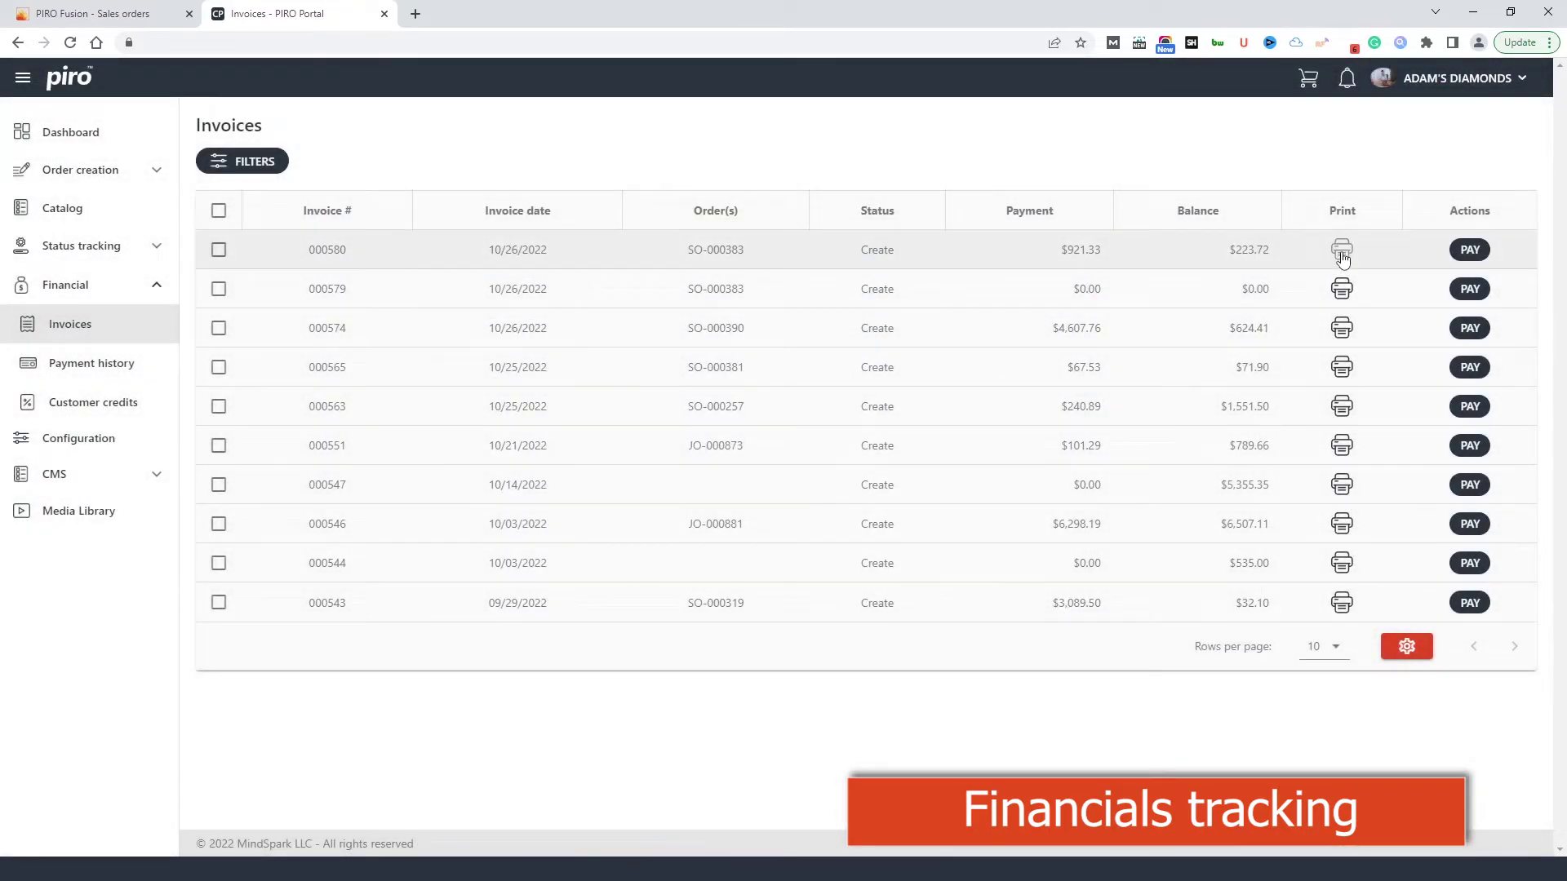
{"action": "left_click", "coordinate": [1340, 251]}
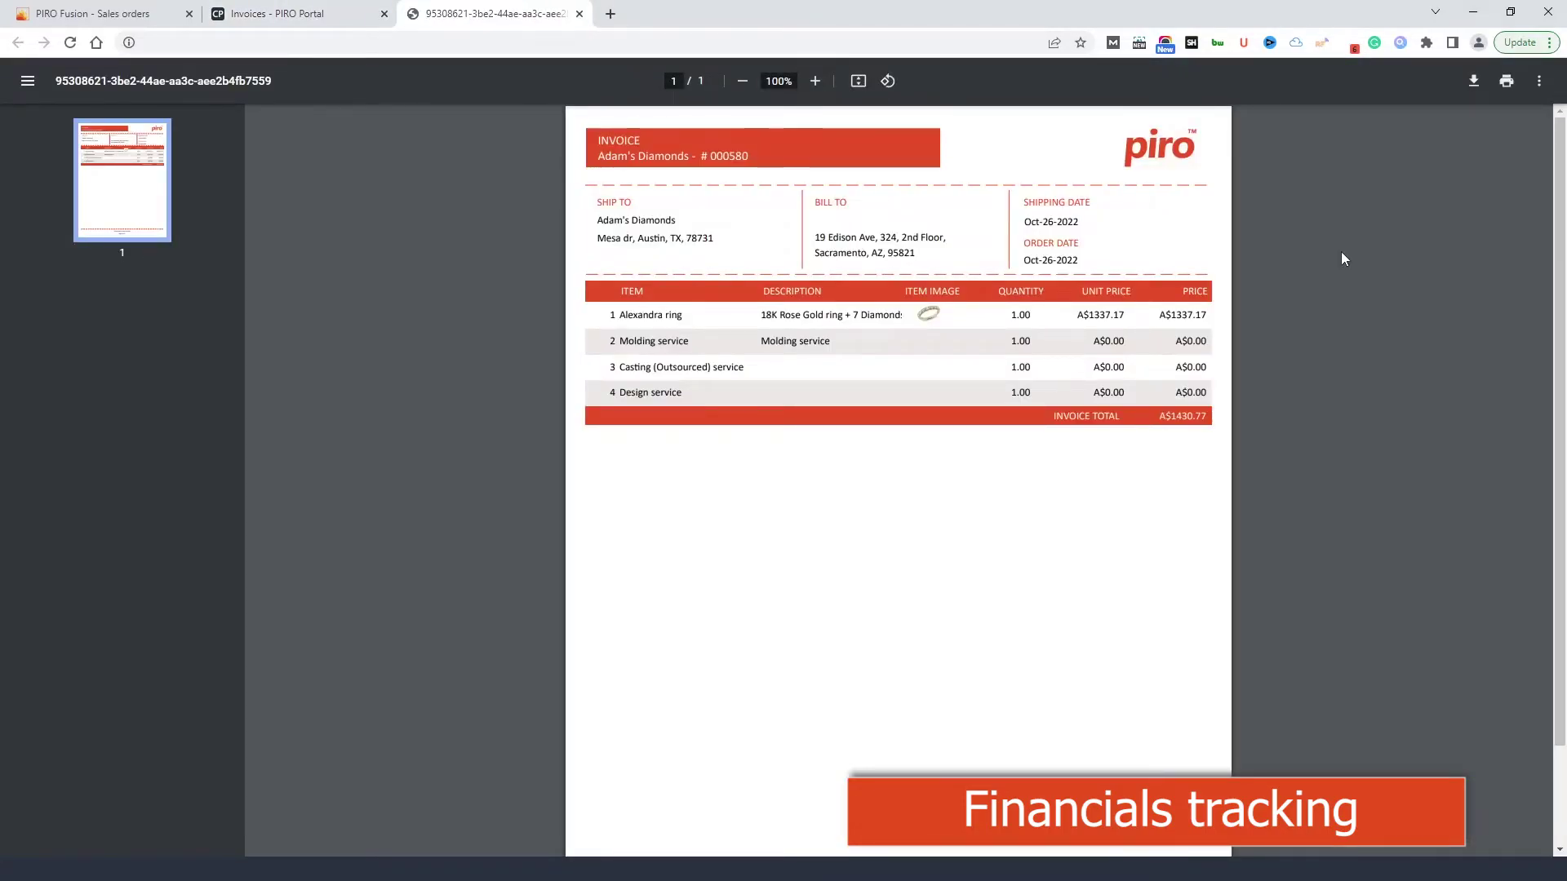
{"action": "left_click", "coordinate": [579, 13]}
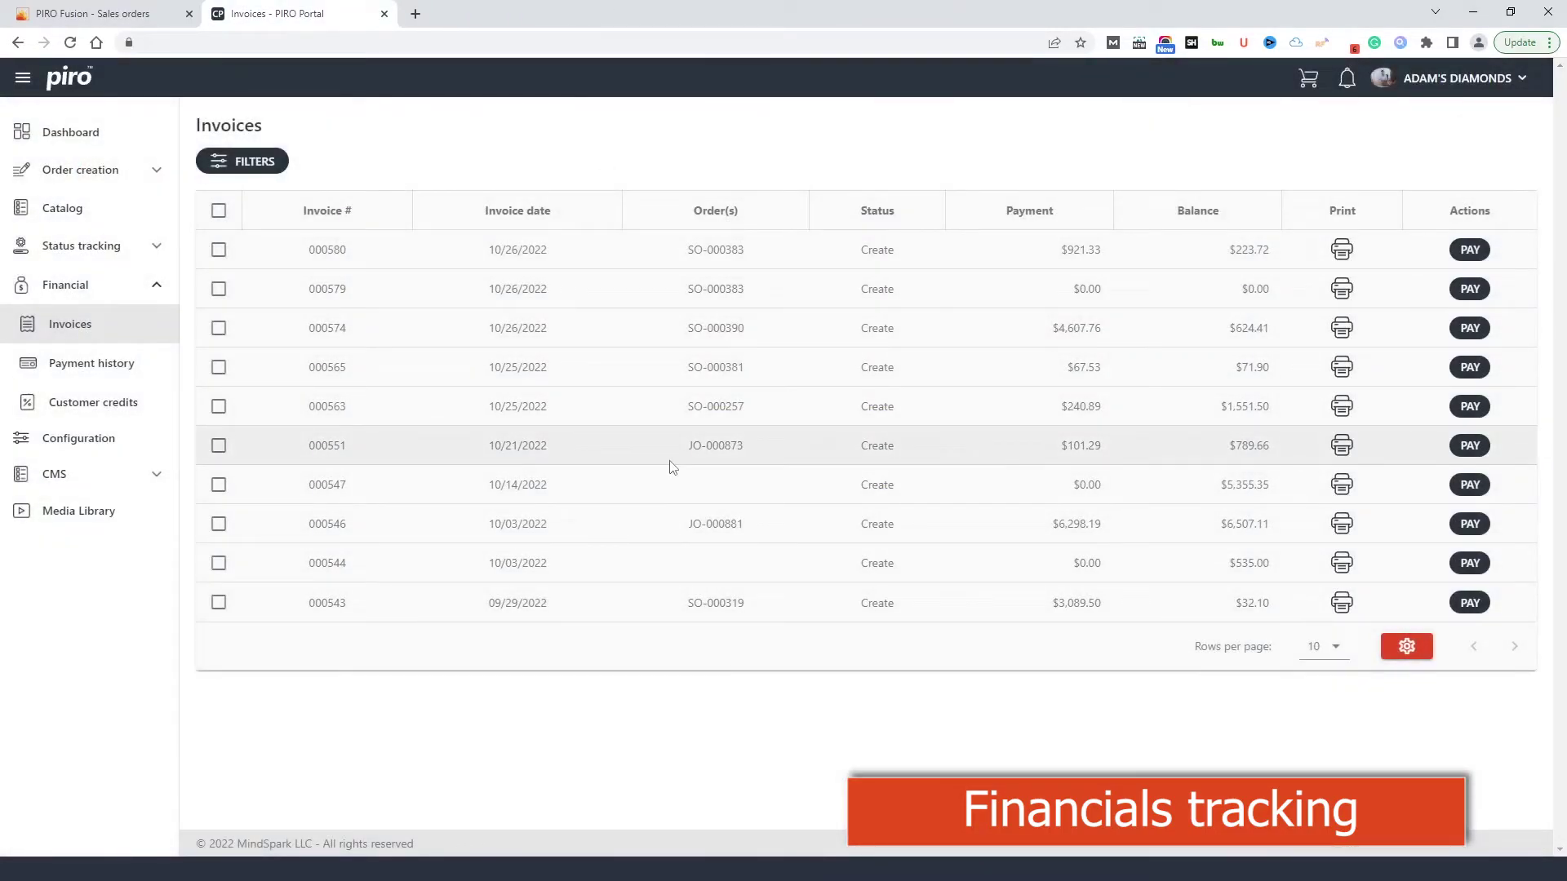
Step: View Payment history, select and deselect the JO-000822 reference, then open Customer credits
{"action": "left_click", "coordinate": [72, 370]}
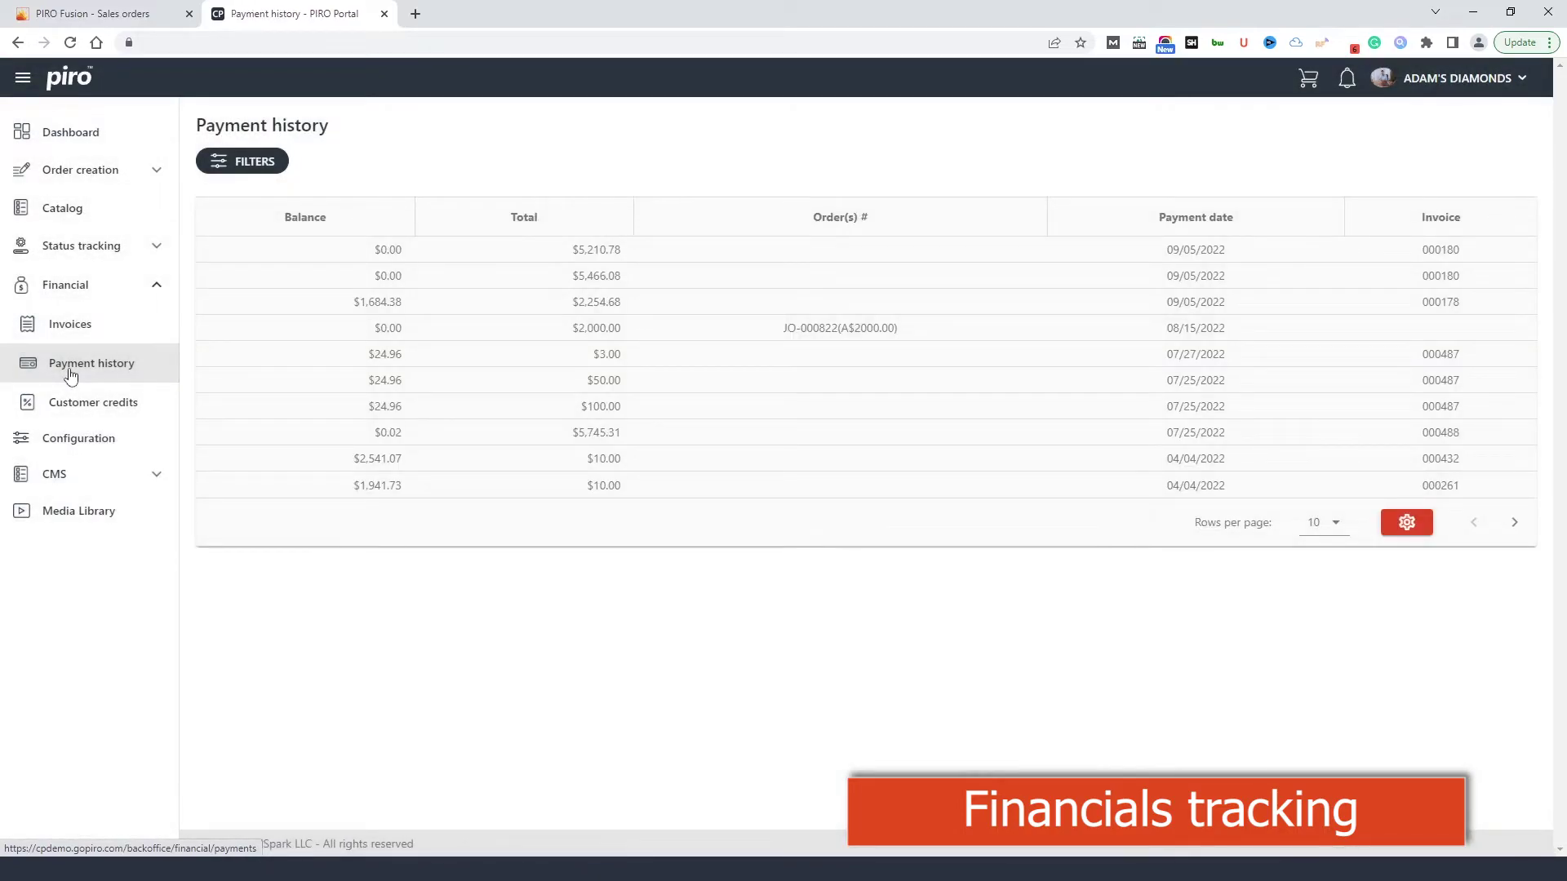
{"action": "left_click_drag", "start_coordinate": [775, 332], "coordinate": [894, 328]}
{"action": "left_click", "coordinate": [914, 340]}
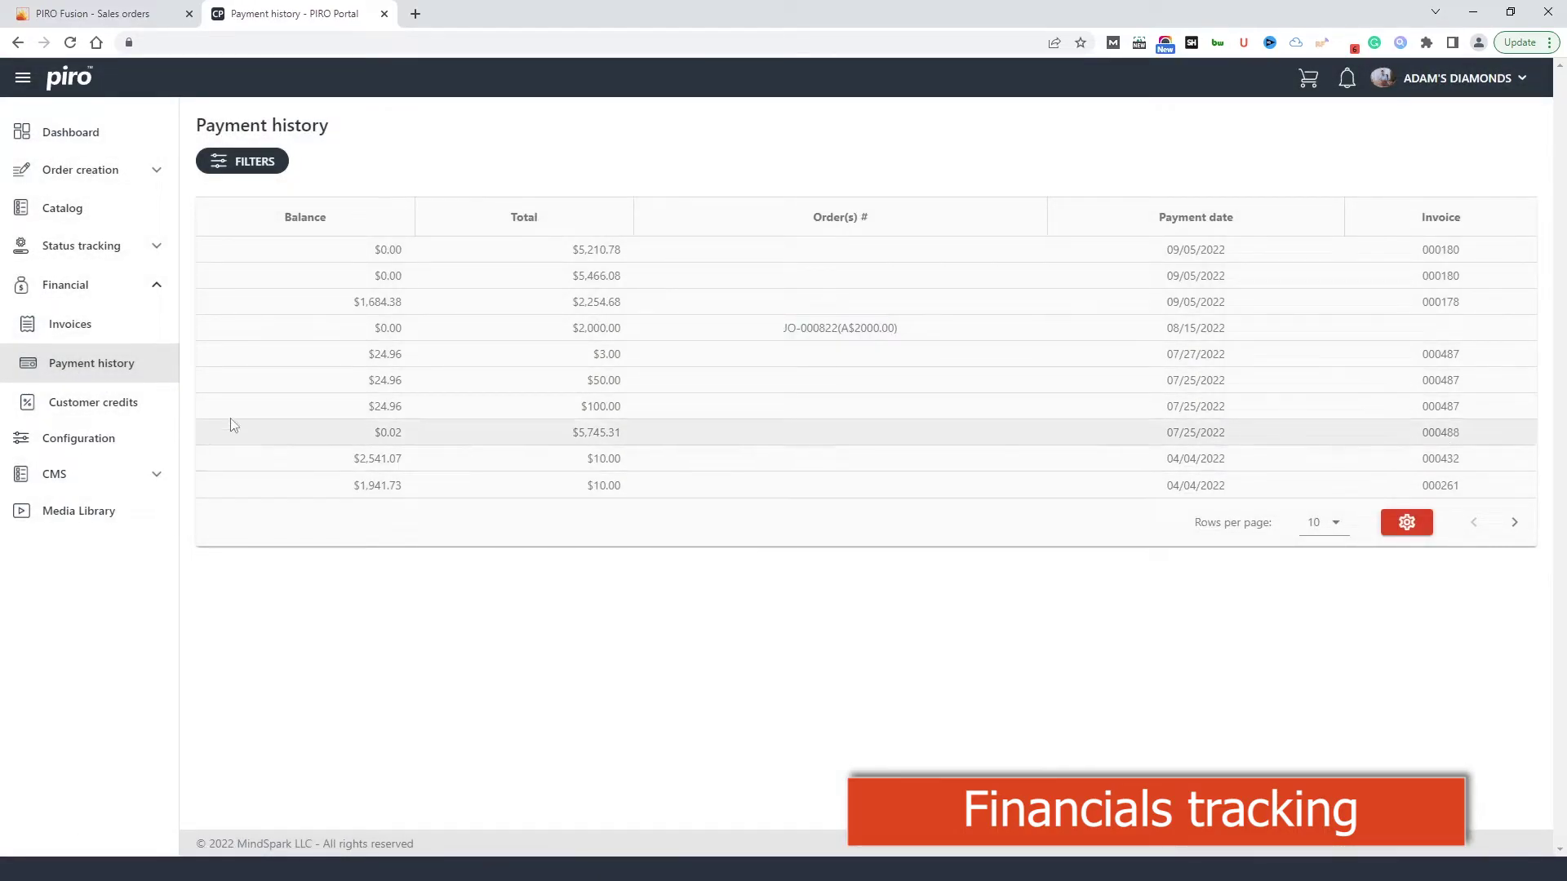
{"action": "left_click", "coordinate": [88, 406]}
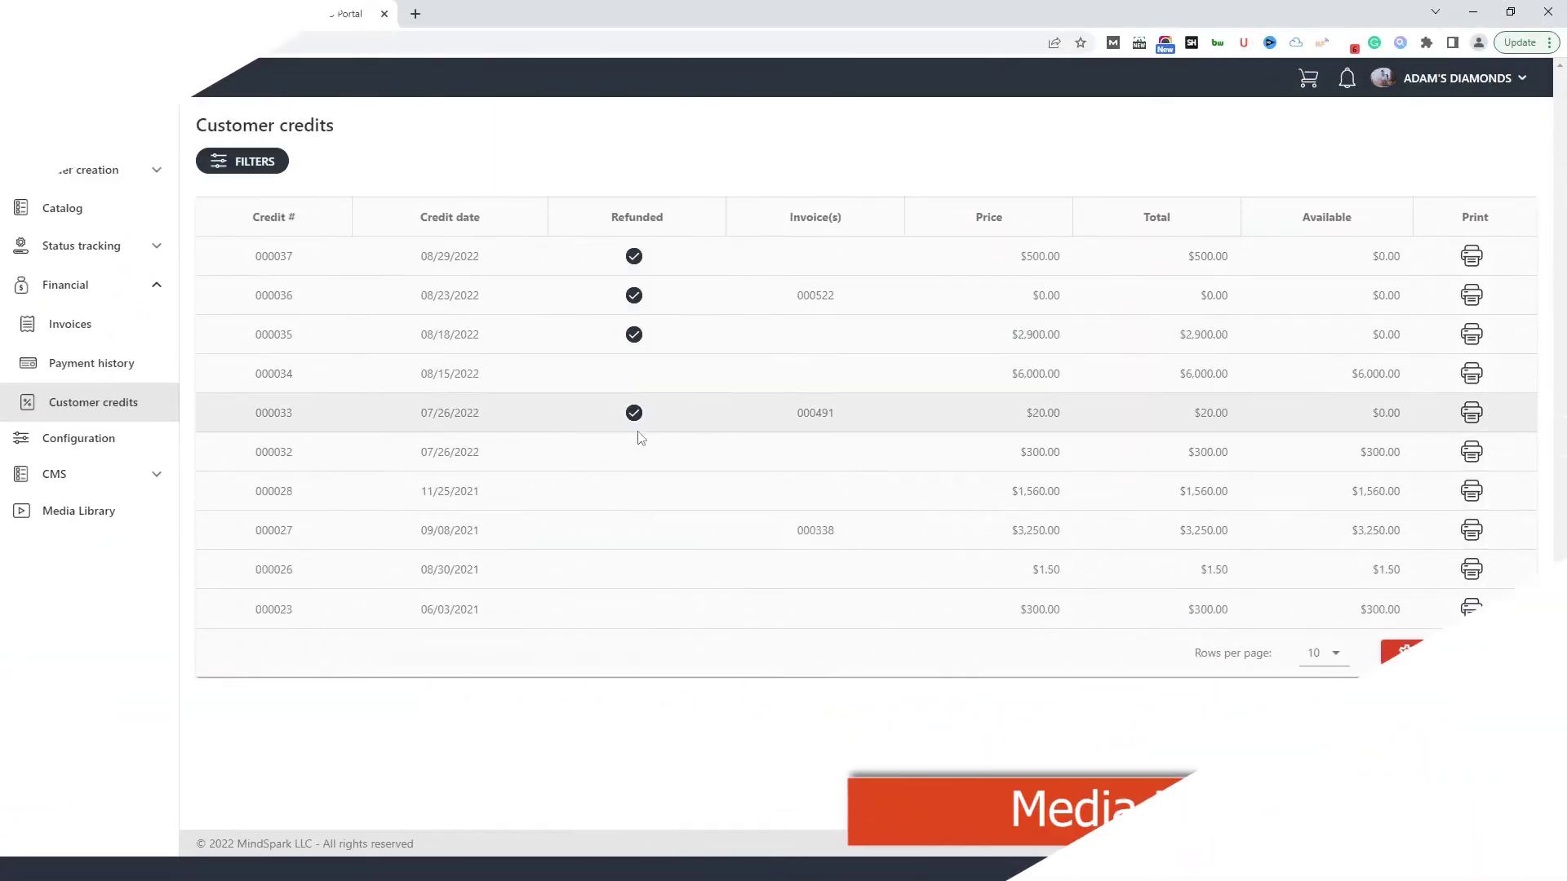
Step: Preview each media file: the 360 diamond video, casting tree image, diamond rotation video and Peridot.jpg
{"action": "left_click", "coordinate": [82, 516]}
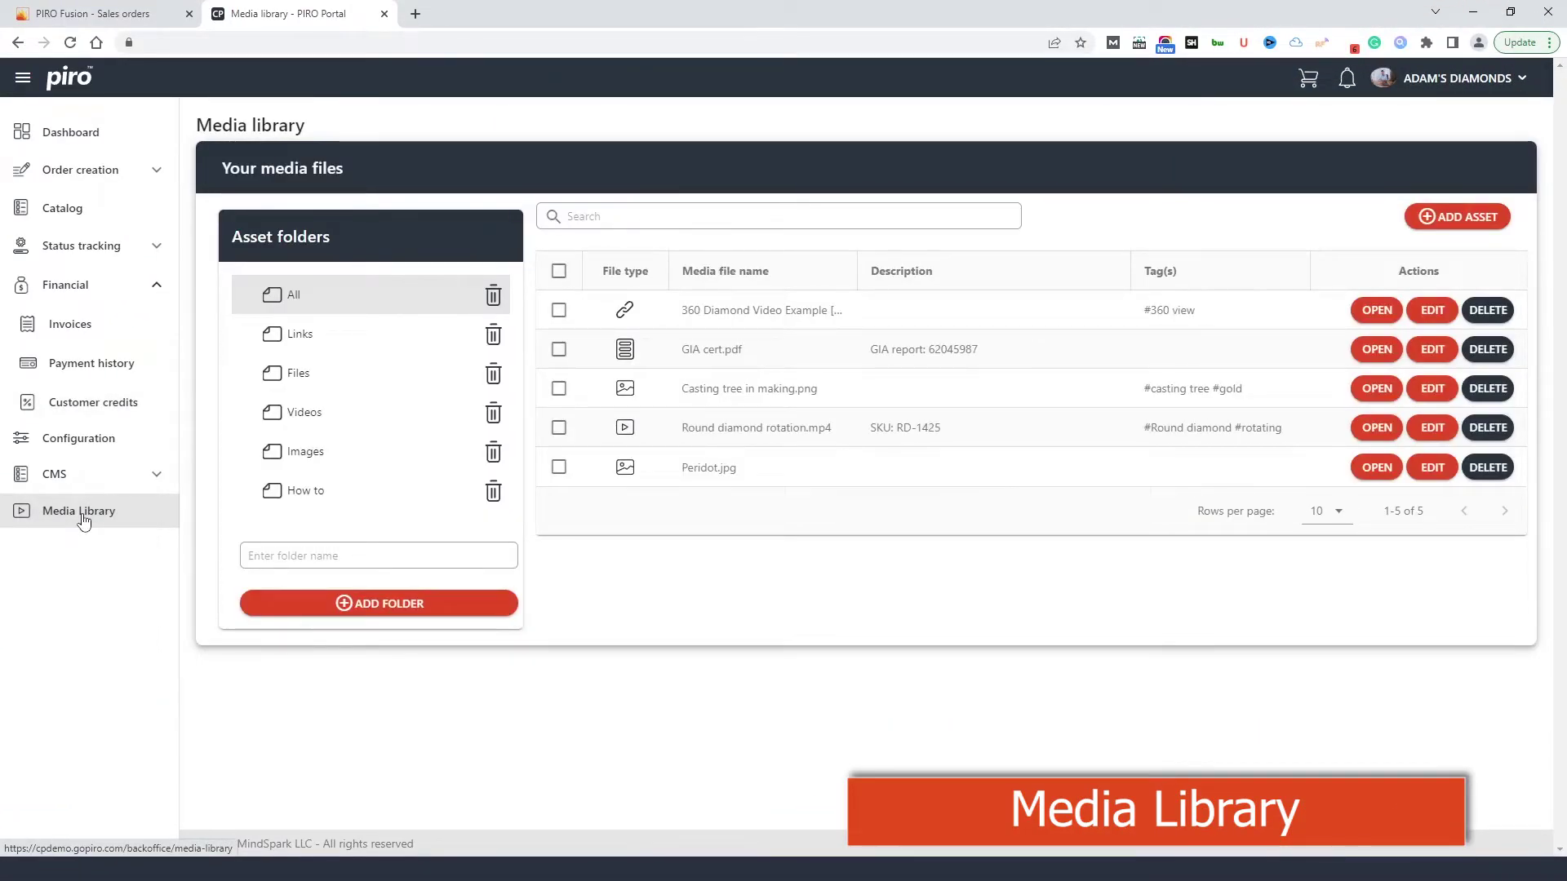
{"action": "left_click", "coordinate": [1376, 311]}
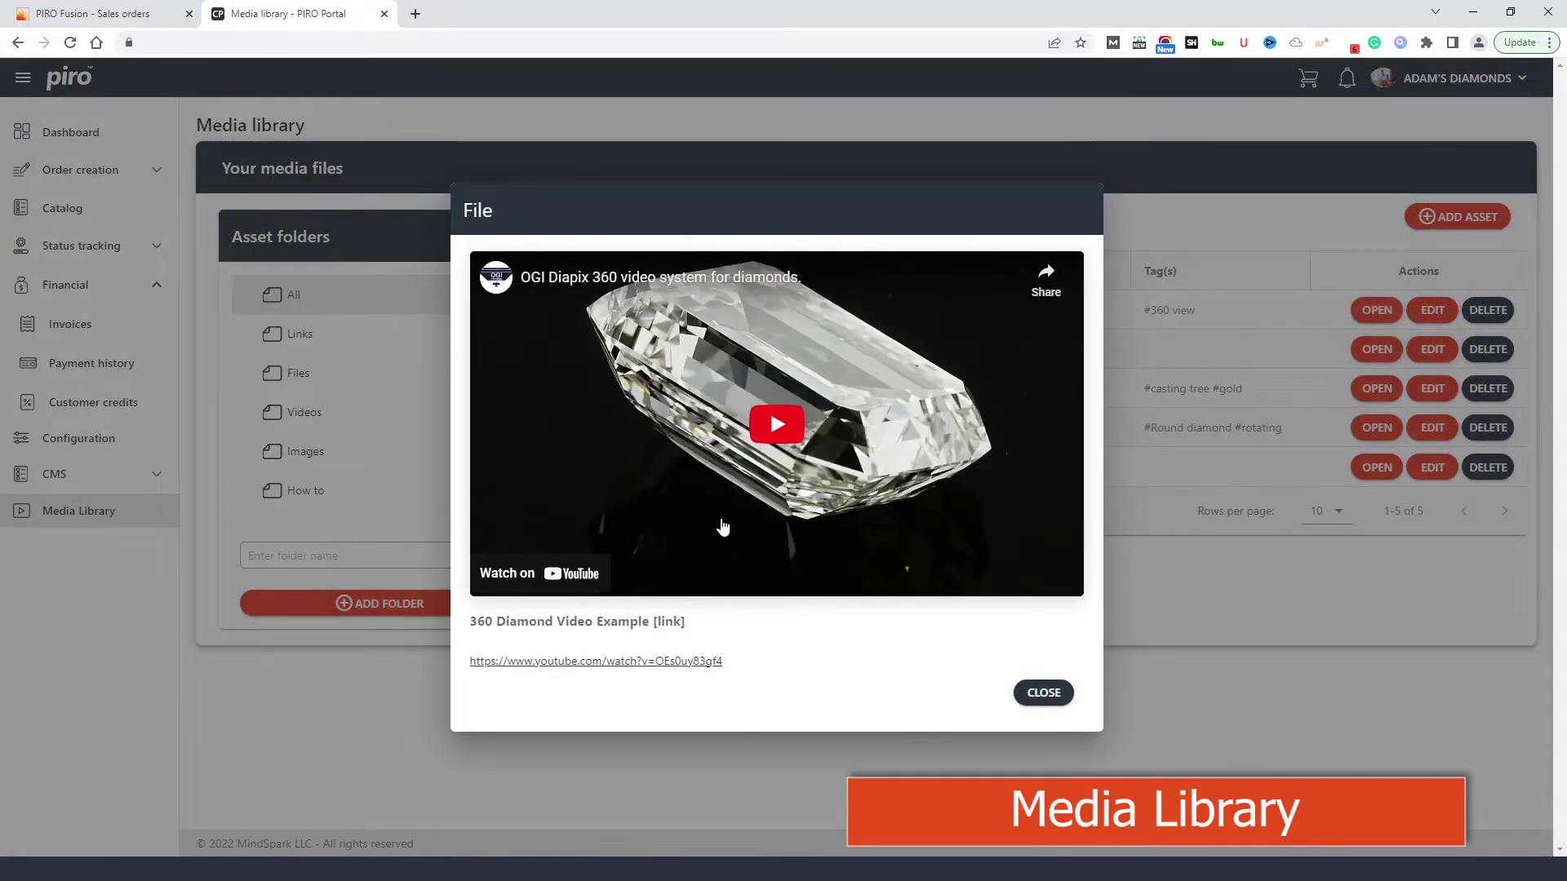
{"action": "left_click", "coordinate": [770, 426]}
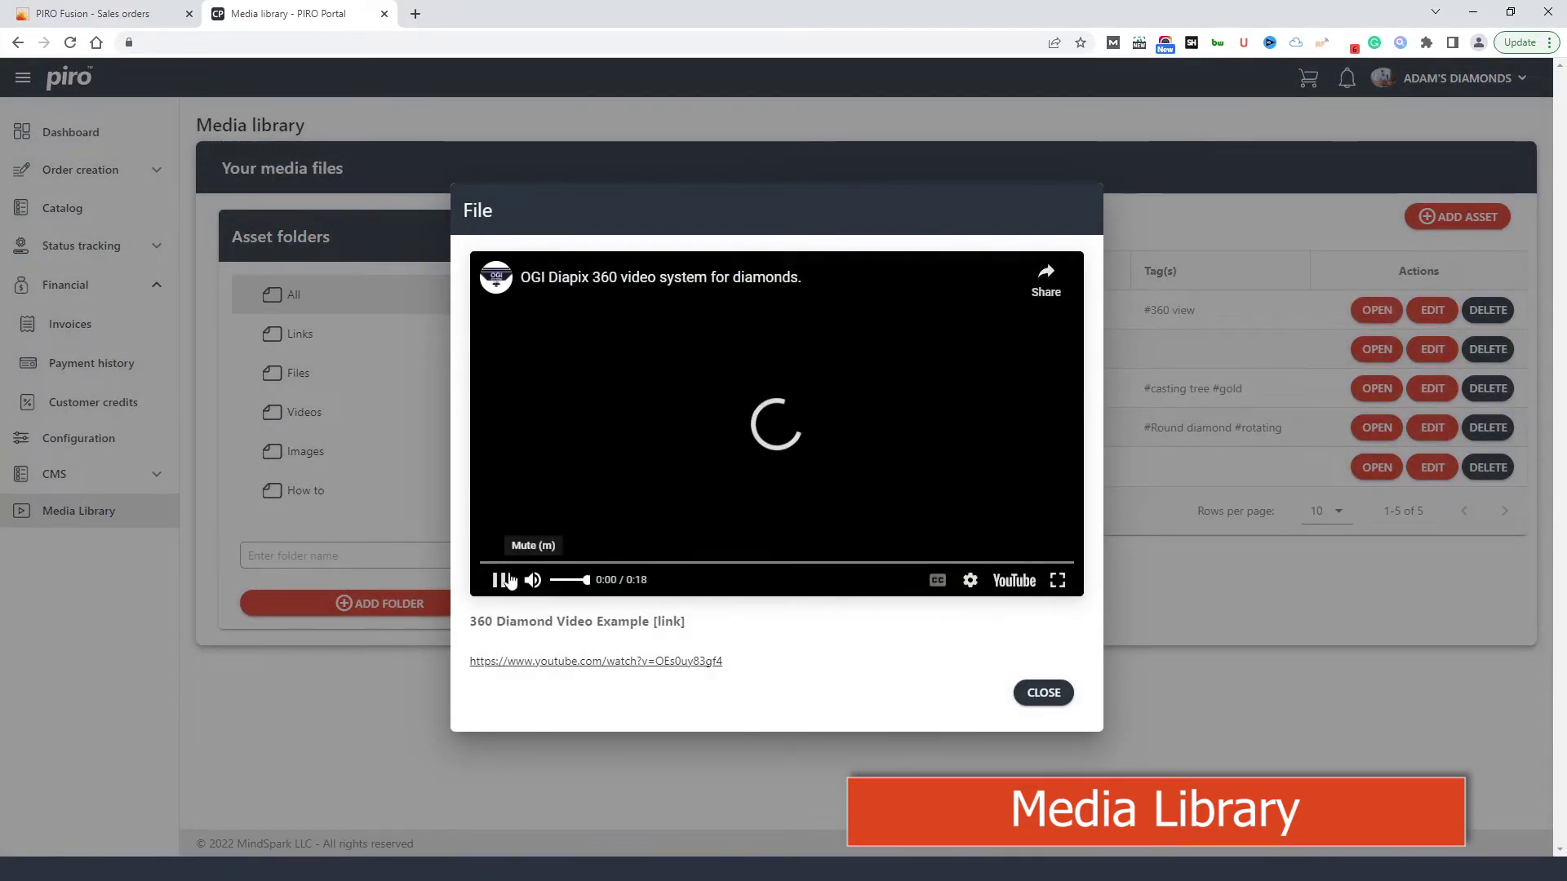
{"action": "left_click", "coordinate": [499, 580]}
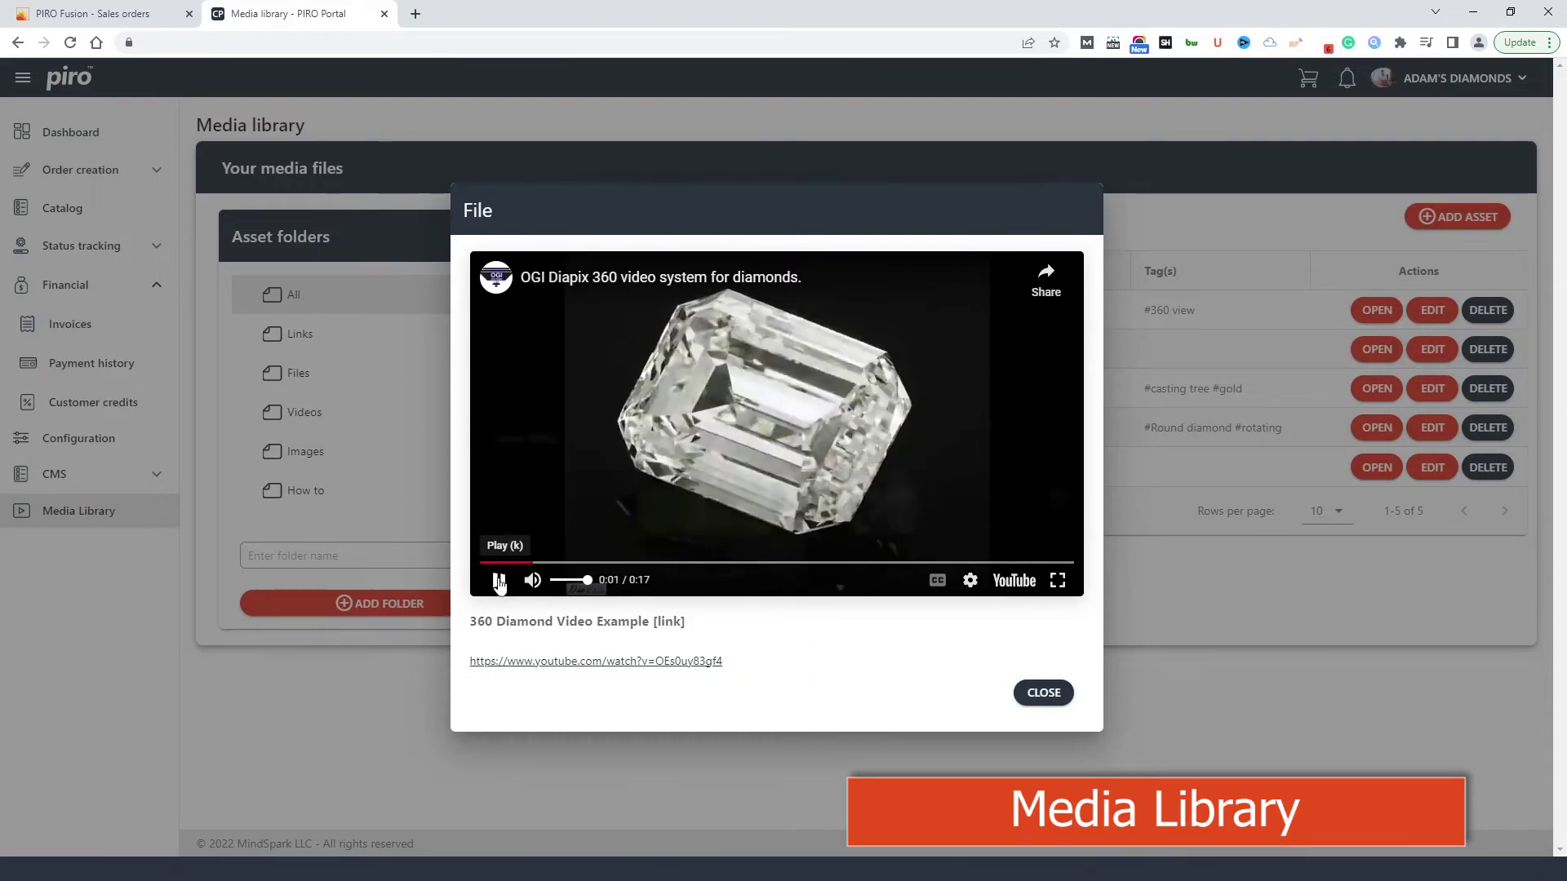
{"action": "left_click", "coordinate": [1044, 693]}
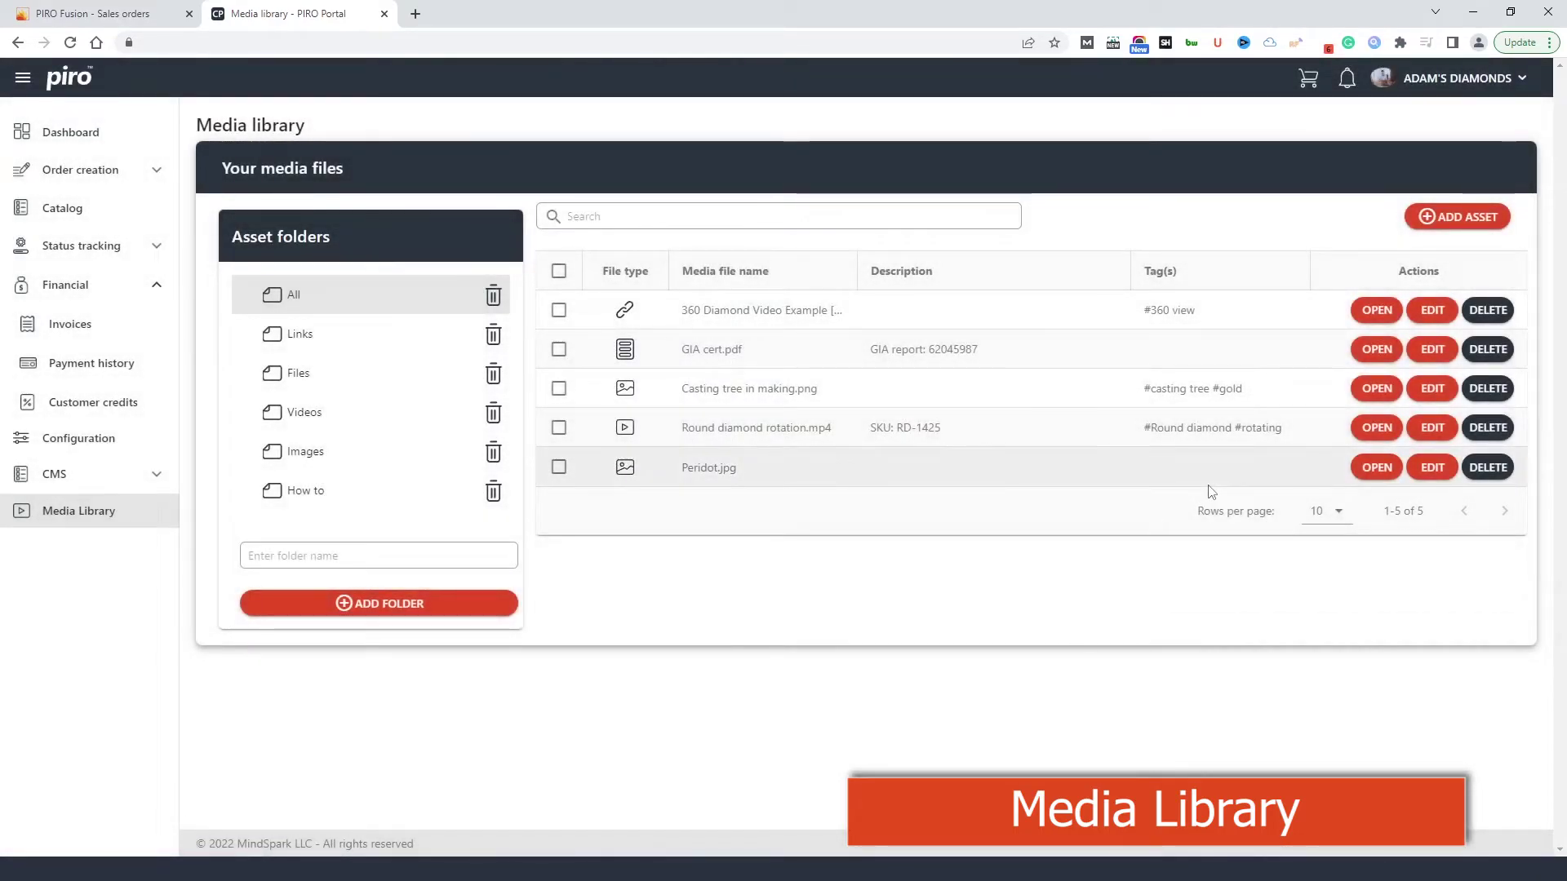
{"action": "left_click", "coordinate": [1370, 391]}
{"action": "left_click", "coordinate": [1027, 657]}
{"action": "left_click", "coordinate": [1376, 428]}
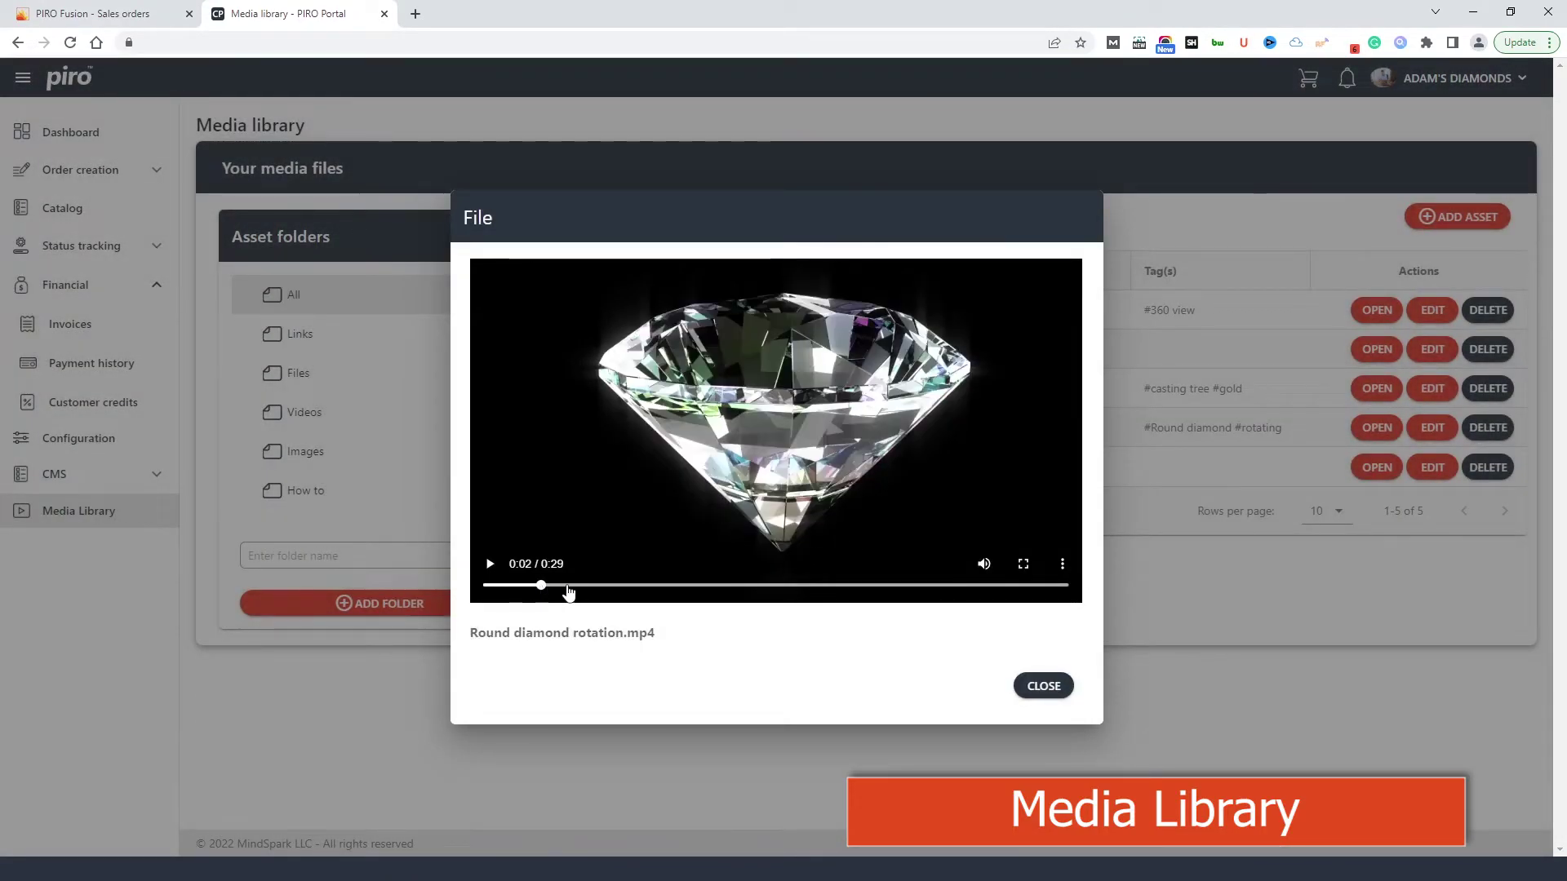
{"action": "left_click", "coordinate": [1043, 686]}
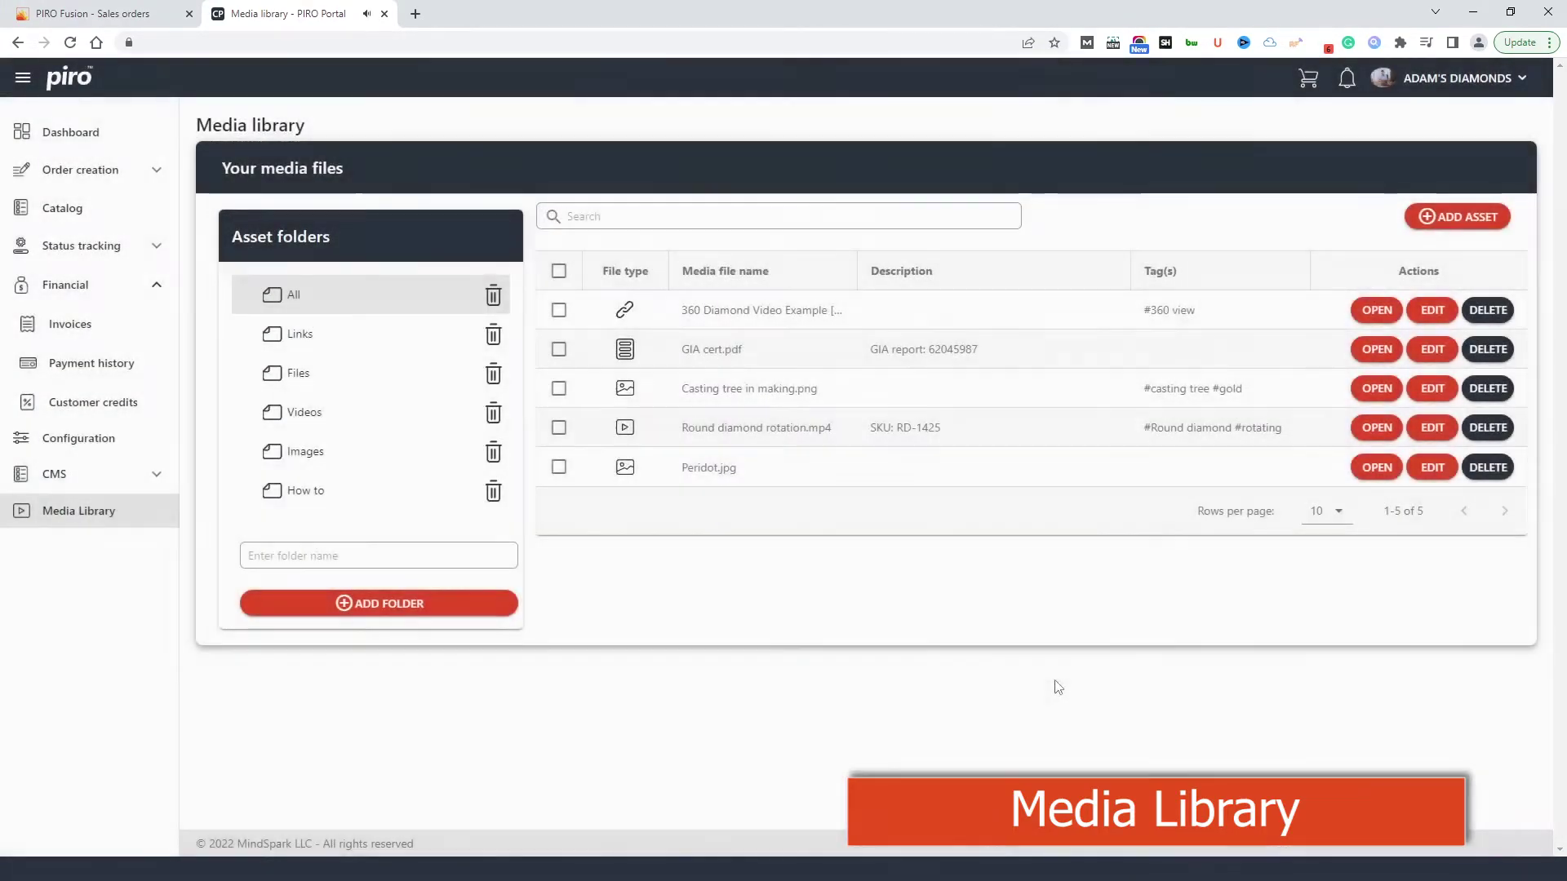
{"action": "left_click", "coordinate": [1376, 467]}
{"action": "left_click", "coordinate": [1044, 595]}
Step: Filter by the Links, Files, Videos, Images and How to folders, then show All again
{"action": "left_click", "coordinate": [300, 335]}
{"action": "left_click", "coordinate": [299, 373]}
{"action": "left_click", "coordinate": [314, 414]}
{"action": "left_click", "coordinate": [316, 453]}
{"action": "left_click", "coordinate": [319, 493]}
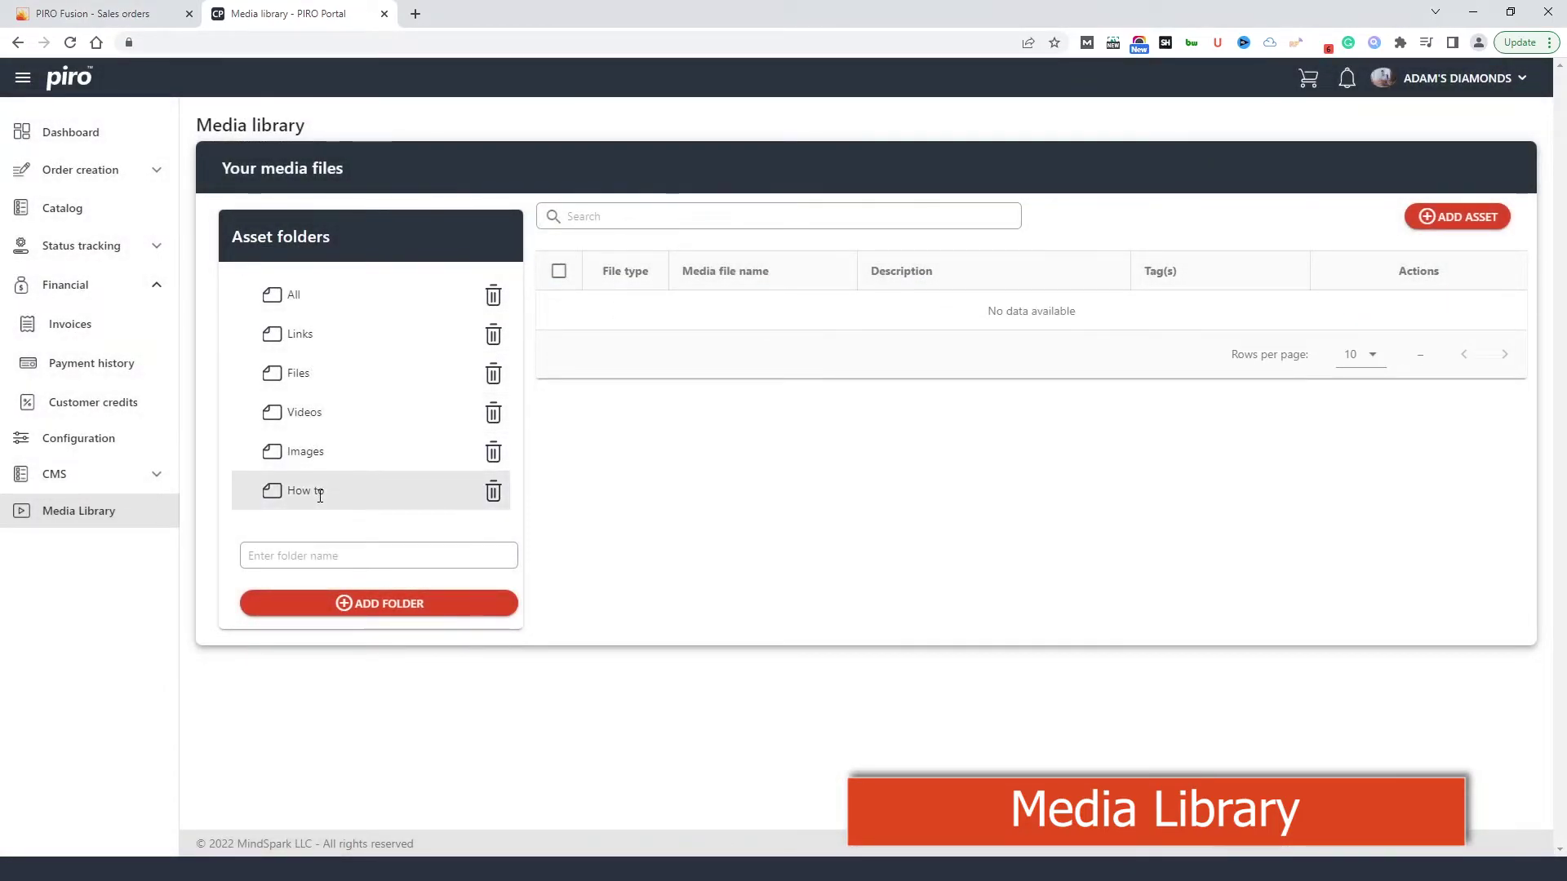
{"action": "left_click", "coordinate": [412, 295]}
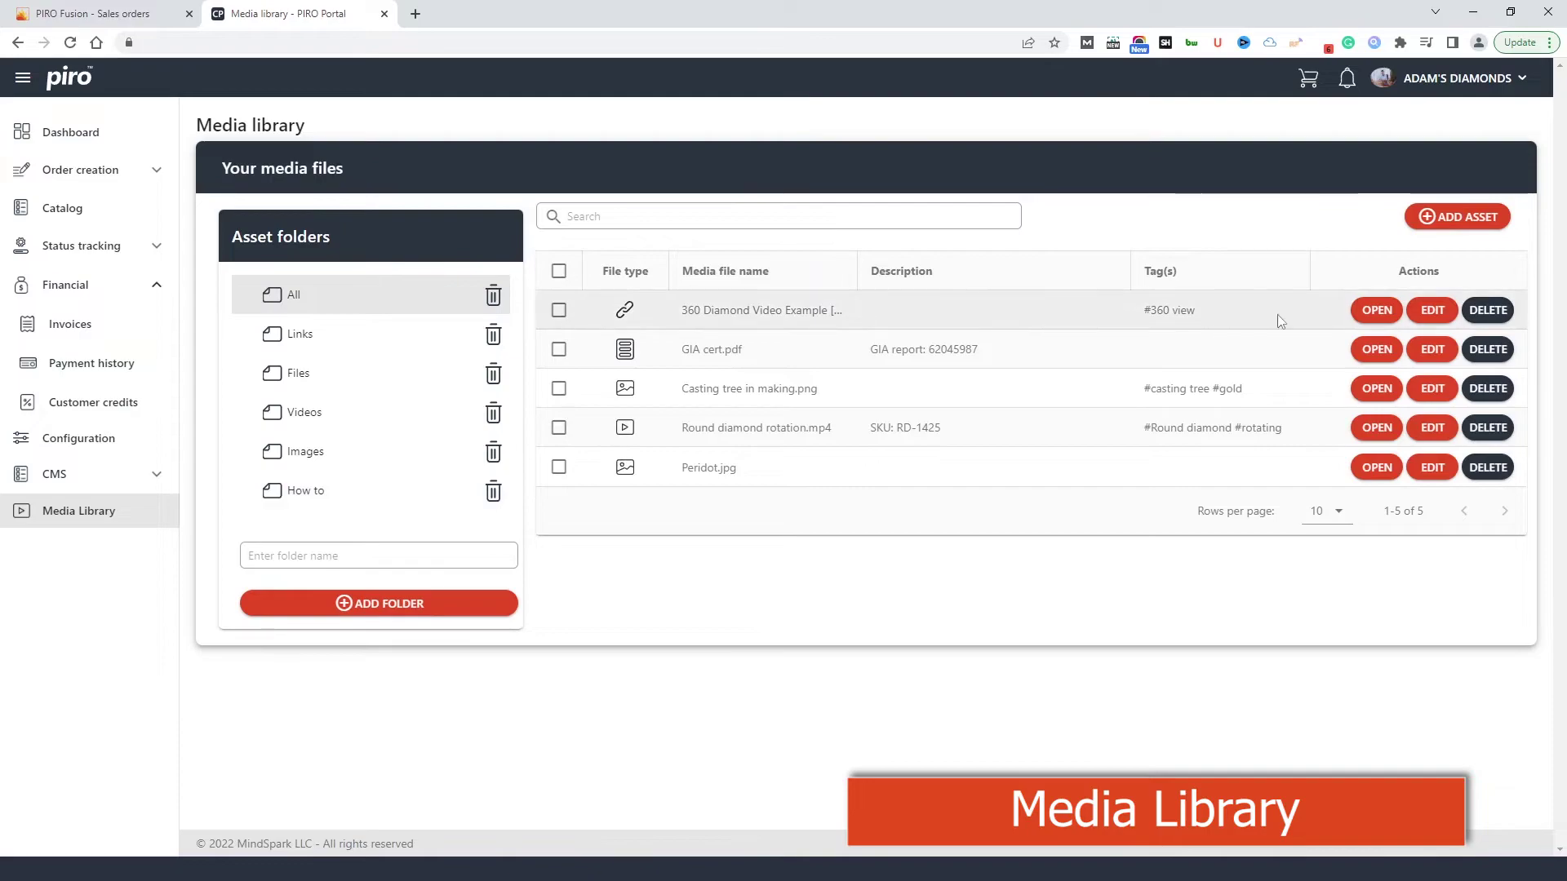
Step: Add the tag #Tag to the 360 Diamond Video Example link
{"action": "left_click", "coordinate": [1433, 310]}
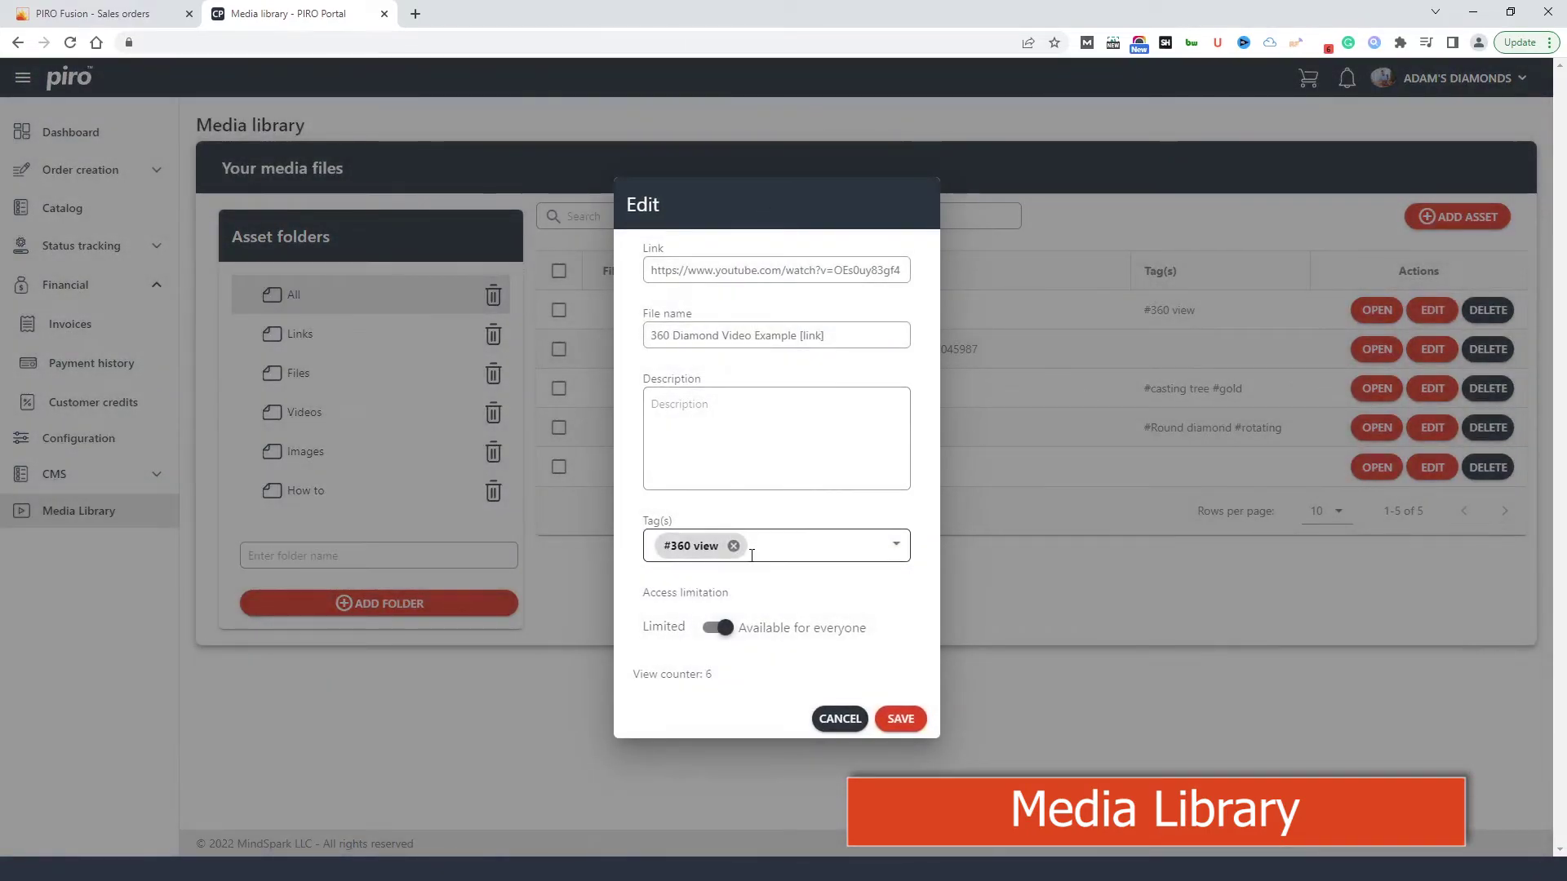
{"action": "left_click", "coordinate": [780, 547]}
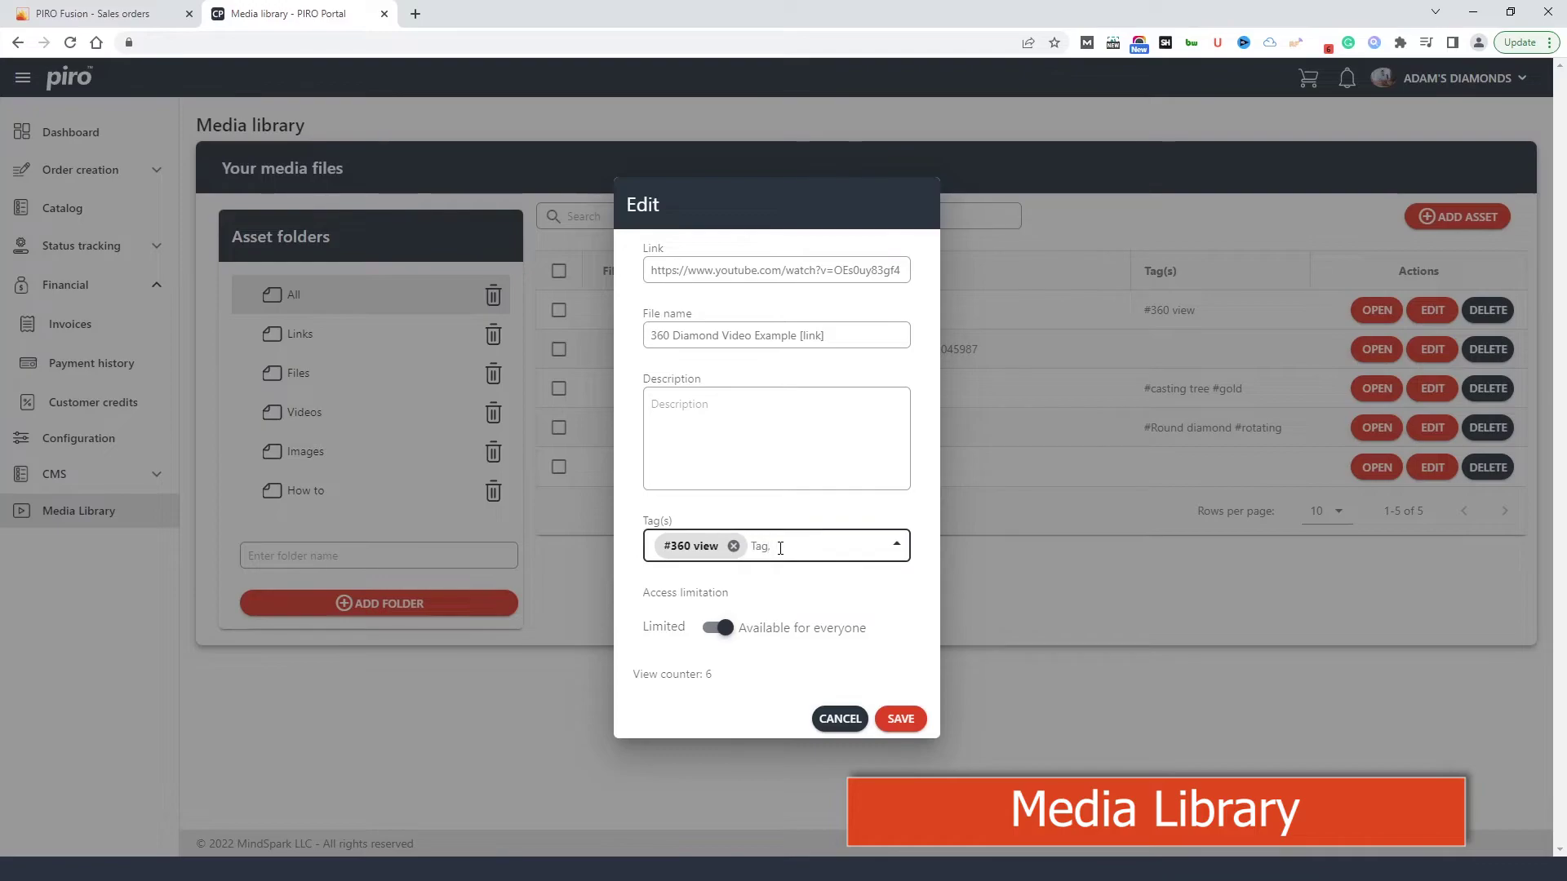
{"action": "type", "text": "Tag"}
{"action": "key", "text": "Return"}
Step: Limit the link's access to the Retail customers category and save the changes
{"action": "left_click", "coordinate": [719, 627]}
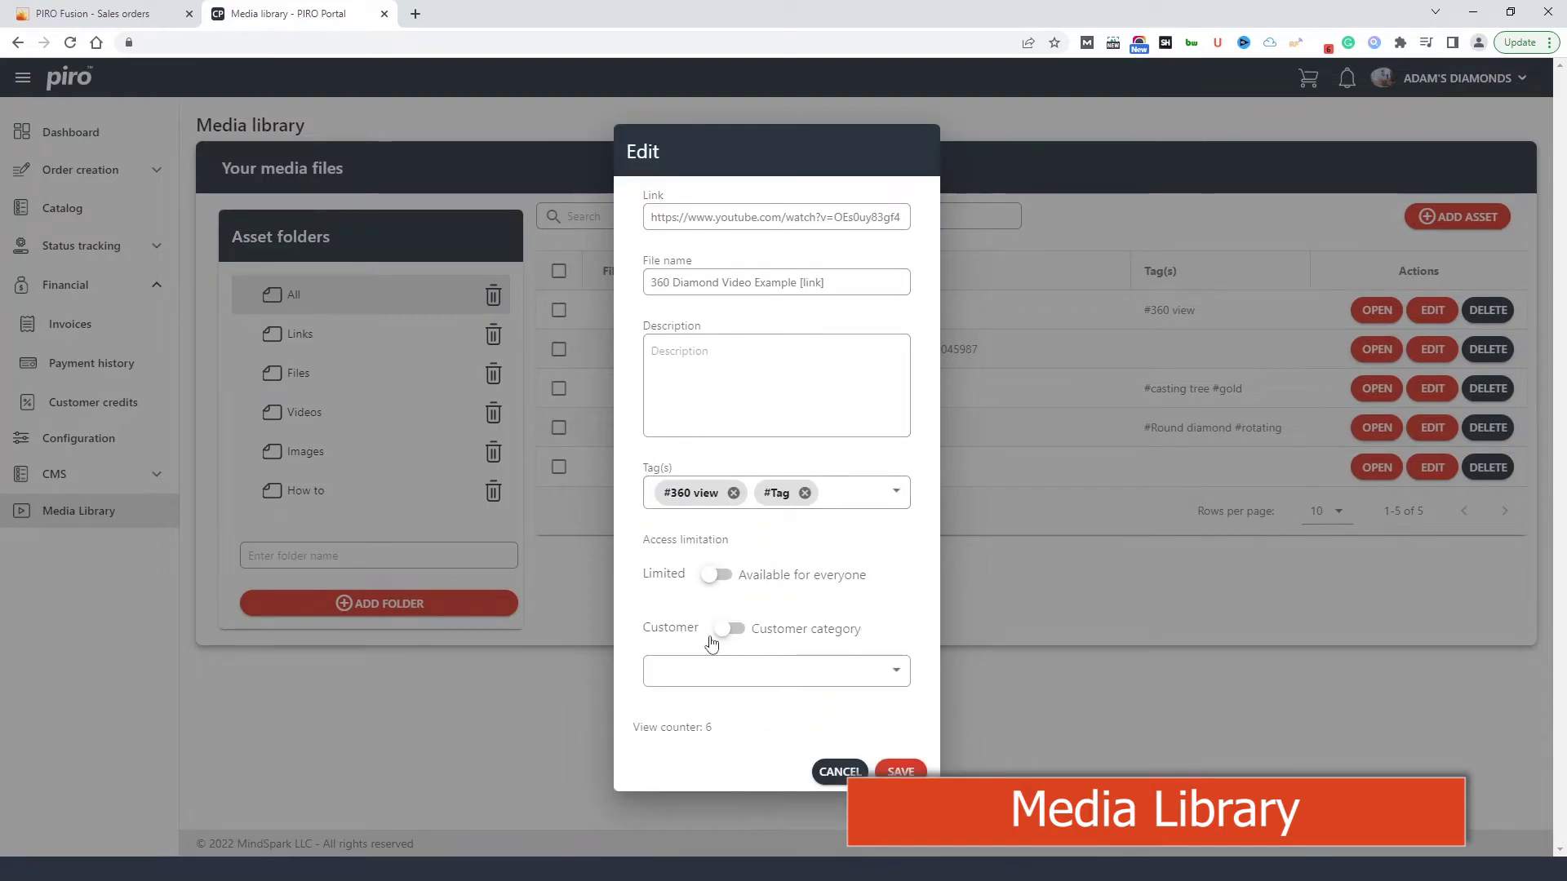
{"action": "left_click", "coordinate": [721, 633]}
{"action": "left_click", "coordinate": [750, 671]}
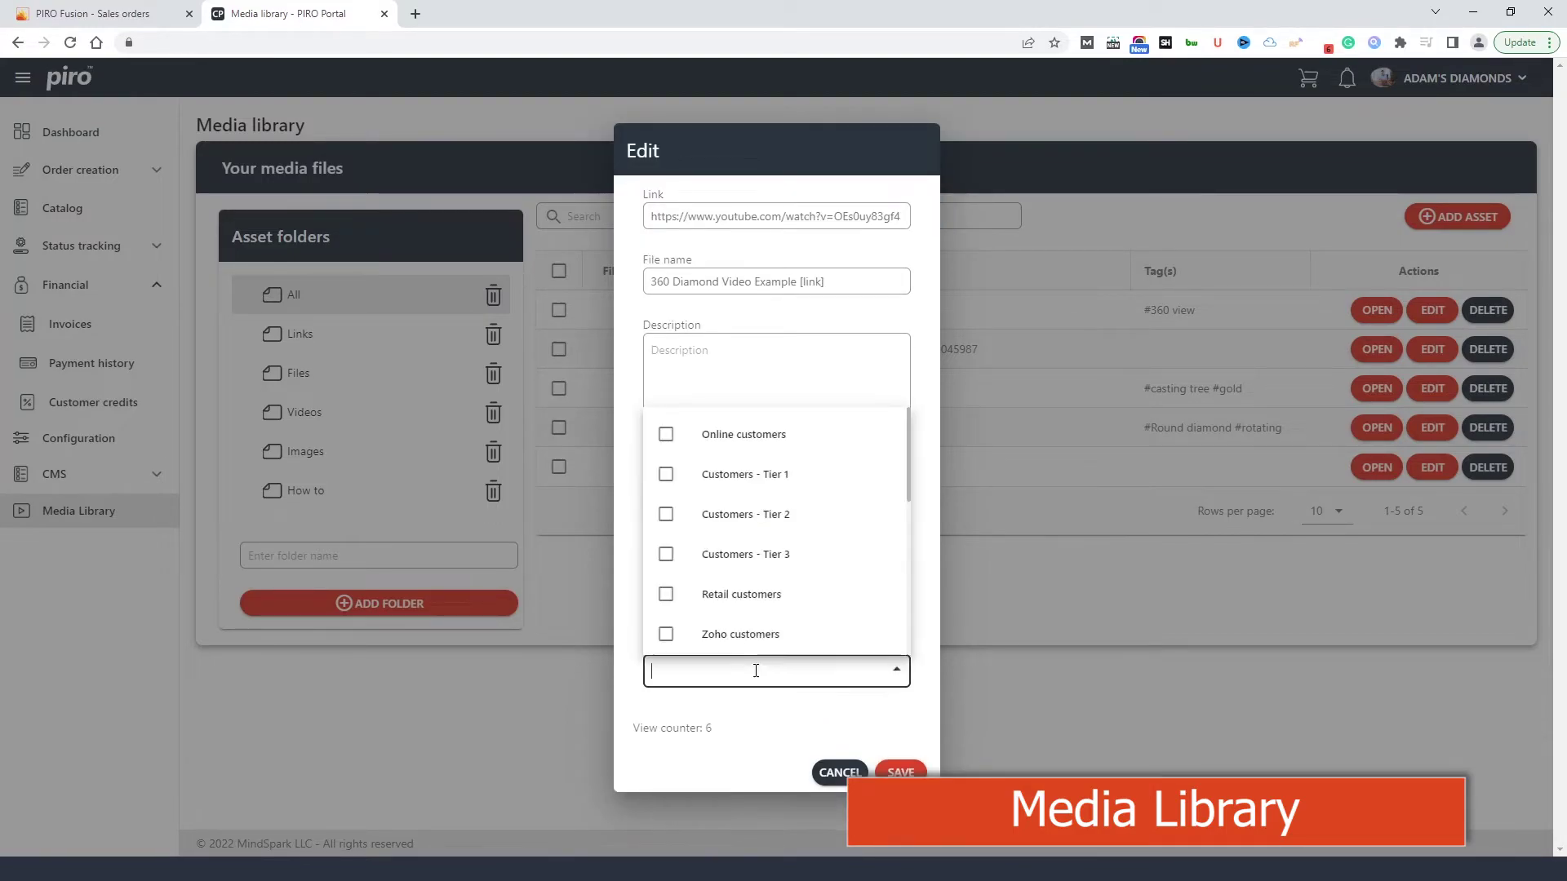
{"action": "left_click", "coordinate": [666, 594]}
{"action": "left_click", "coordinate": [785, 710]}
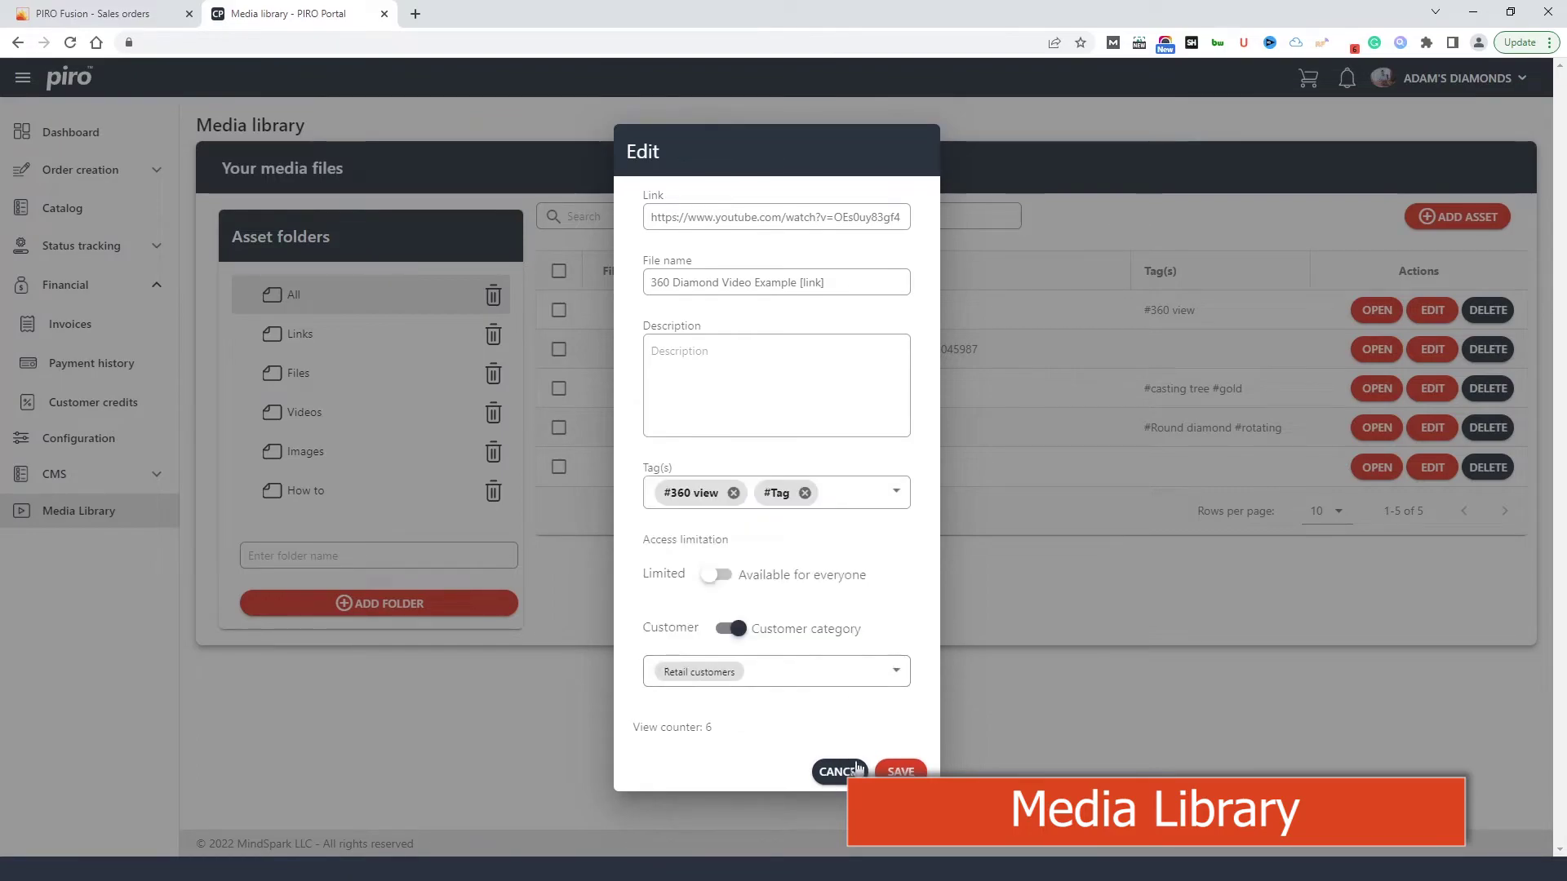
{"action": "left_click", "coordinate": [901, 772]}
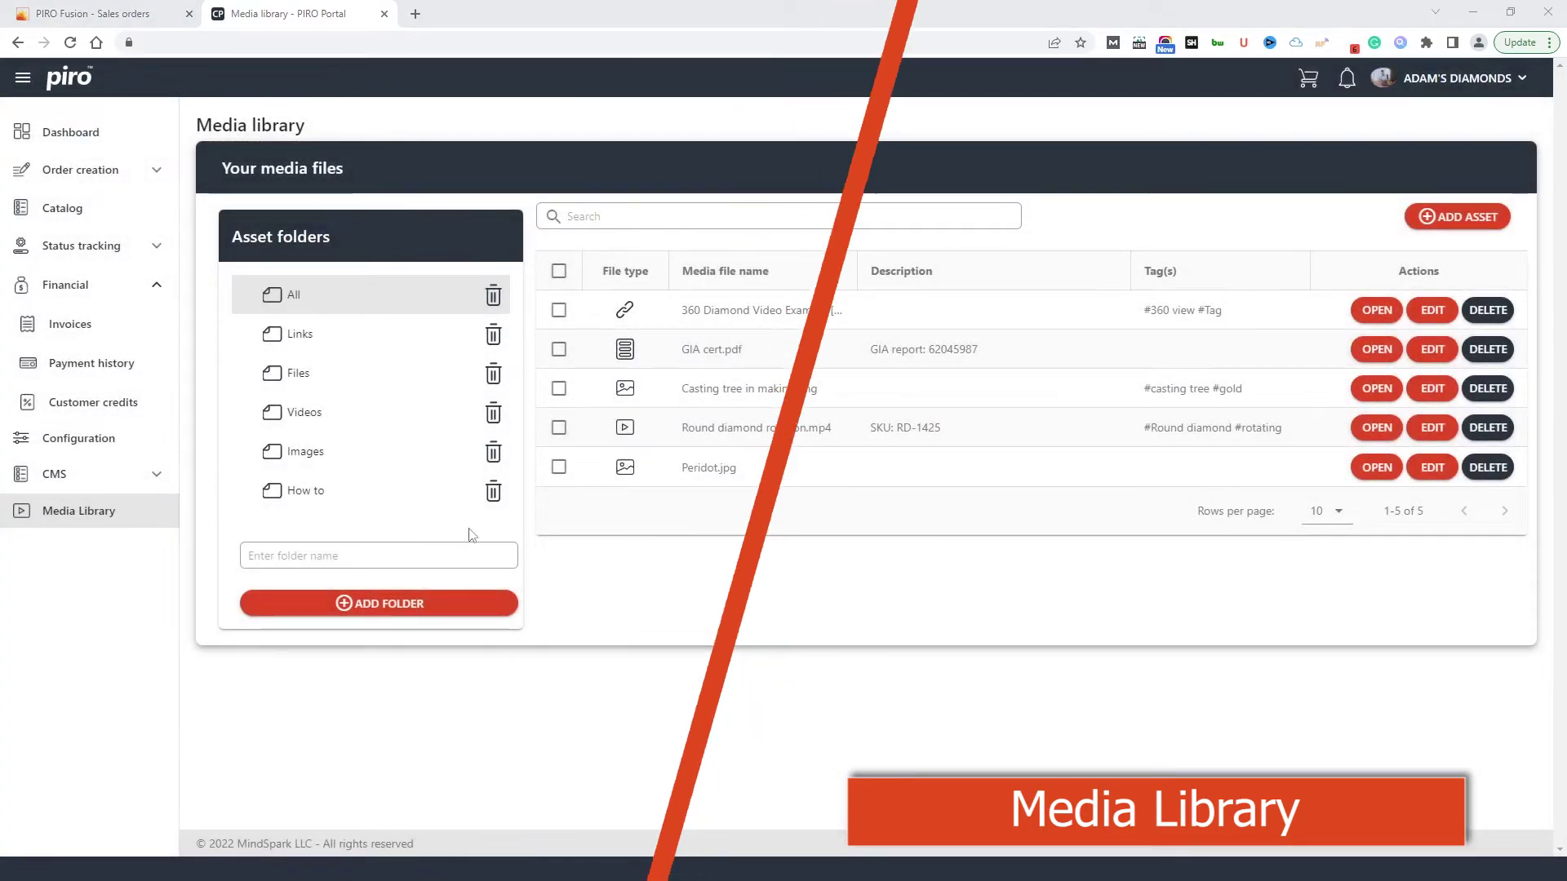
Step: Scroll through Configuration's Global Settings, such as register form URL and page size 50, and back to the top
{"action": "left_click", "coordinate": [164, 439]}
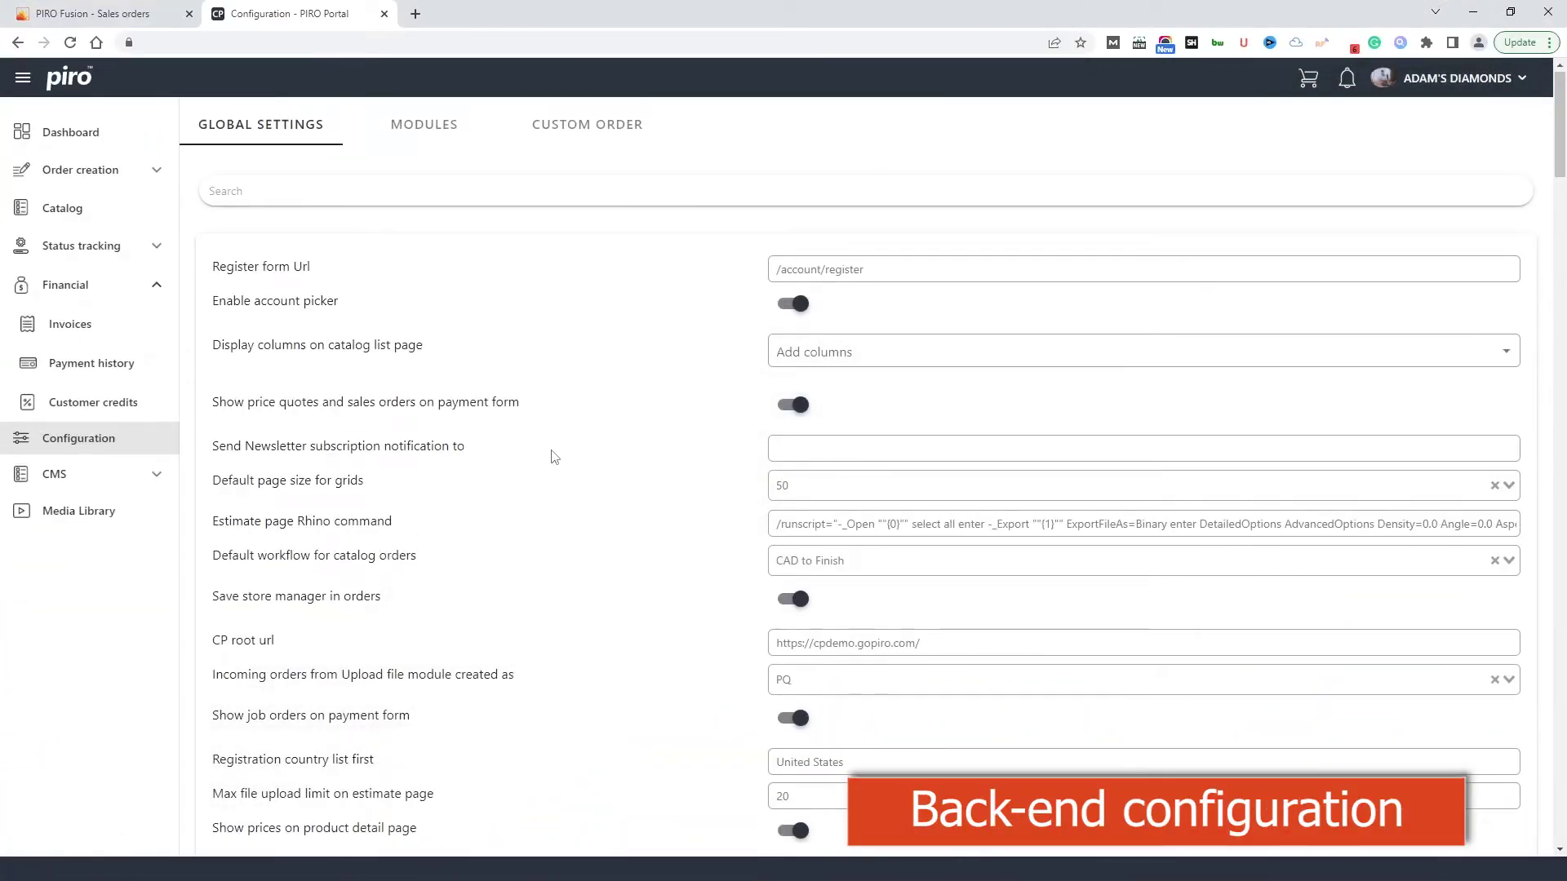
{"action": "scroll", "coordinate": [549, 454], "scroll_direction": "down", "scroll_amount": 15}
{"action": "scroll", "coordinate": [551, 455], "scroll_direction": "down", "scroll_amount": 20}
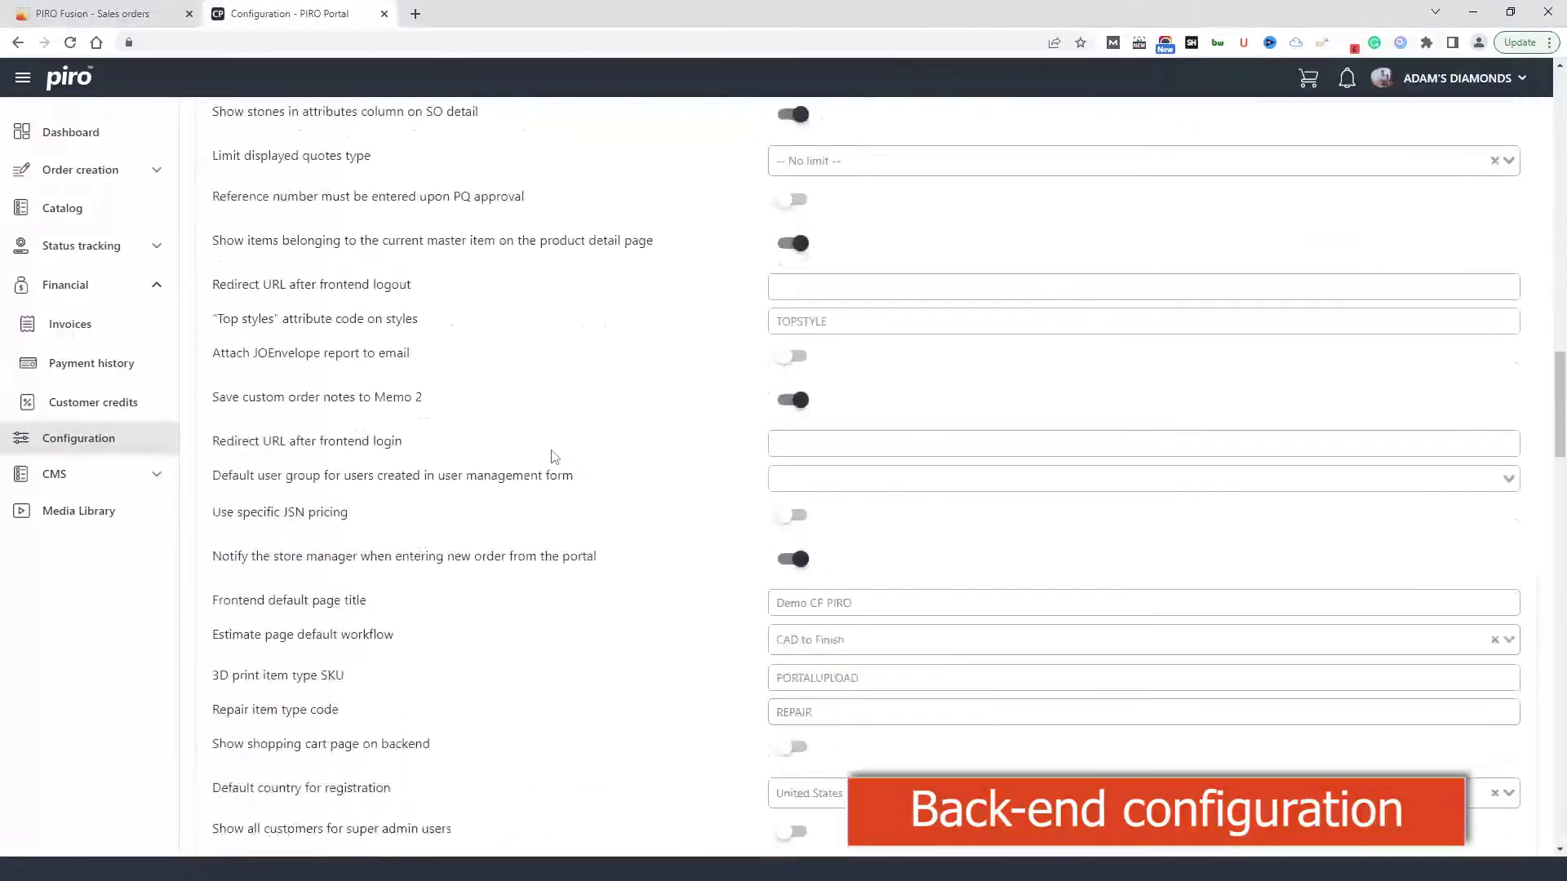
{"action": "left_click_drag", "start_coordinate": [1563, 636], "coordinate": [1556, 122]}
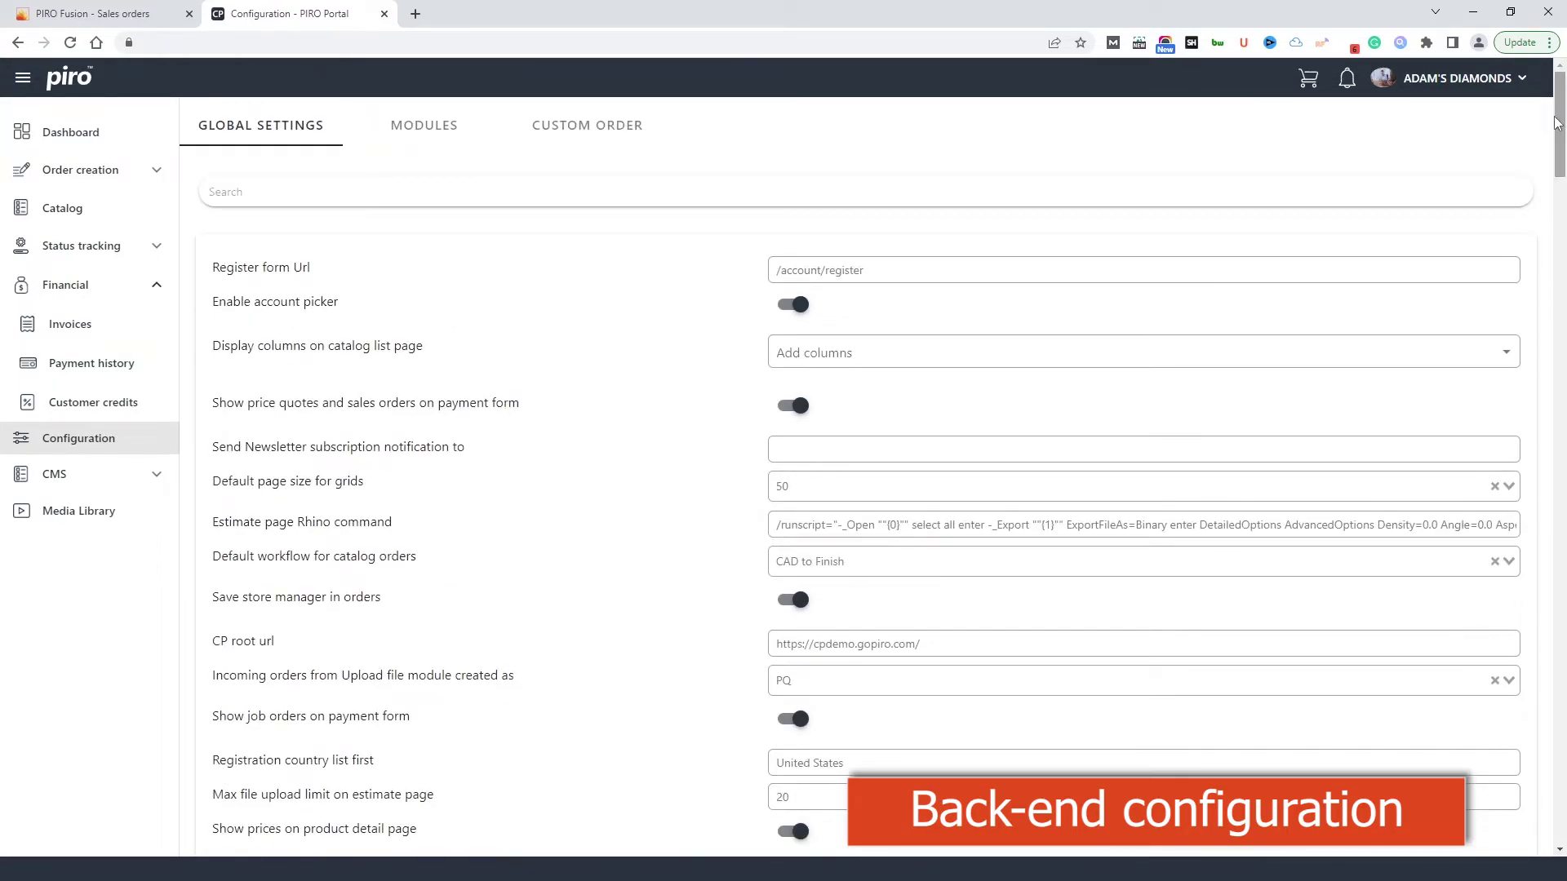
Step: Review the custom order groups, then toggle Order creation's menu visibility off and back on in Modules
{"action": "left_click", "coordinate": [591, 134]}
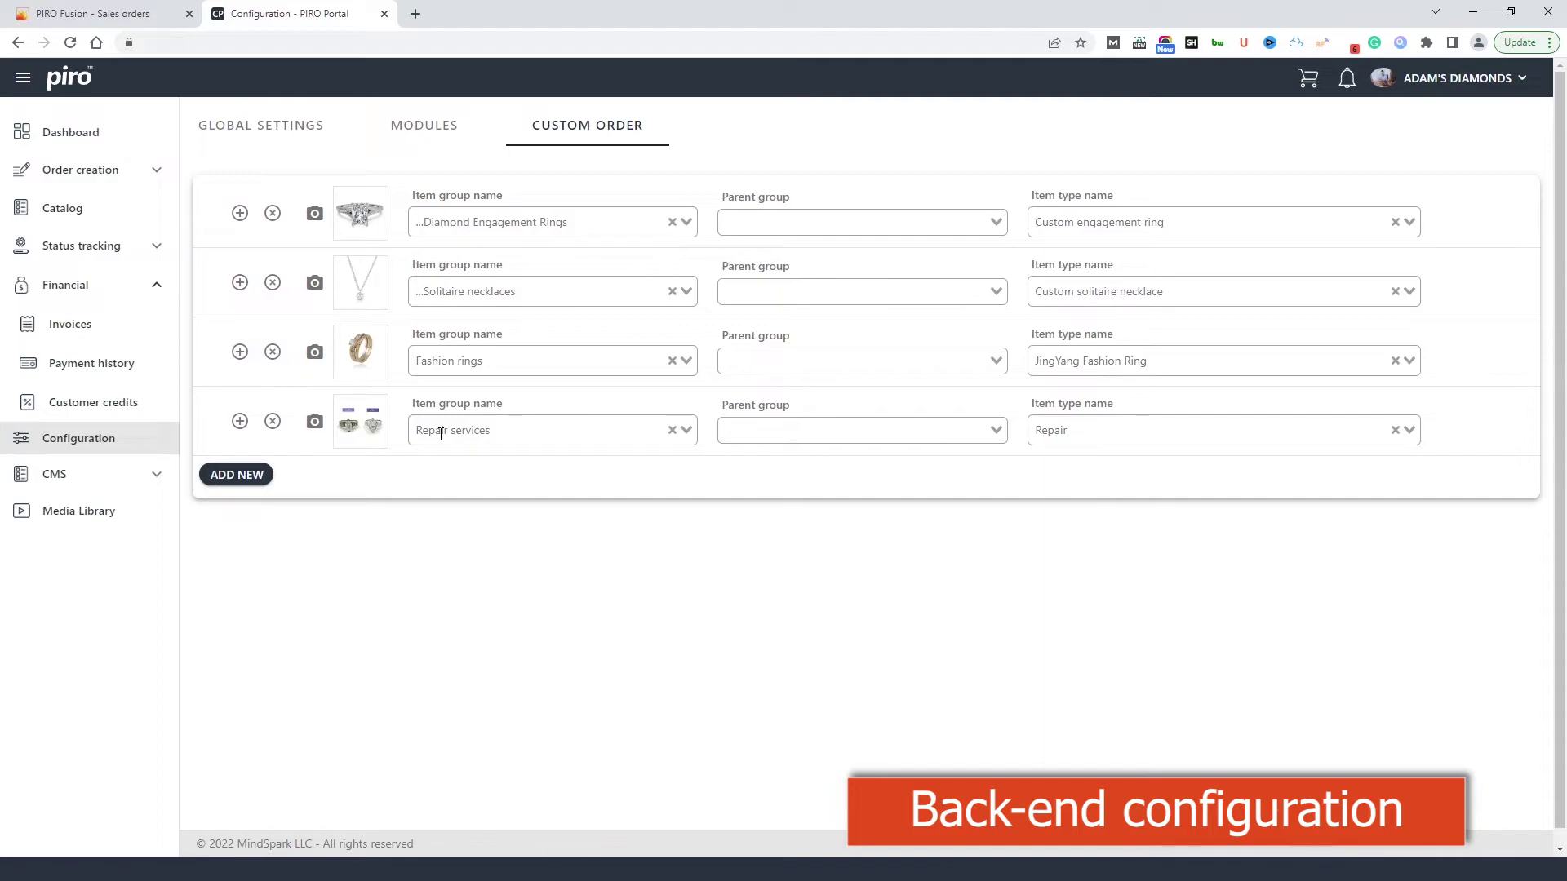
{"action": "left_click", "coordinate": [416, 136]}
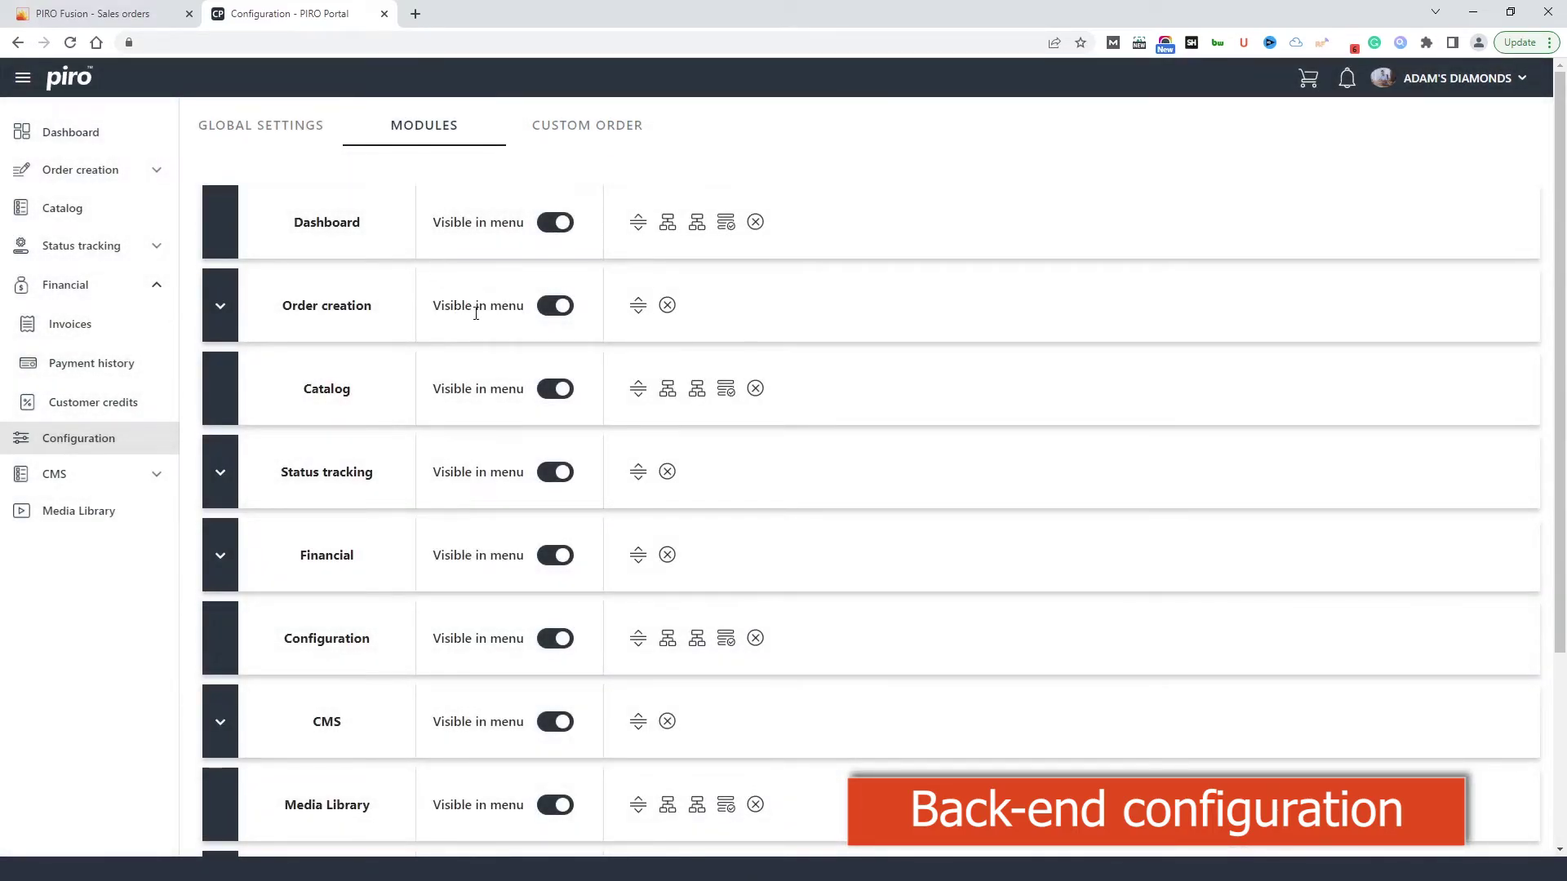
{"action": "left_click", "coordinate": [560, 309]}
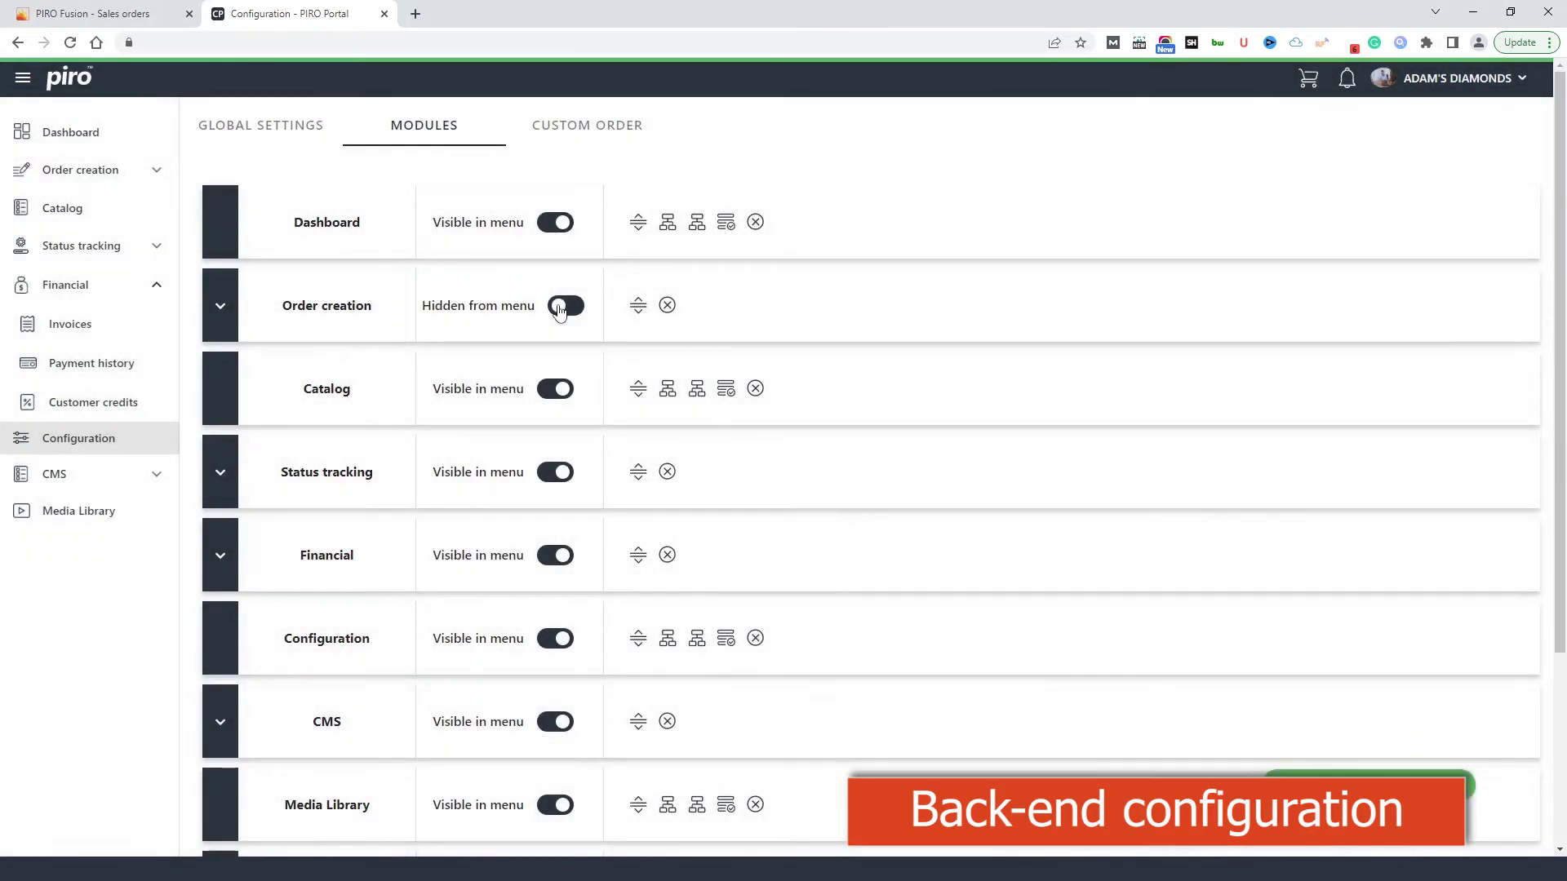
{"action": "left_click", "coordinate": [559, 309]}
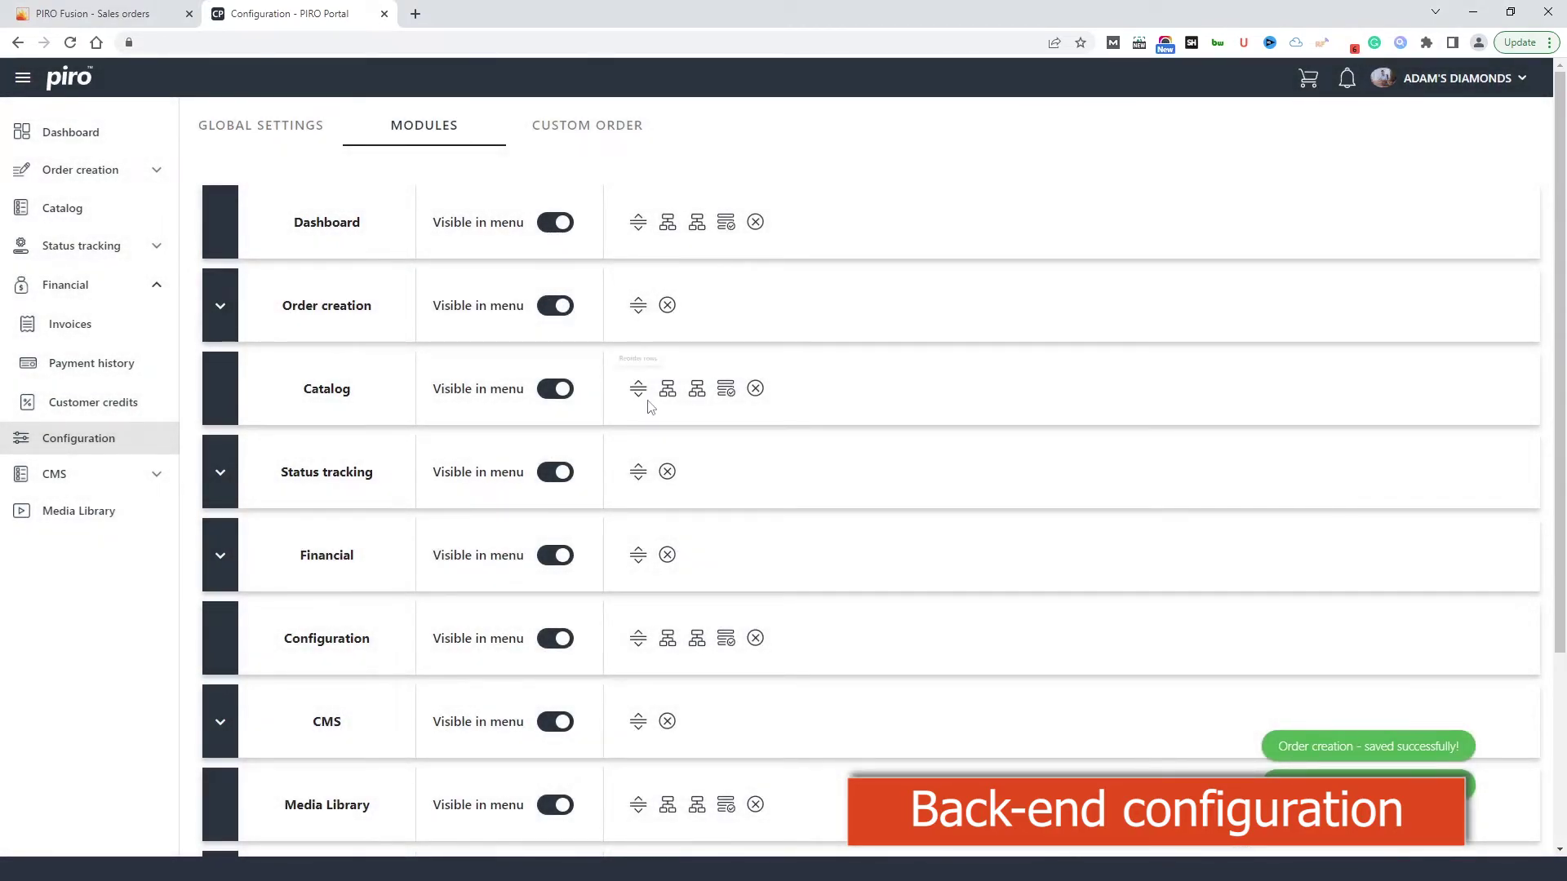
Step: Look over the Catalog module's role settings and field settings, including Metal and Price, then cancel
{"action": "left_click", "coordinate": [697, 391]}
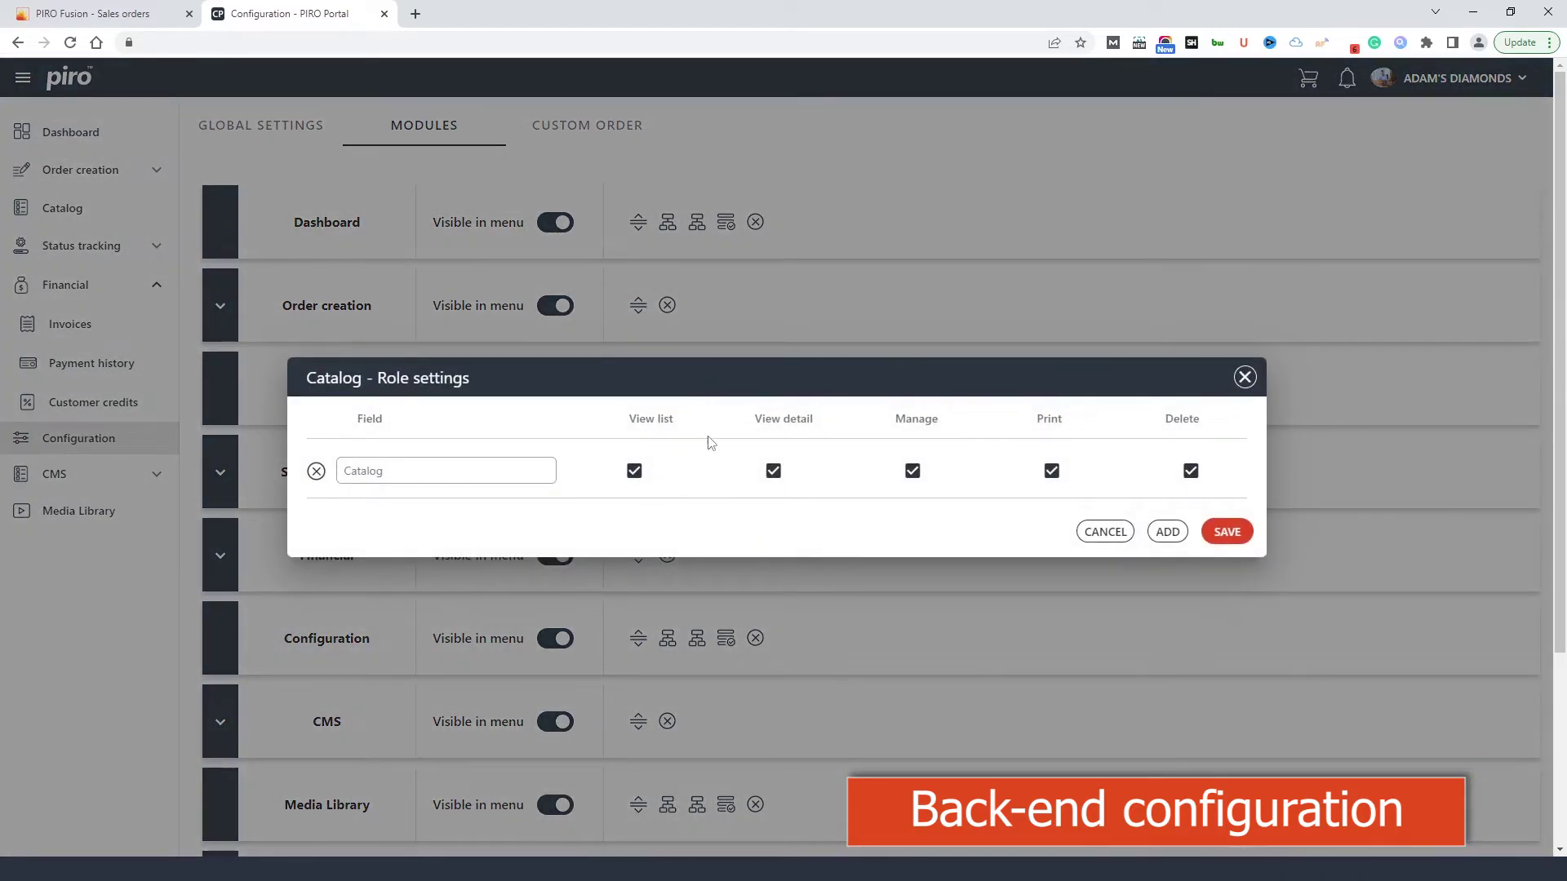
{"action": "left_click", "coordinate": [1245, 377]}
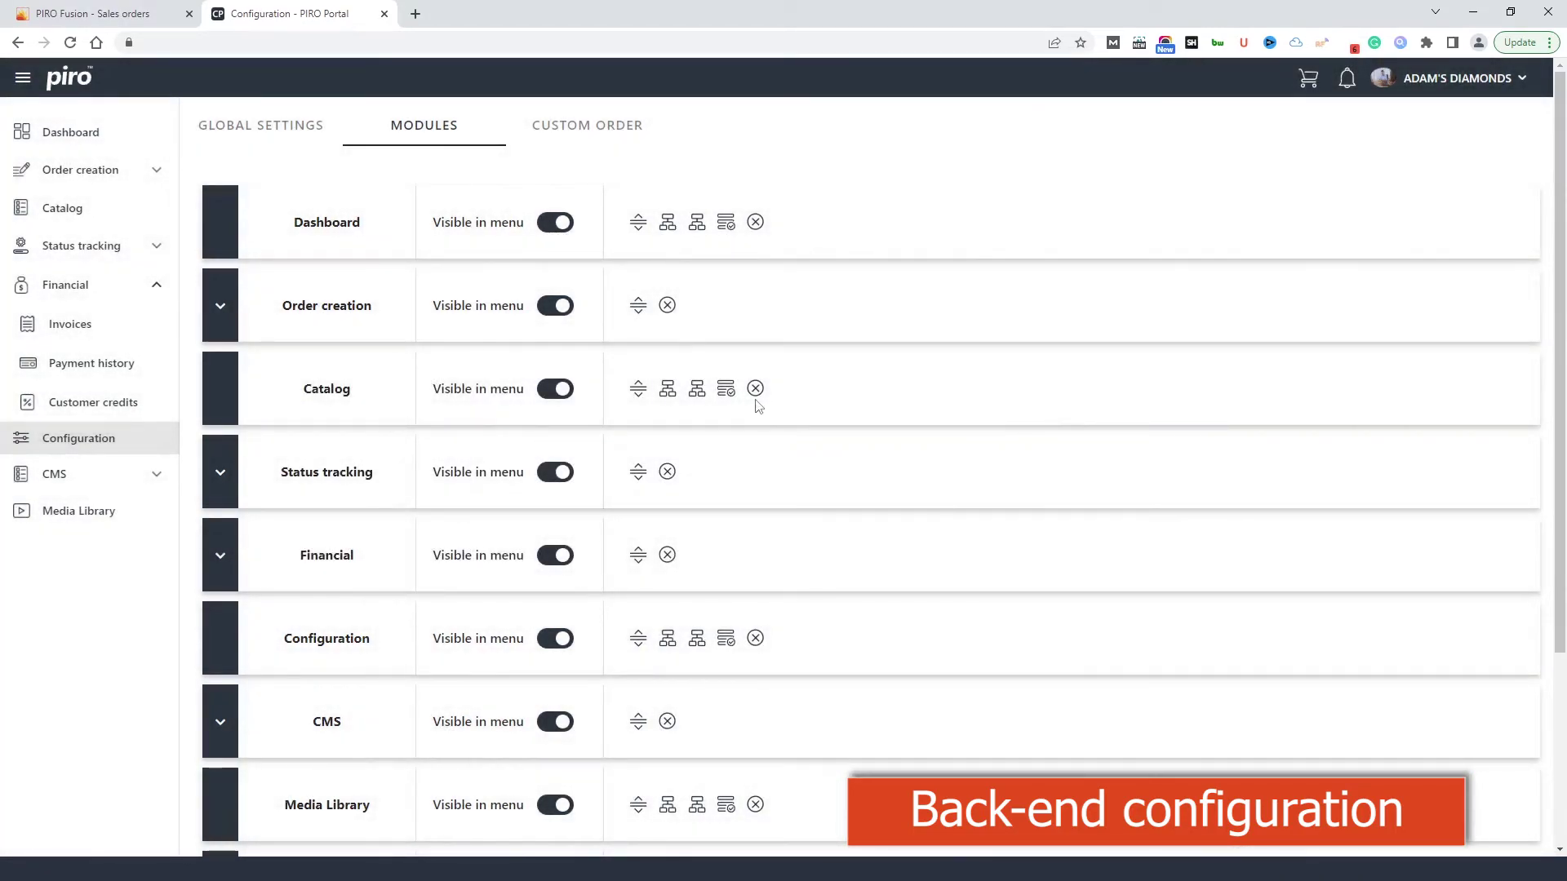
{"action": "left_click", "coordinate": [724, 390]}
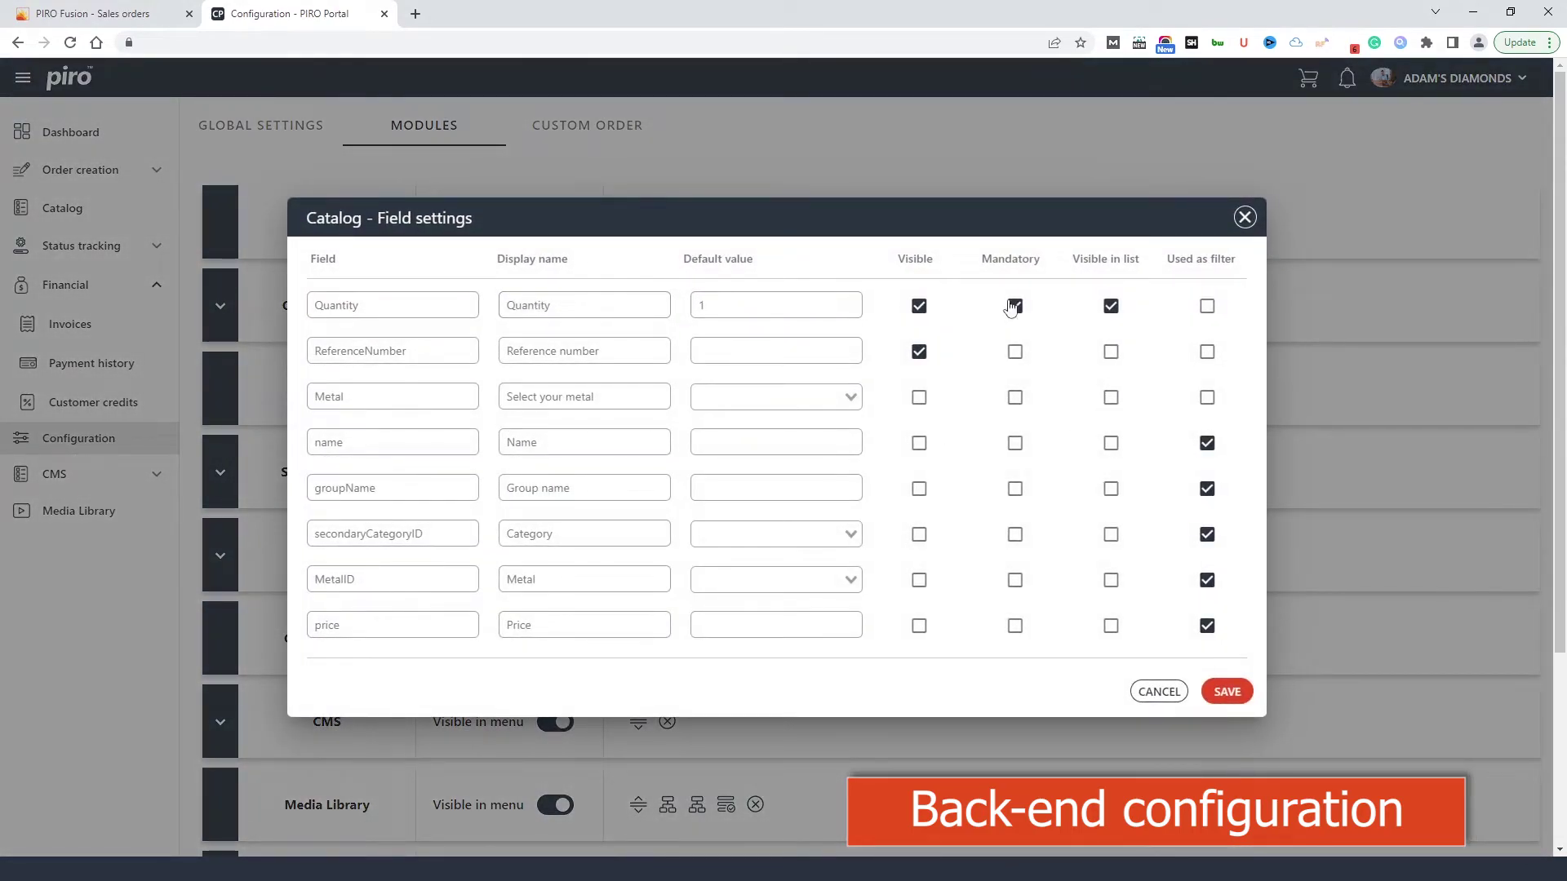
{"action": "double_click", "coordinate": [907, 261]}
{"action": "triple_click", "coordinate": [1172, 259]}
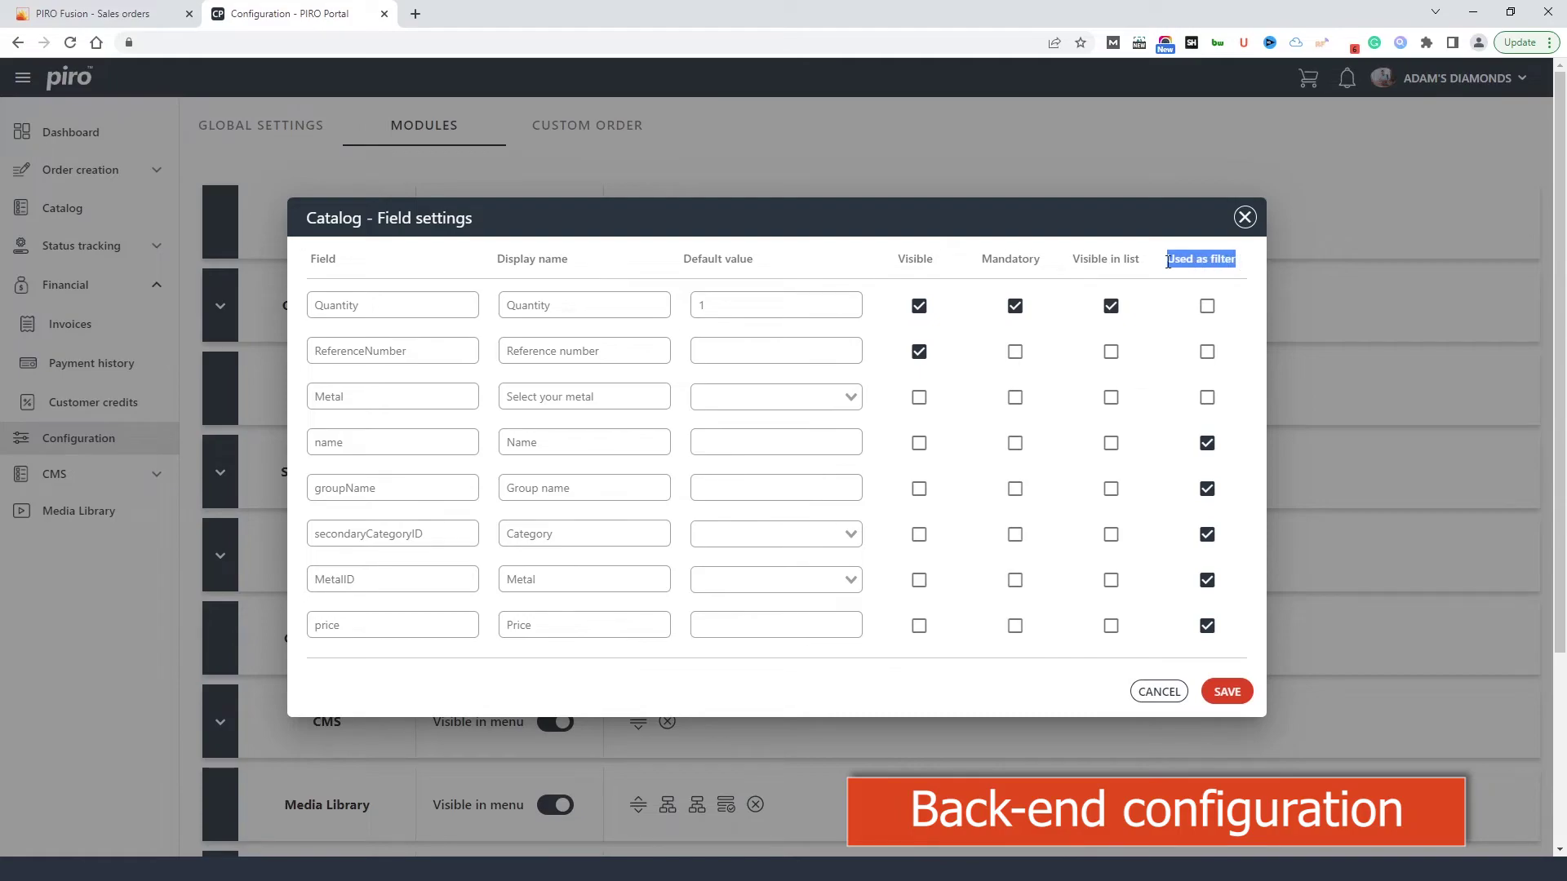
{"action": "double_click", "coordinate": [983, 261]}
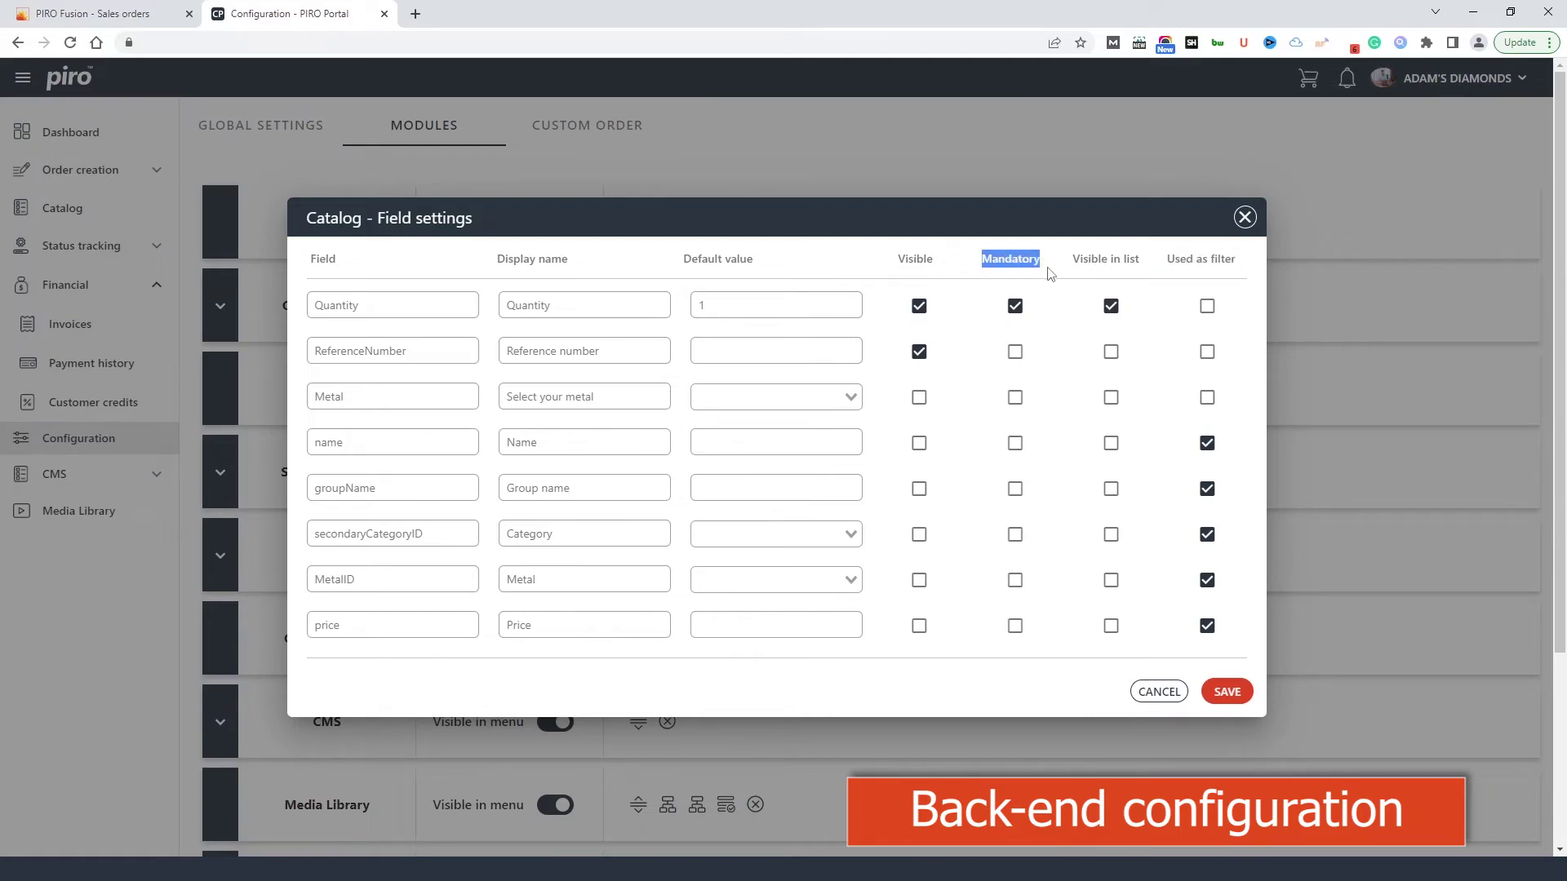
{"action": "left_click", "coordinate": [1050, 271]}
{"action": "left_click", "coordinate": [550, 579]}
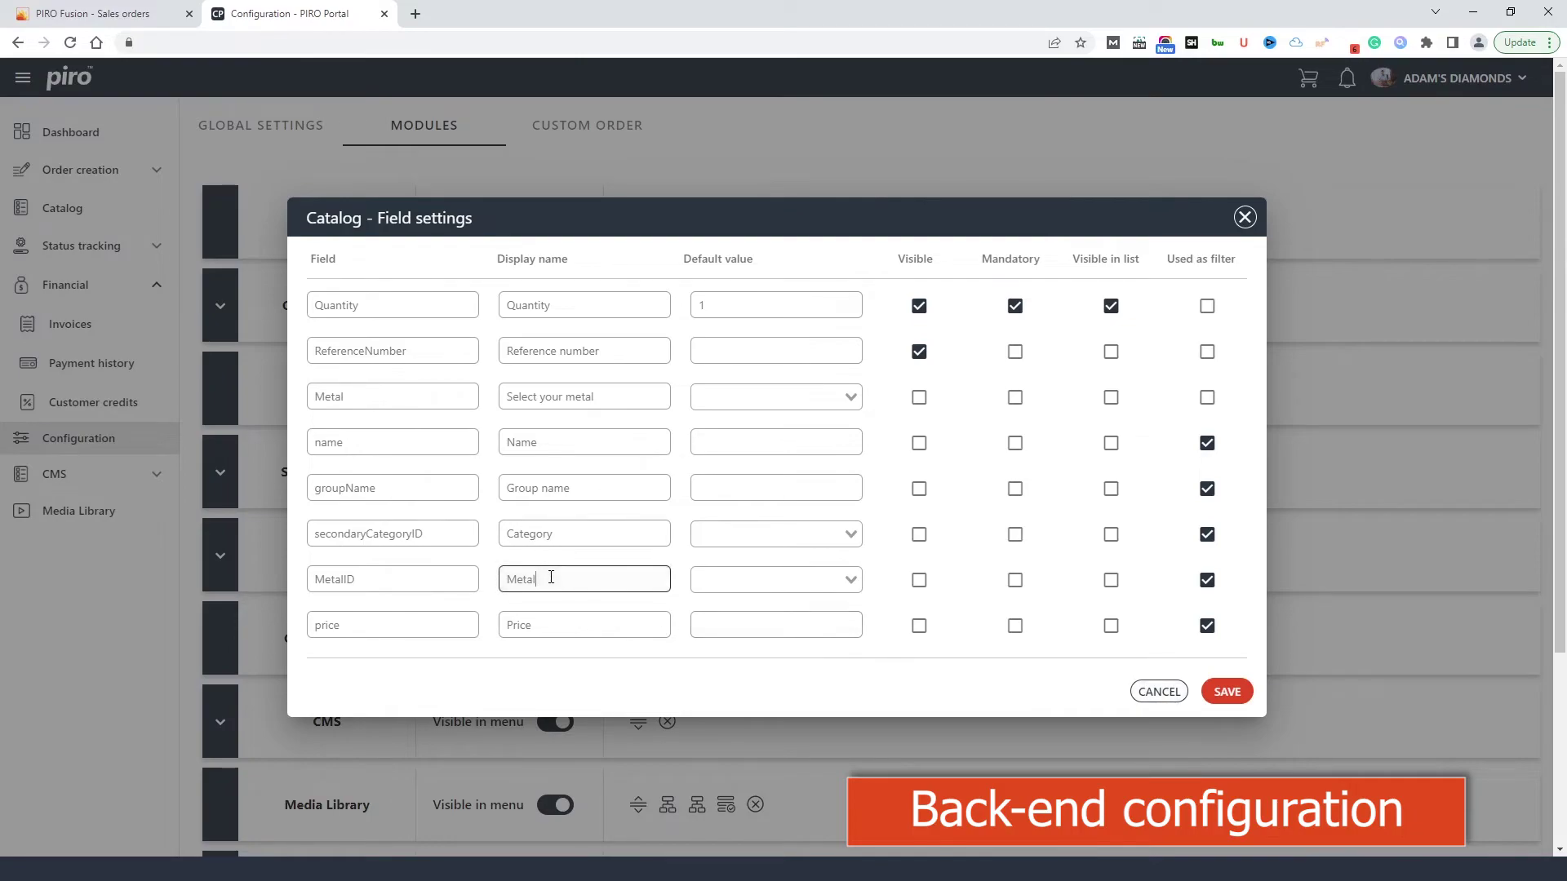
{"action": "left_click", "coordinate": [557, 622]}
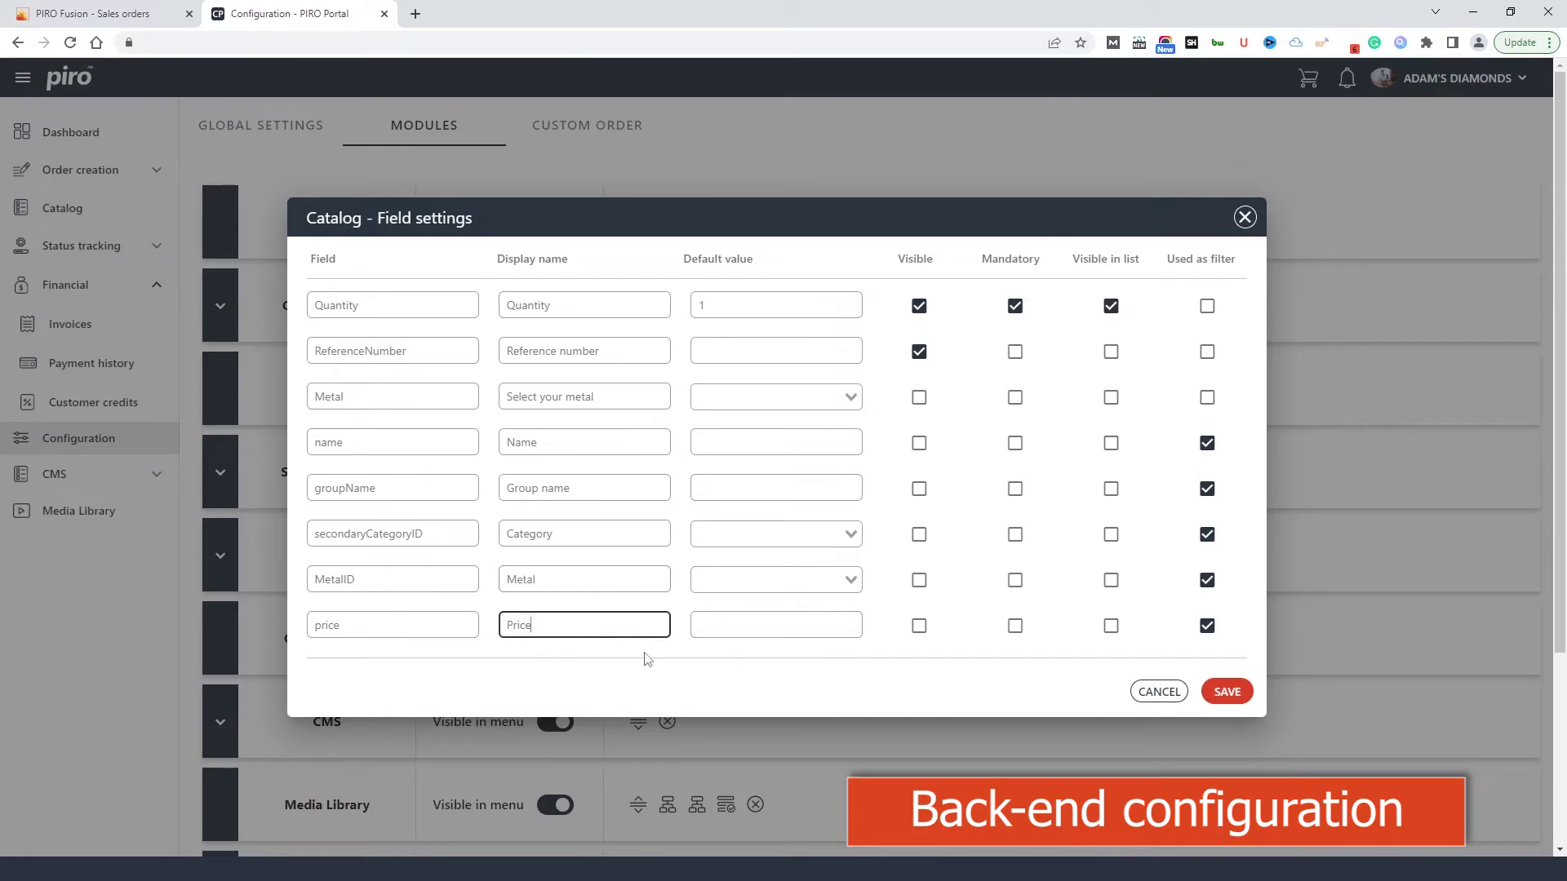
{"action": "left_click", "coordinate": [1157, 694]}
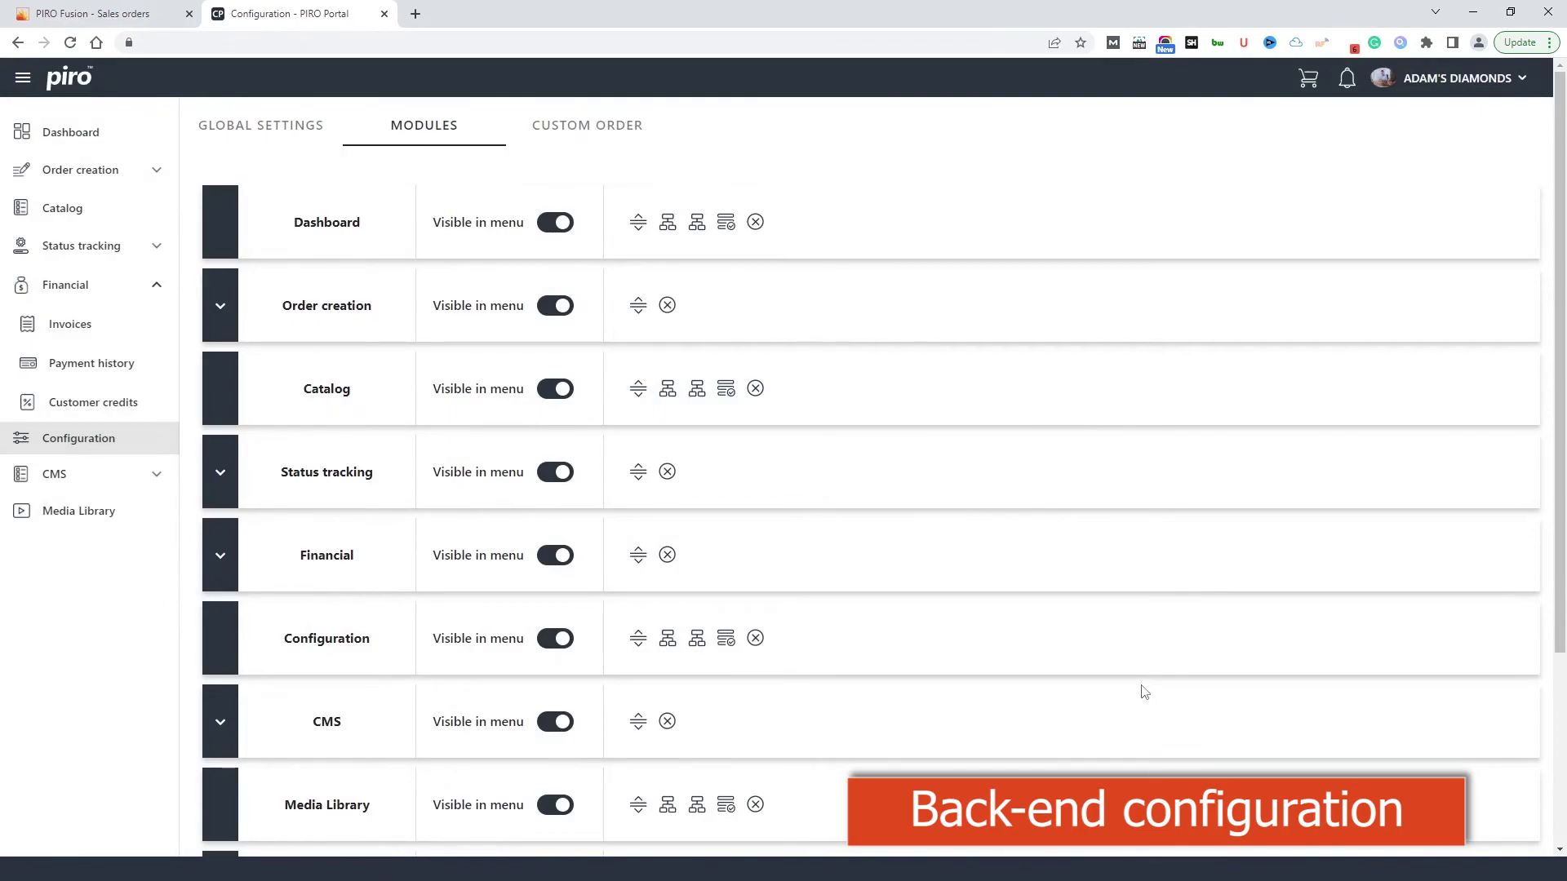
Step: Expand Status tracking to reveal Quotes, Job orders, Sales orders and Quotes approve, then expand CMS
{"action": "left_click", "coordinate": [222, 476]}
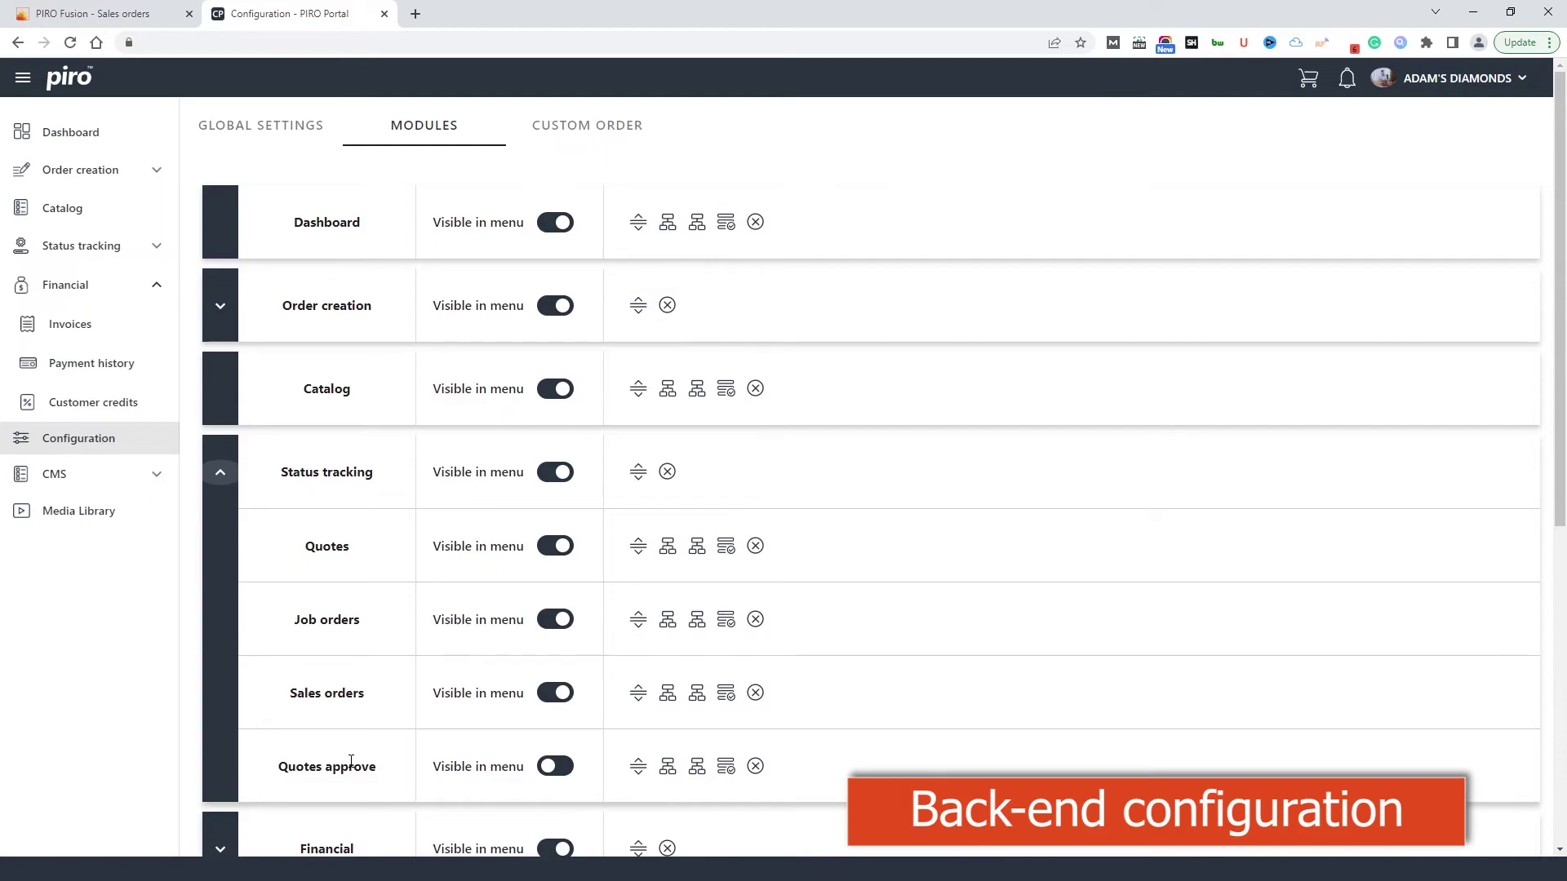
{"action": "left_click", "coordinate": [112, 474]}
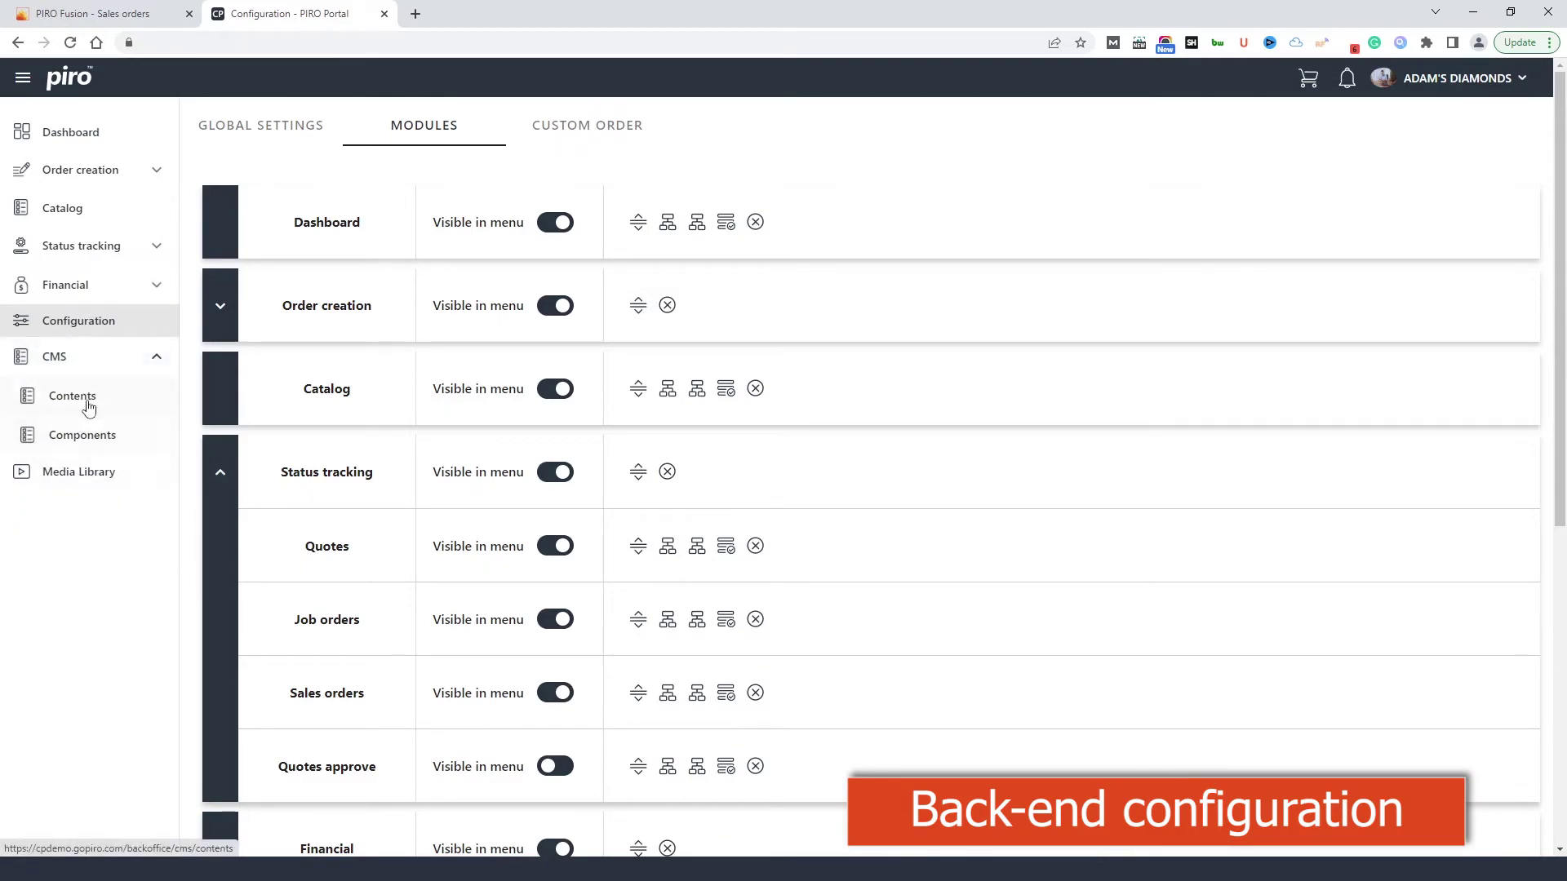
Step: Browse CMS Components, then settle on CMS Contents listing Login content info and LoginData
{"action": "left_click", "coordinate": [82, 405]}
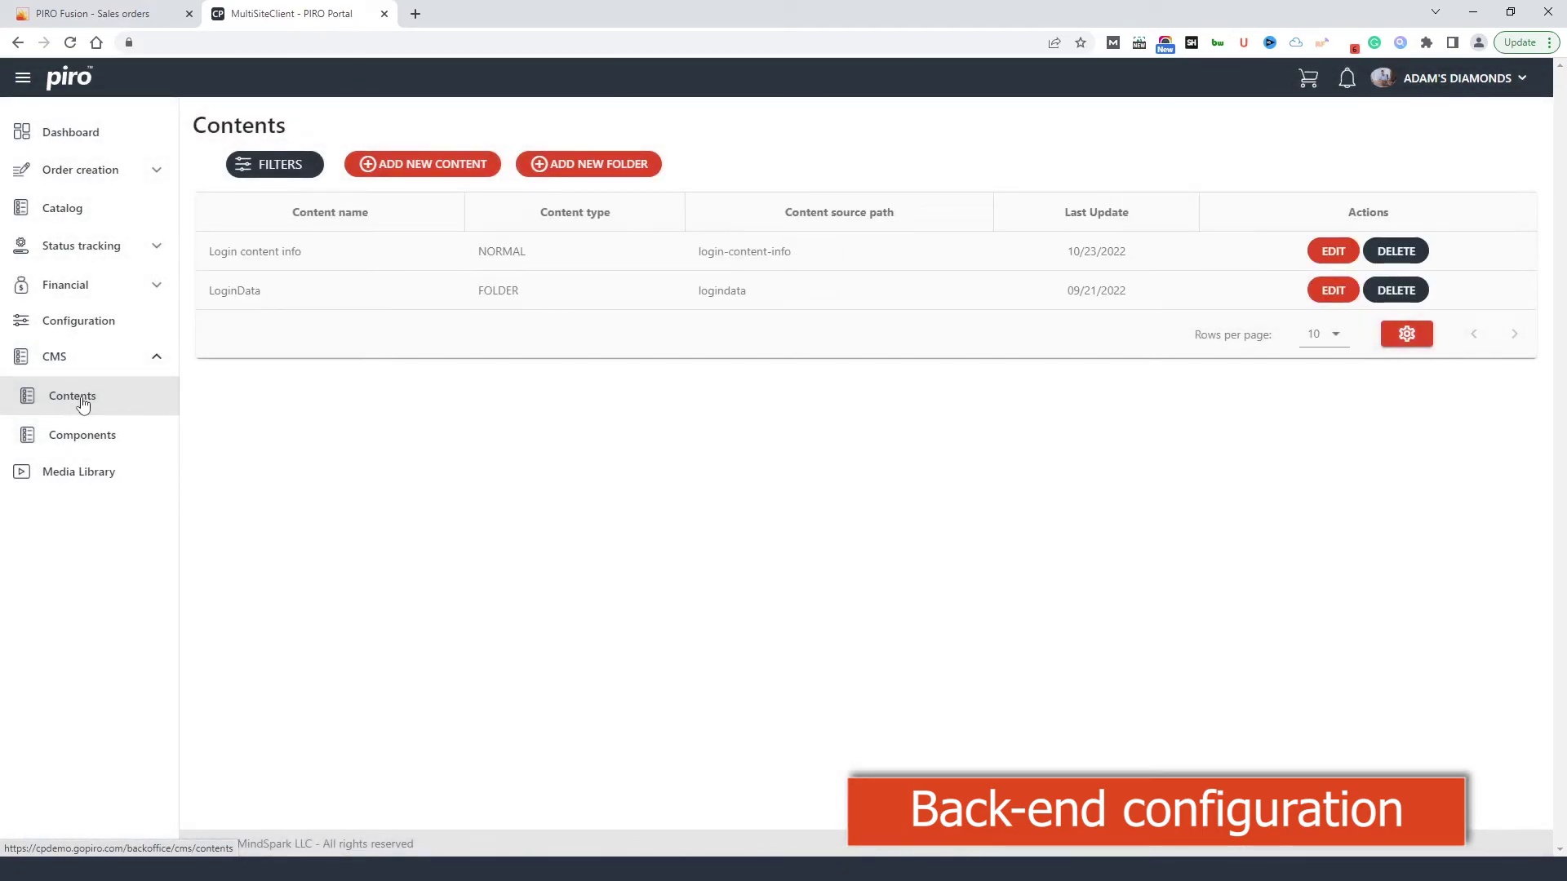
{"action": "left_click", "coordinate": [84, 435]}
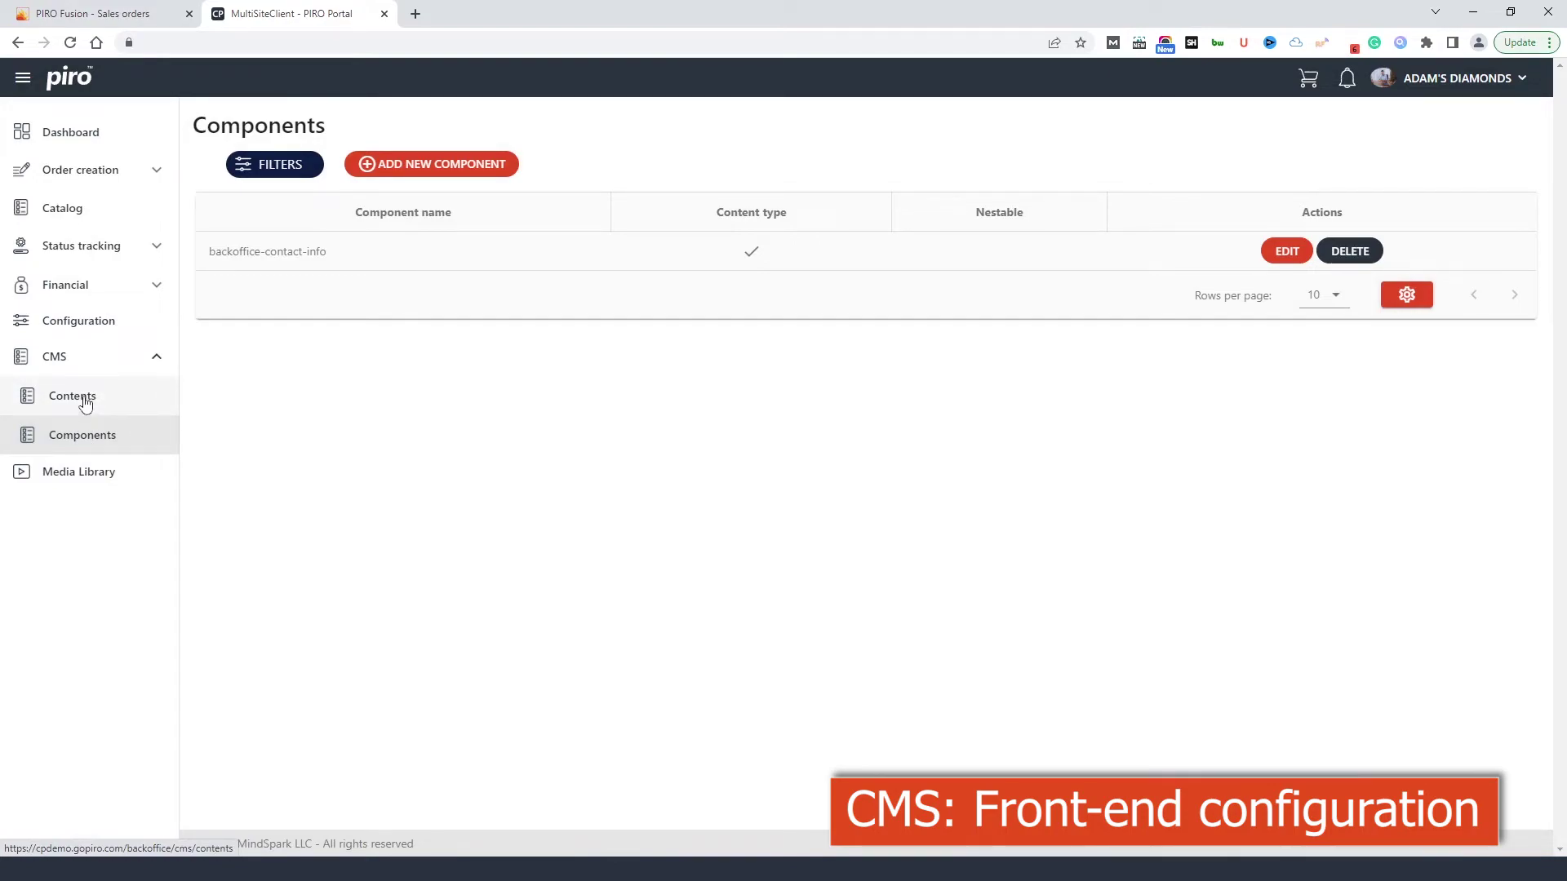
{"action": "left_click", "coordinate": [85, 405]}
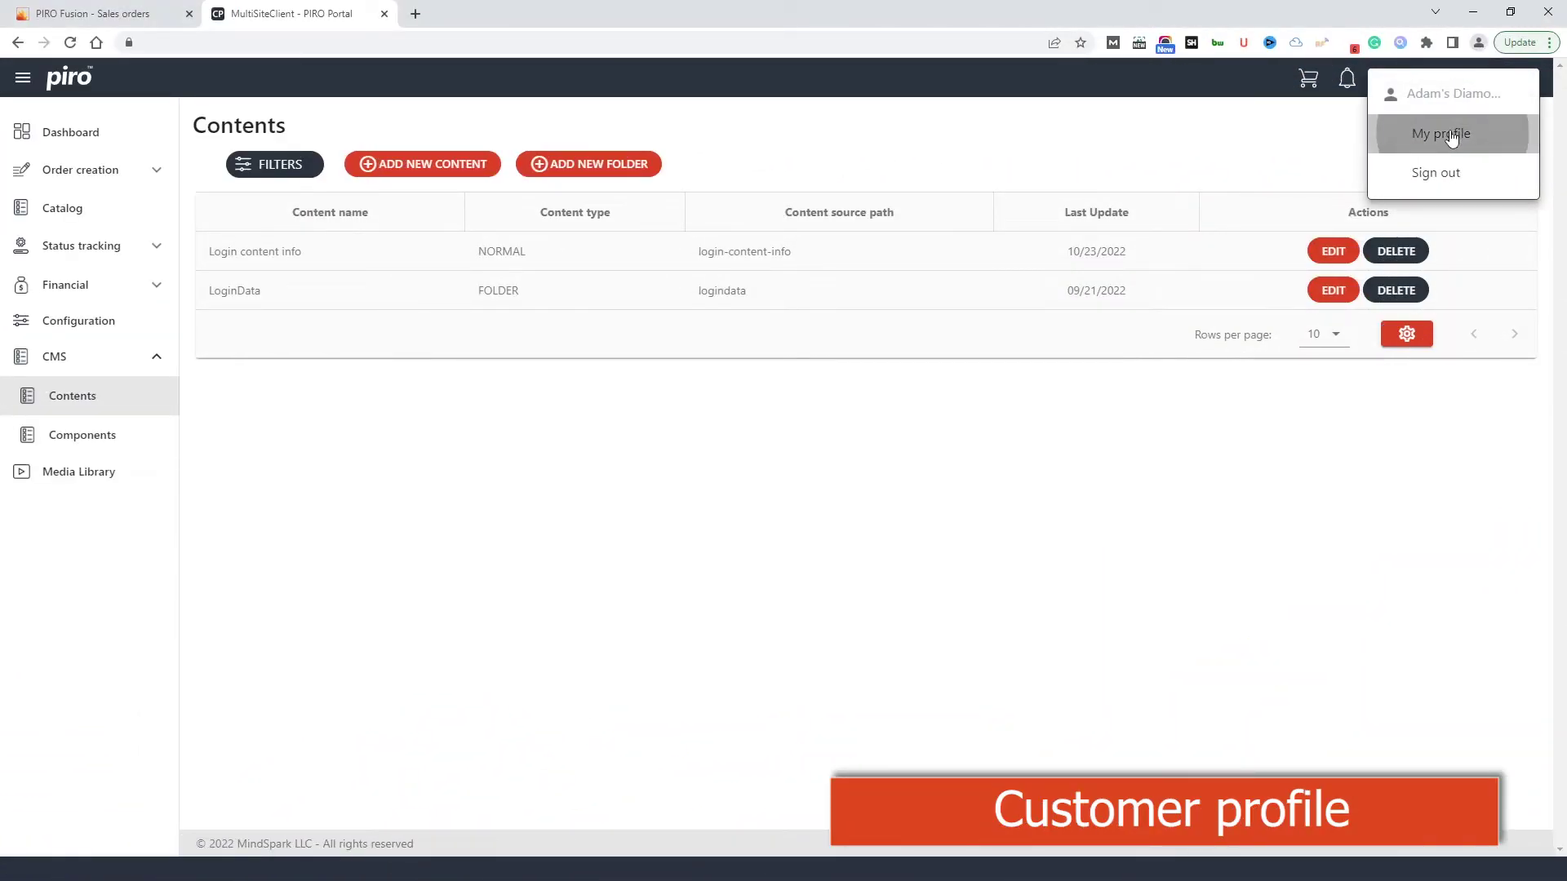
Step: Review My profile, then show its settings with profile image and startup module
{"action": "left_click", "coordinate": [1444, 133]}
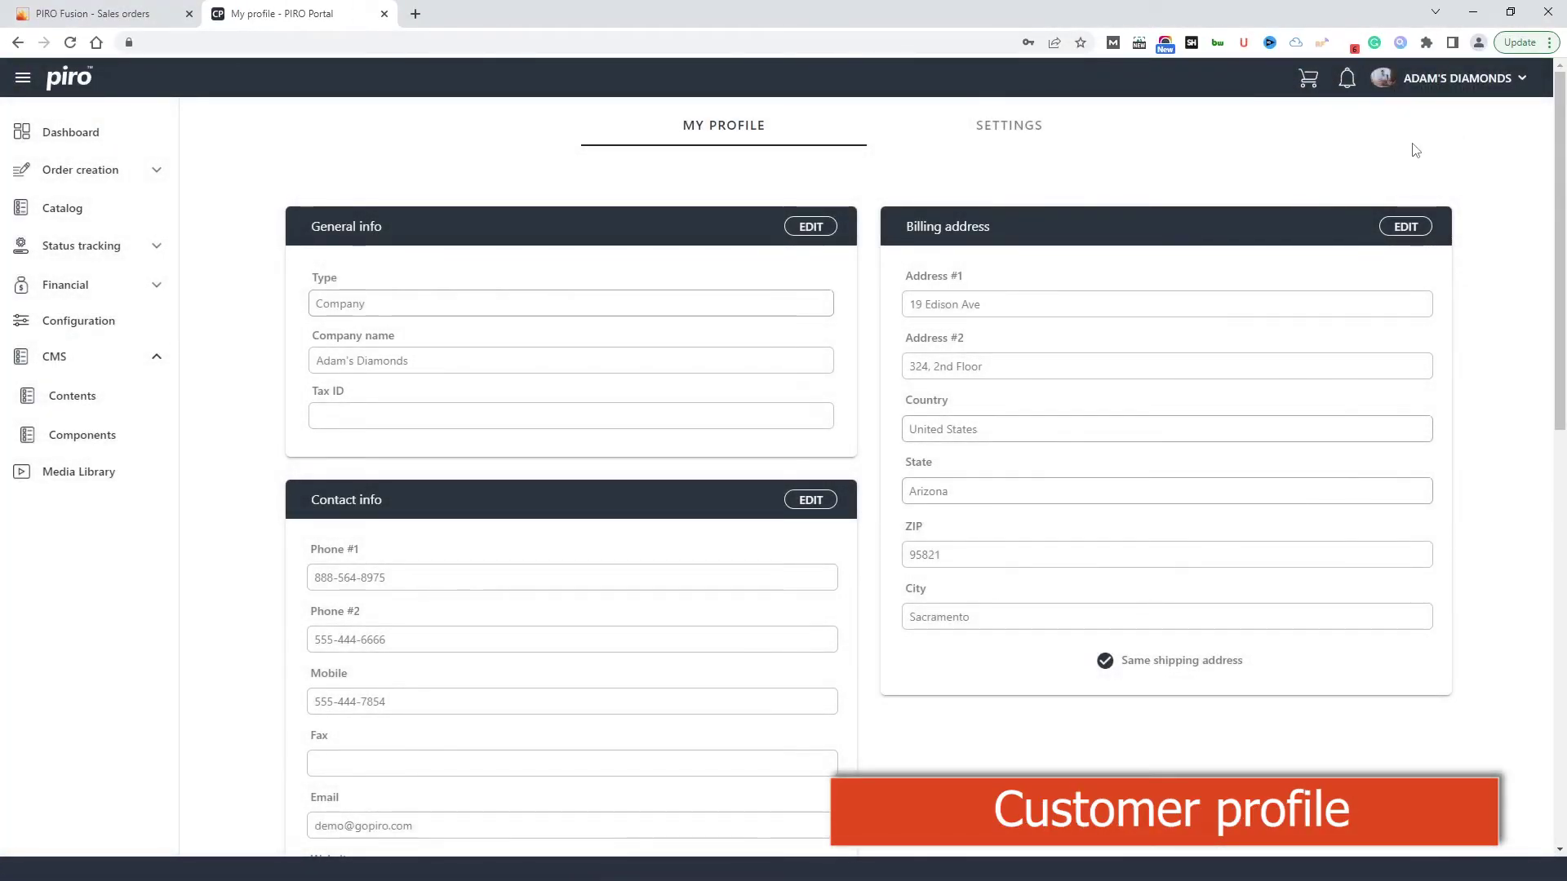
{"action": "scroll", "coordinate": [614, 279], "scroll_direction": "down", "scroll_amount": 6}
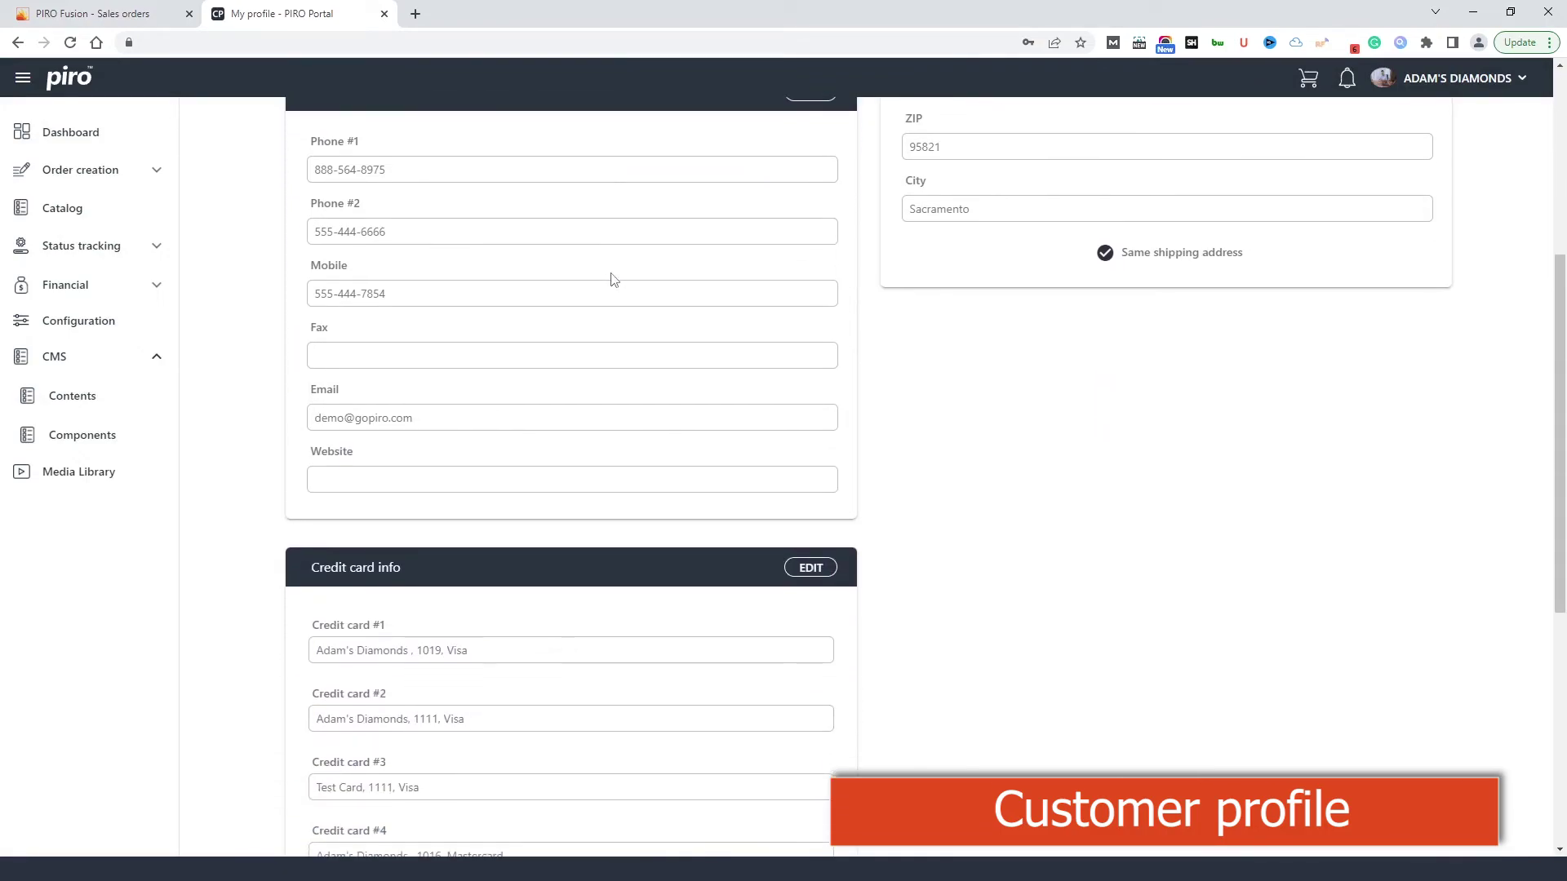
{"action": "scroll", "coordinate": [672, 478], "scroll_direction": "down", "scroll_amount": 5}
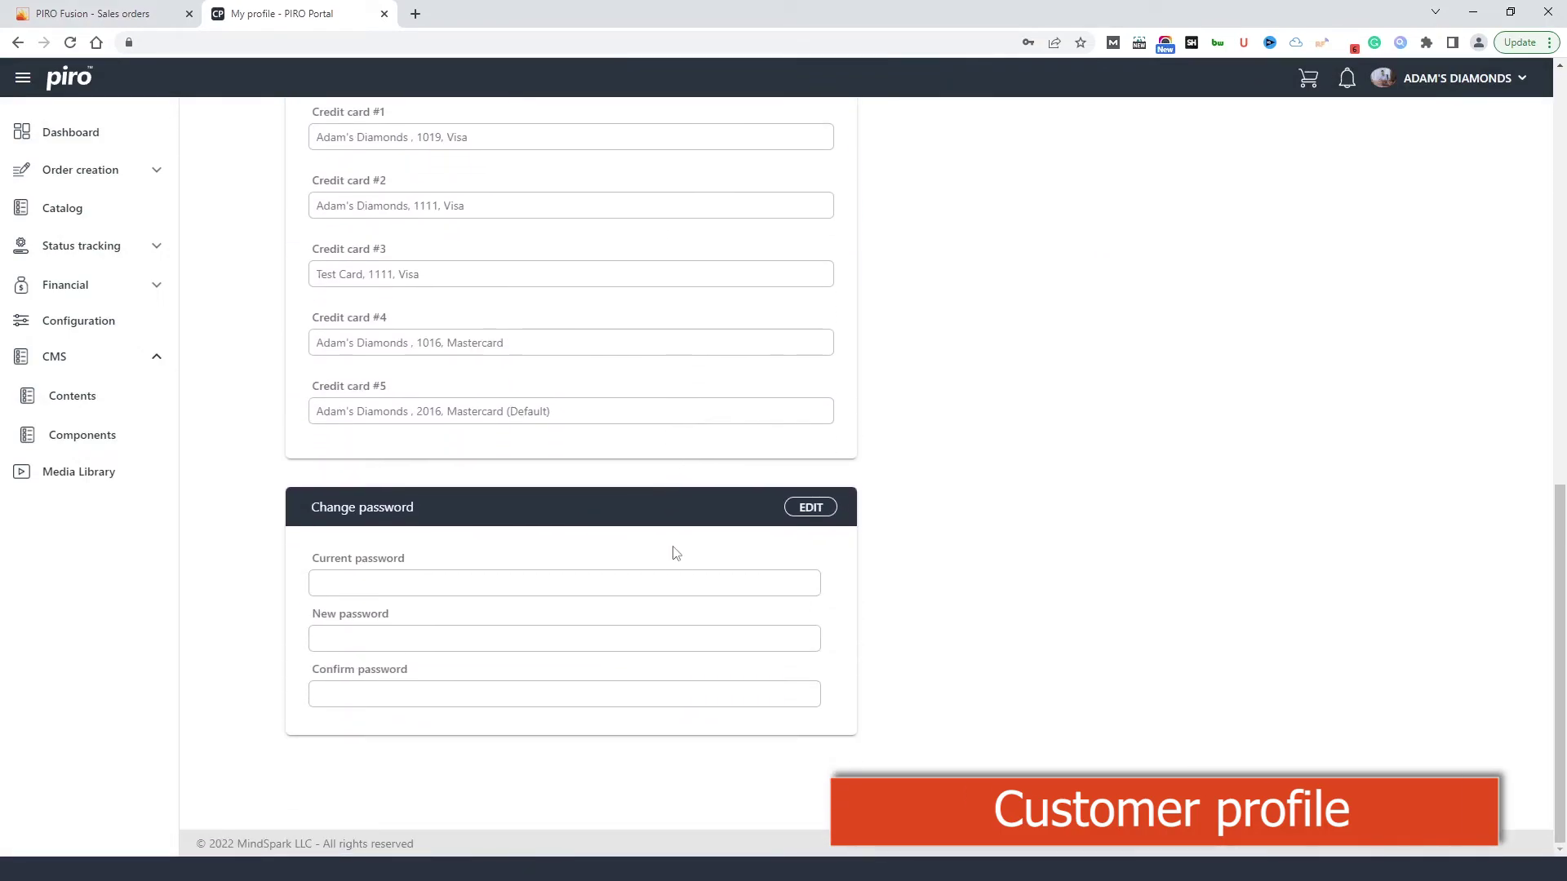
{"action": "scroll", "coordinate": [682, 577], "scroll_direction": "up", "scroll_amount": 11}
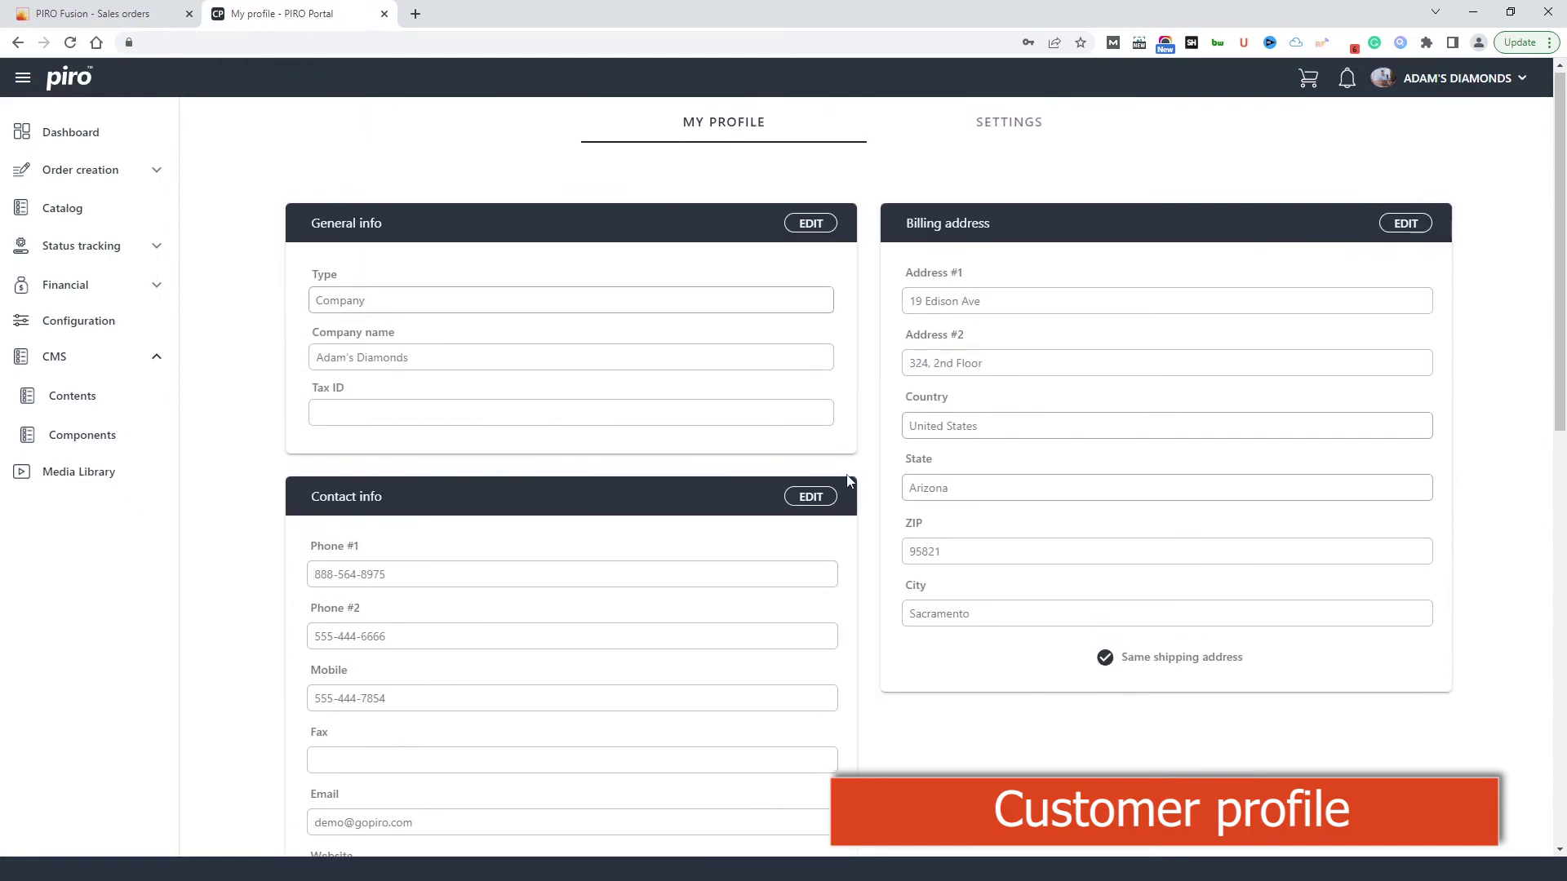
{"action": "left_click", "coordinate": [1016, 128]}
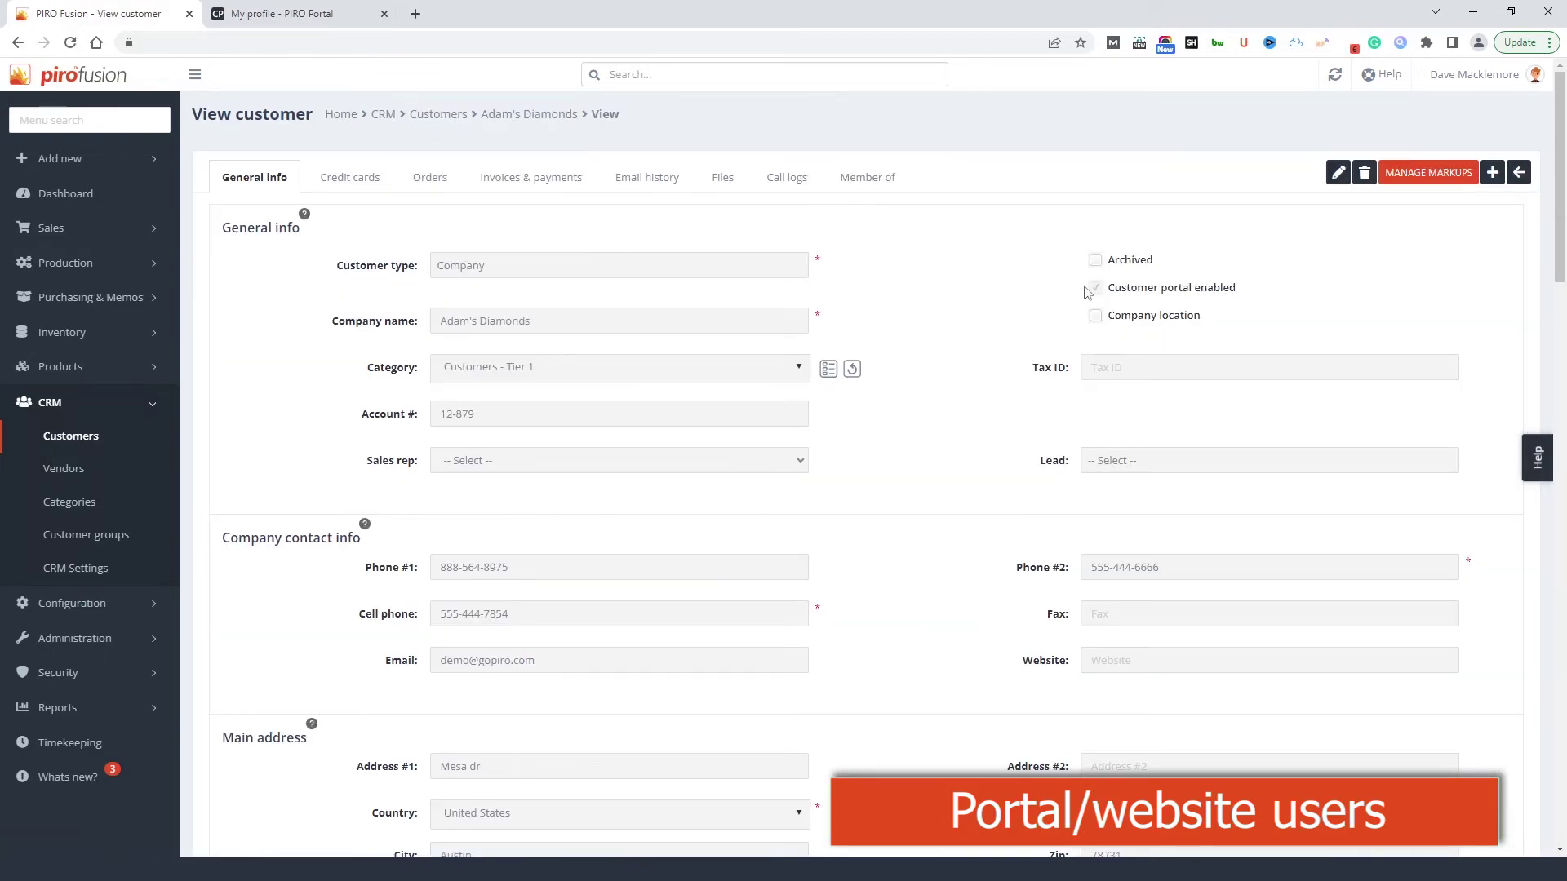
Step: Highlight Customer portal enabled, then open Security > Users listing six back-office users
{"action": "left_click_drag", "start_coordinate": [1242, 293], "coordinate": [1114, 292]}
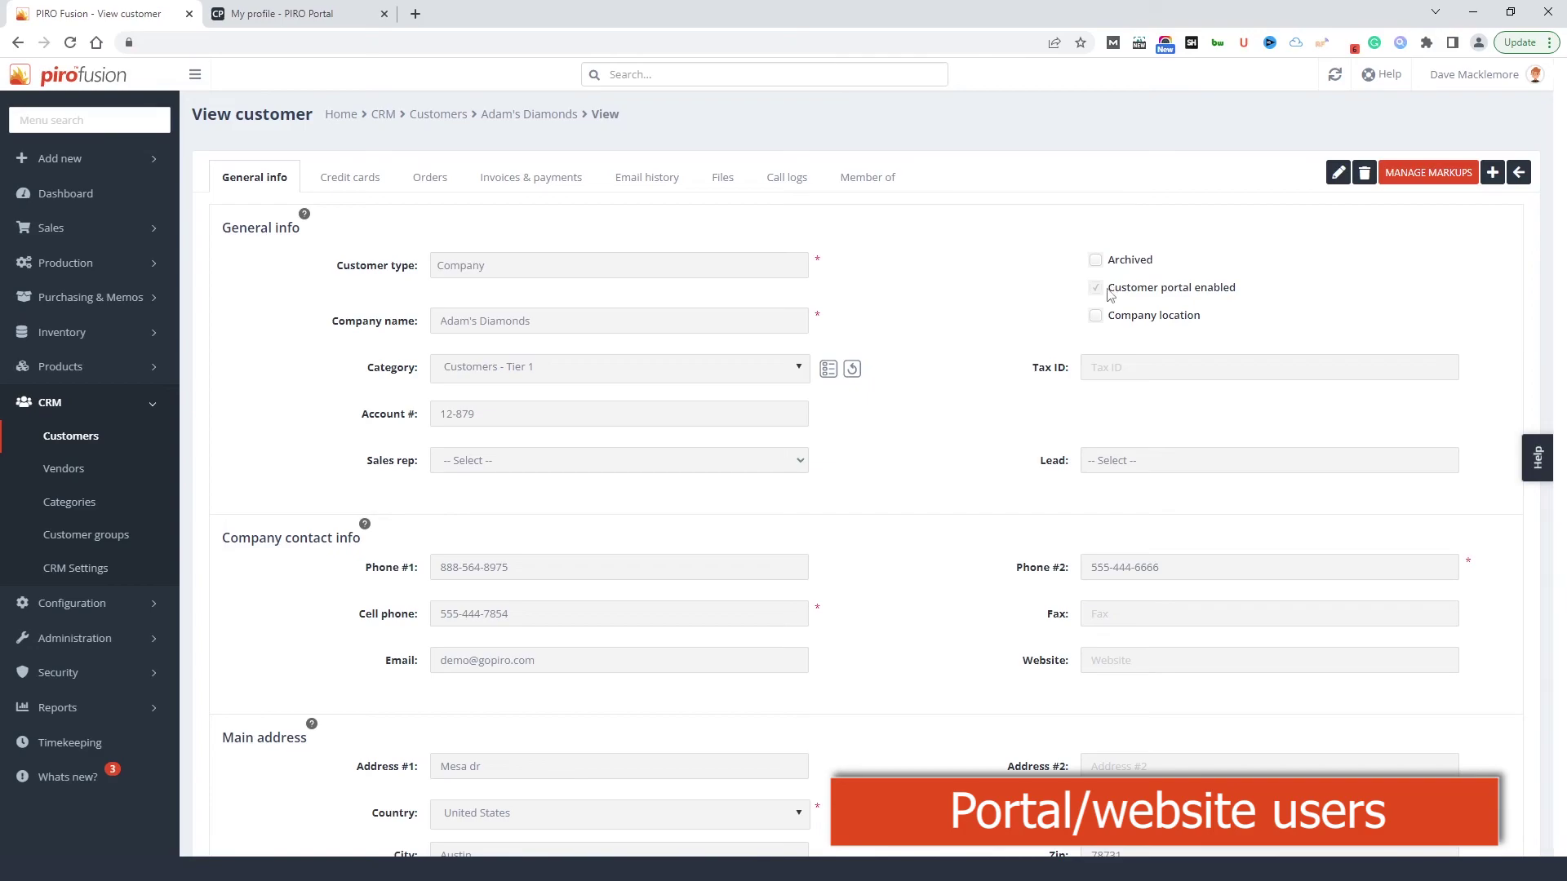
{"action": "left_click", "coordinate": [111, 675]}
{"action": "left_click", "coordinate": [61, 543]}
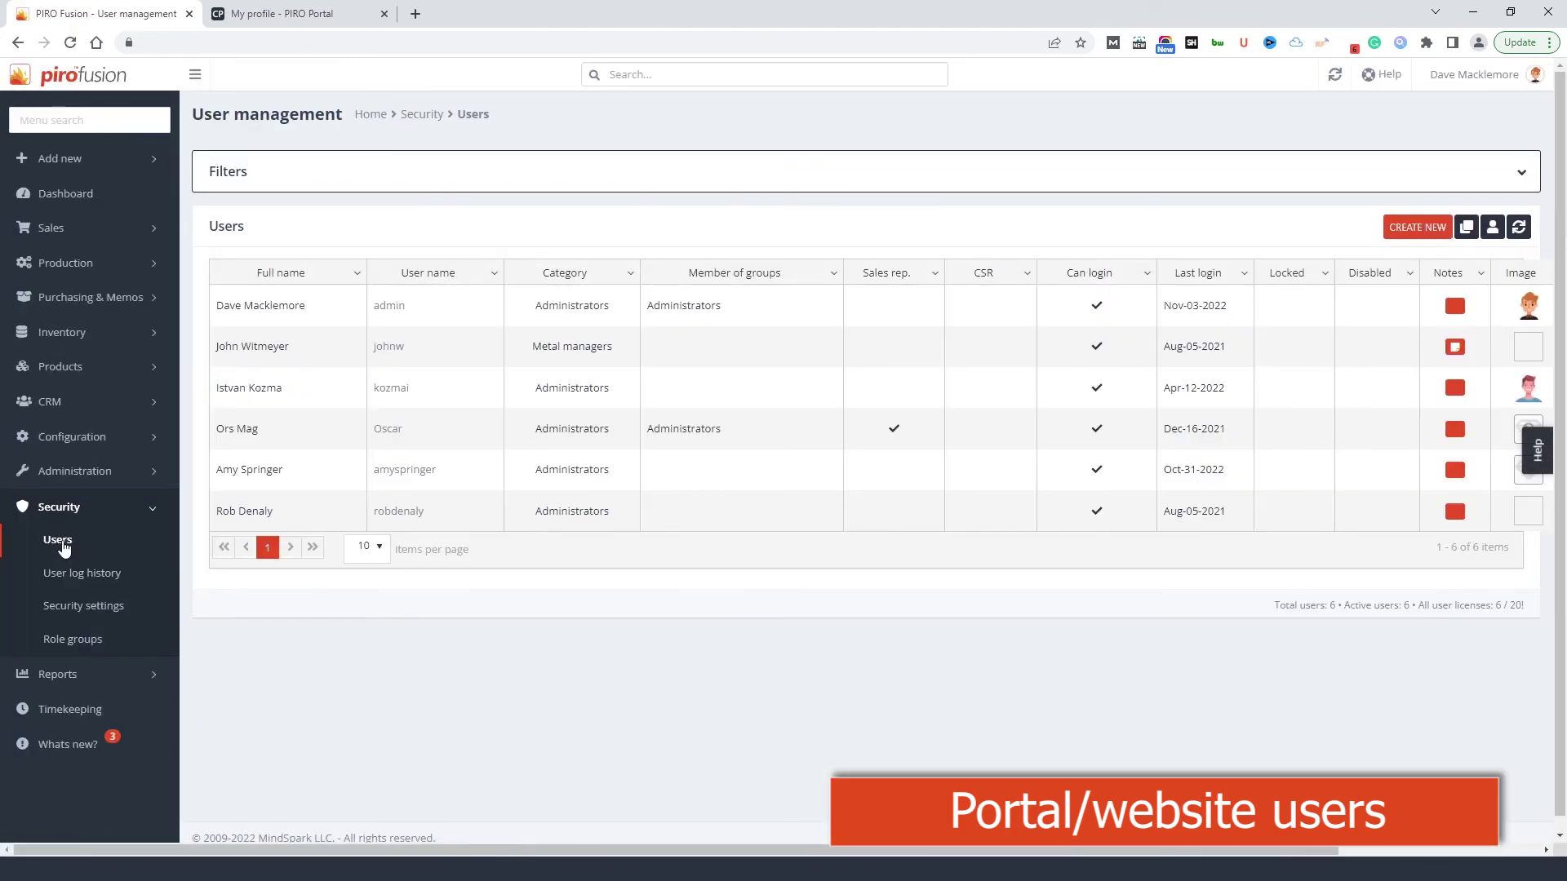
Step: Edit the Adam's Diamonds portal user and highlight its Customer portal admin and Customers groups
{"action": "left_click", "coordinate": [1493, 228]}
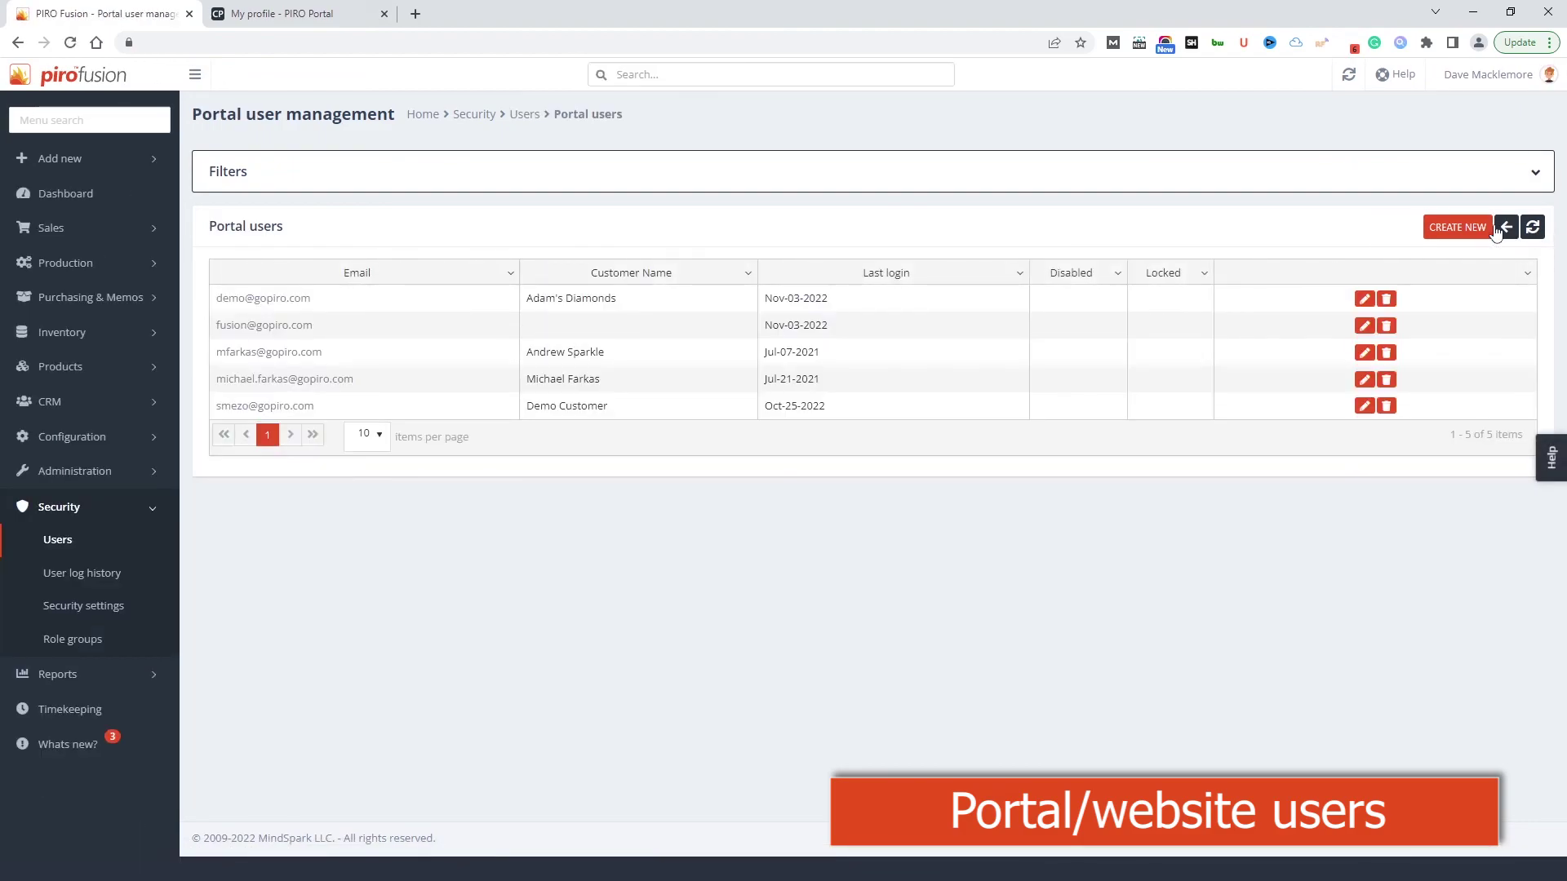
{"action": "left_click", "coordinate": [1364, 301]}
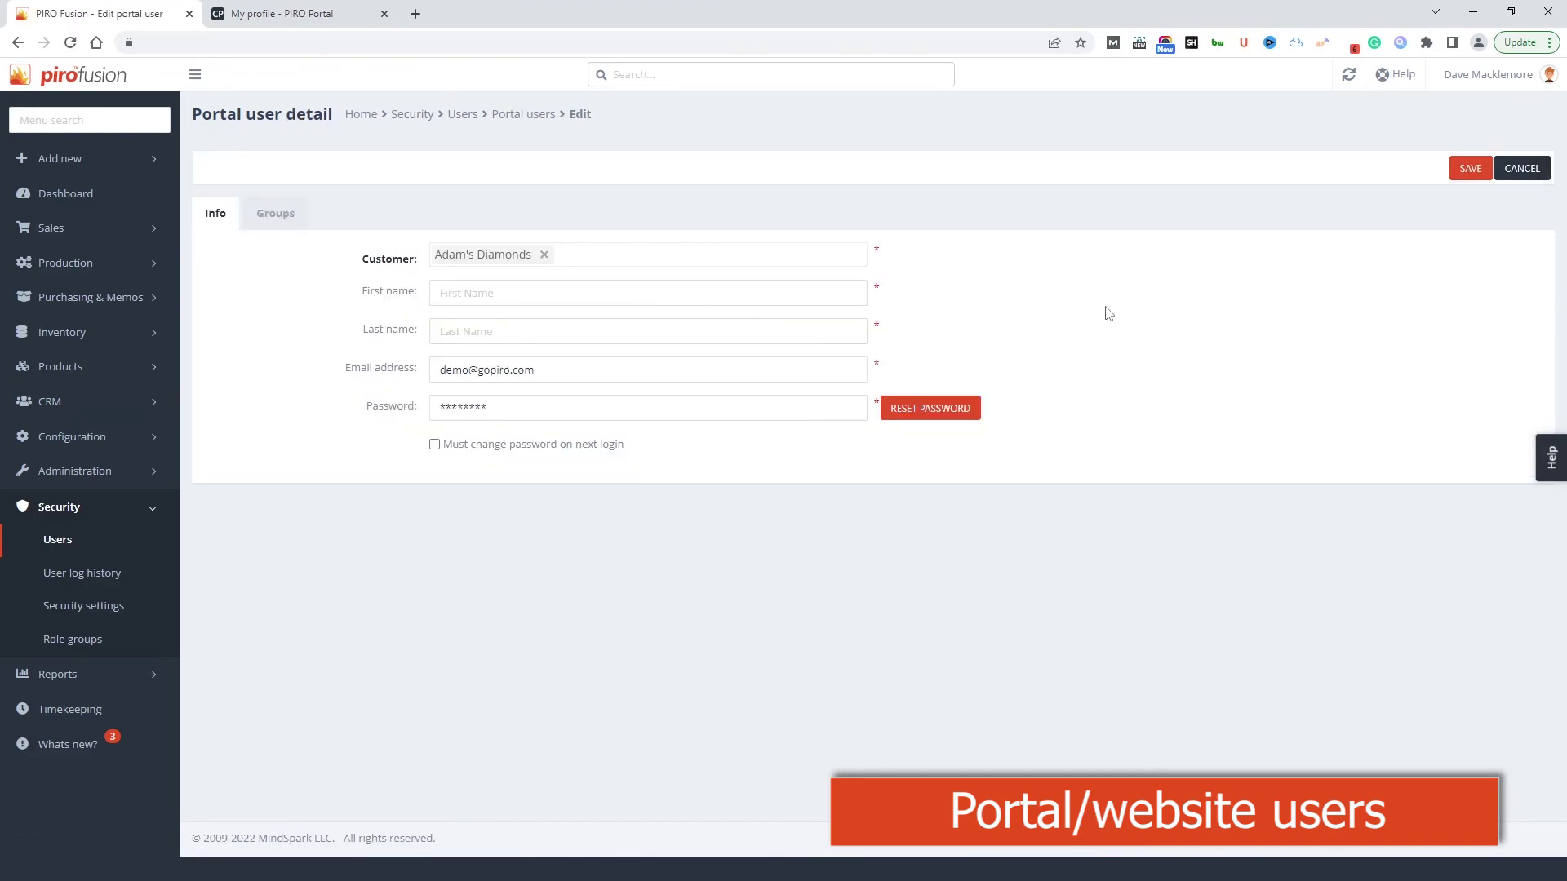
{"action": "left_click", "coordinate": [278, 215]}
{"action": "left_click_drag", "start_coordinate": [575, 300], "coordinate": [447, 308]}
{"action": "left_click_drag", "start_coordinate": [532, 337], "coordinate": [469, 328]}
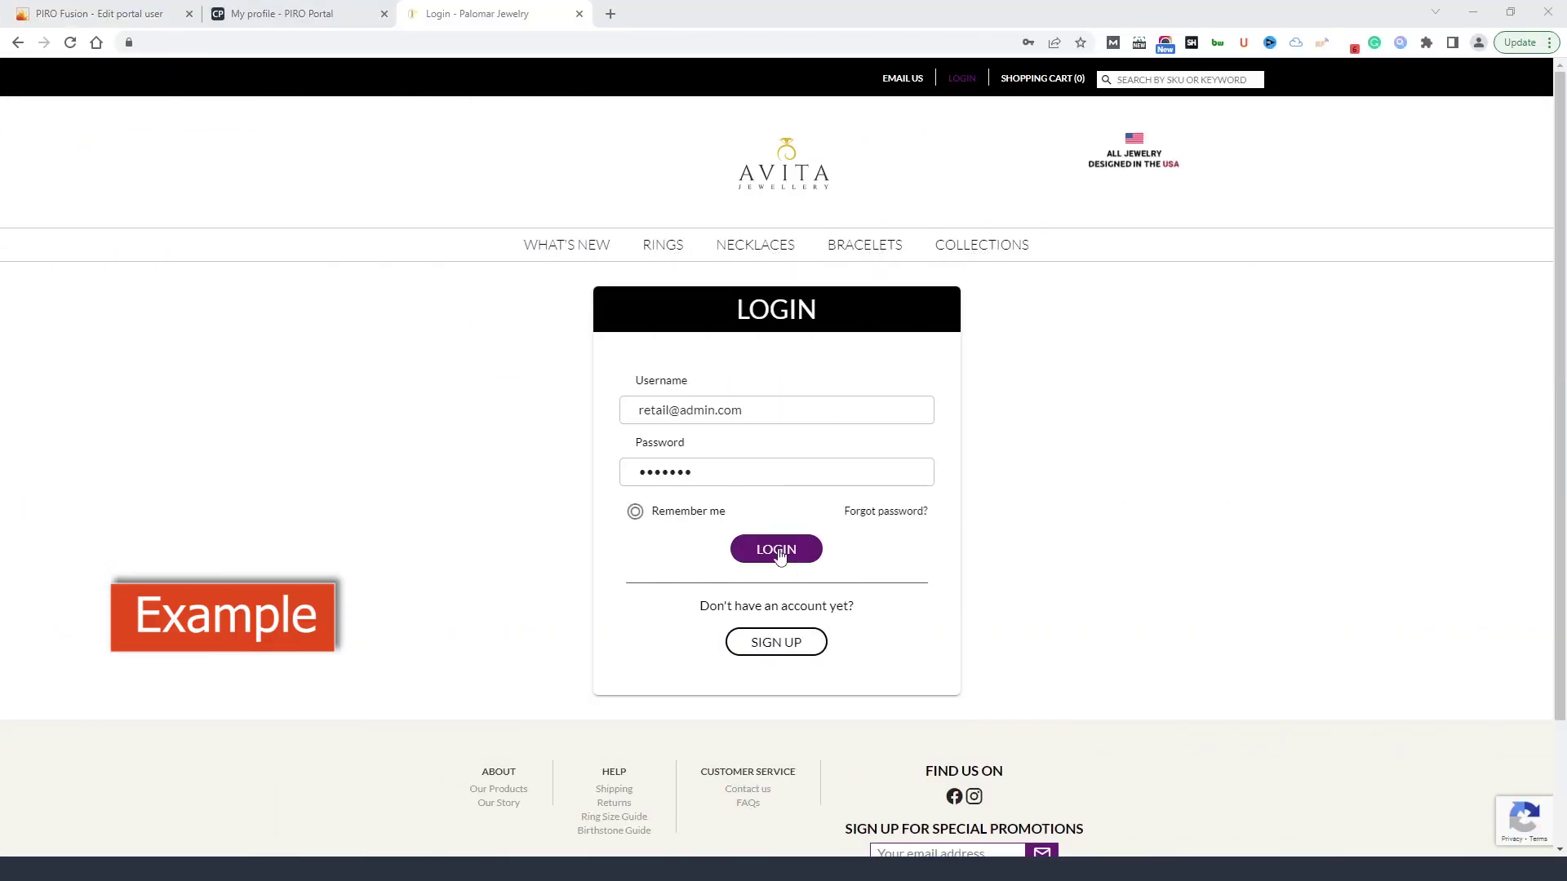
Step: Log in to the storefront and show Pending Orders: 16 orders waiting for approval
{"action": "left_click", "coordinate": [776, 550]}
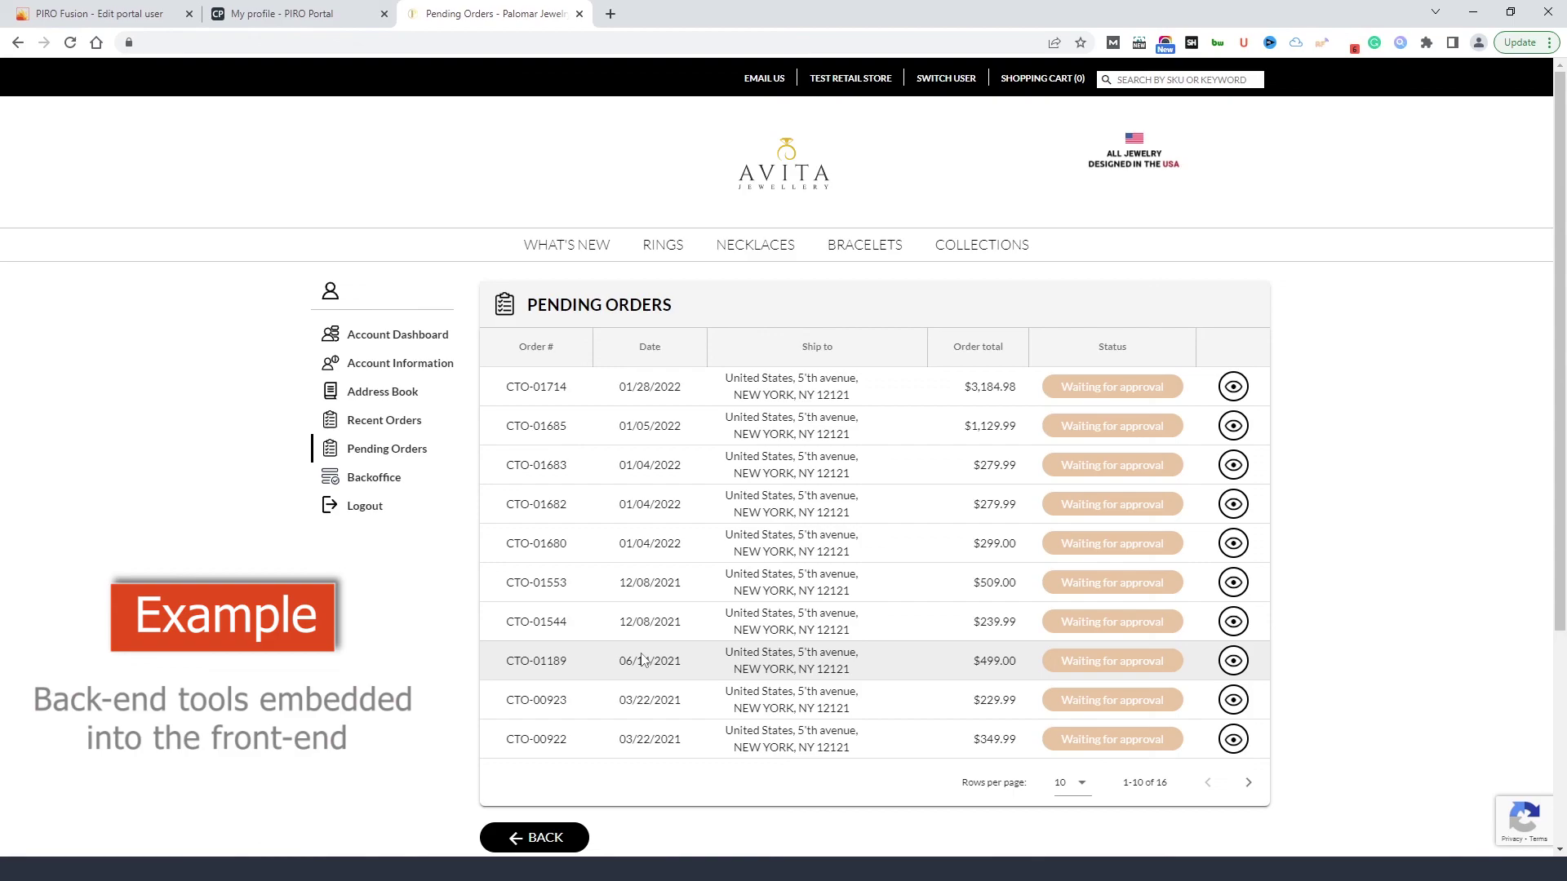
{"action": "left_click", "coordinate": [388, 426]}
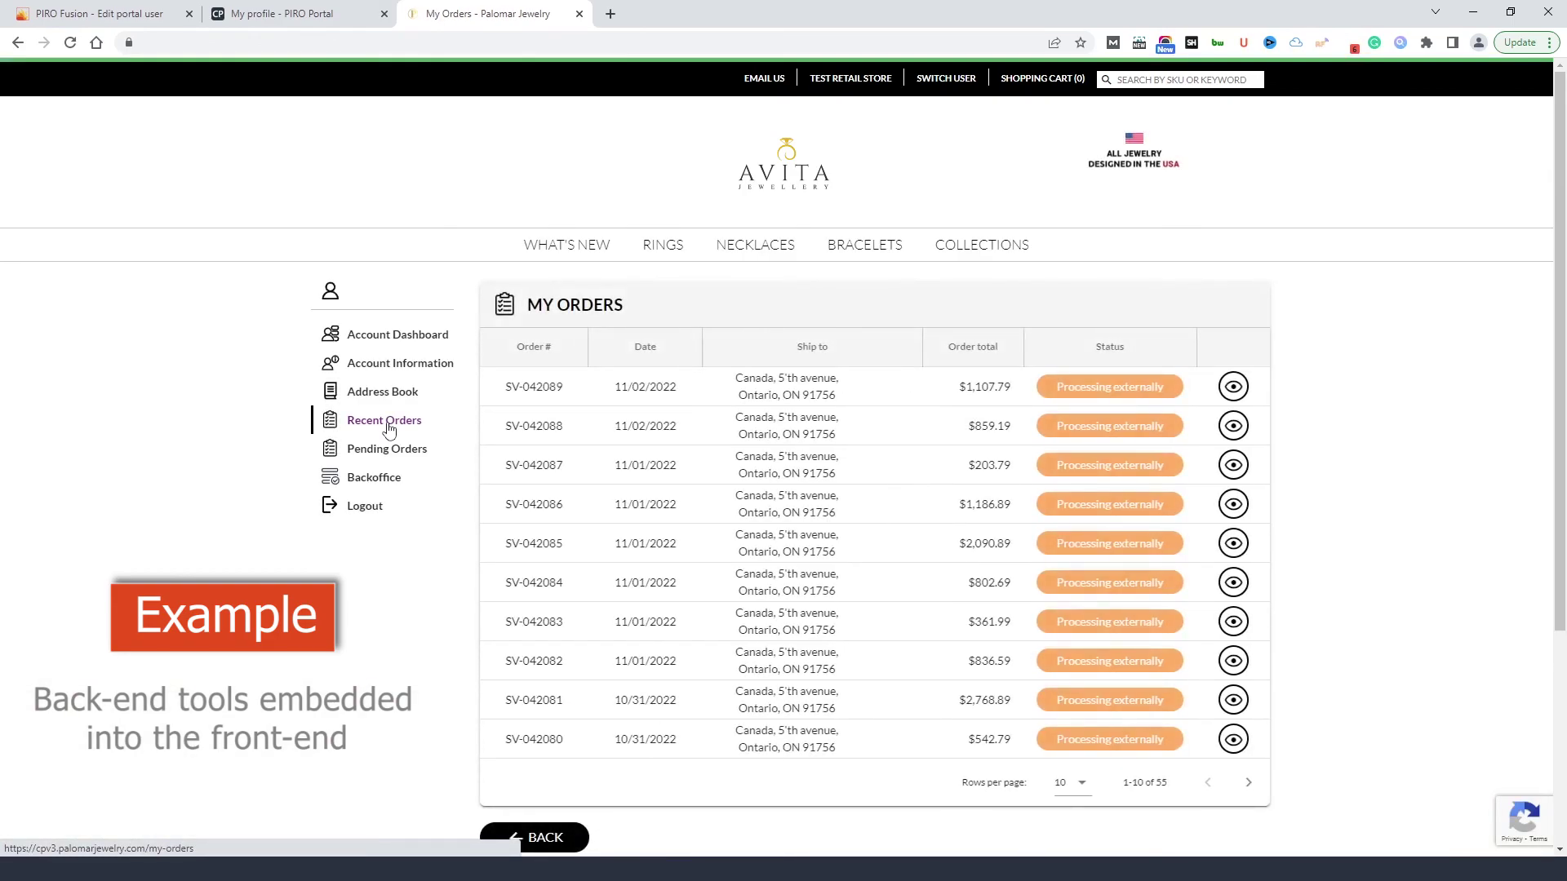
{"action": "left_click", "coordinate": [377, 450]}
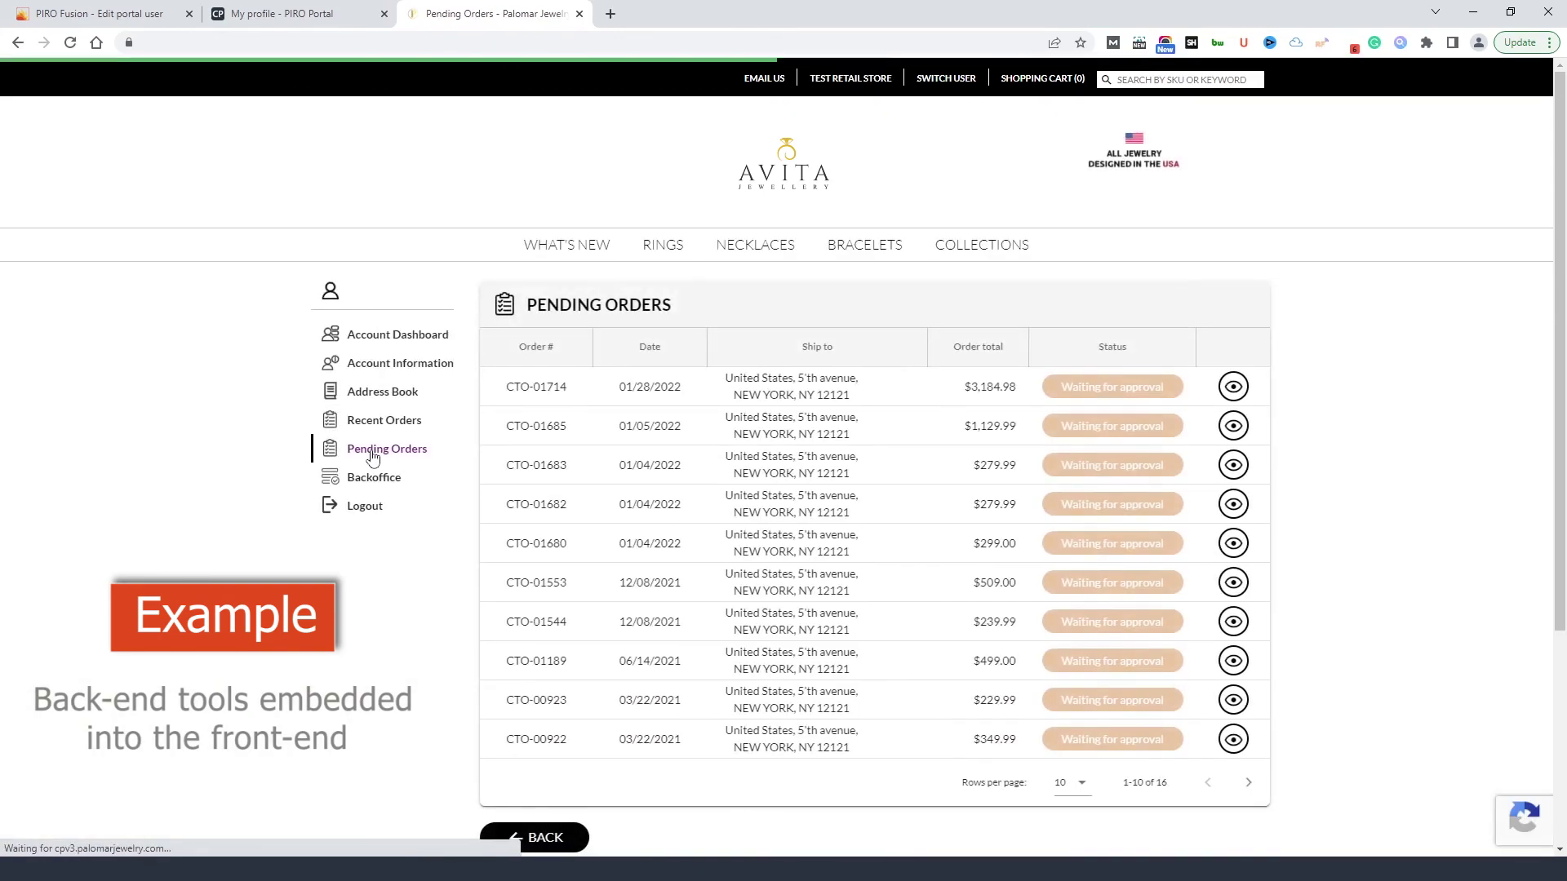